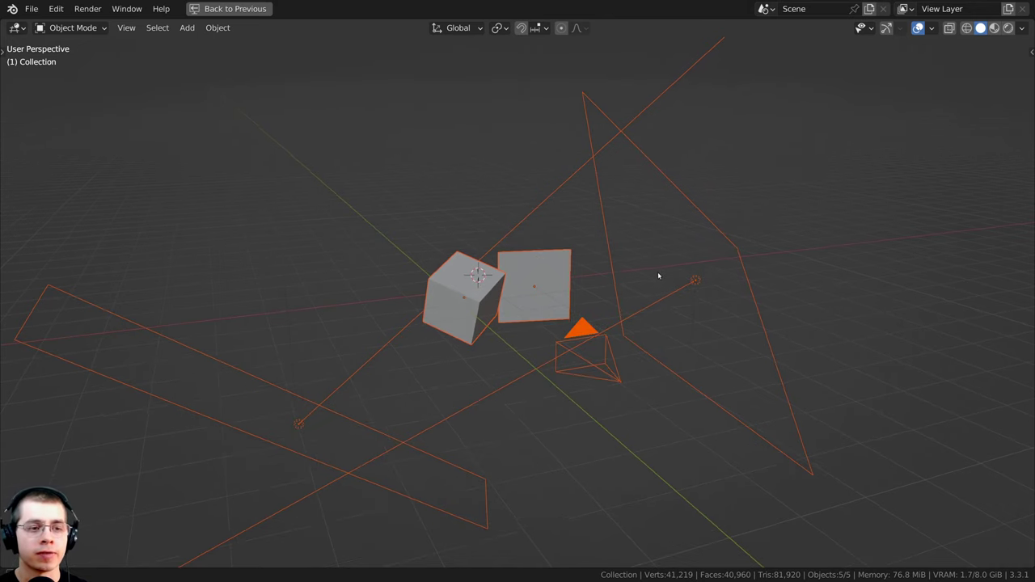
- Deselect everything and review the mesh primitives that can be added, including the plane and the cube
scroll(513, 293, up, 3)
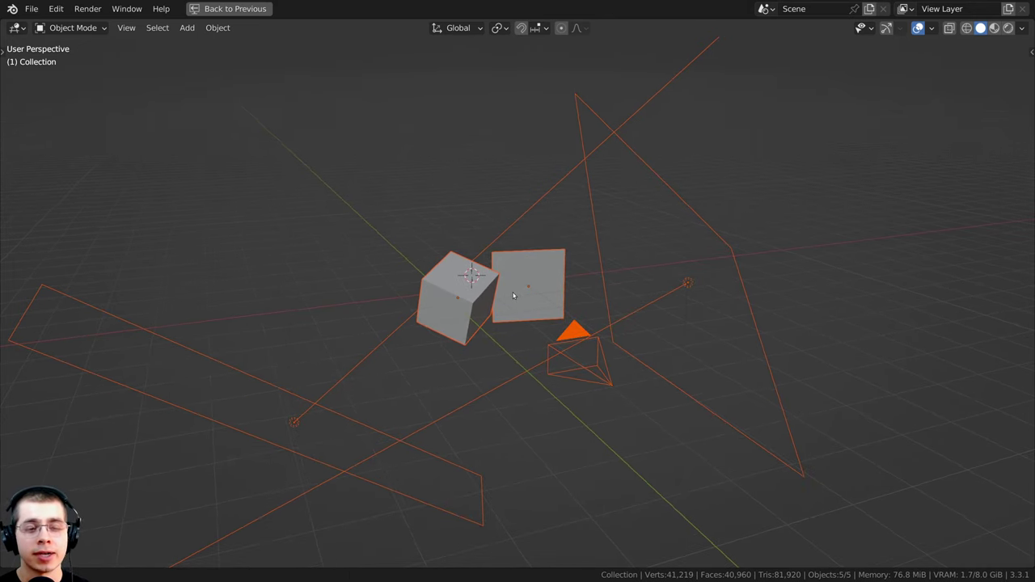
scroll(479, 302, up, 4)
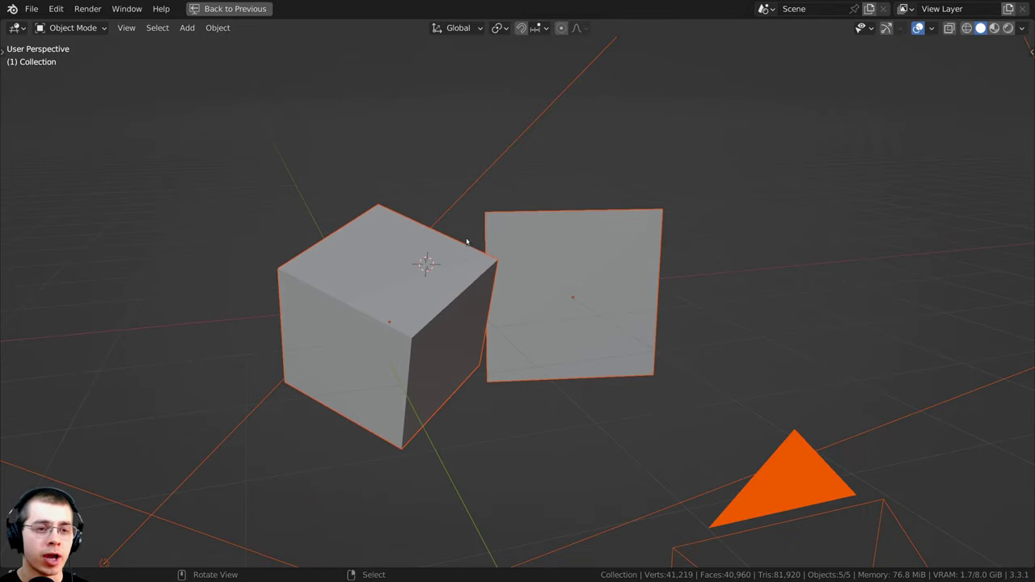
key(alt+a)
key(shift+a)
mouse_move(446, 211)
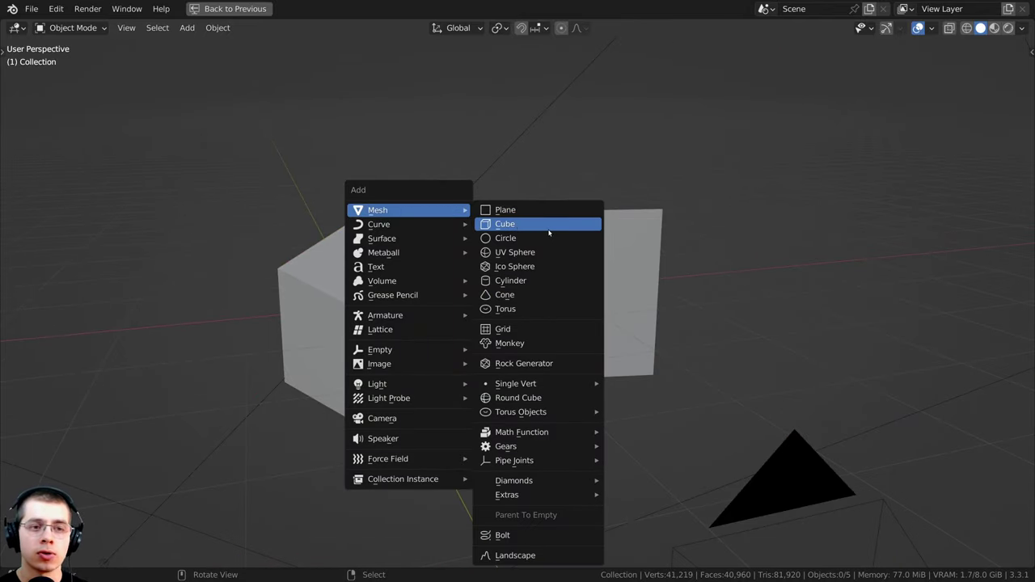
click(534, 256)
- Select the cube and the plane together and enter Edit Mode on both
click(488, 263)
click(611, 263)
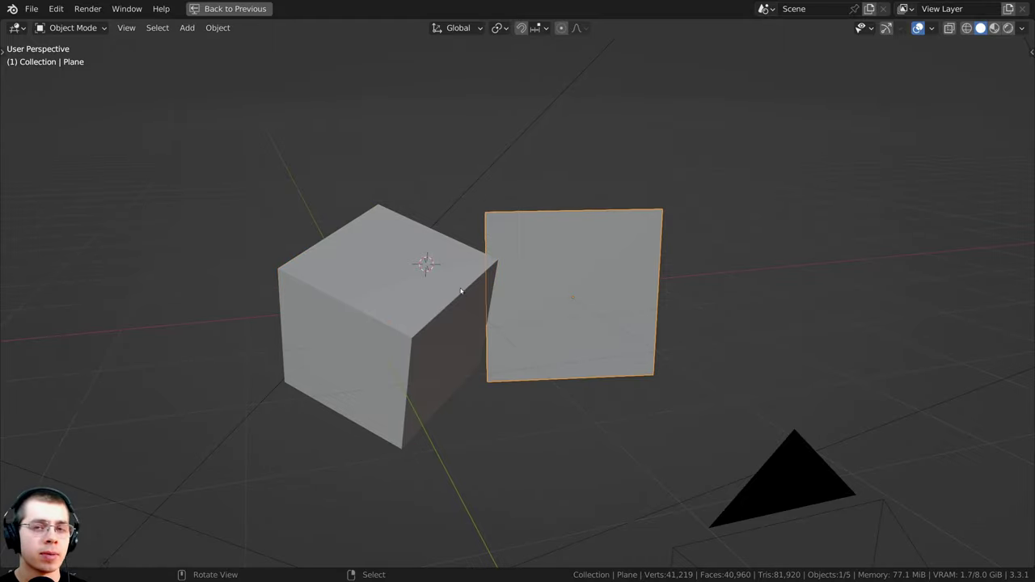
middle_drag(461, 291, 460, 240)
scroll(445, 300, up, 2)
shift+click(448, 272)
shift+click(548, 272)
scroll(548, 272, up, 2)
scroll(453, 249, down, 3)
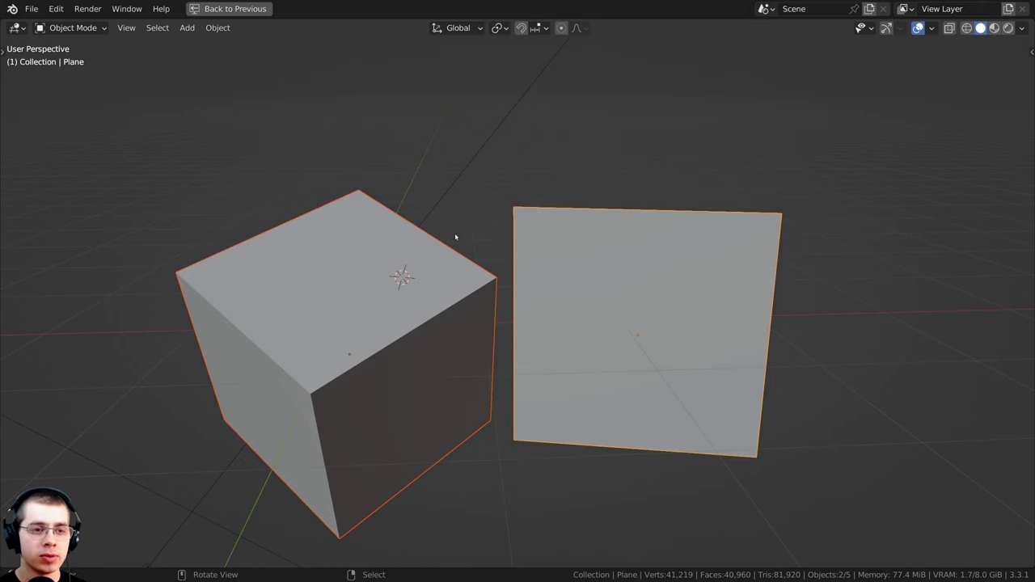
key(Tab)
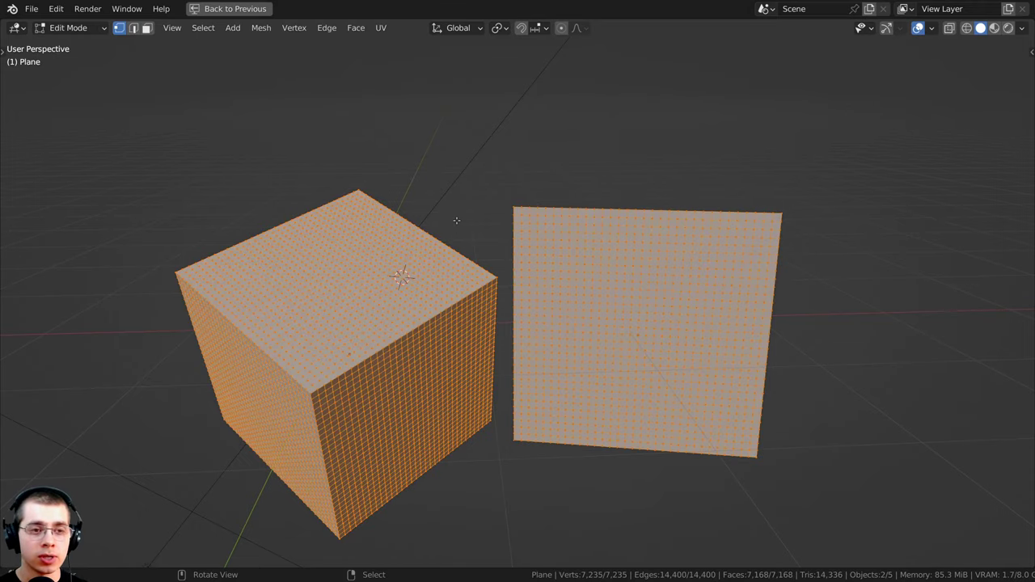
- Check the Subdivide option and pick vertical edge loops on the cube to inspect its subdivided topology
right_click(456, 225)
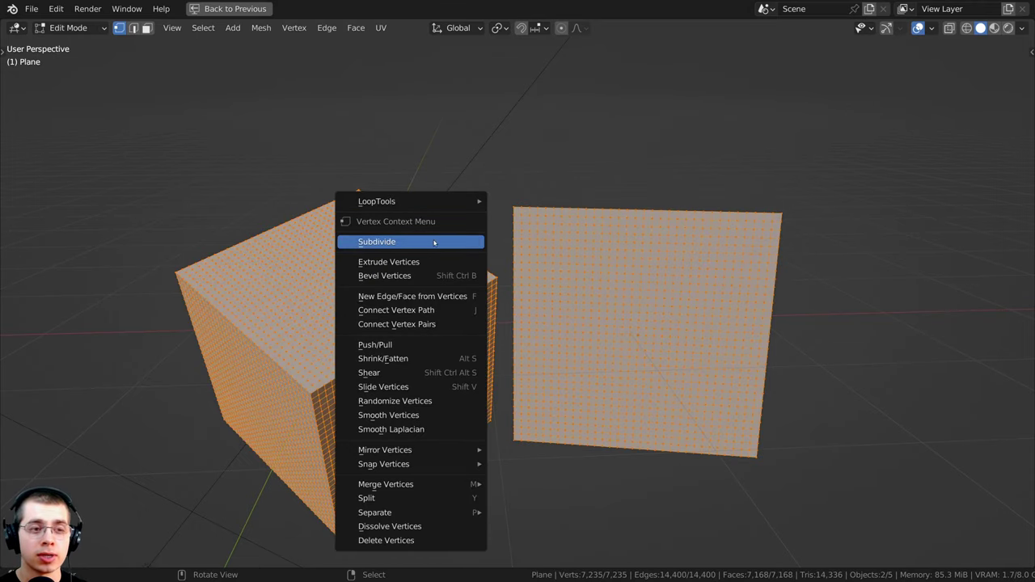
scroll(558, 266, up, 2)
middle_drag(558, 266, 458, 230)
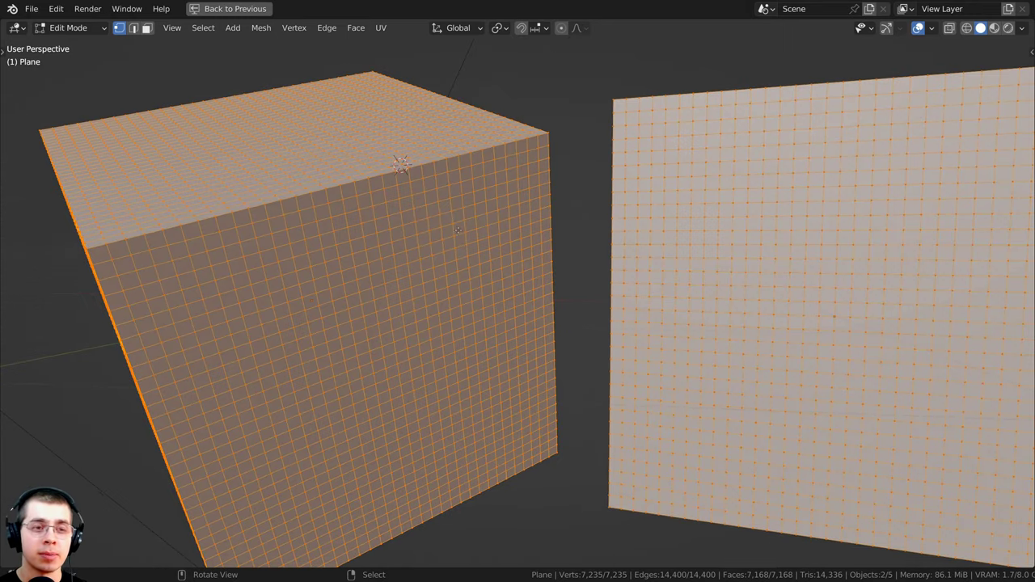
alt+click(425, 199)
alt+click(447, 196)
alt+click(452, 187)
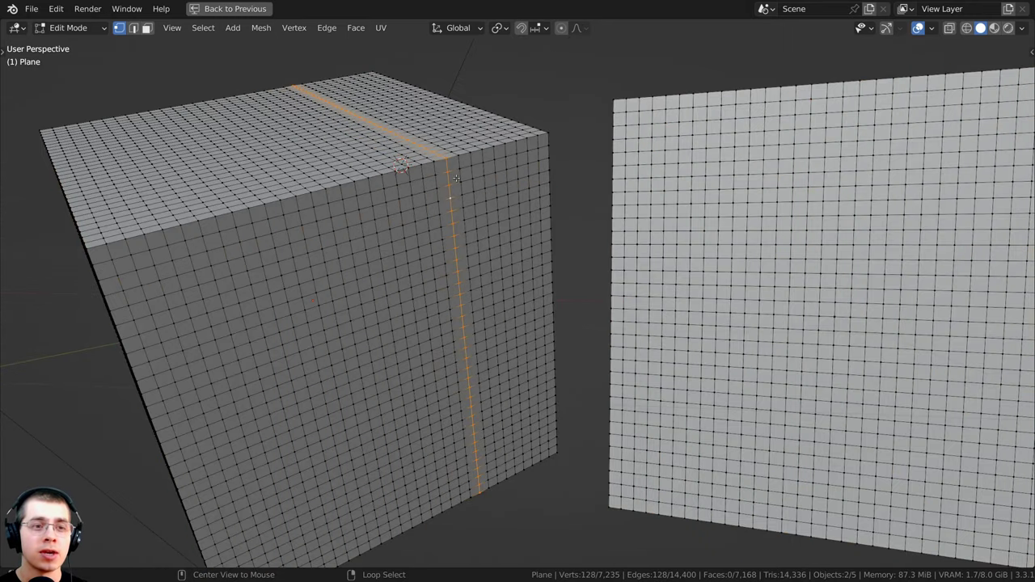
alt+click(467, 176)
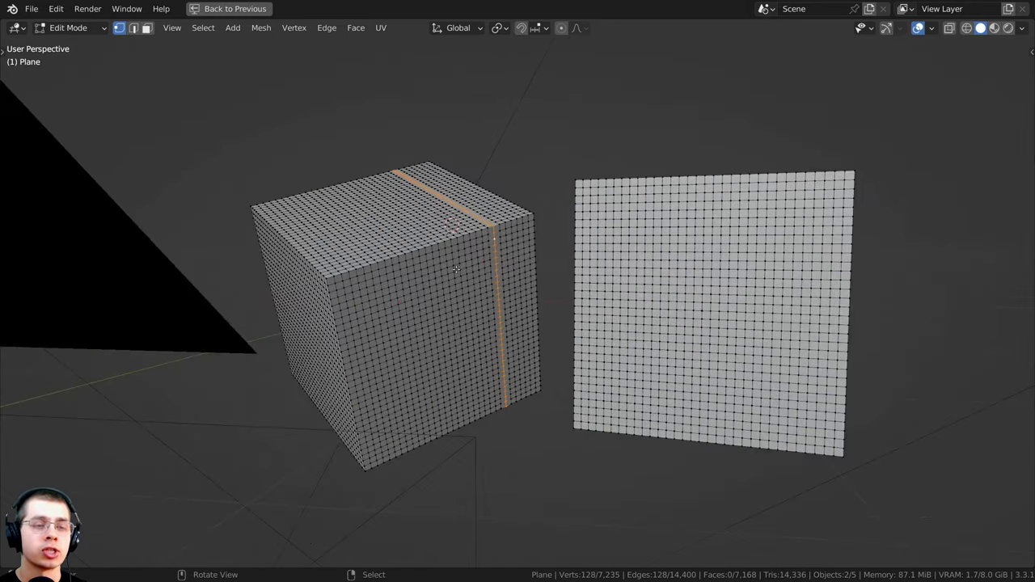
- Select all geometry of the cube and the plane and examine the density of their grids up close
key(alt+a)
key(a)
scroll(531, 268, up, 4)
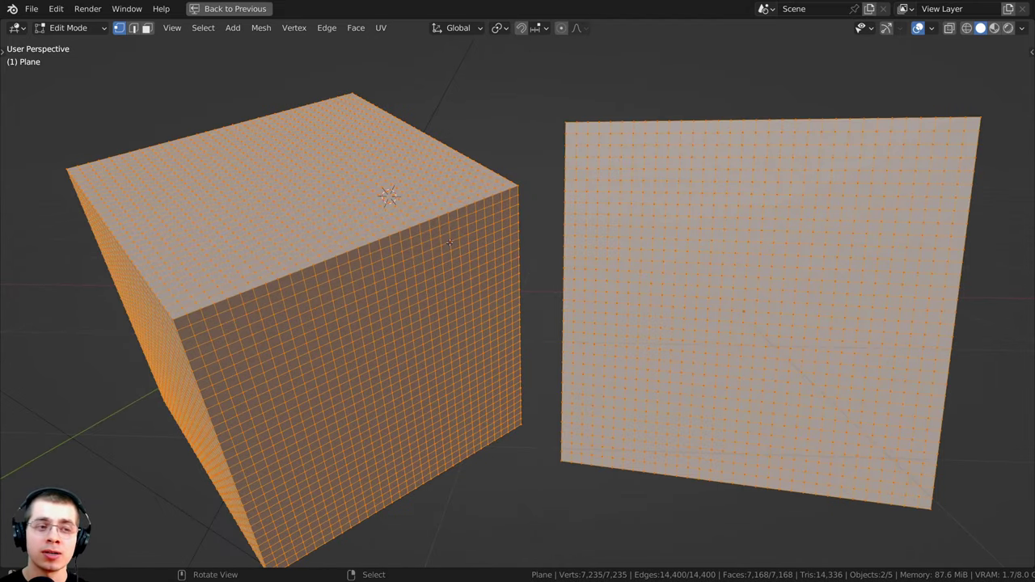
scroll(449, 243, up, 3)
scroll(469, 293, up, 2)
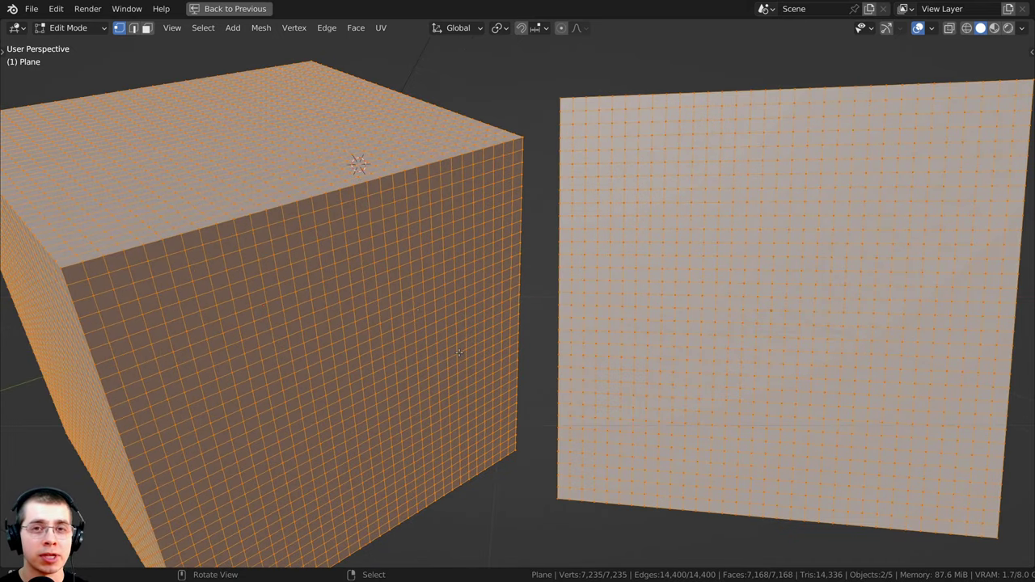
scroll(442, 368, down, 4)
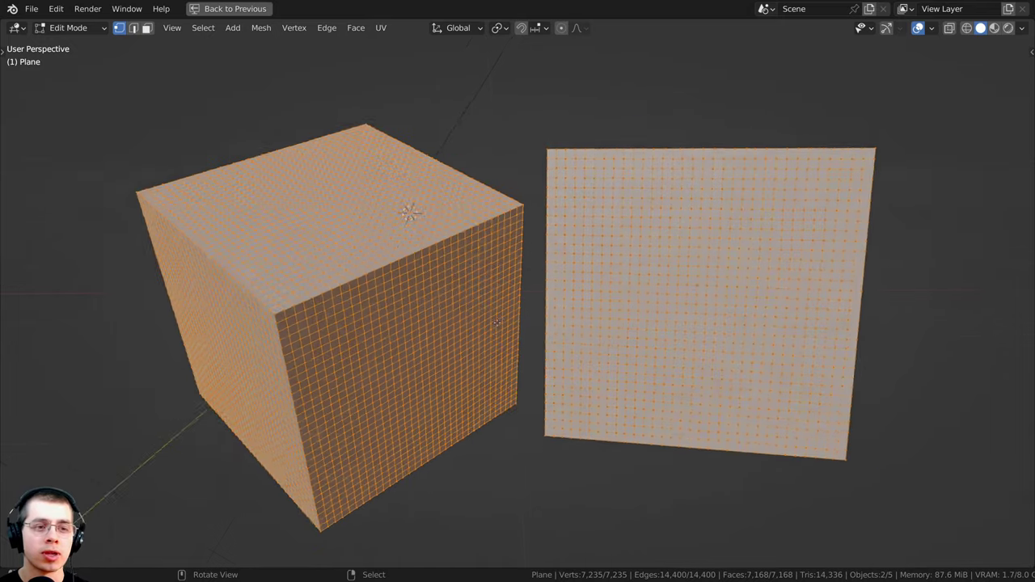
scroll(496, 323, up, 2)
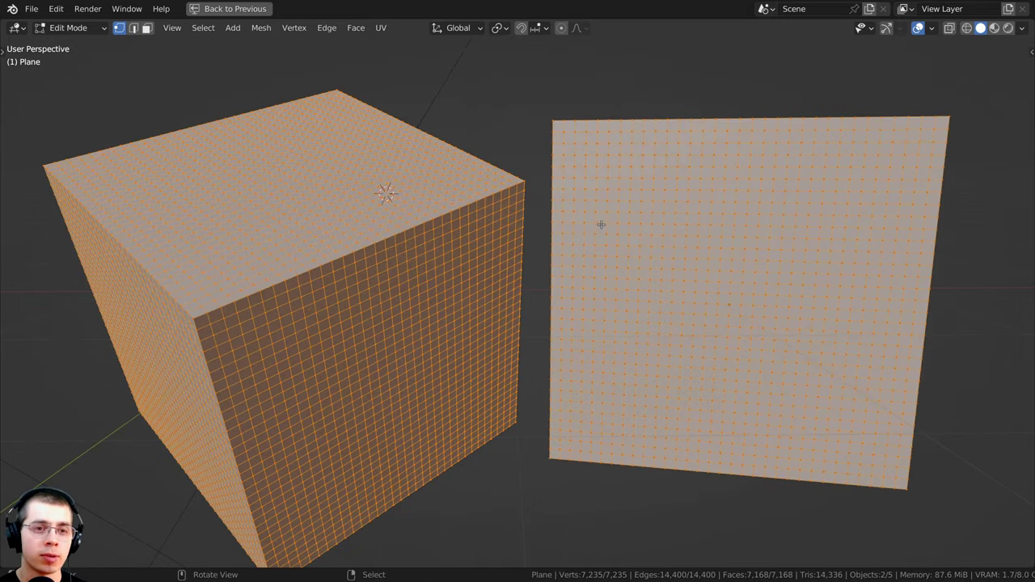
- Return to Object Mode and select the camera to view the scene through it
middle_drag(601, 225, 530, 232)
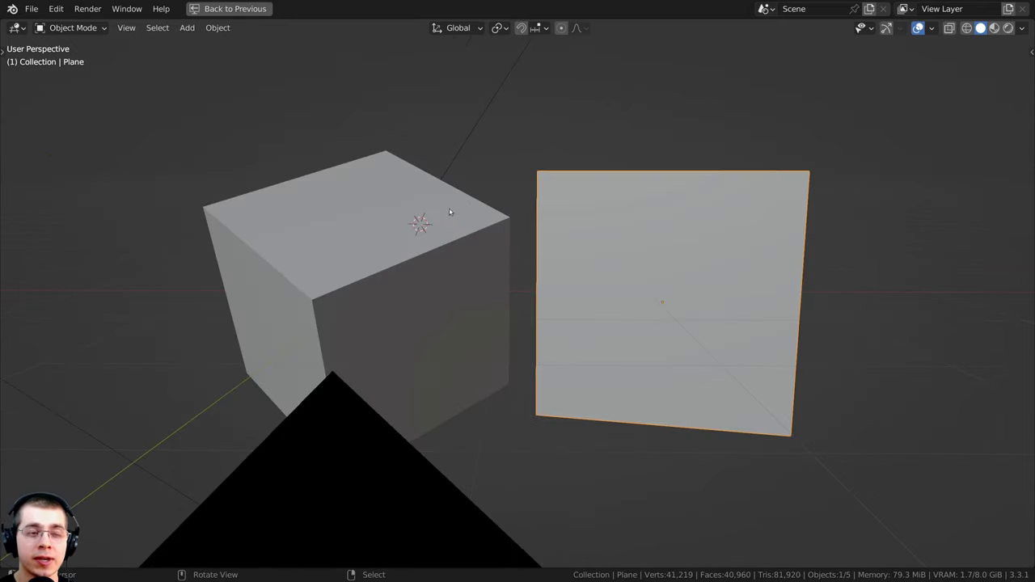
click(448, 215)
click(591, 230)
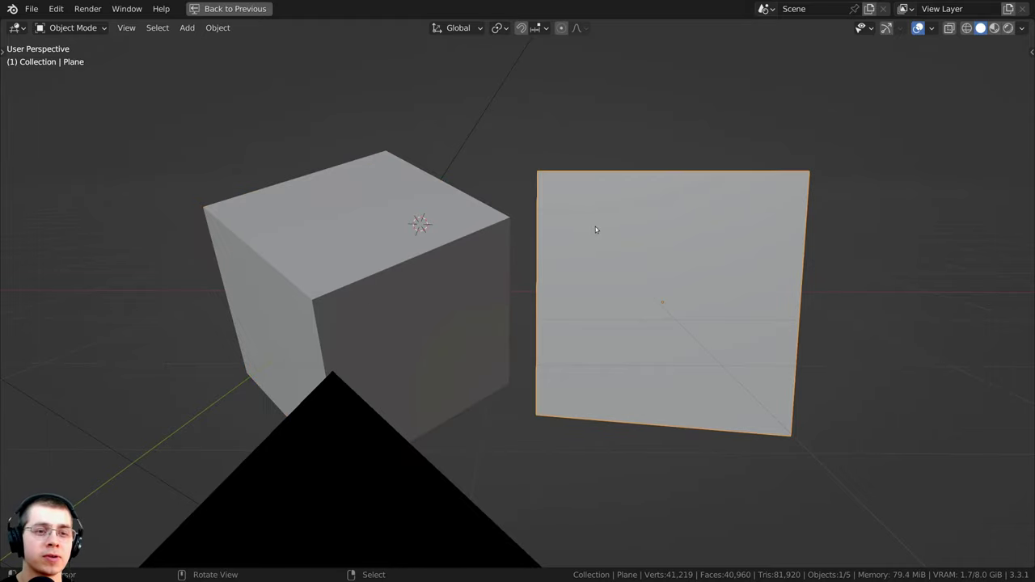
scroll(595, 230, down, 3)
click(480, 351)
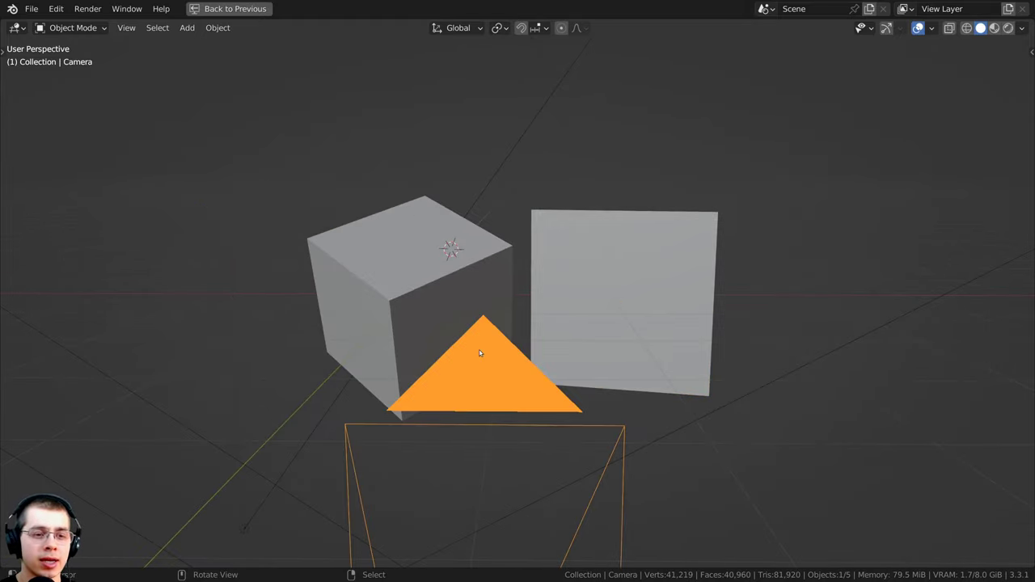
key(KP_0)
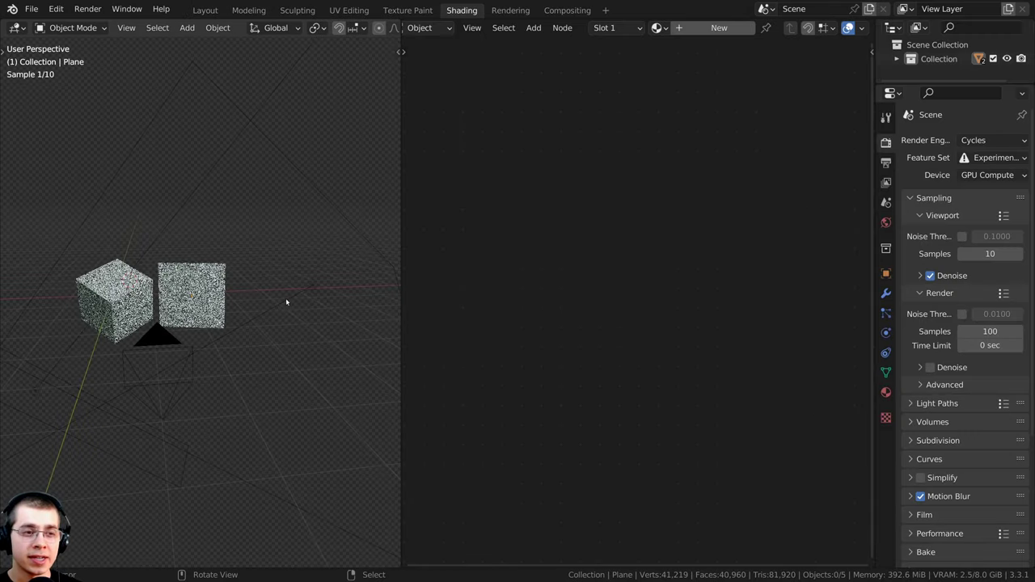
- Select the large square area light, show its light data in a widened properties editor and inspect its color
click(286, 298)
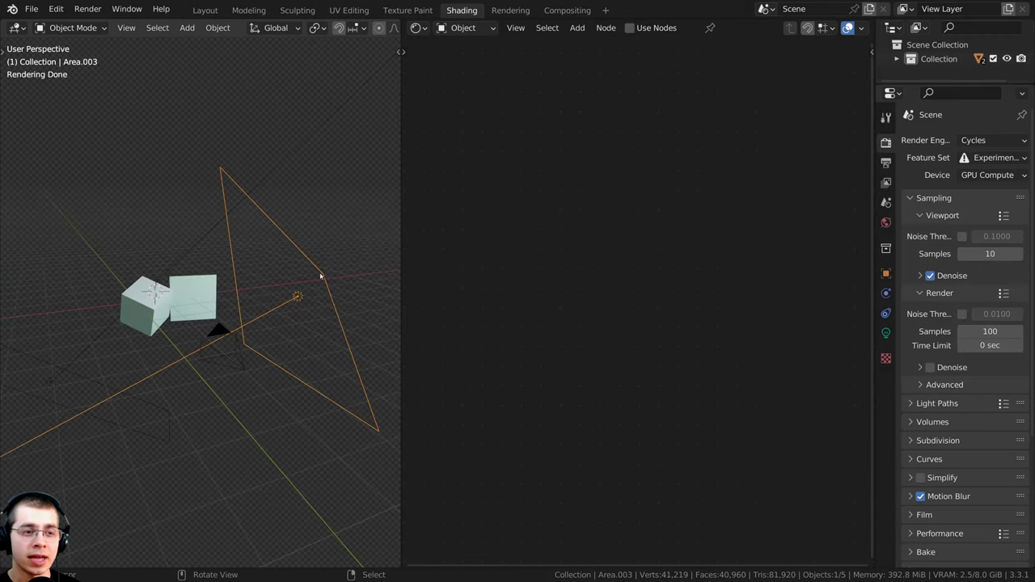
click(886, 332)
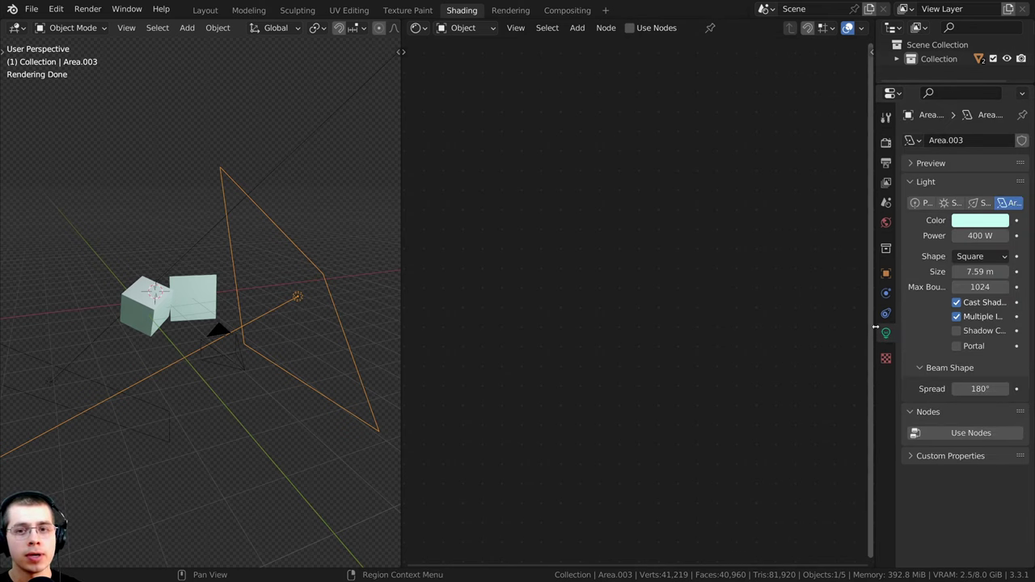
drag(875, 327, 776, 327)
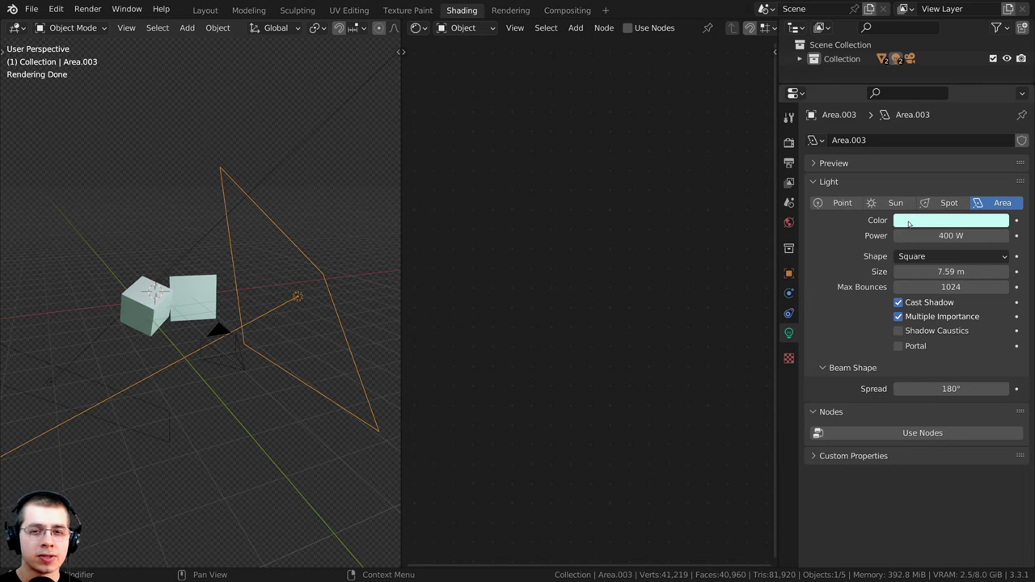
click(909, 223)
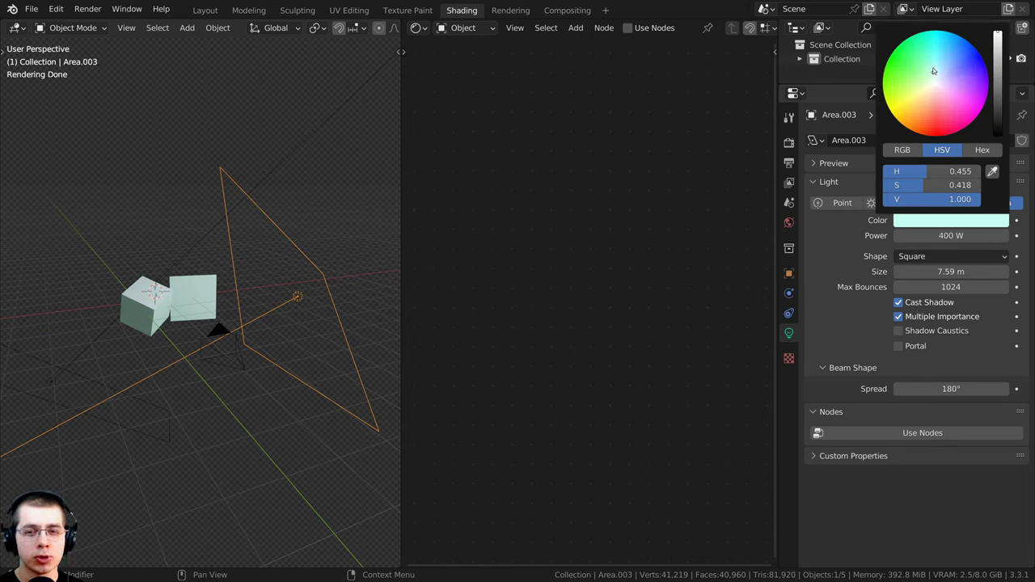
- Select the long rectangular area light and examine its shape, size and placement relative to the cube and plane
middle_drag(396, 343, 340, 236)
scroll(340, 237, down, 2)
right_click(167, 357)
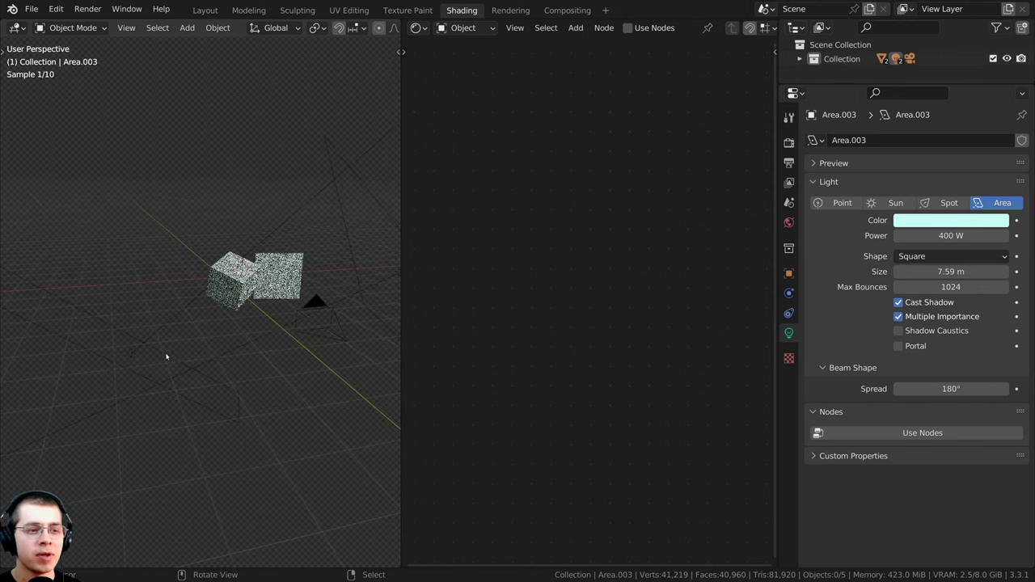
click(136, 347)
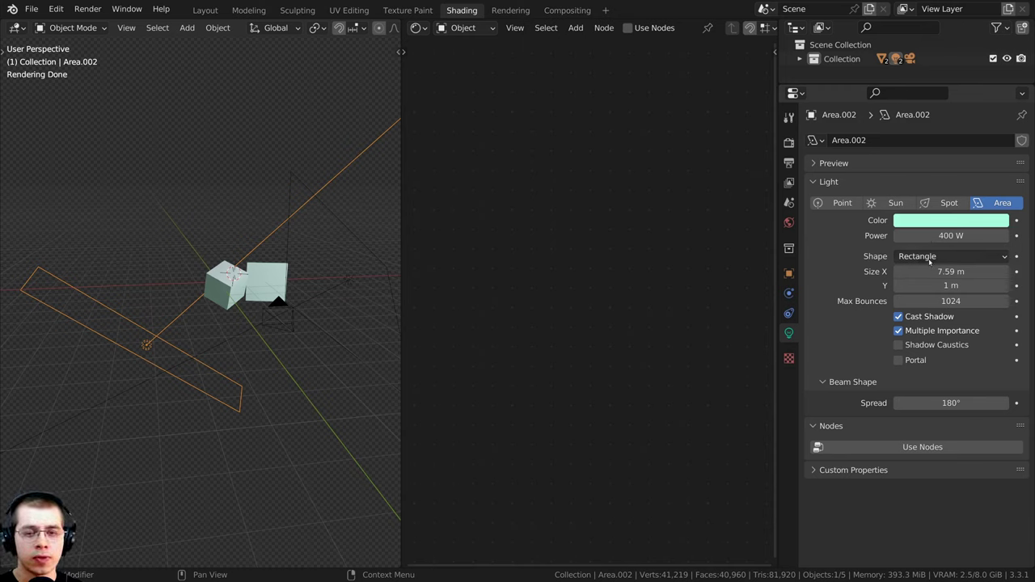
drag(930, 273, 952, 273)
right_click(953, 274)
middle_drag(167, 294, 155, 352)
middle_drag(146, 416, 210, 404)
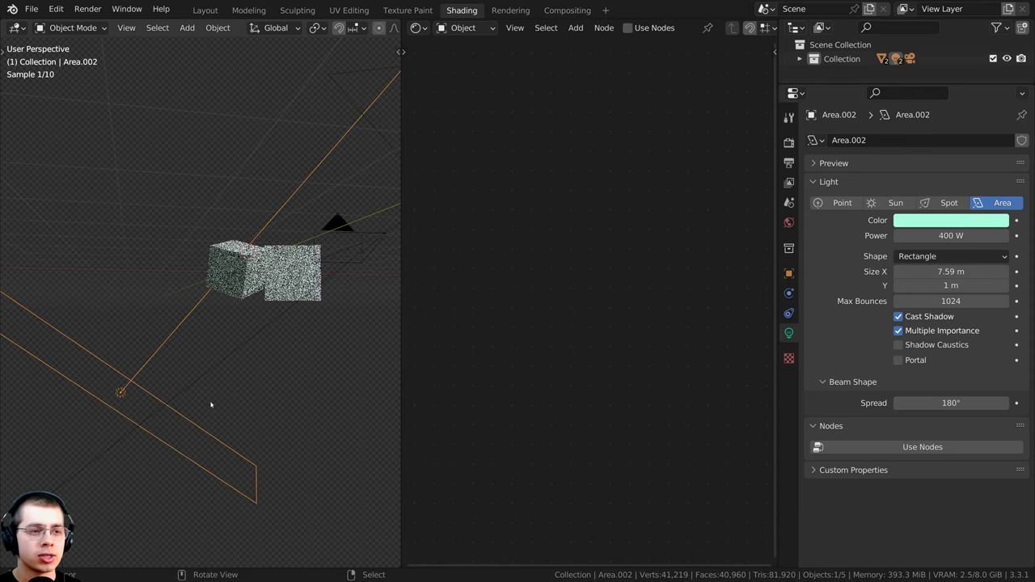
- View the scene through the camera and examine the world background's color source and strength
key(KP_0)
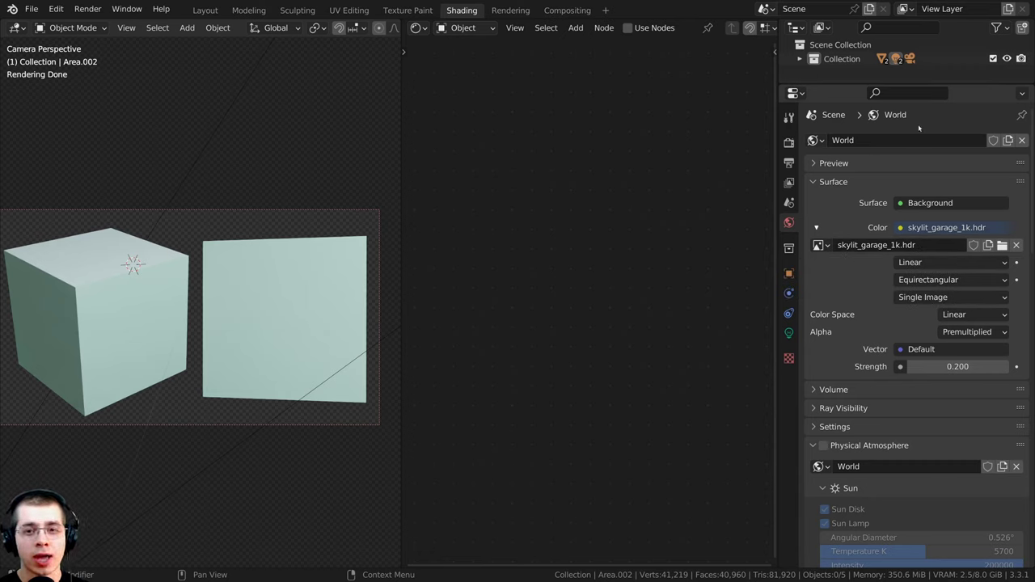
click(901, 228)
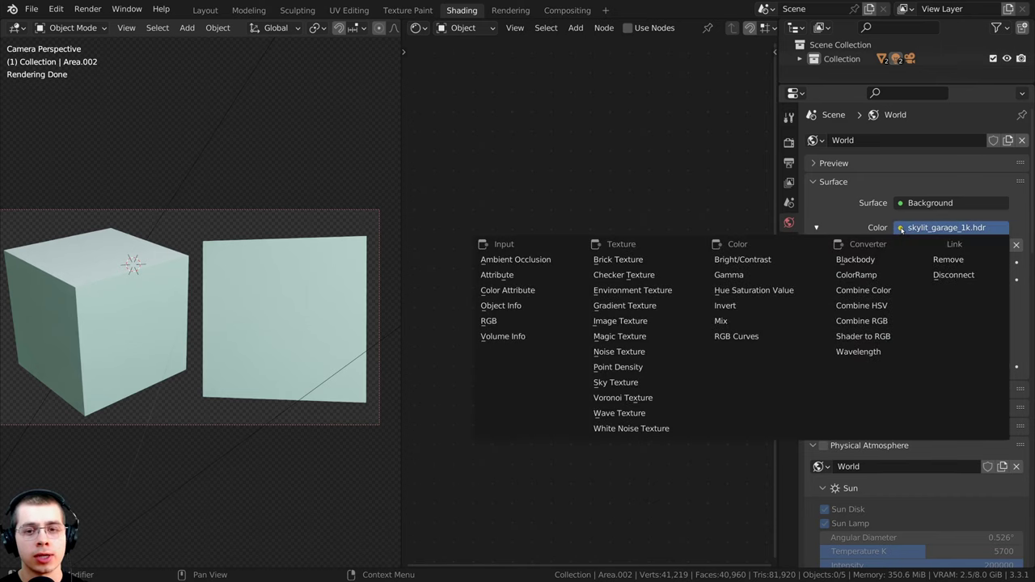
click(702, 291)
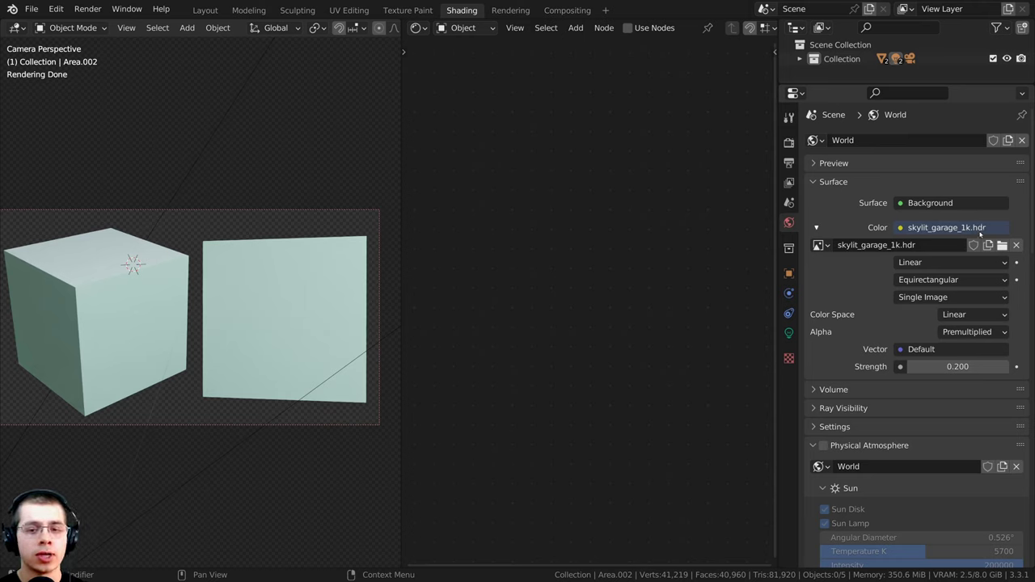
click(957, 368)
key(Return)
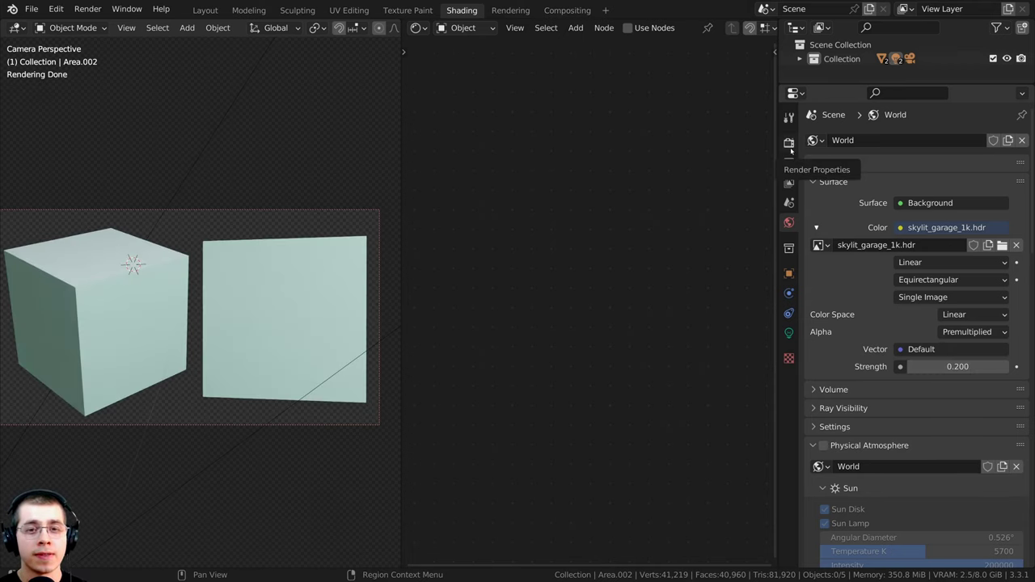
- Expand the Film render settings and compare the Transparent background option turned off and back on
click(789, 144)
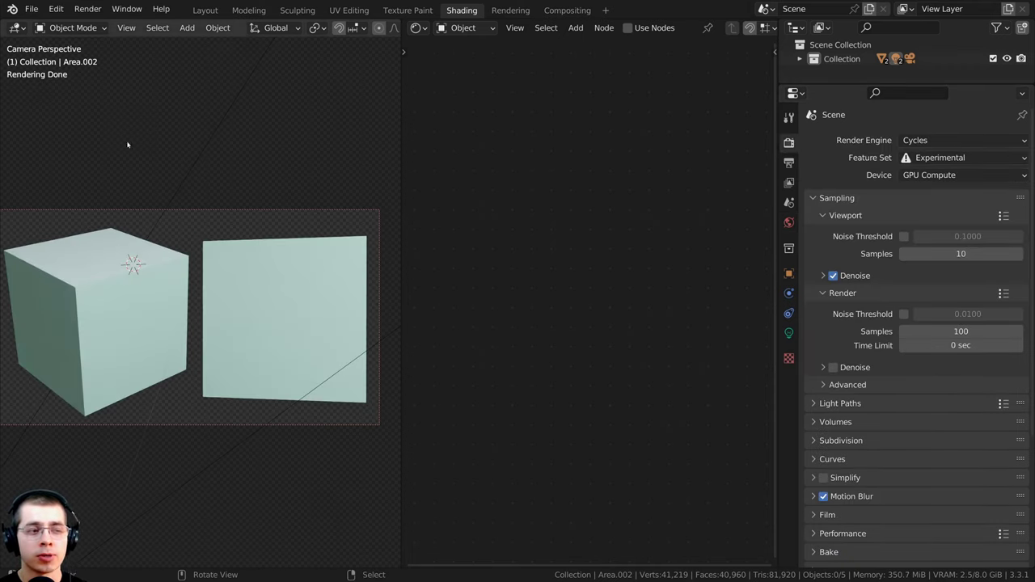
scroll(828, 222, down, 5)
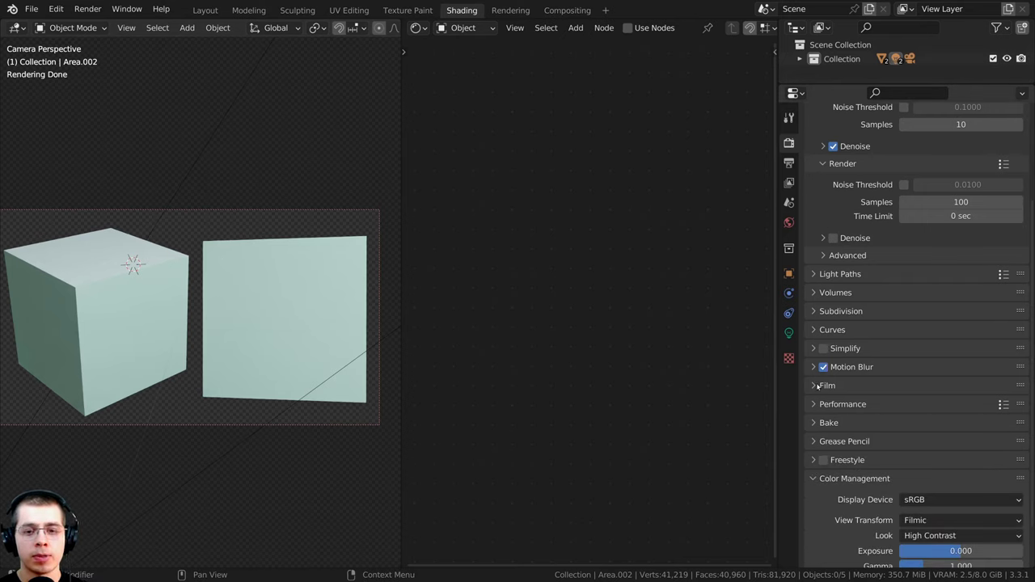
click(818, 385)
scroll(818, 388, down, 2)
scroll(820, 404, down, 1)
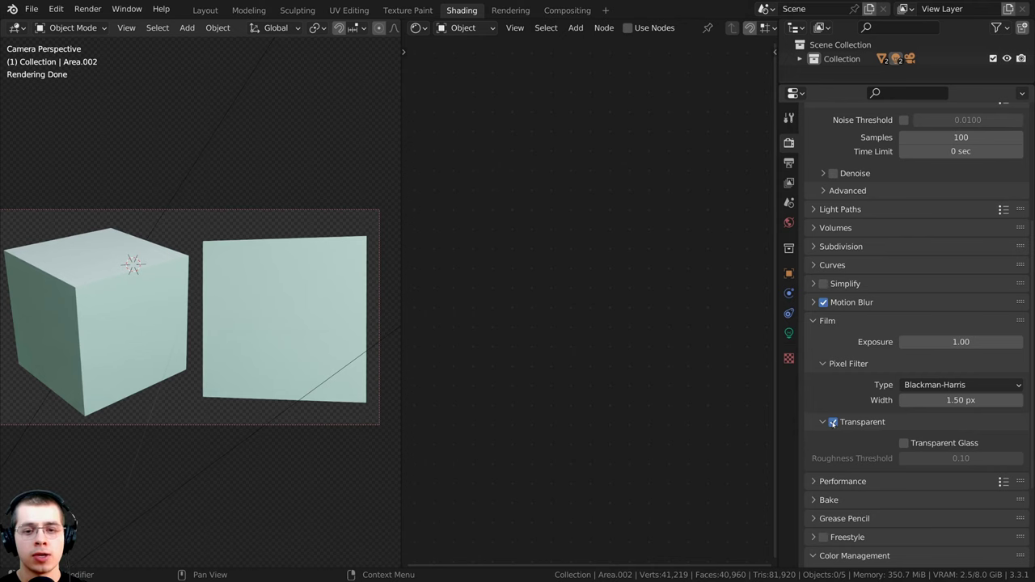
click(833, 421)
click(832, 421)
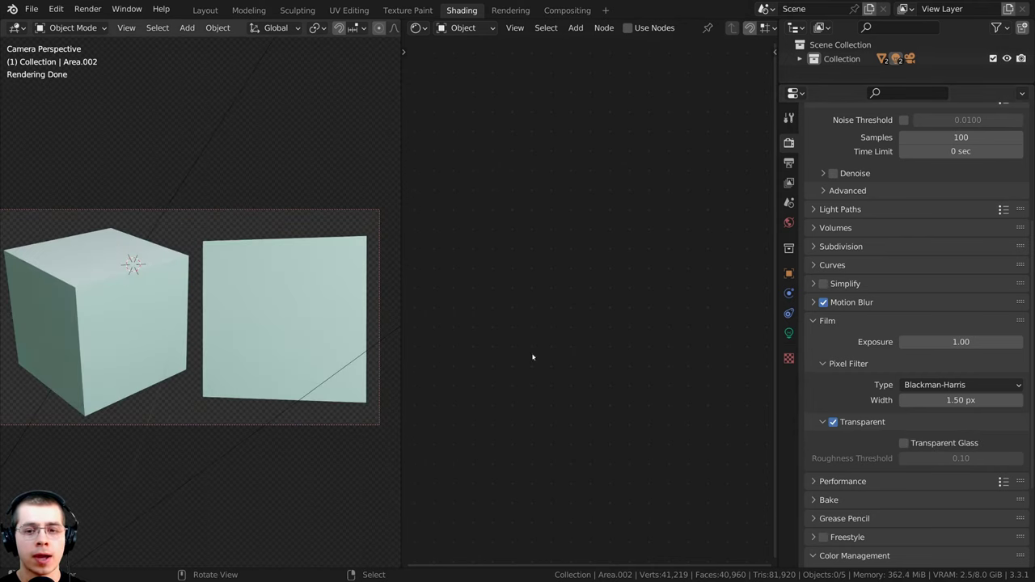
- Collapse the Film settings and check the View Transform choice under Color Management
click(815, 321)
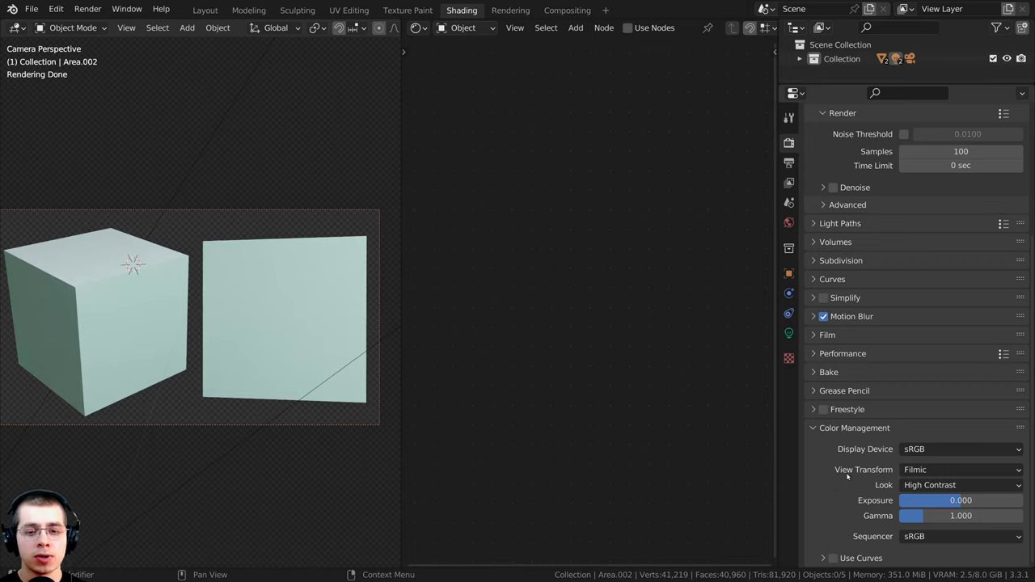
click(918, 471)
click(917, 472)
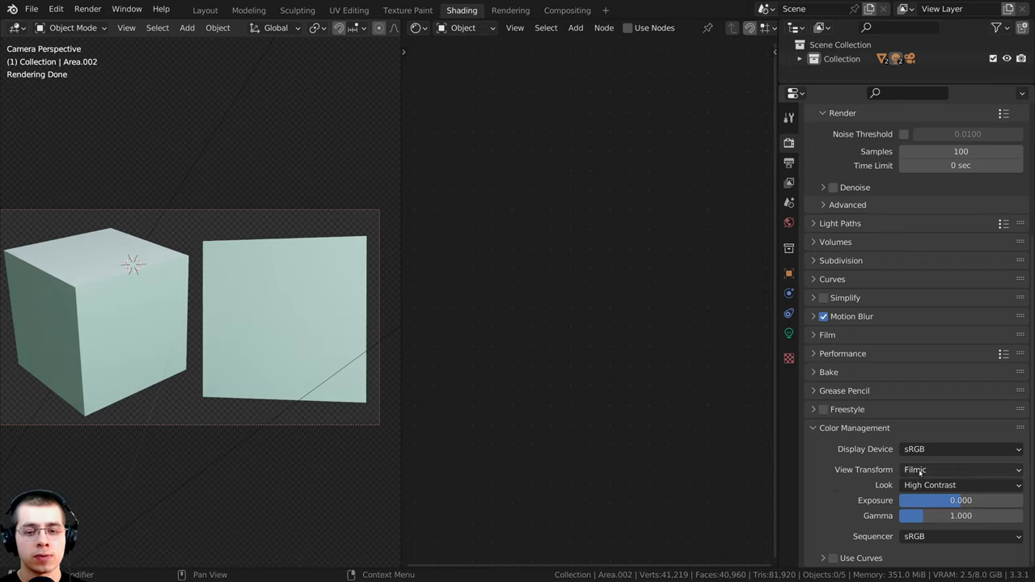
- Check the available Look options under Color Management and keep High Contrast selected
click(913, 486)
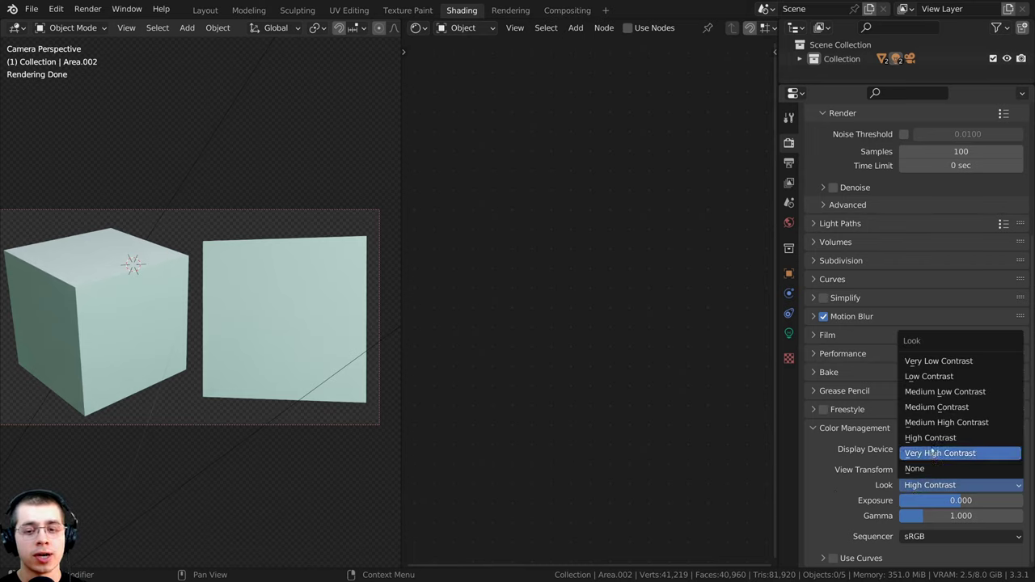
click(930, 437)
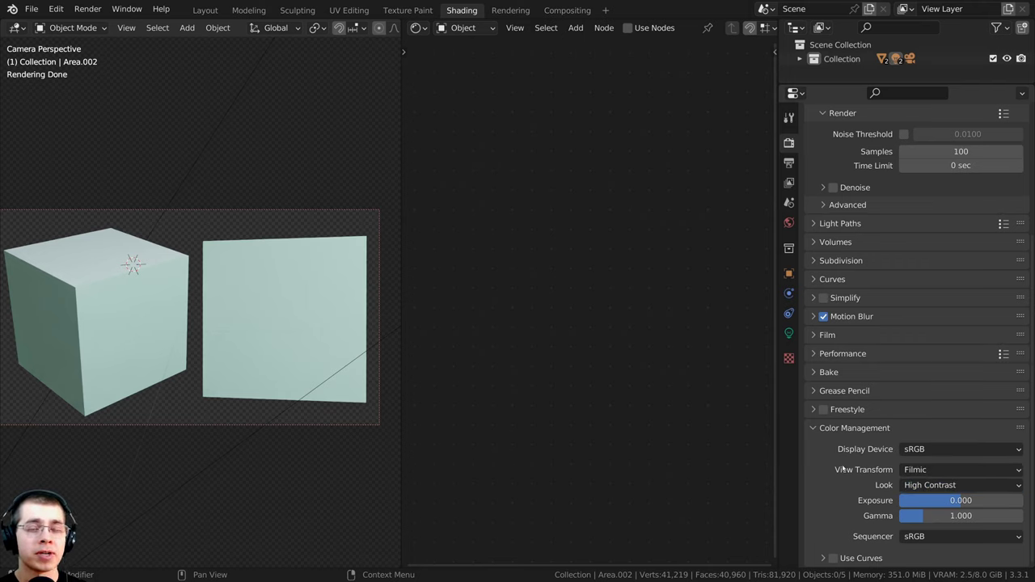
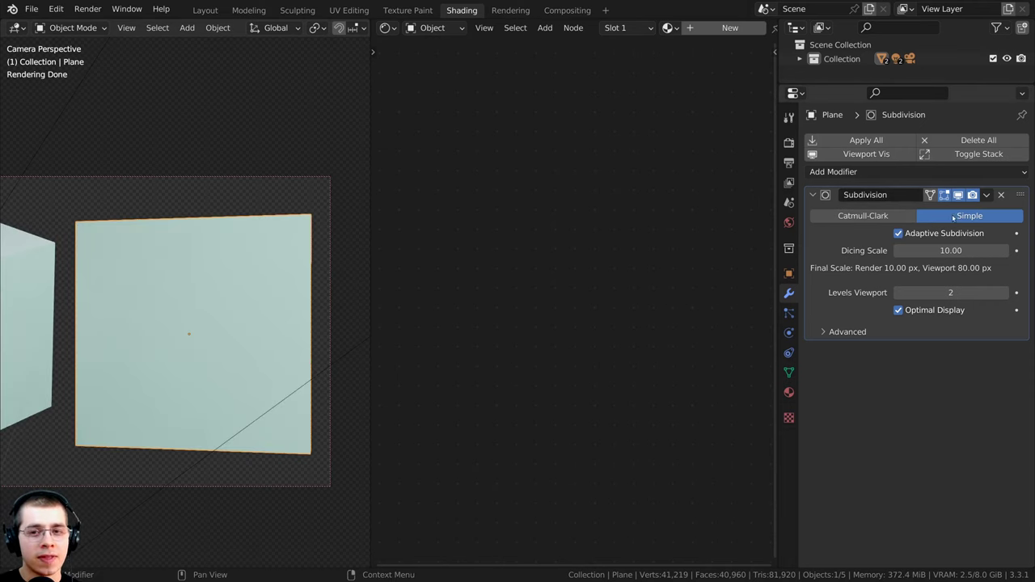
- Switch the plane's Subdivision modifier to Catmull-Clark to compare its corner shape, and switch it back to Simple
scroll(356, 226, up, 3)
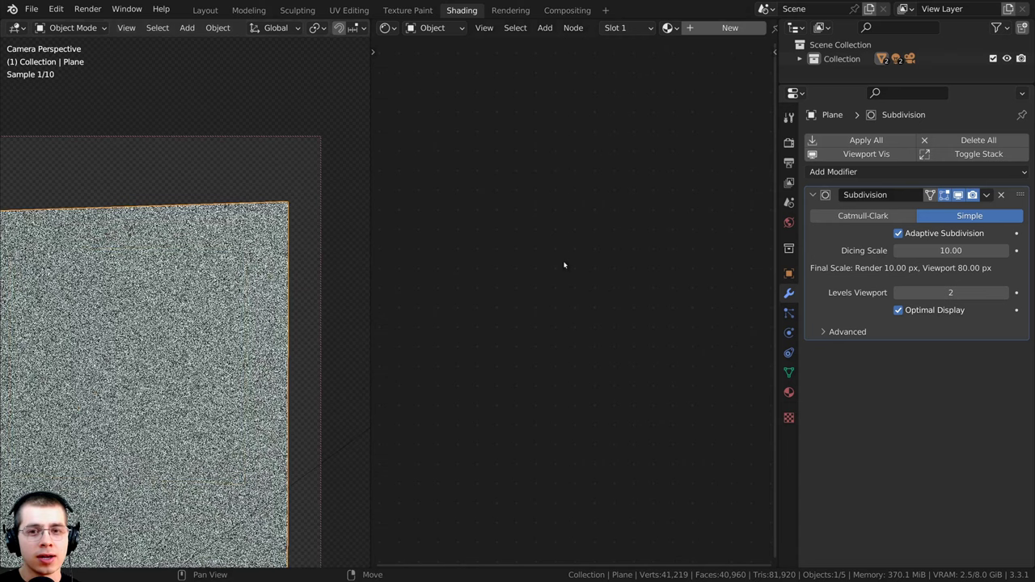
click(863, 215)
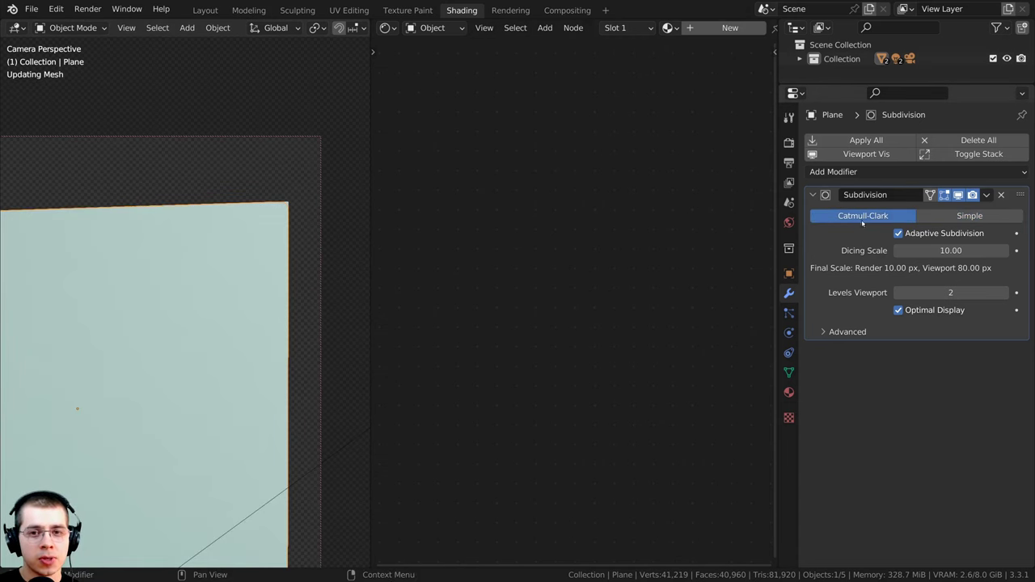
scroll(225, 259, up, 3)
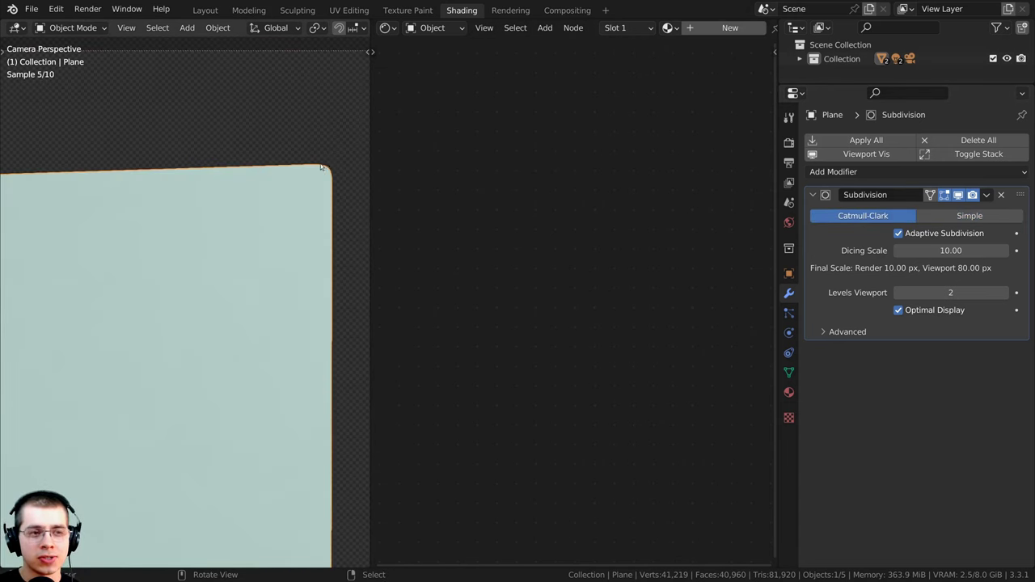
click(938, 217)
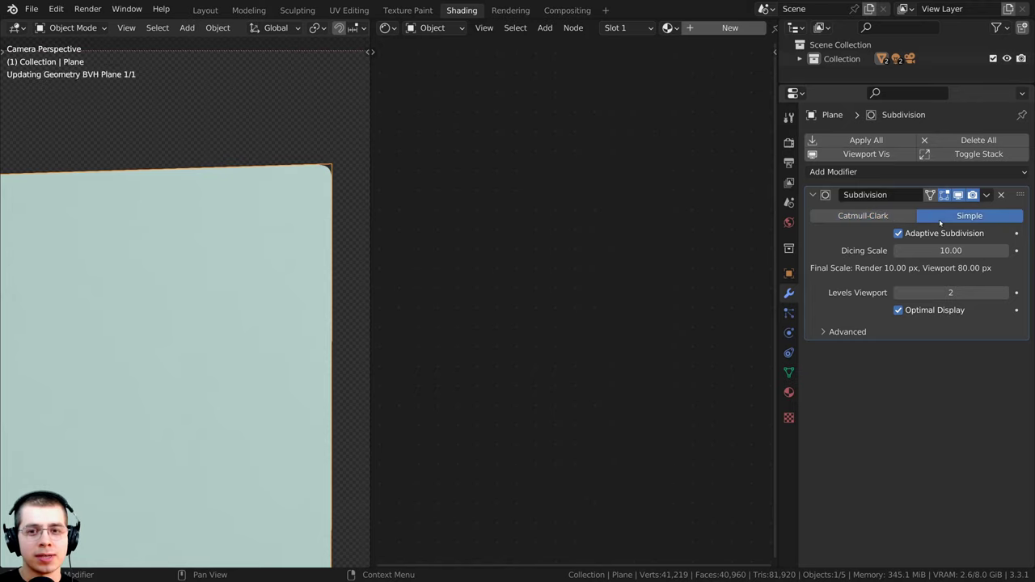
scroll(273, 310, down, 2)
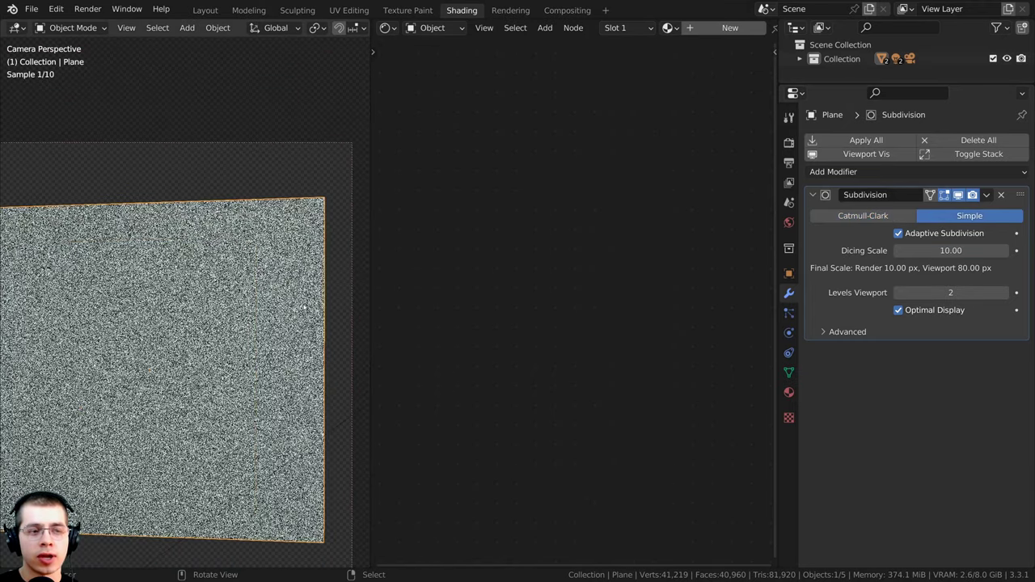
scroll(303, 306, down, 2)
- Compare the plane's modifier with Adaptive Subdivision off and on, and check the Cycles feature set and Dicing Scale
click(898, 233)
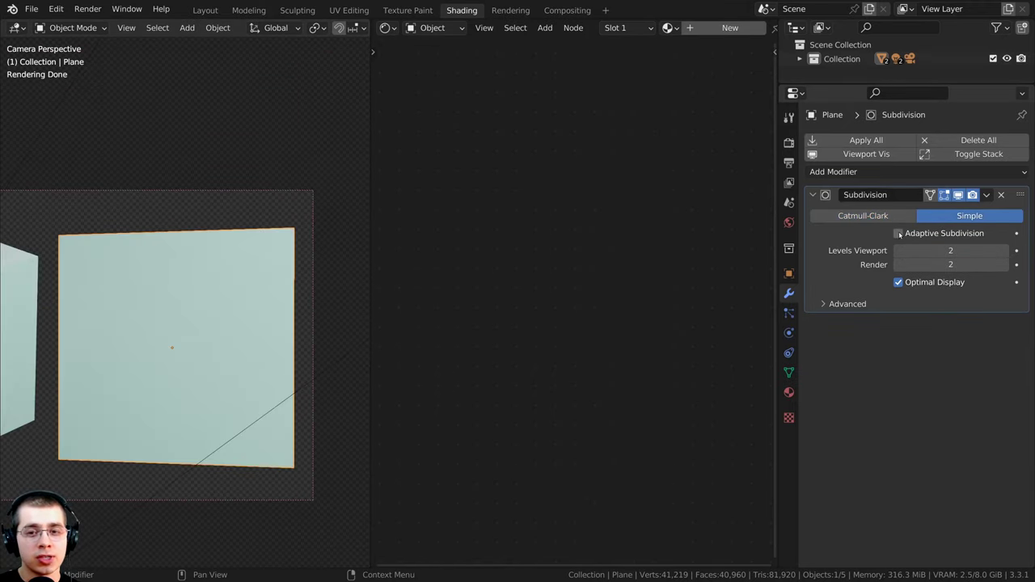
click(899, 234)
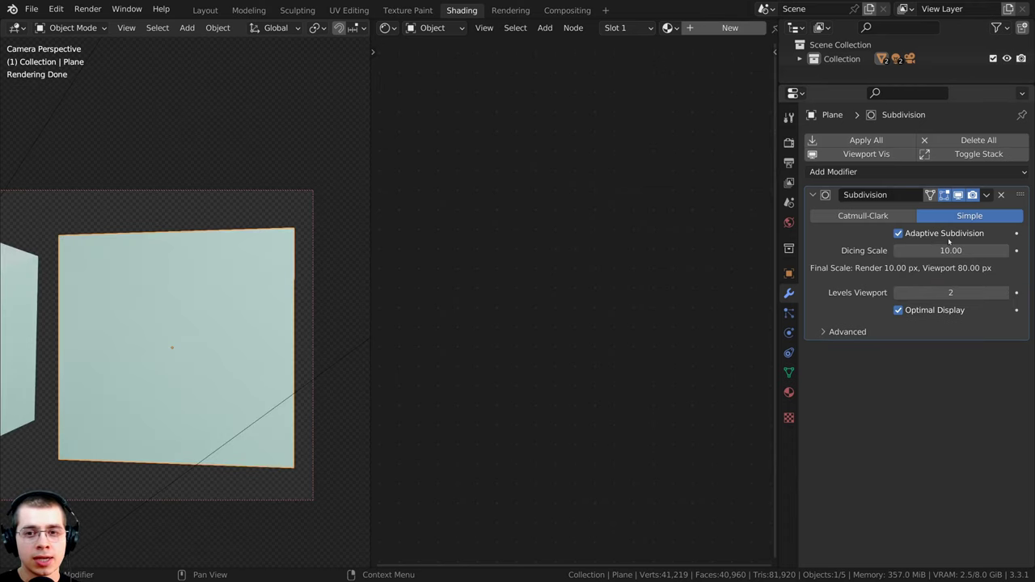
click(788, 143)
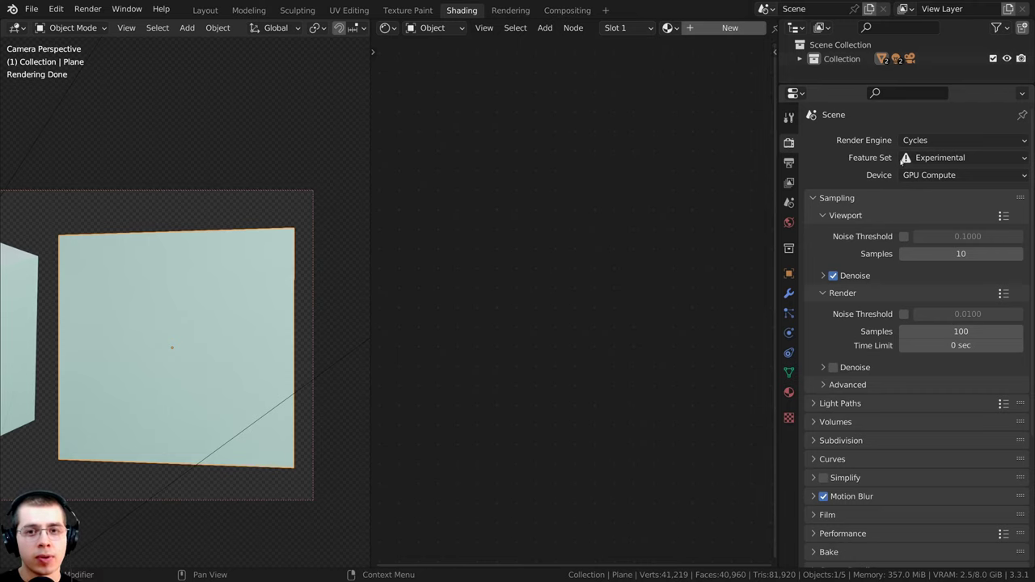
click(789, 293)
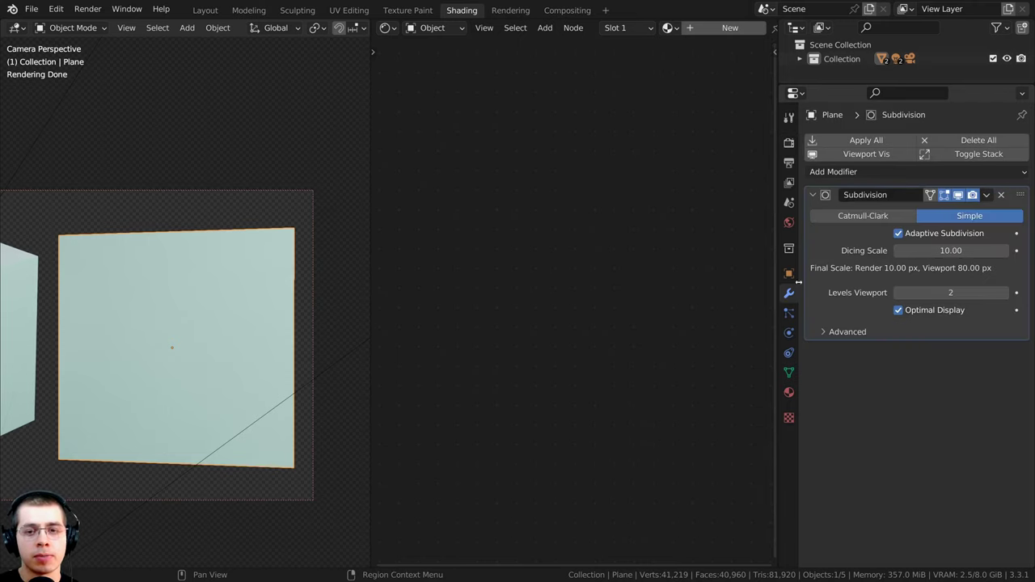
click(939, 252)
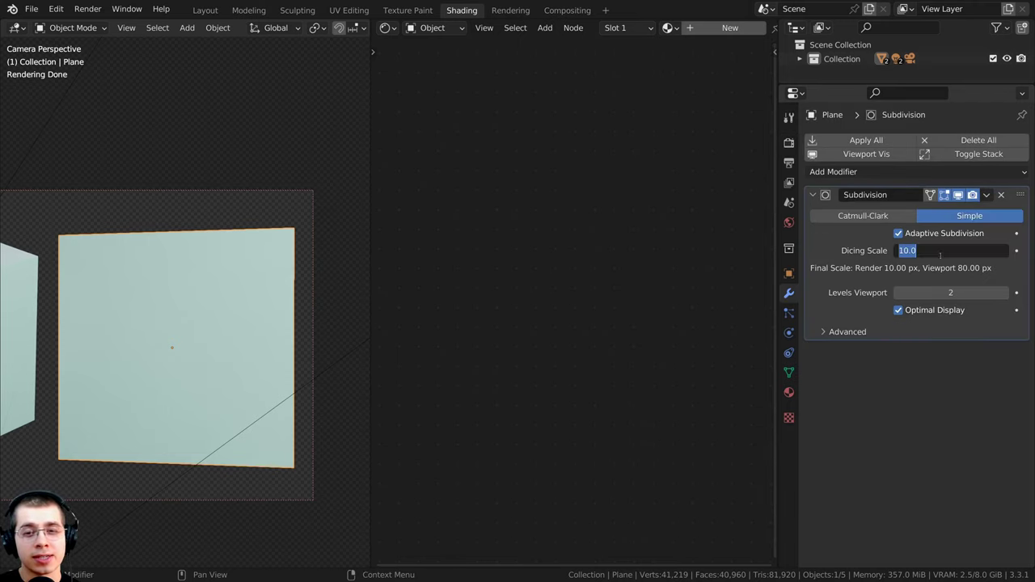
key(Return)
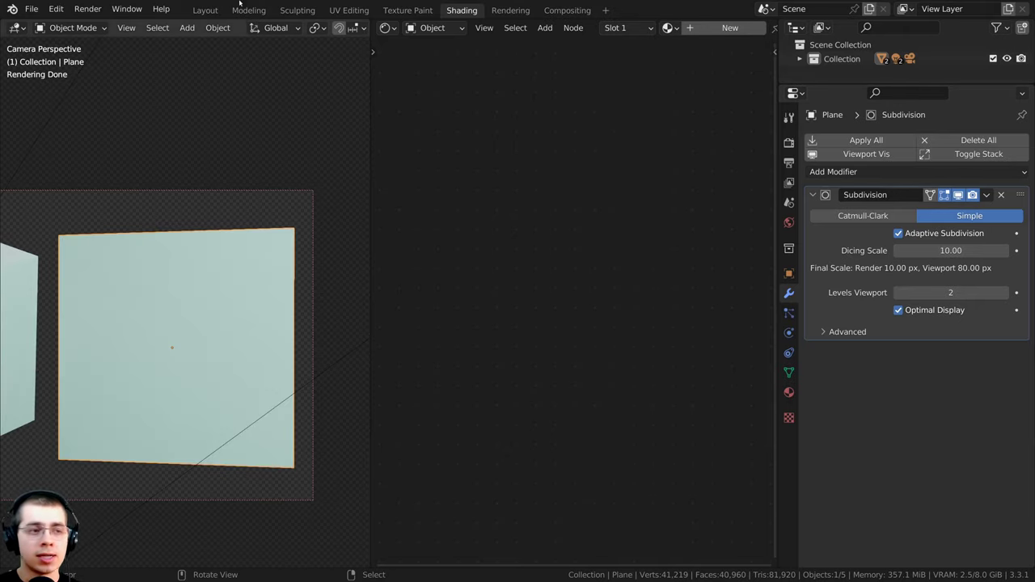
- Select the cube and examine its Subdivision modifier and the Subdivision Surface option among the available modifiers
scroll(272, 274, down, 2)
shift+middle_drag(194, 284, 244, 285)
scroll(266, 276, up, 3)
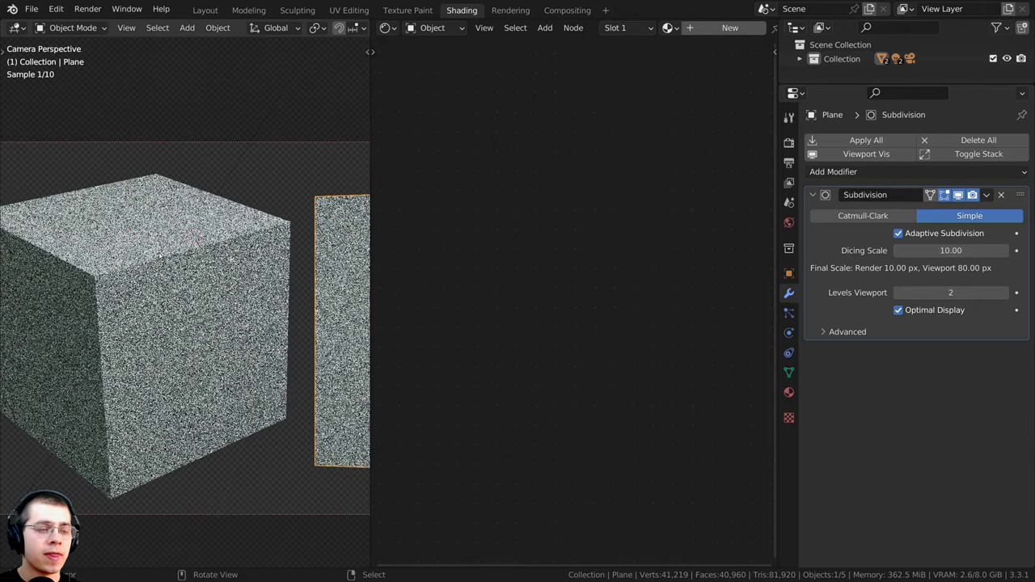
click(206, 285)
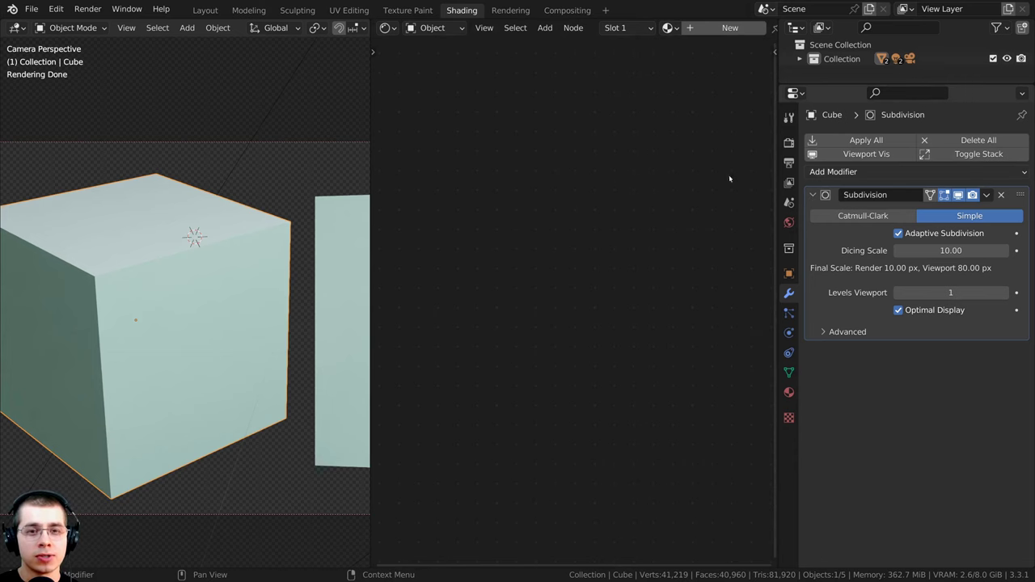
click(822, 173)
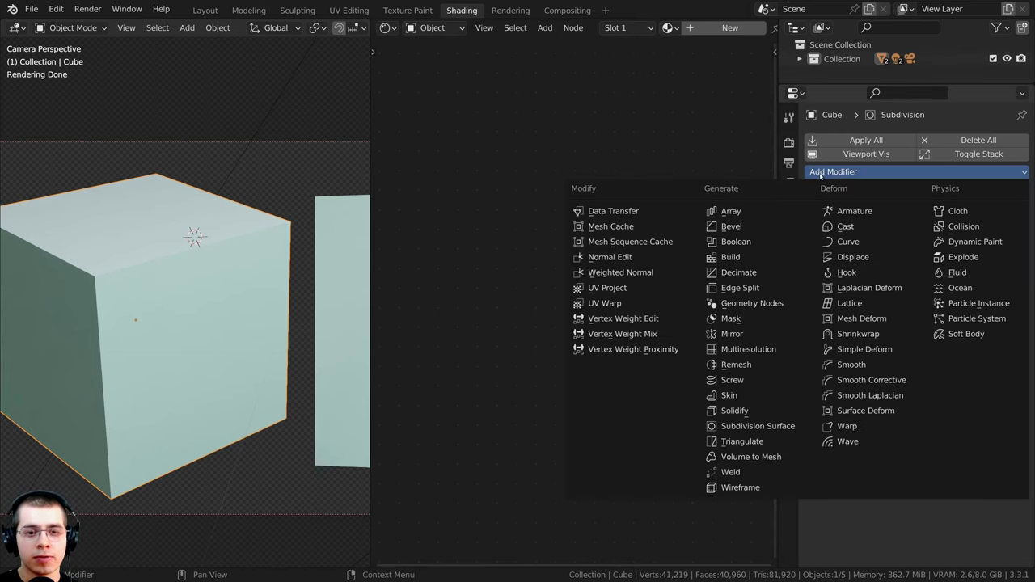
click(754, 428)
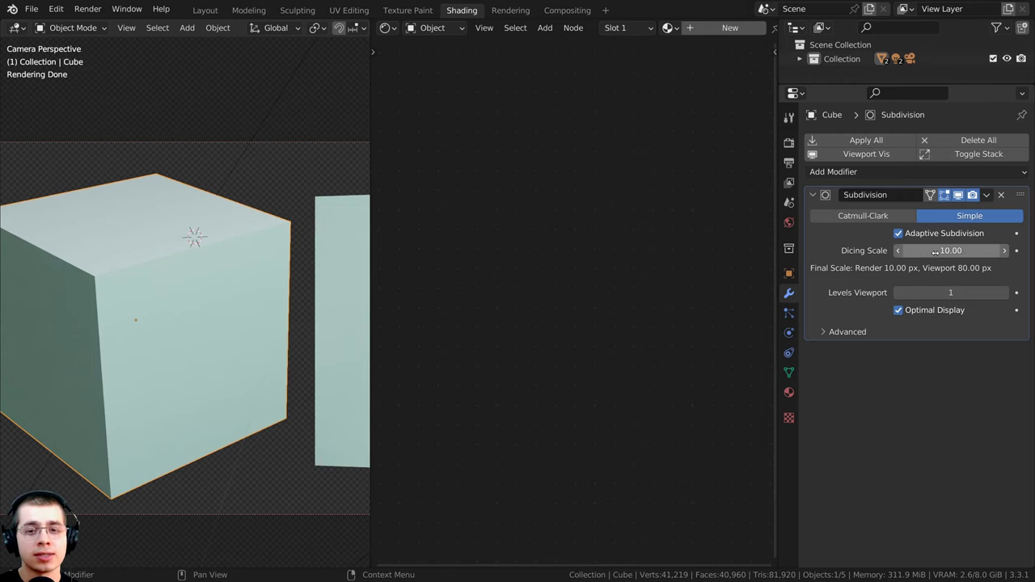
- Set the viewport shading to Rendered with both the cube and the plane in view
scroll(264, 275, down, 2)
shift+middle_drag(367, 253, 308, 244)
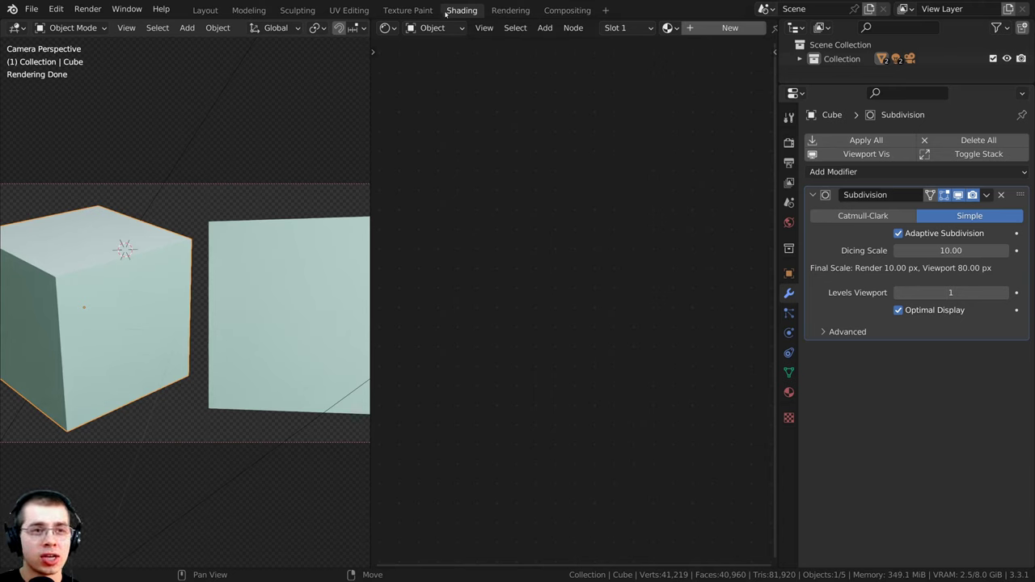
key(z)
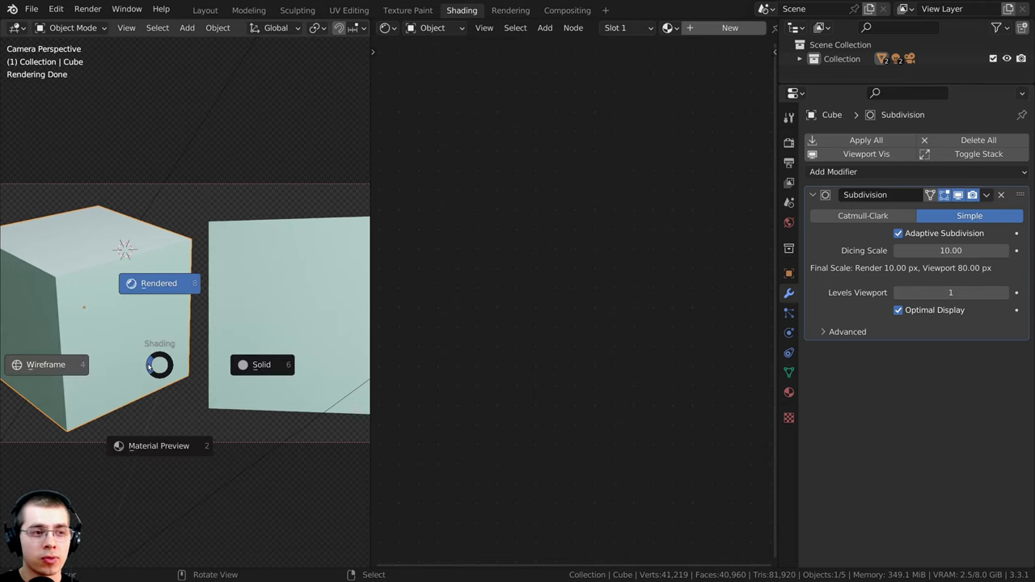
click(174, 282)
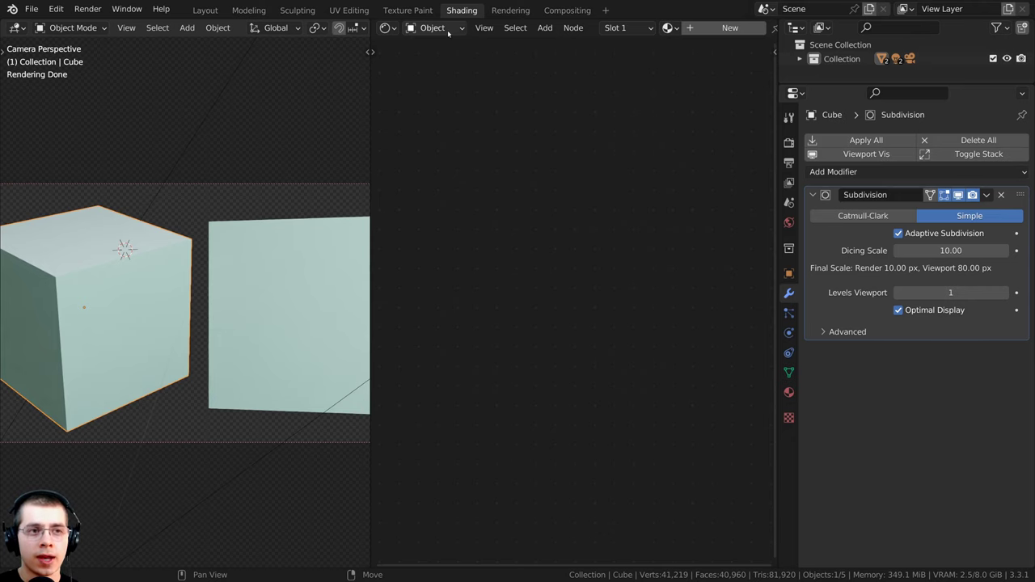
- Create a new material for the cube and frame its Principled BSDF and Material Output nodes
scroll(614, 27, down, 3)
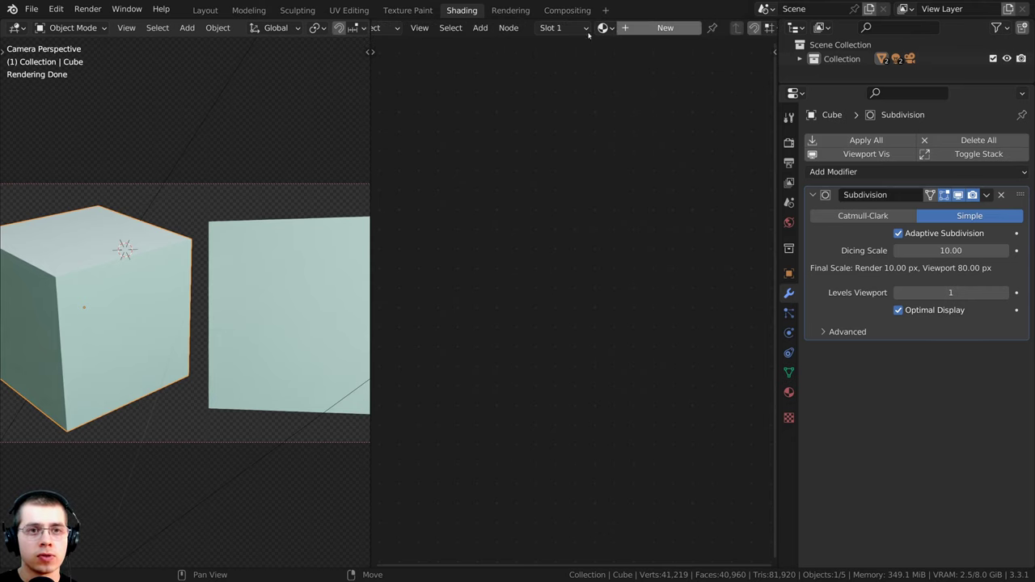
click(653, 29)
scroll(663, 27, down, 7)
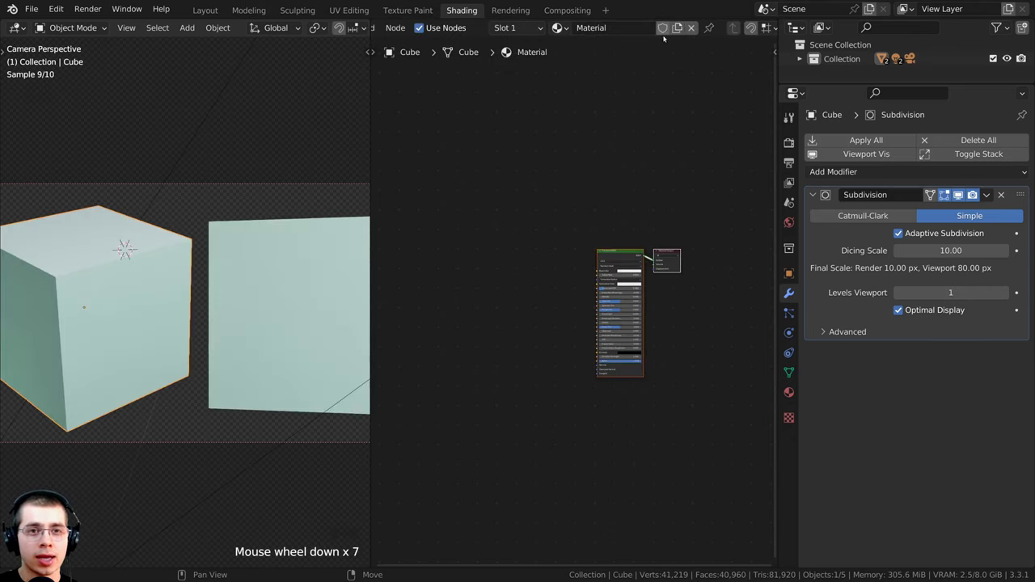
scroll(640, 212, up, 5)
middle_drag(640, 212, 584, 219)
scroll(662, 326, up, 2)
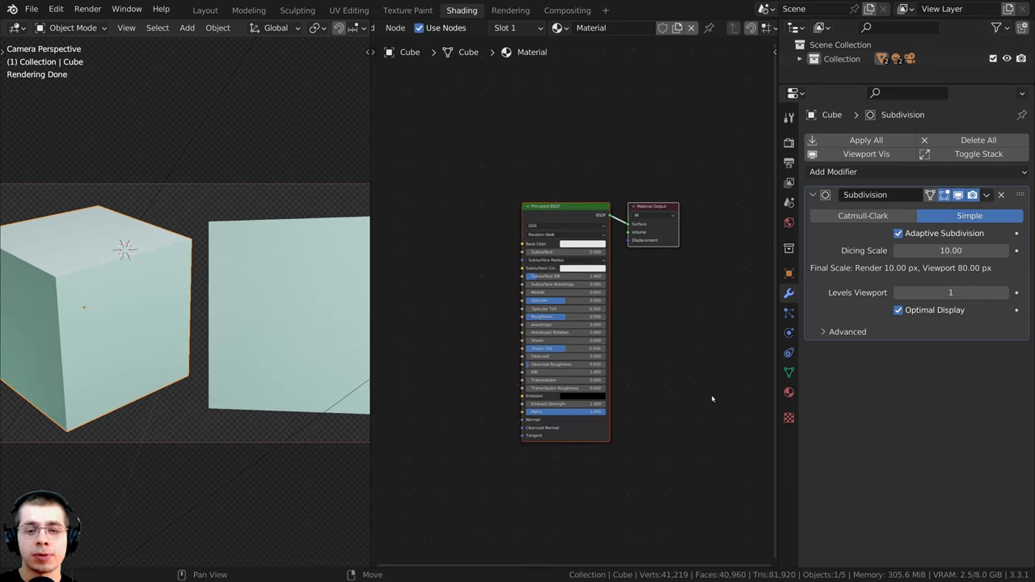
- Set the Surface Displacement method in the cube material's settings to Displacement Only
click(789, 396)
scroll(841, 270, down, 15)
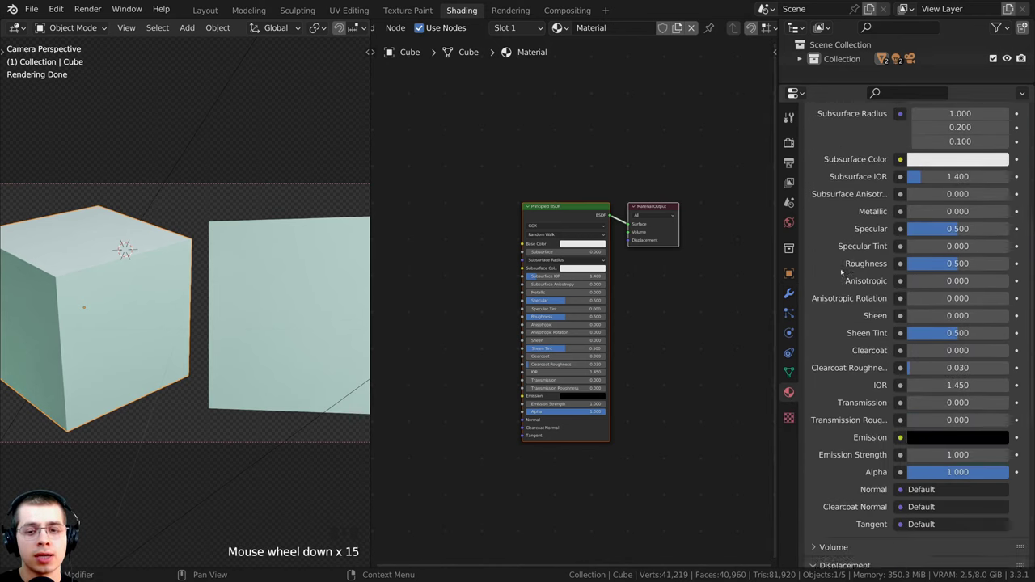
scroll(841, 270, down, 20)
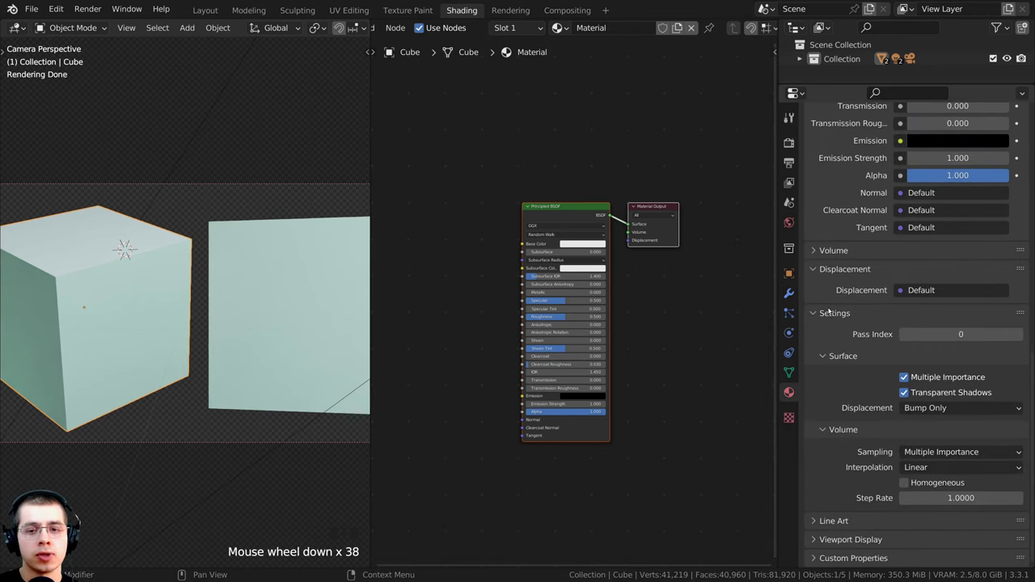
click(828, 364)
click(825, 367)
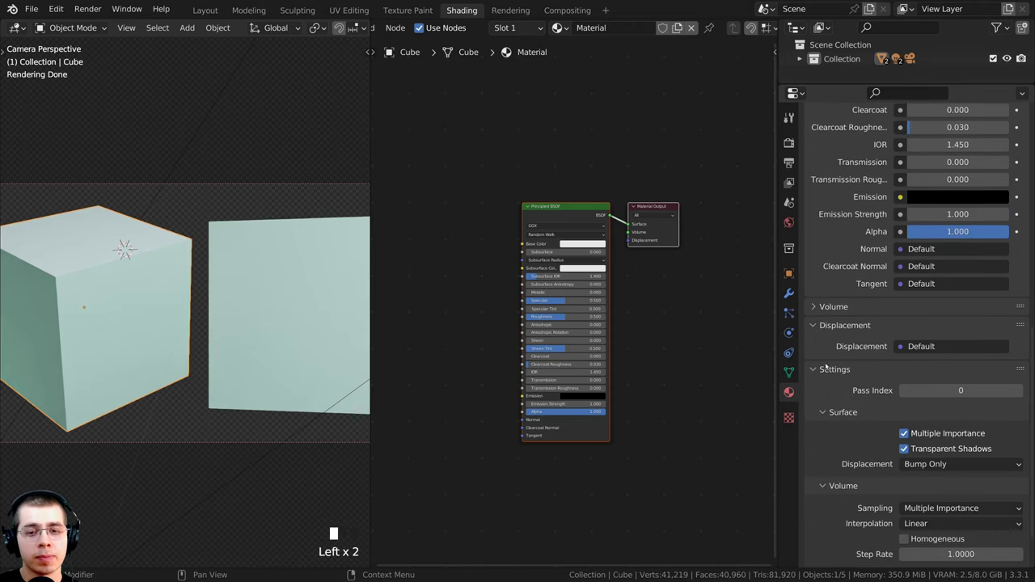
scroll(840, 414, down, 4)
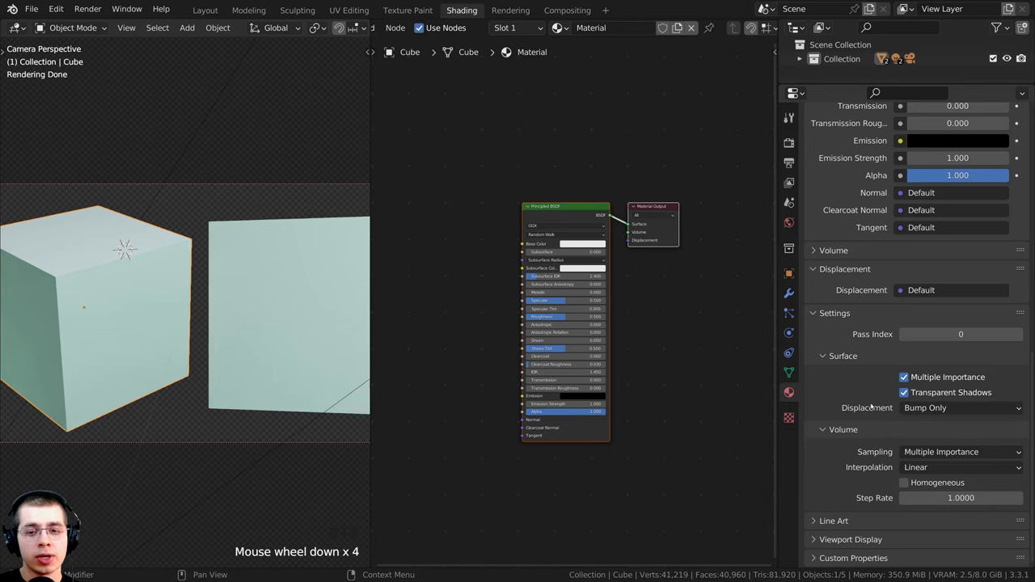
click(943, 409)
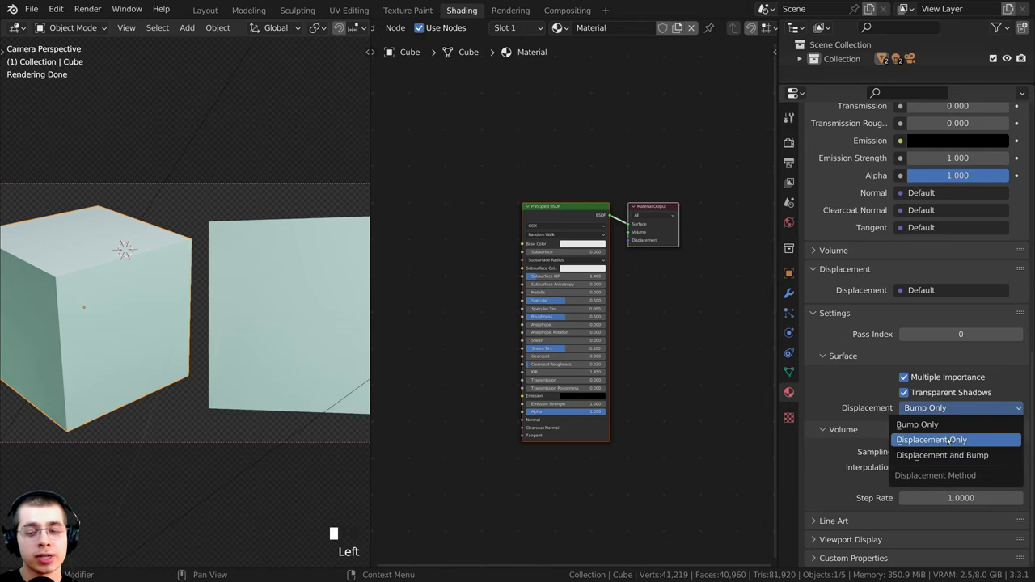
click(931, 440)
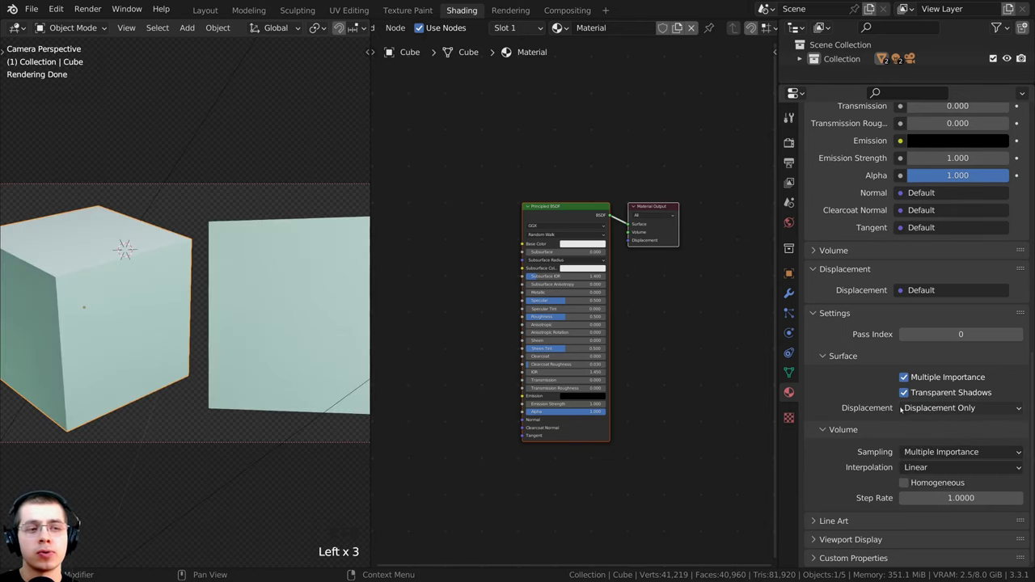
scroll(191, 329, down, 1)
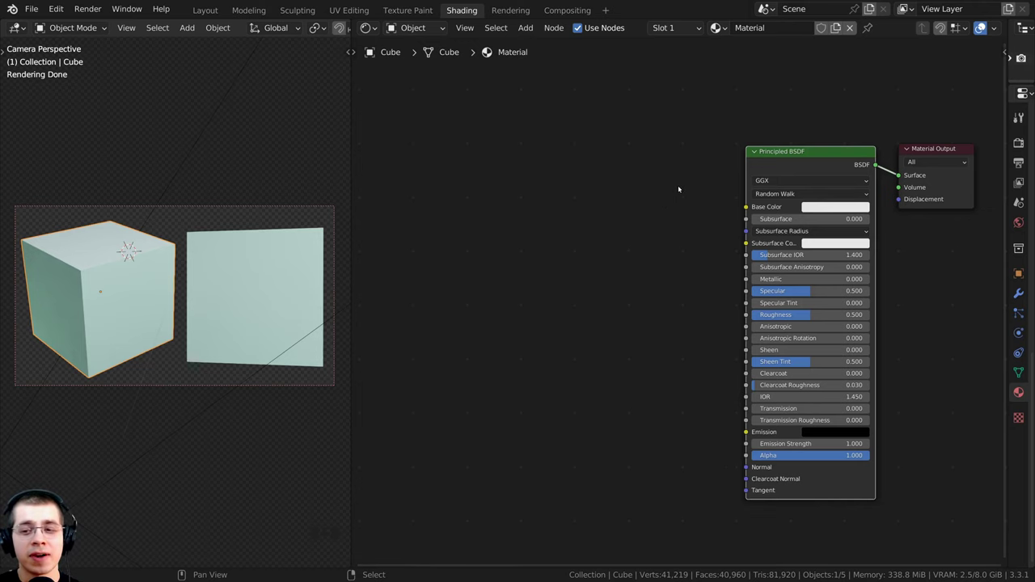
- Open the Preferences to check that the Node Wrangler add-on is enabled
click(56, 9)
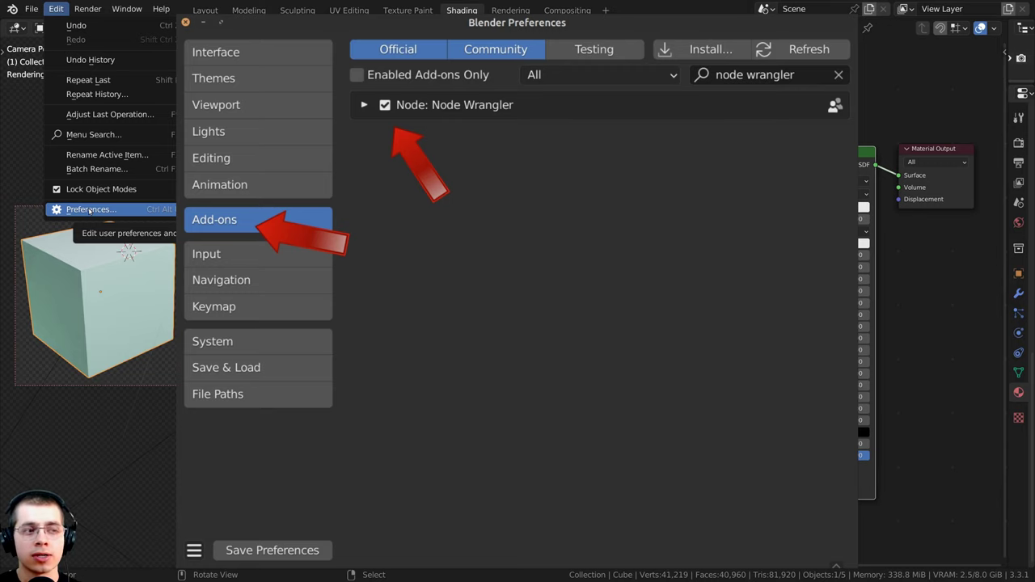
click(90, 209)
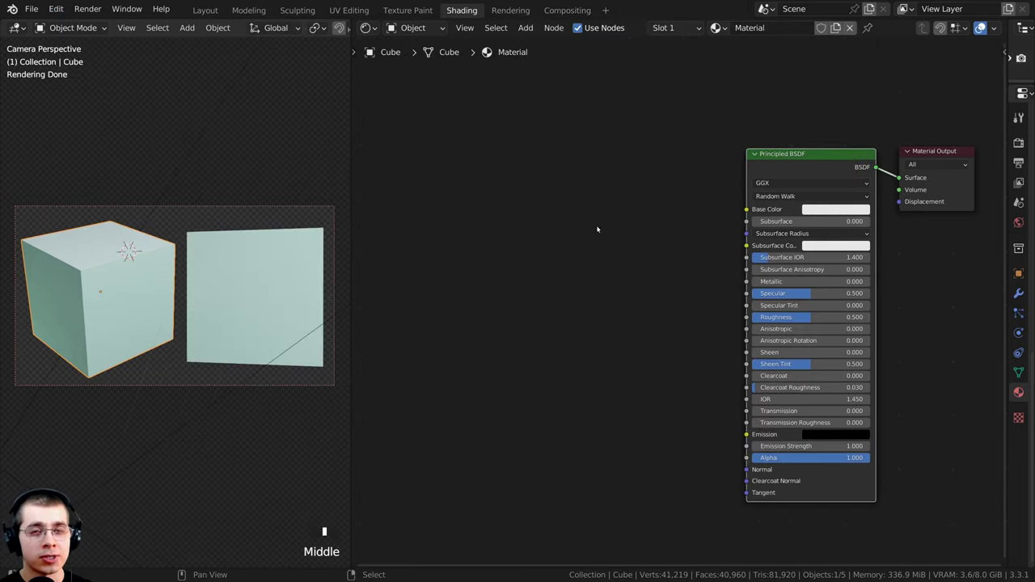
middle_drag(599, 208, 590, 197)
scroll(591, 184, up, 1)
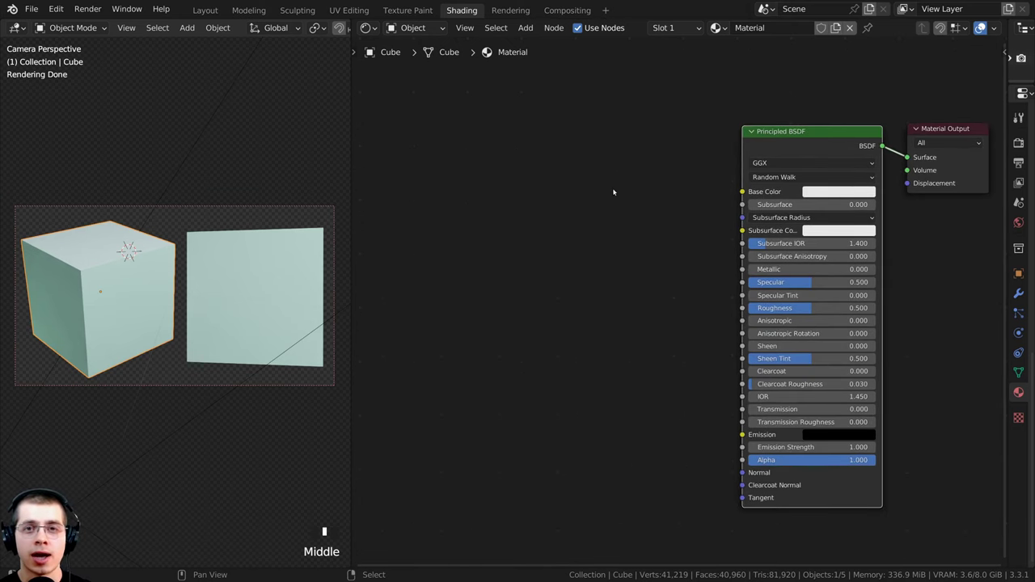
middle_drag(507, 212, 503, 206)
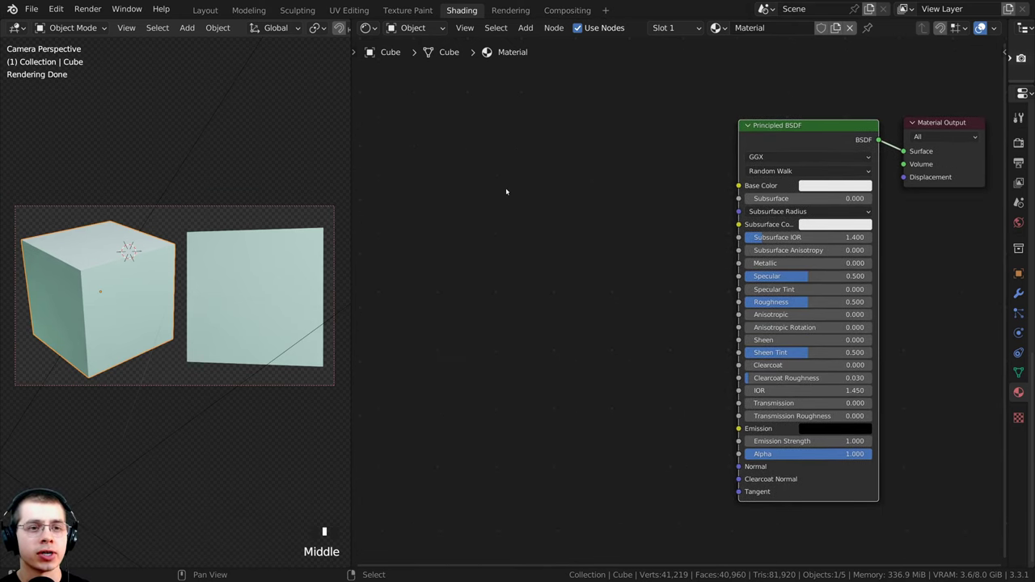
- Add a Brick Texture node to the cube's material, in the empty space before the Principled BSDF
key(shift+a)
click(511, 185)
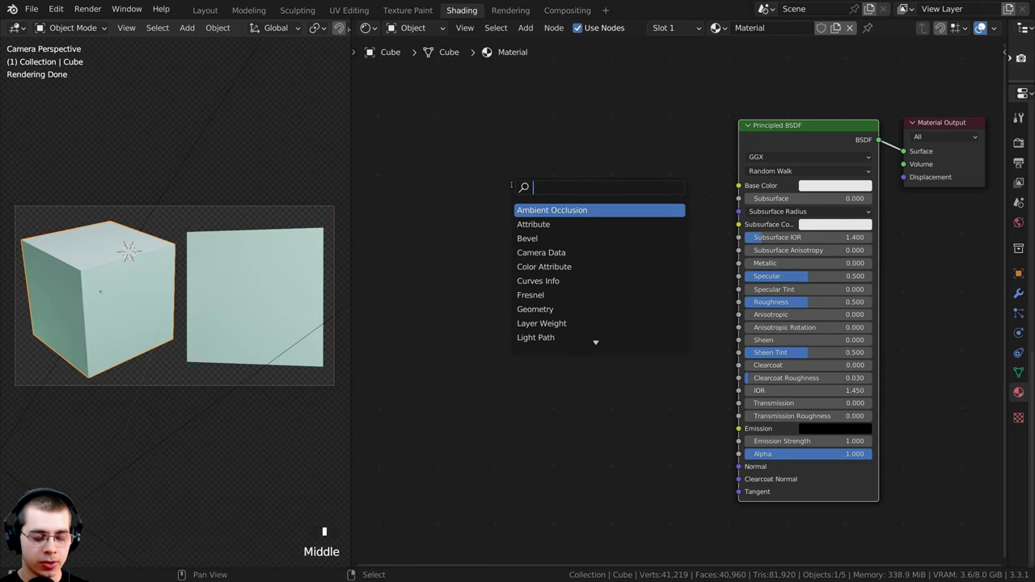
text(bri)
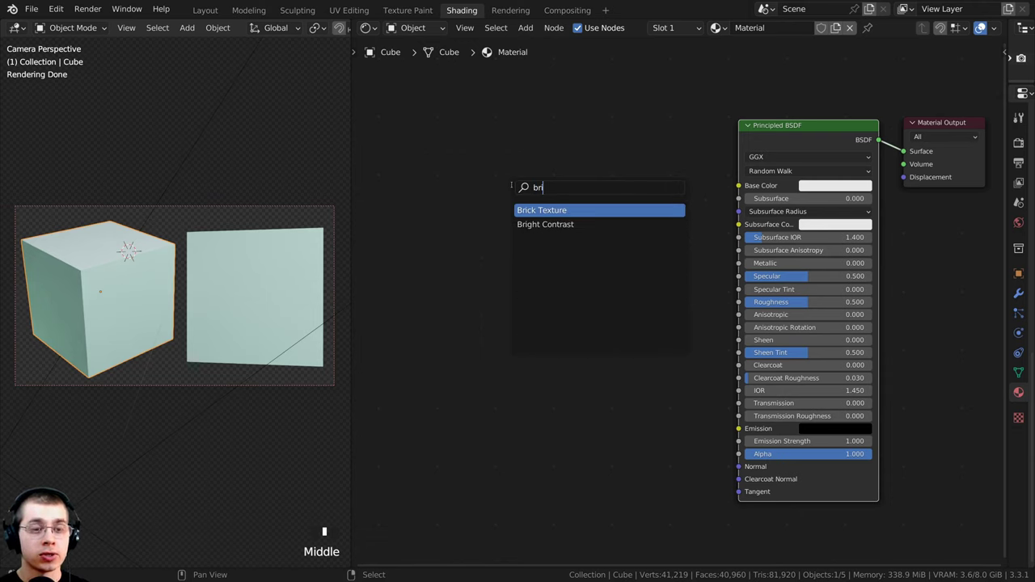
key(Return)
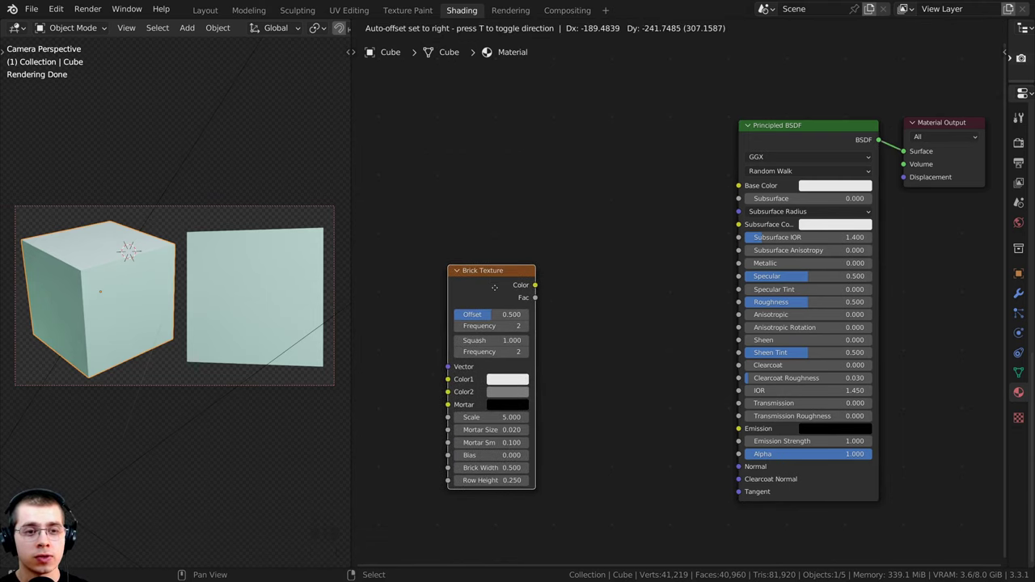
click(494, 287)
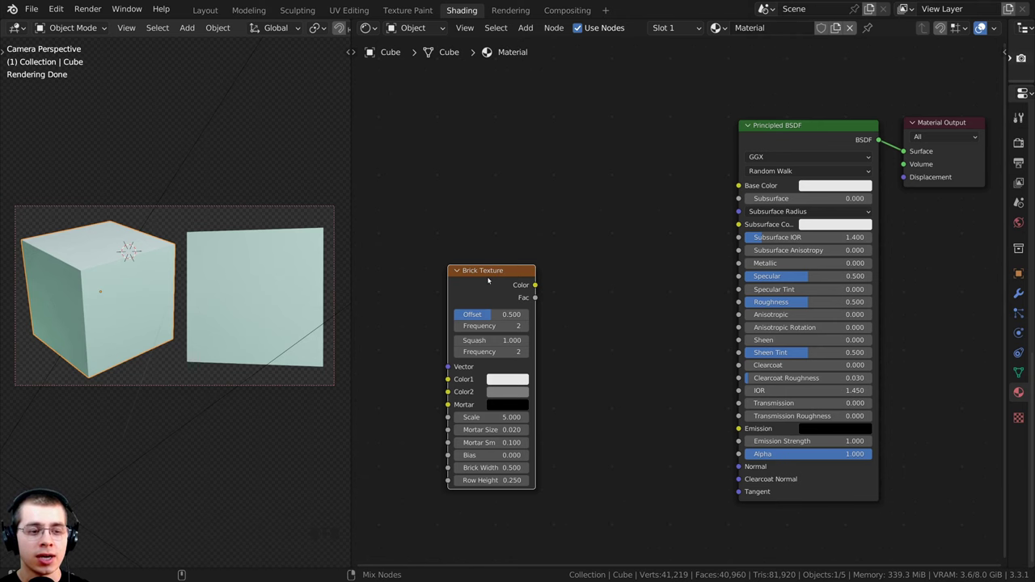
- Preview the Brick Texture's Color output directly on the cube with Node Wrangler
ctrl+shift+click(487, 280)
ctrl+shift+click(762, 153)
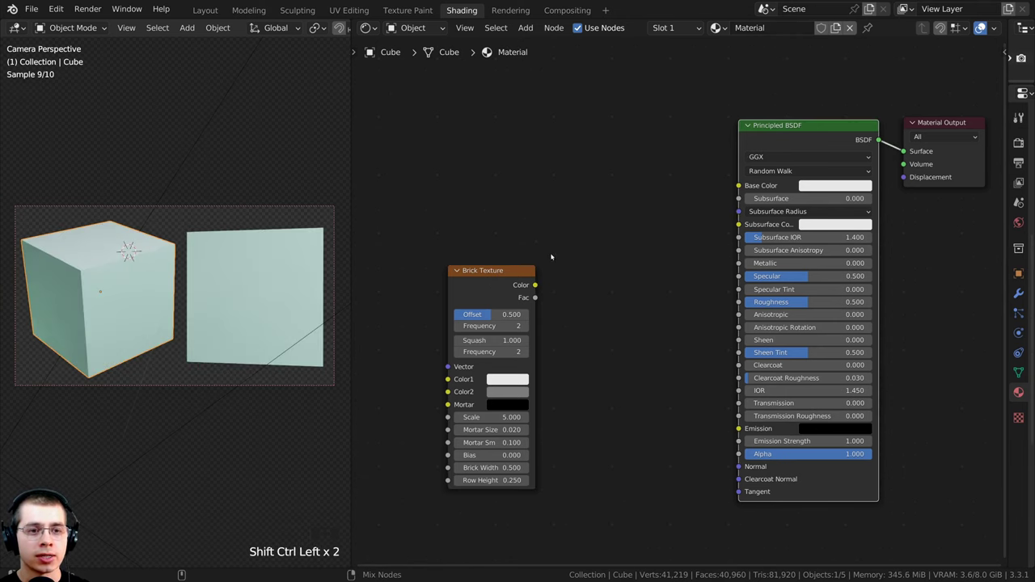
ctrl+shift+click(493, 279)
scroll(499, 267, up, 2)
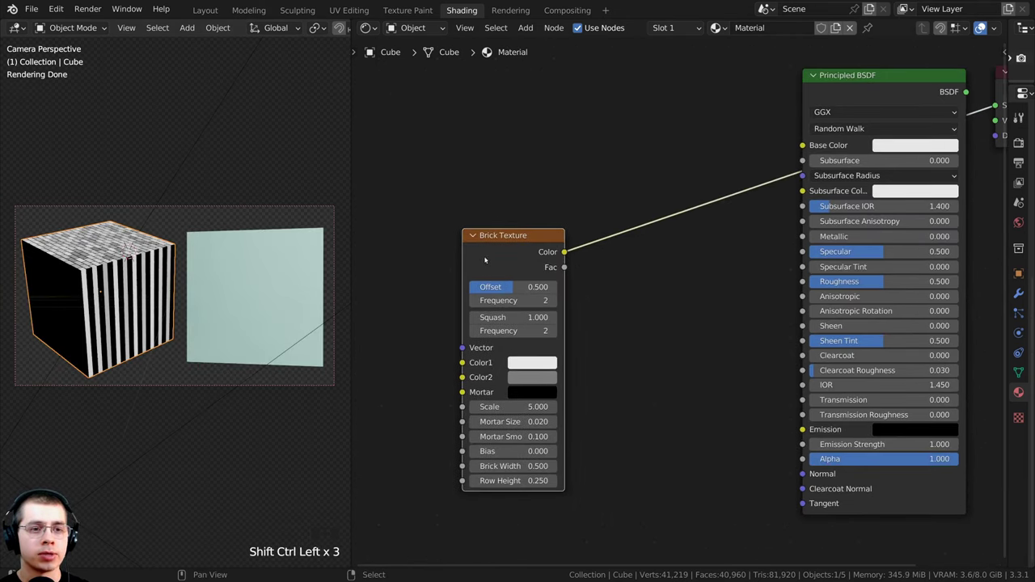
middle_drag(485, 260, 567, 257)
ctrl+shift+click(562, 254)
ctrl+shift+click(557, 256)
drag(564, 261, 556, 257)
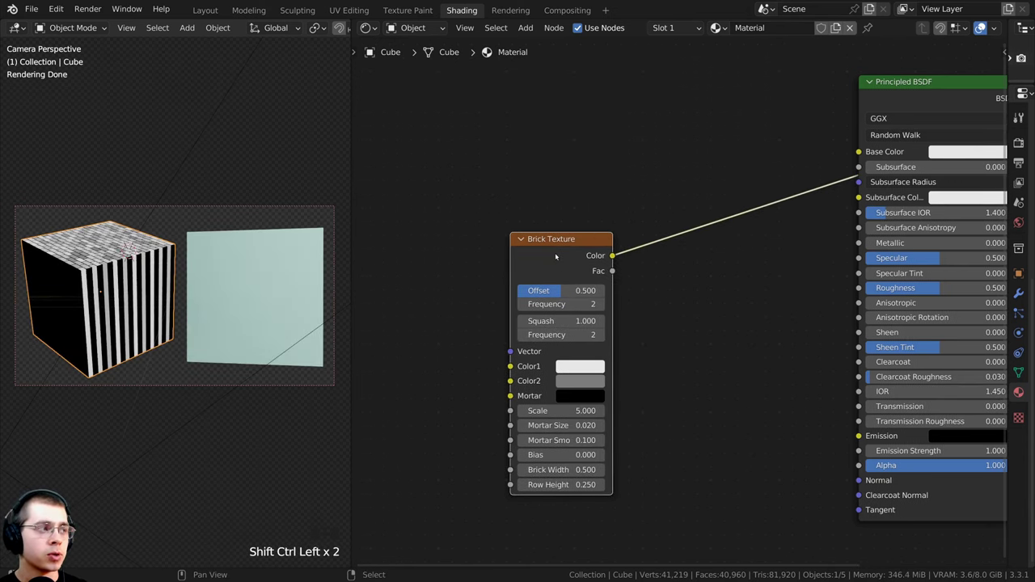
scroll(554, 256, down, 1)
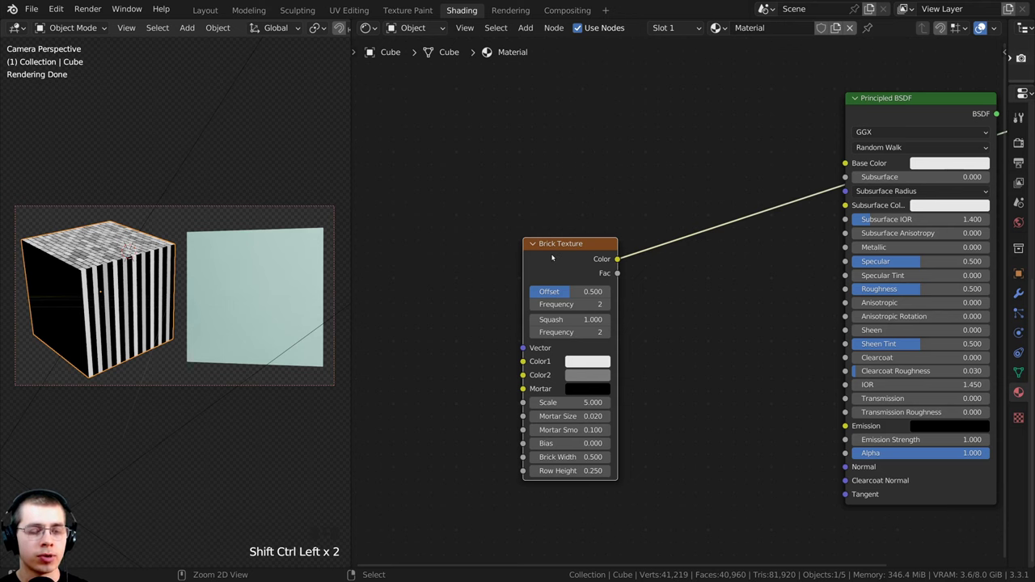
- Add a texture mapping setup to the Brick Texture, spread its nodes out and delete the Mapping node
key(ctrl+t)
ctrl+scroll(447, 280, down, 3)
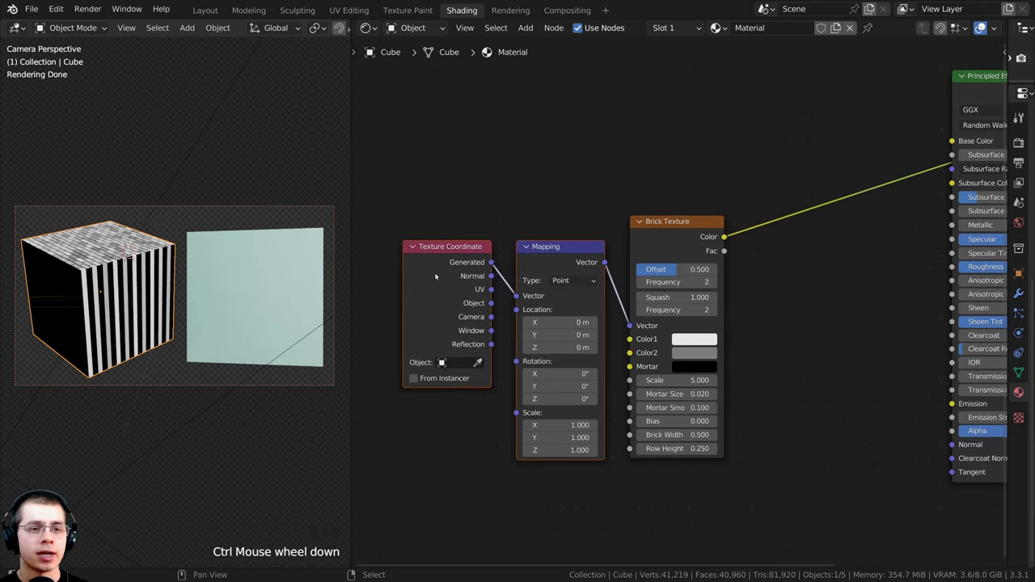
click(447, 280)
drag(447, 280, 395, 253)
drag(548, 250, 524, 238)
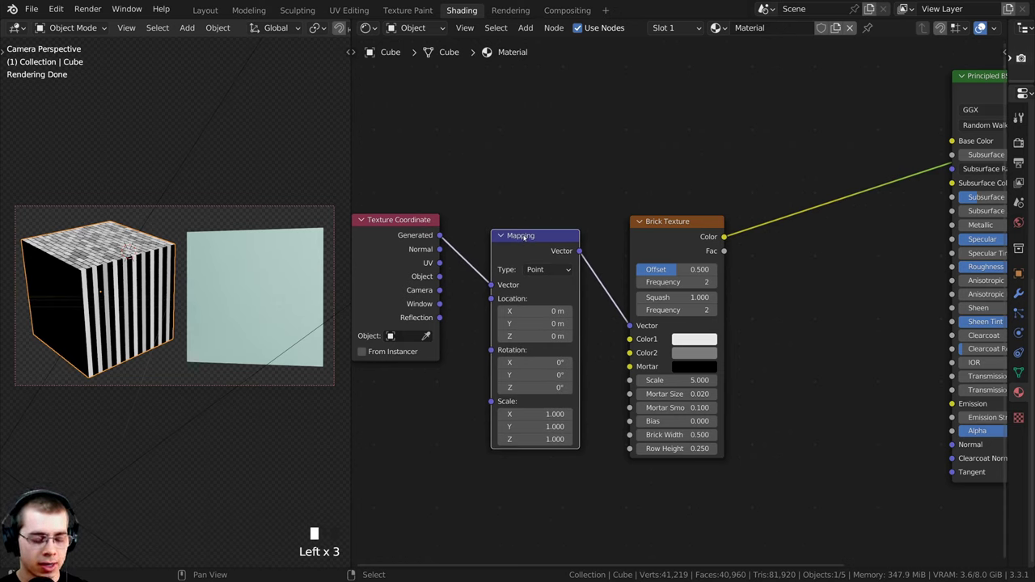
key(x)
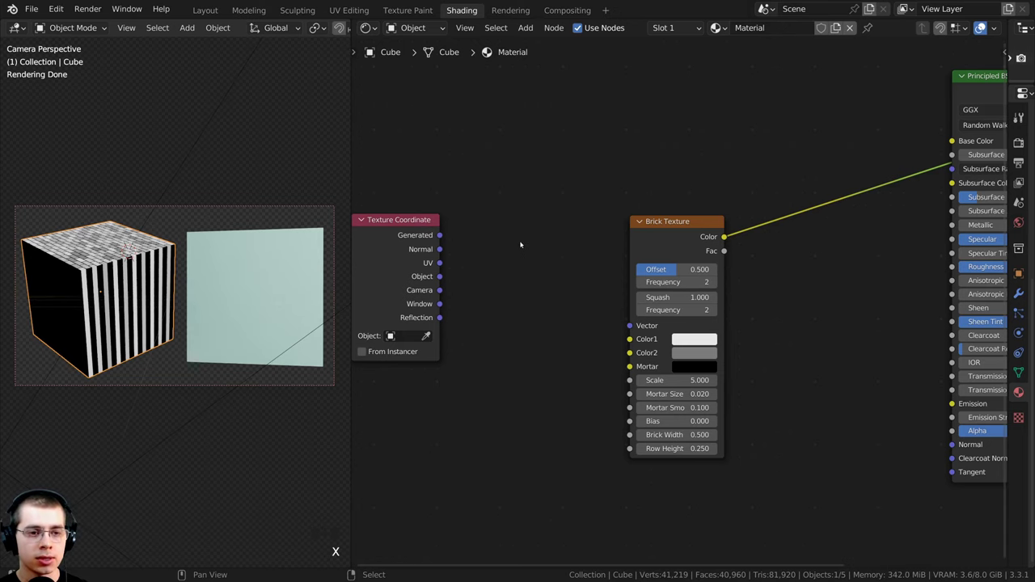
- Connect the Texture Coordinate's Object output to the Brick Texture's Vector input and move the Brick Texture slightly away
drag(409, 279, 628, 329)
middle_drag(525, 340, 556, 312)
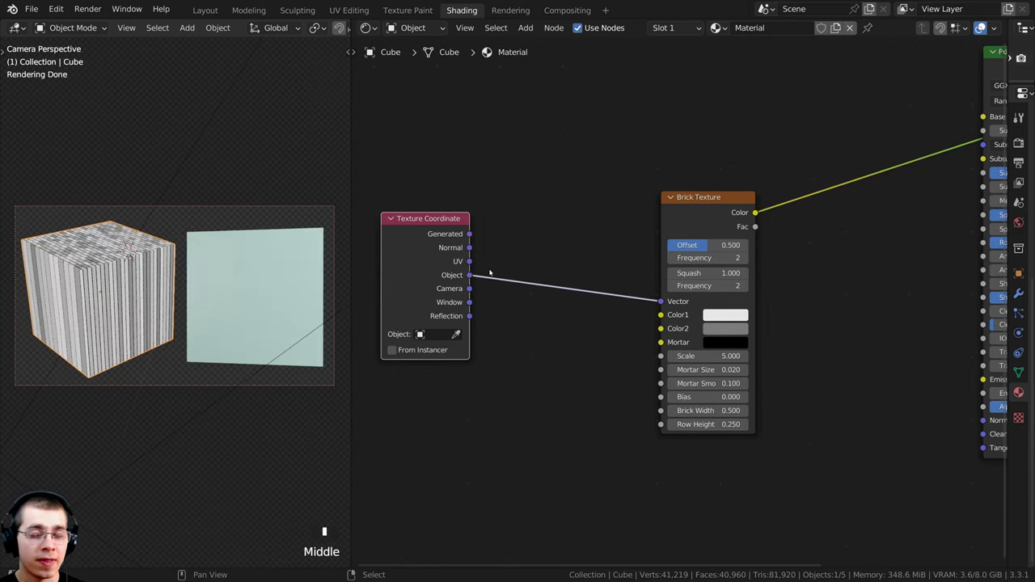
scroll(563, 311, up, 1)
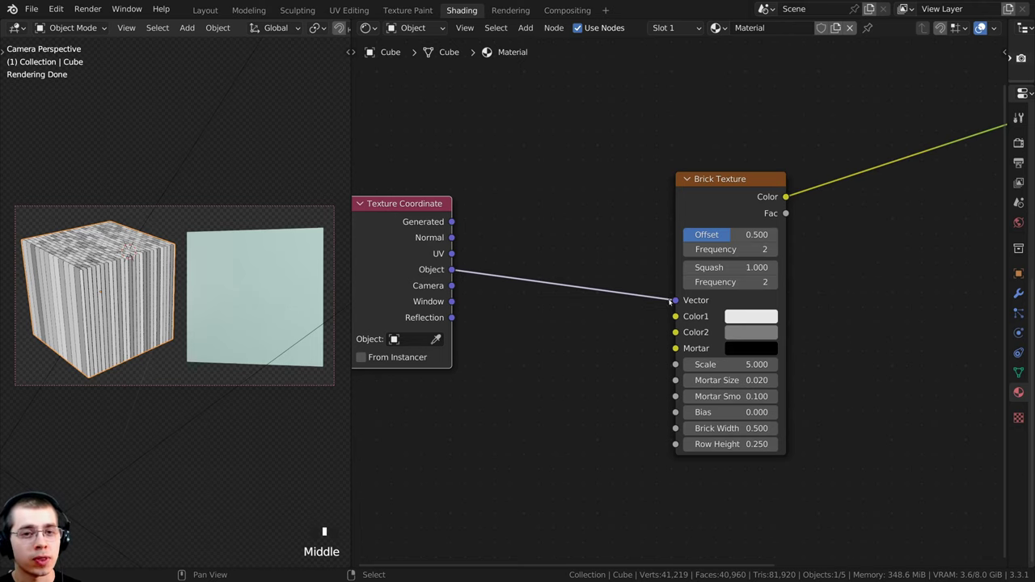
drag(712, 211, 718, 212)
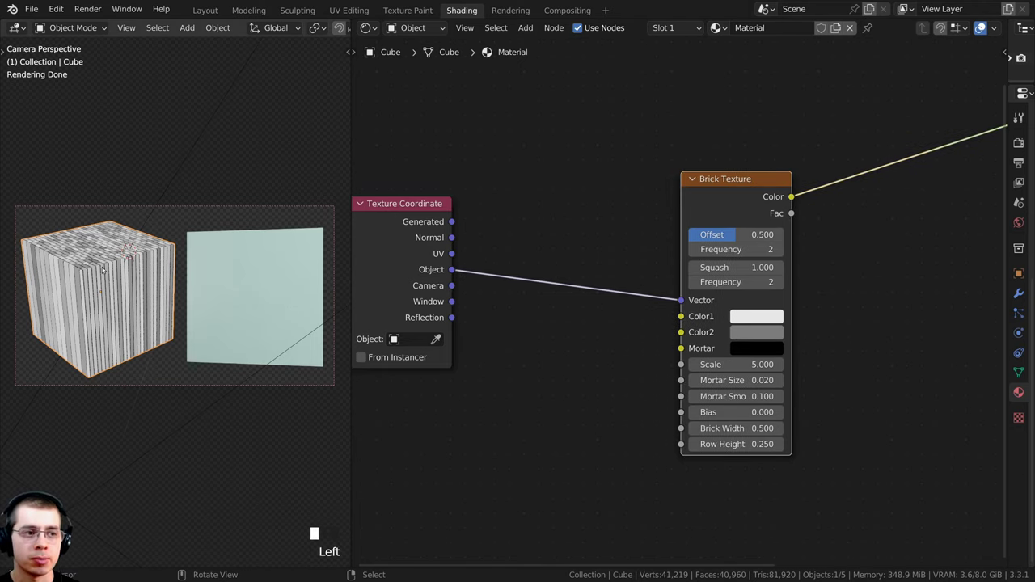
- Insert a Voronoi Texture node on the link between the Texture Coordinate and the Brick Texture
middle_drag(550, 284, 552, 280)
key(shift+a)
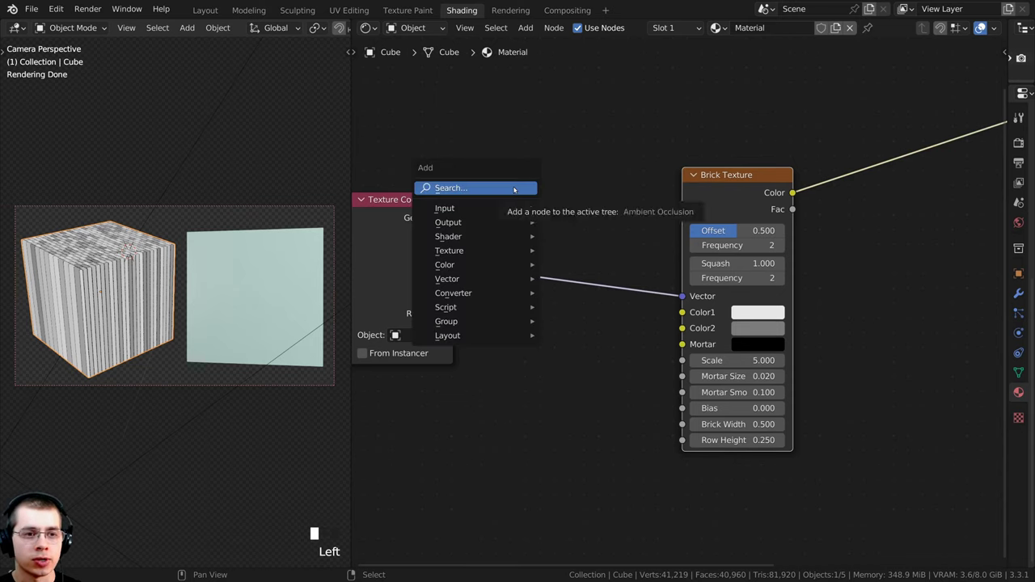
click(513, 187)
text(vor)
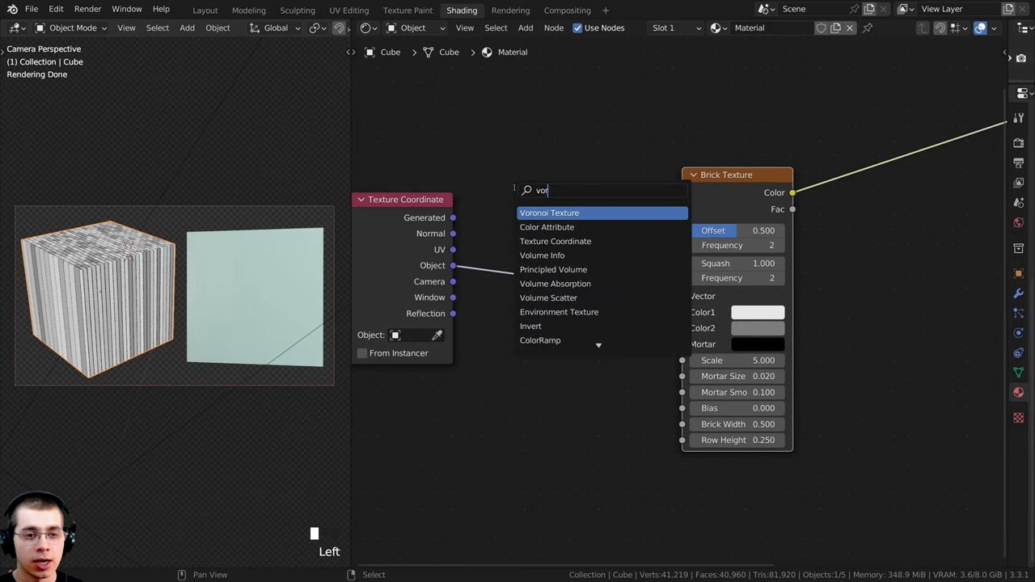
click(554, 212)
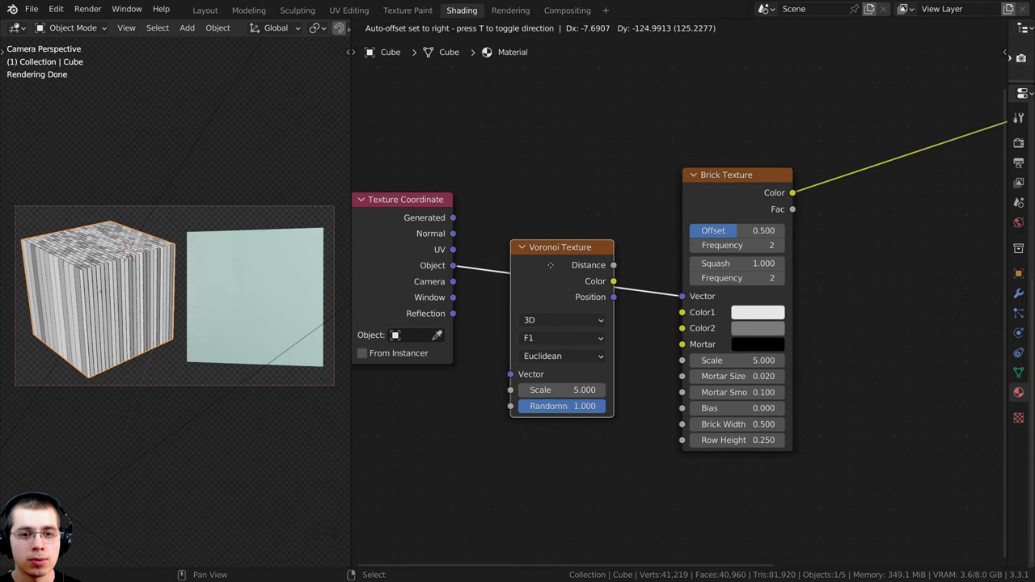
click(571, 255)
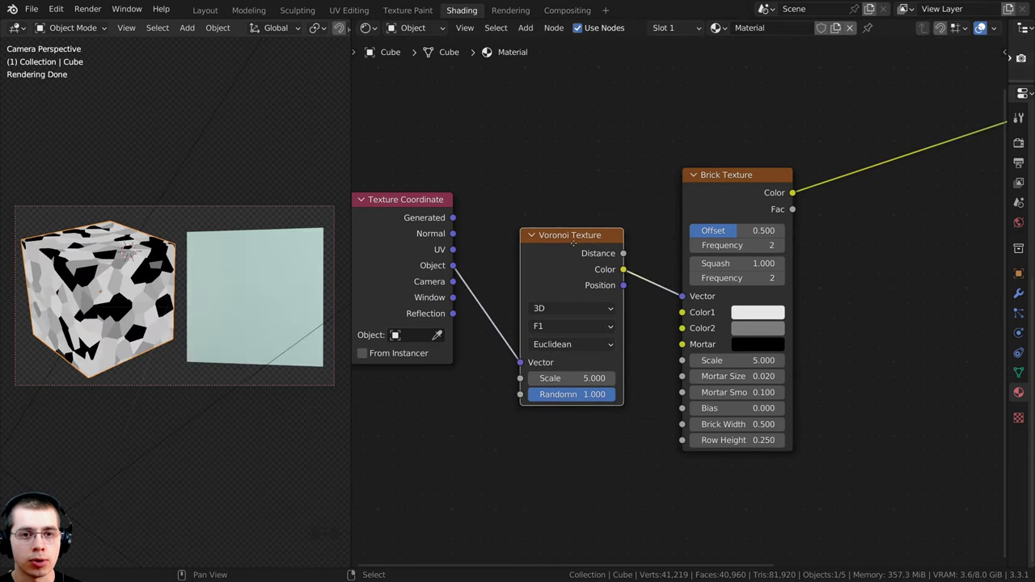
drag(571, 255, 558, 248)
scroll(532, 238, up, 1)
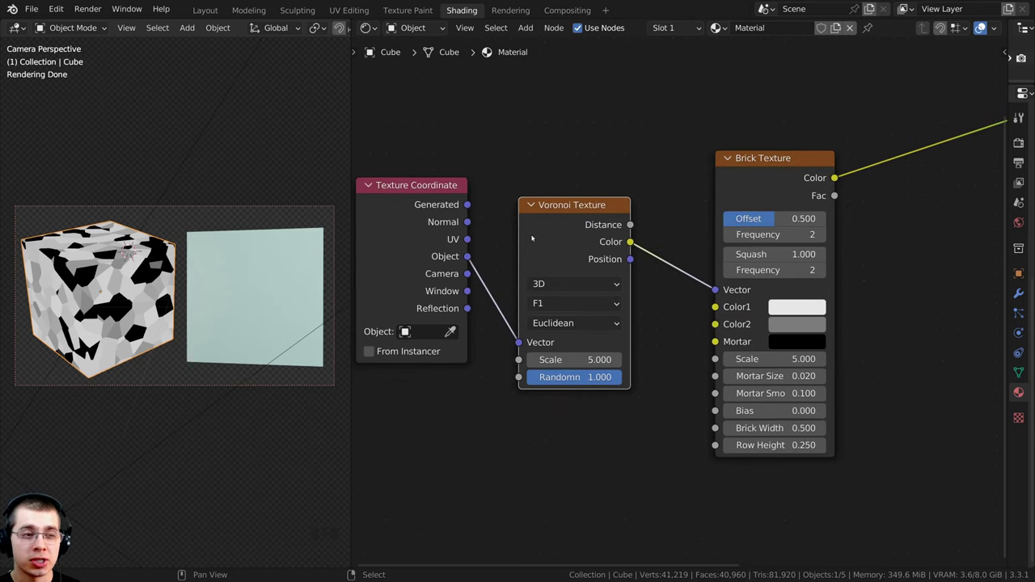
- Set the Voronoi Texture to 4D dimensions, F2 feature output and Chebychev distance metric
click(548, 284)
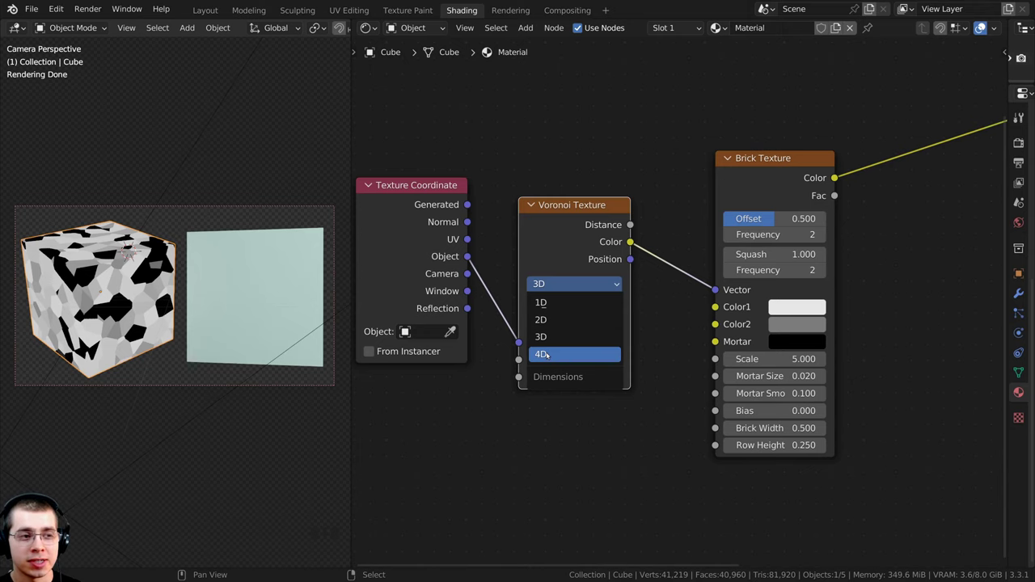
click(546, 354)
click(537, 321)
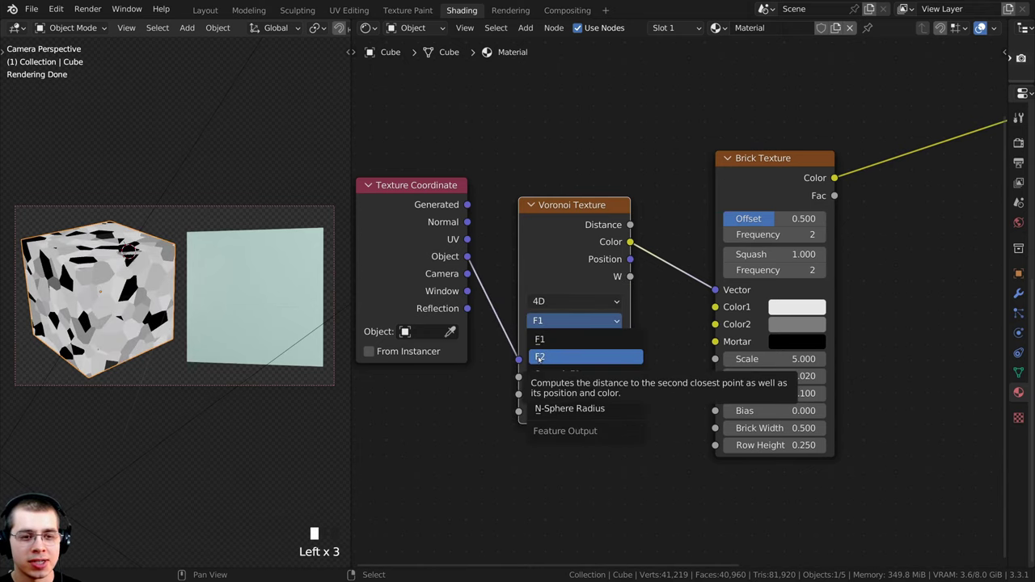
click(539, 357)
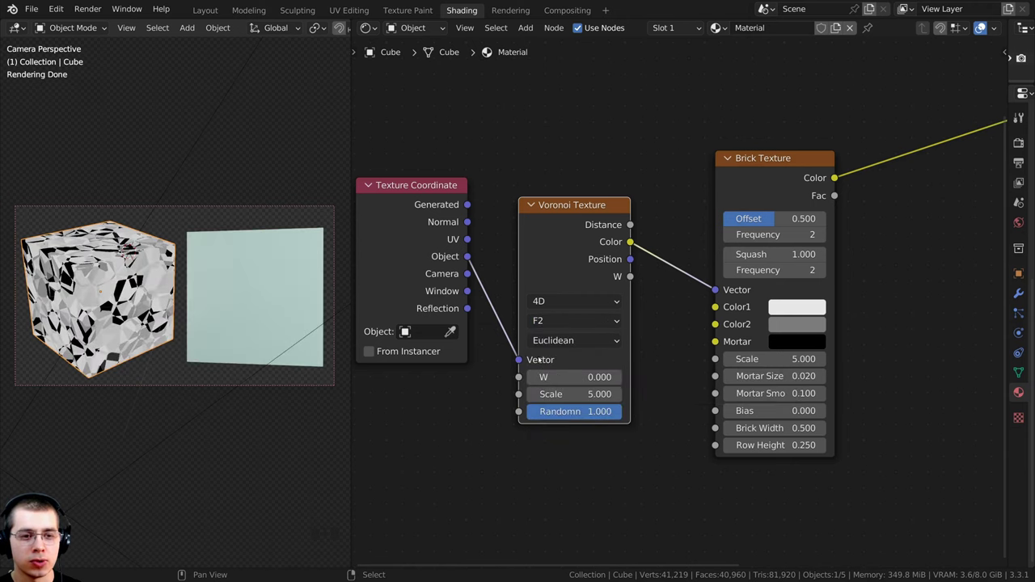
click(588, 347)
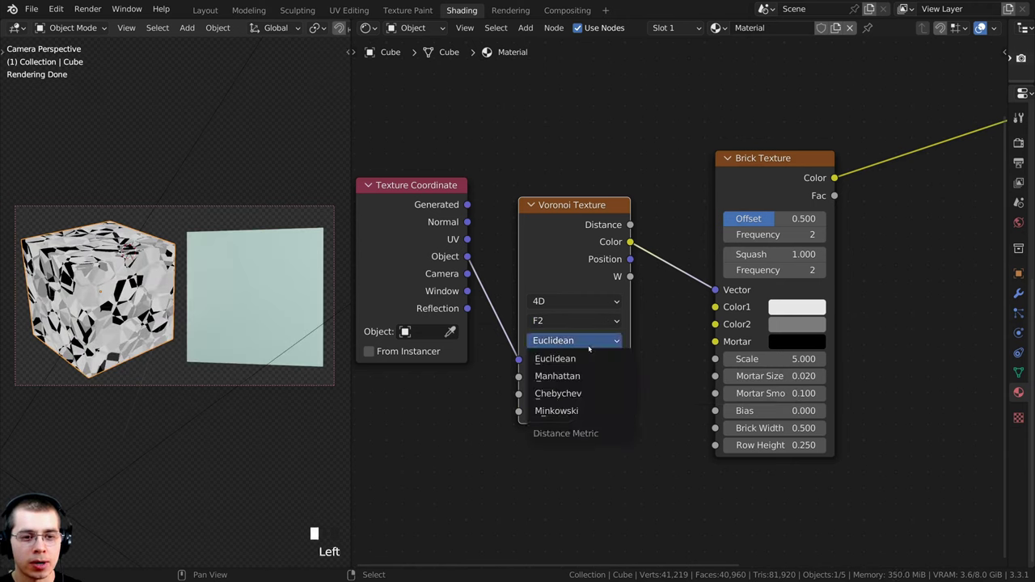
click(572, 394)
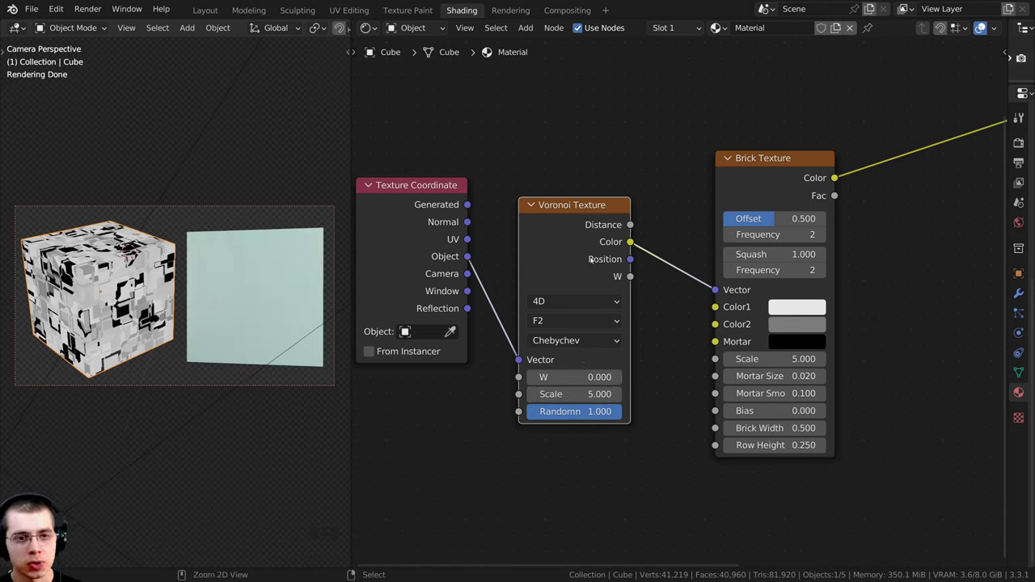
- Preview the Voronoi Texture's Distance output on the cube and connect it to the Brick Texture's Vector input
ctrl+shift+click(564, 258)
scroll(171, 288, up, 5)
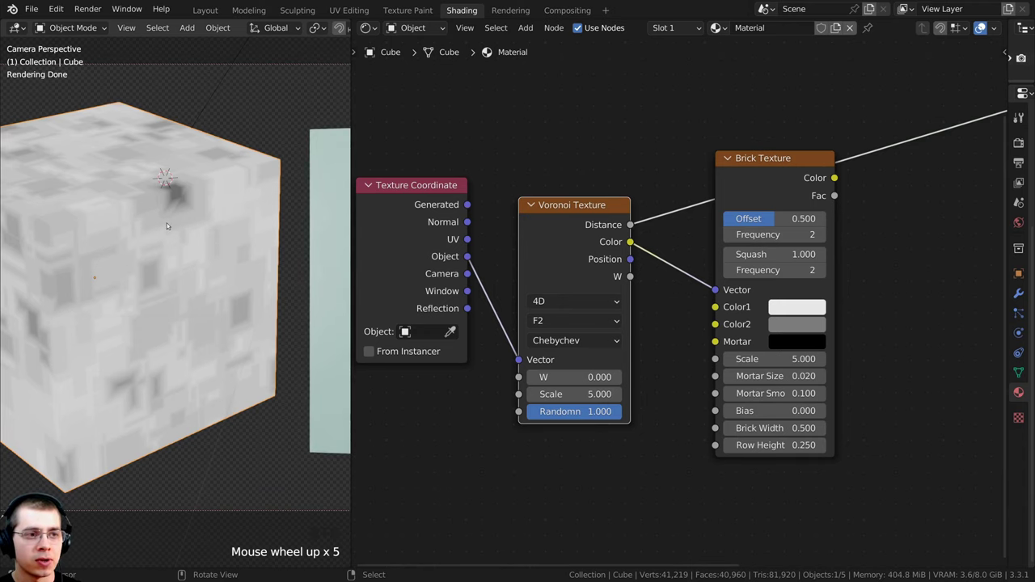
middle_drag(630, 228, 557, 224)
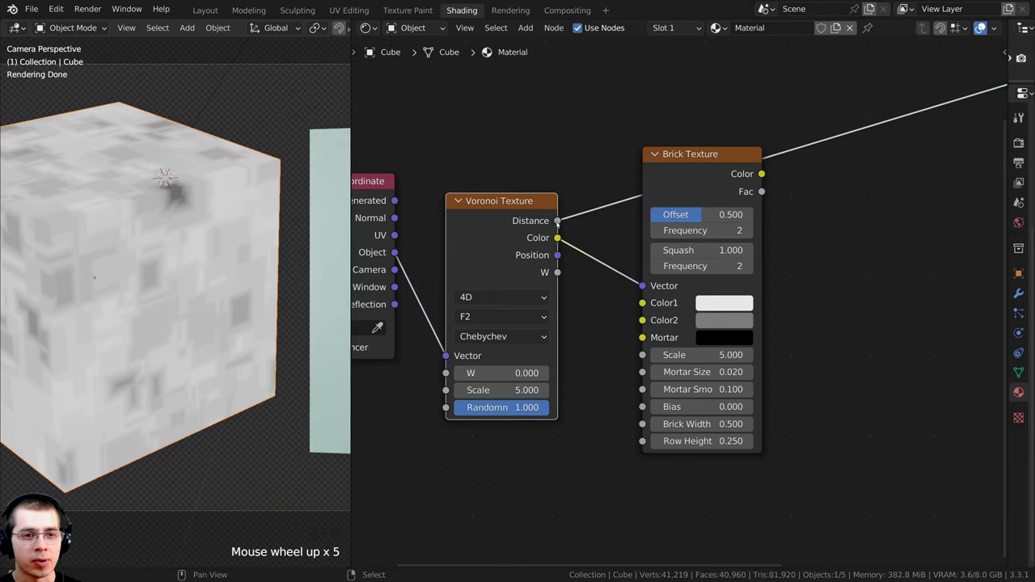
drag(557, 220, 642, 286)
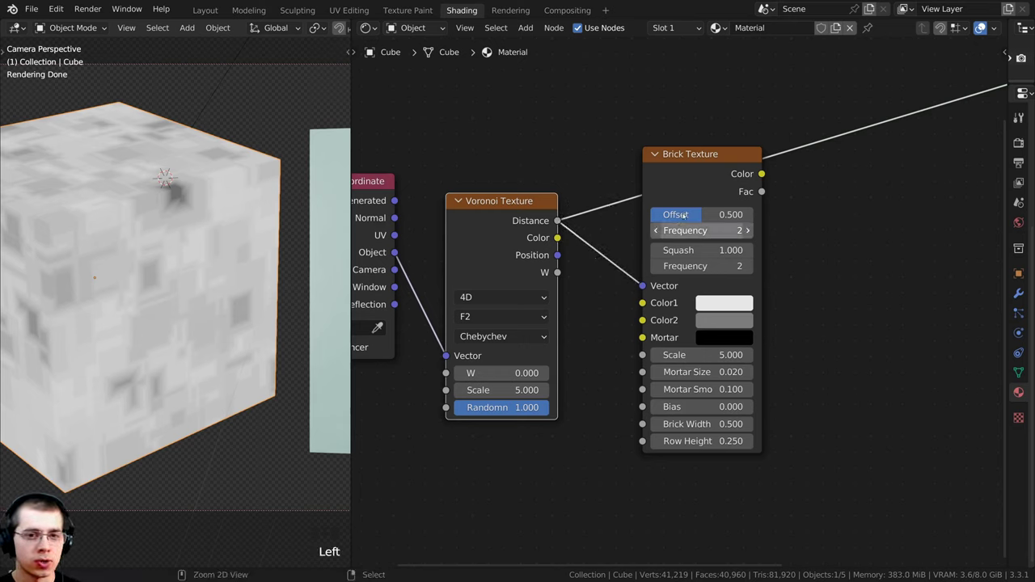
- Preview the Brick Texture's Color output on the cube and inspect the distorted brick pattern up close
ctrl+shift+click(698, 166)
shift+middle_drag(176, 241, 219, 248)
shift+middle_drag(152, 312, 176, 312)
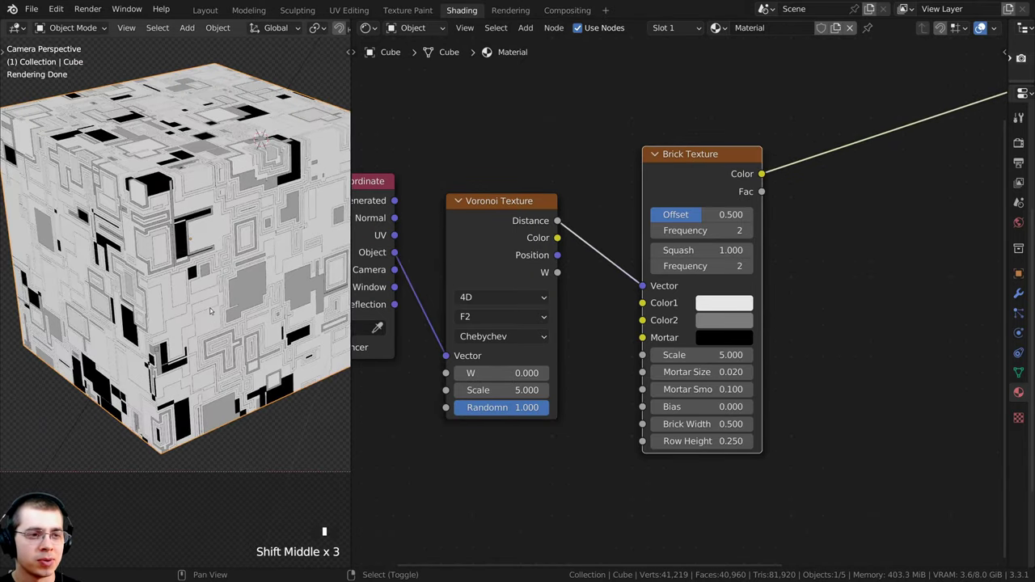
scroll(150, 229, up, 3)
scroll(251, 251, down, 2)
shift+middle_drag(235, 267, 266, 295)
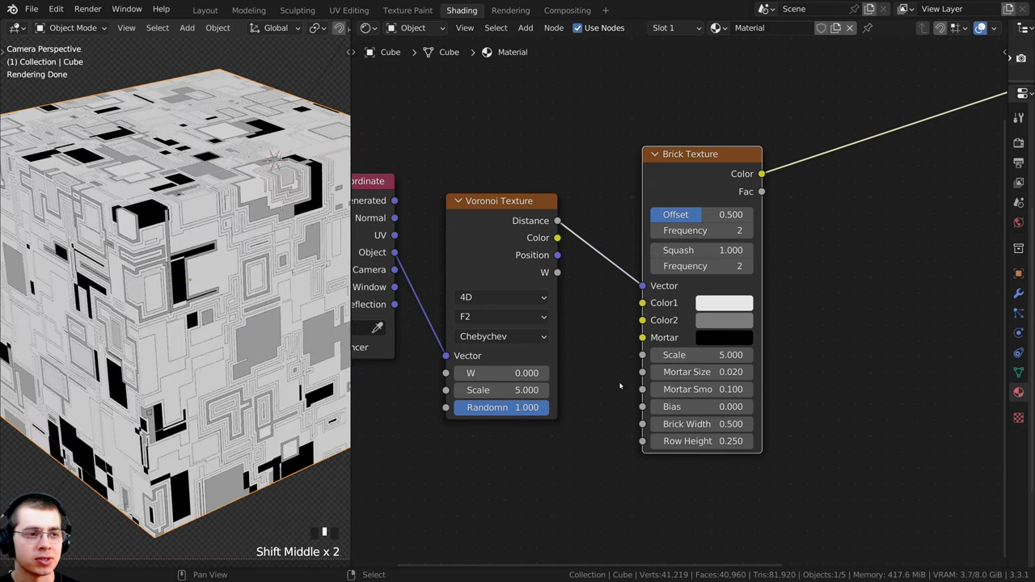
- Try varying the Voronoi Texture's W value to compare variations of the pattern
scroll(515, 356, up, 2)
middle_drag(515, 356, 584, 317)
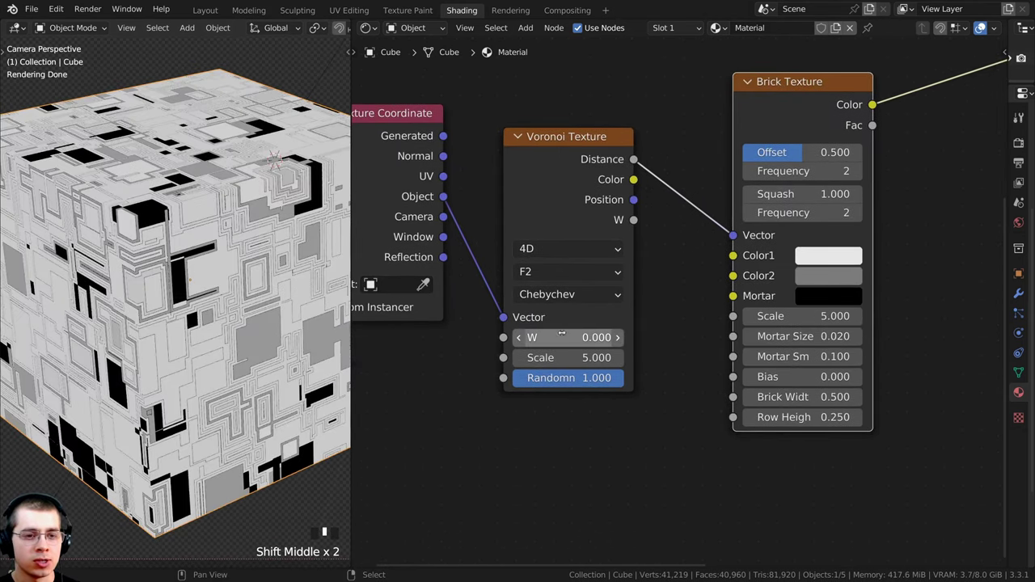
mouse_move(562, 337)
mouse_down()
mouse_move(609, 338)
mouse_move(508, 338)
mouse_move(567, 337)
mouse_move(558, 338)
mouse_up()
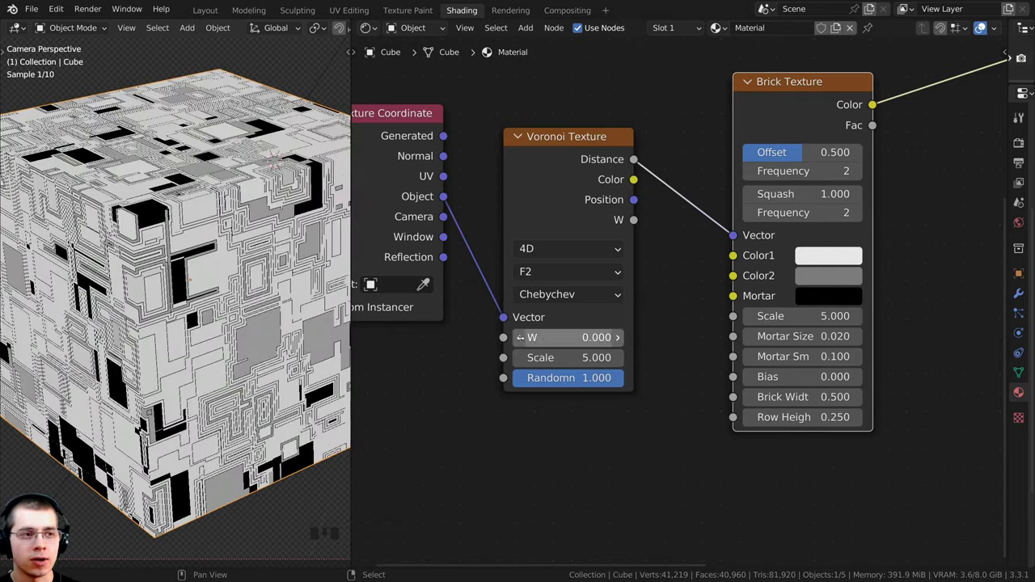
- Set the Voronoi Texture's Scale to 3 and check the larger pattern on the cube
scroll(207, 308, down, 3)
shift+middle_drag(203, 310, 213, 308)
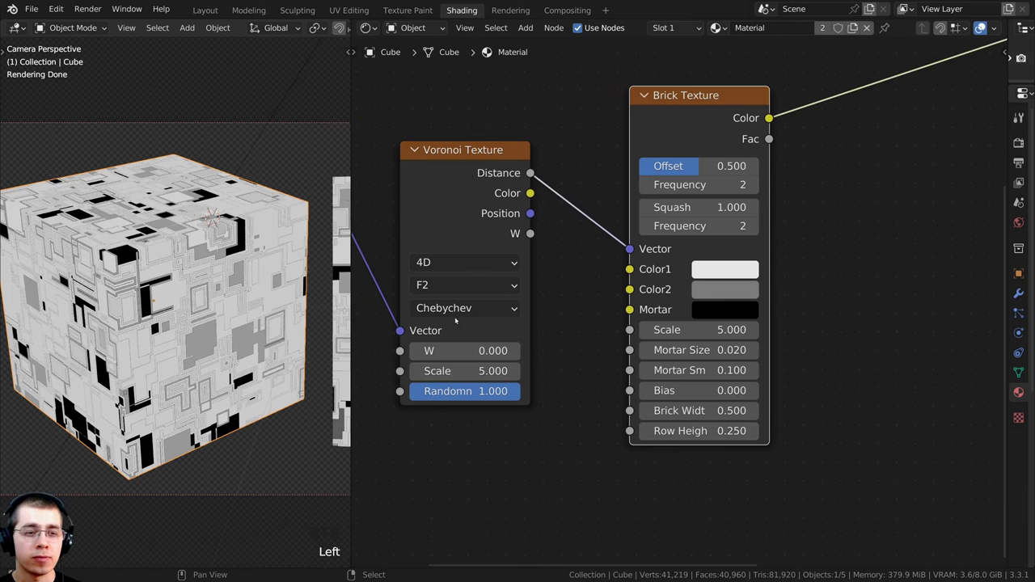
click(444, 372)
text(3)
key(Return)
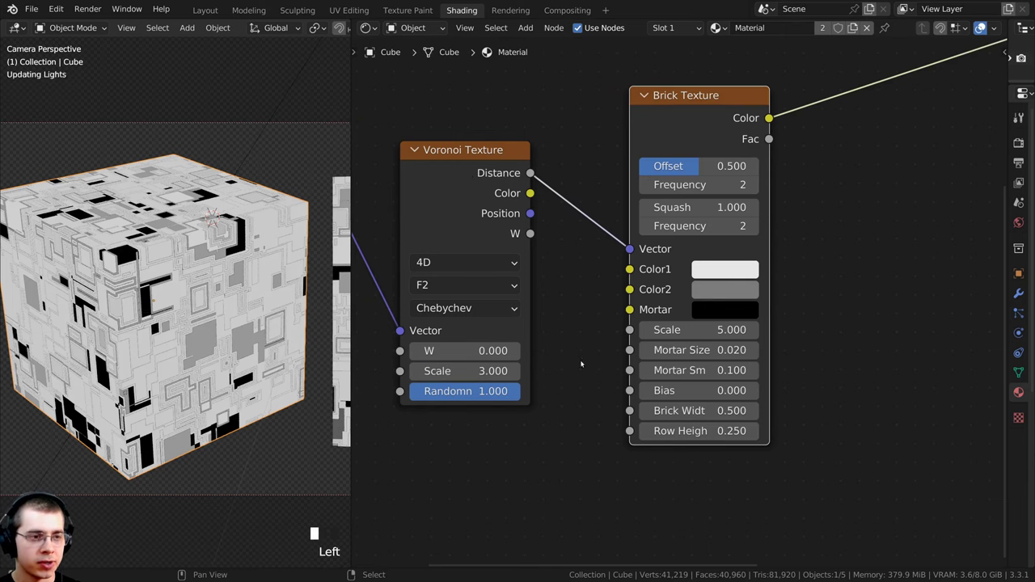
scroll(175, 307, down, 2)
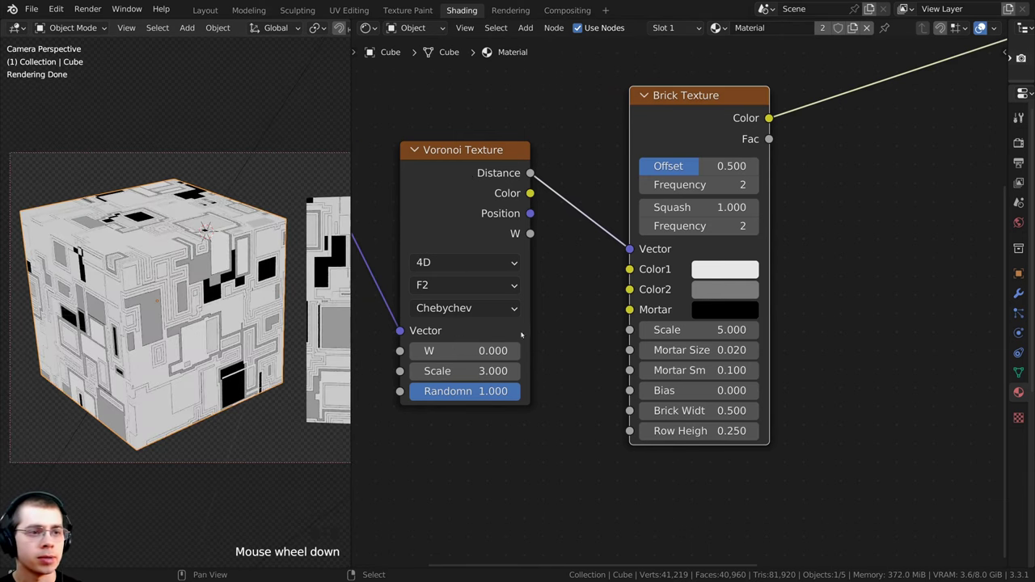
scroll(545, 327, down, 1)
scroll(646, 246, up, 1)
middle_drag(646, 246, 564, 280)
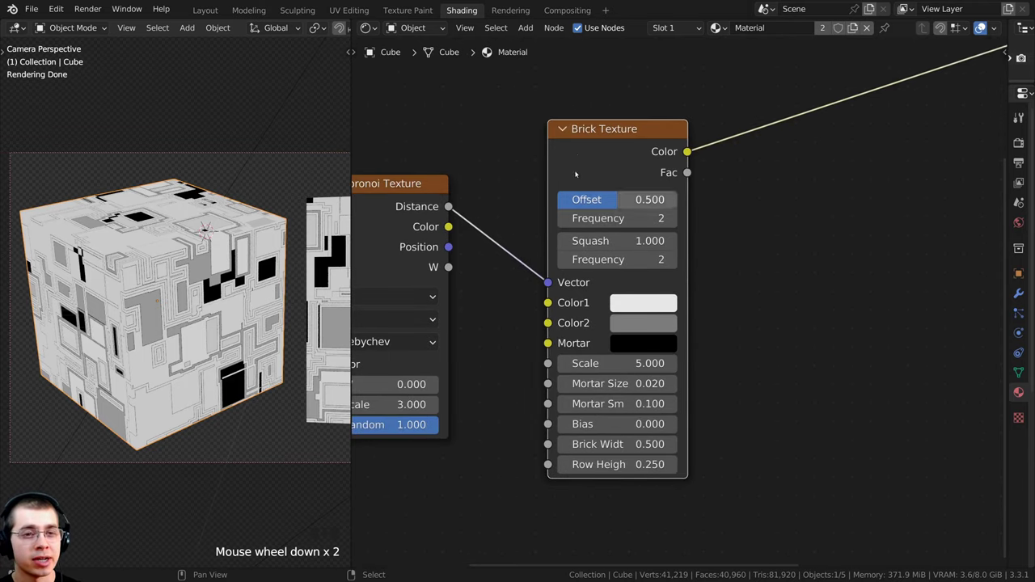
- Set the Brick Texture's Color1 to light grey with a value of about 0.5, lighten Color2 slightly, and make Mortar dark grey
scroll(553, 373, up, 1)
middle_drag(594, 302, 587, 320)
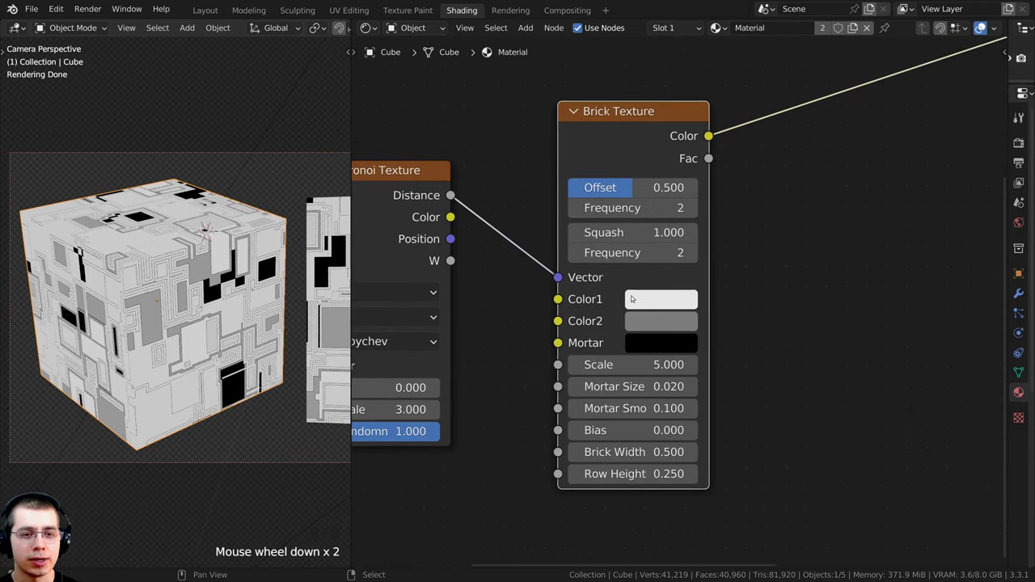
click(647, 300)
drag(796, 31, 797, 48)
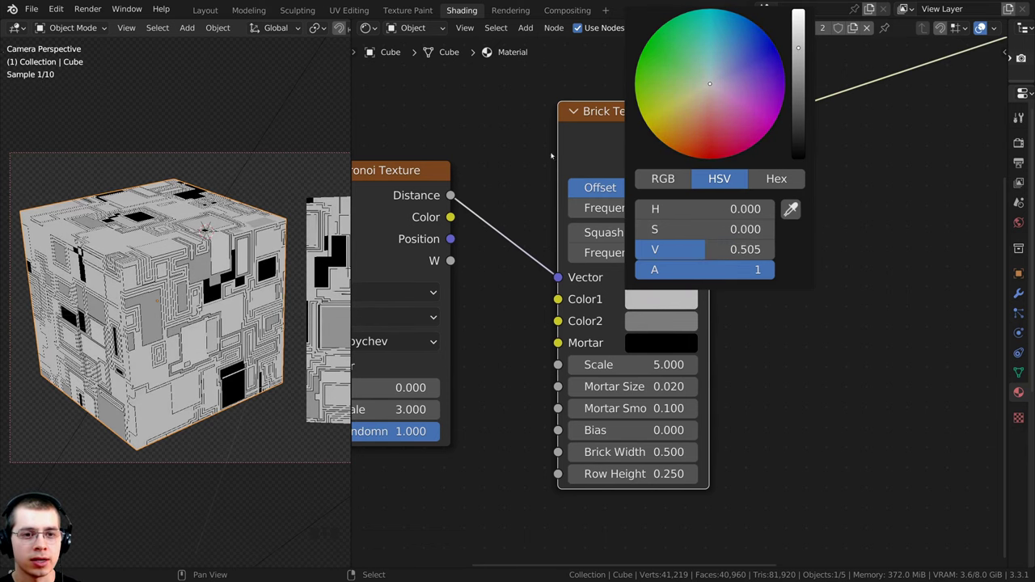
click(645, 323)
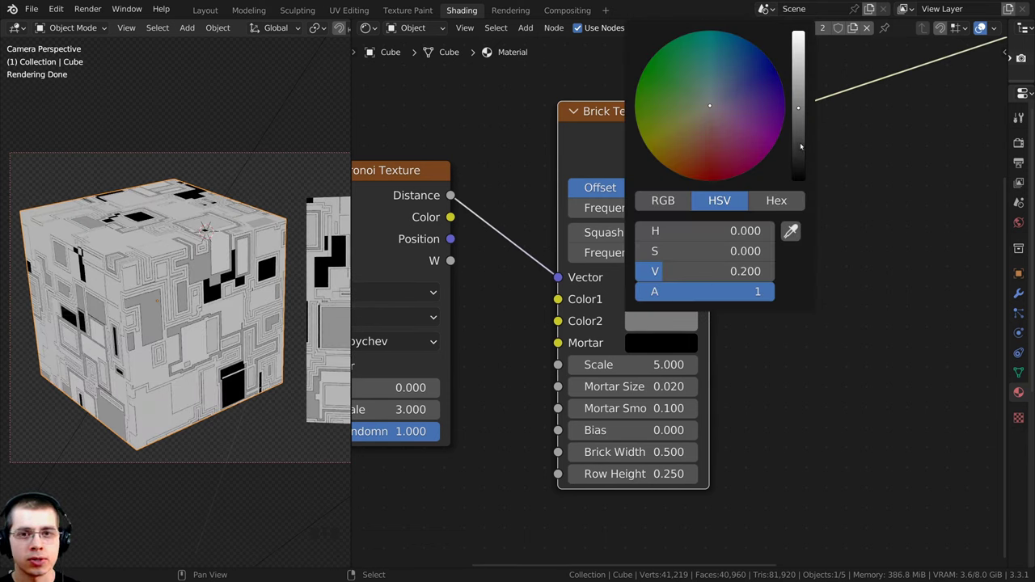
drag(799, 107, 798, 96)
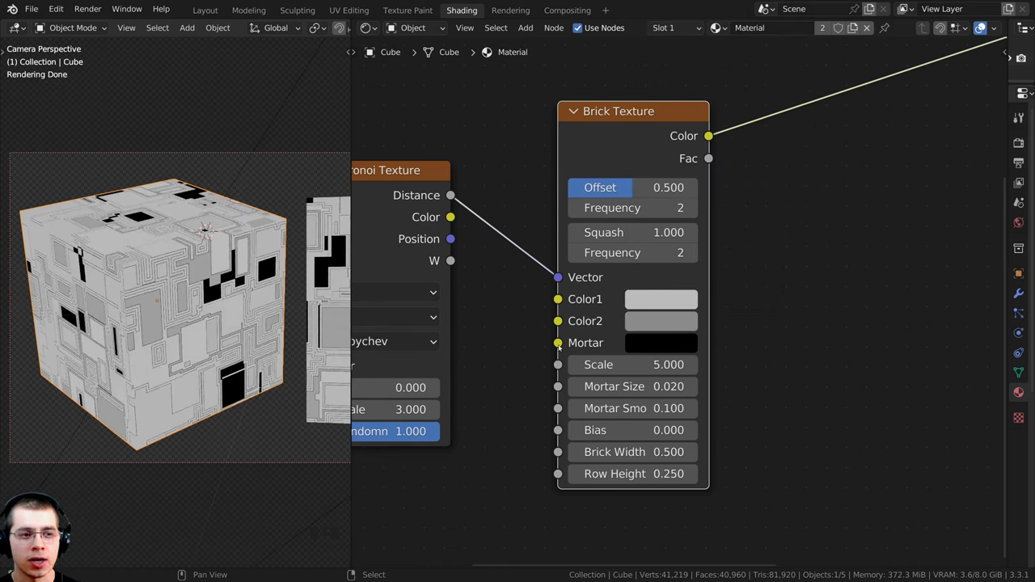
click(651, 347)
drag(798, 200, 798, 144)
- Connect the Brick Texture's Color output to the Principled BSDF's Base Color and route the Principled BSDF to the material's surface
scroll(536, 317, down, 5)
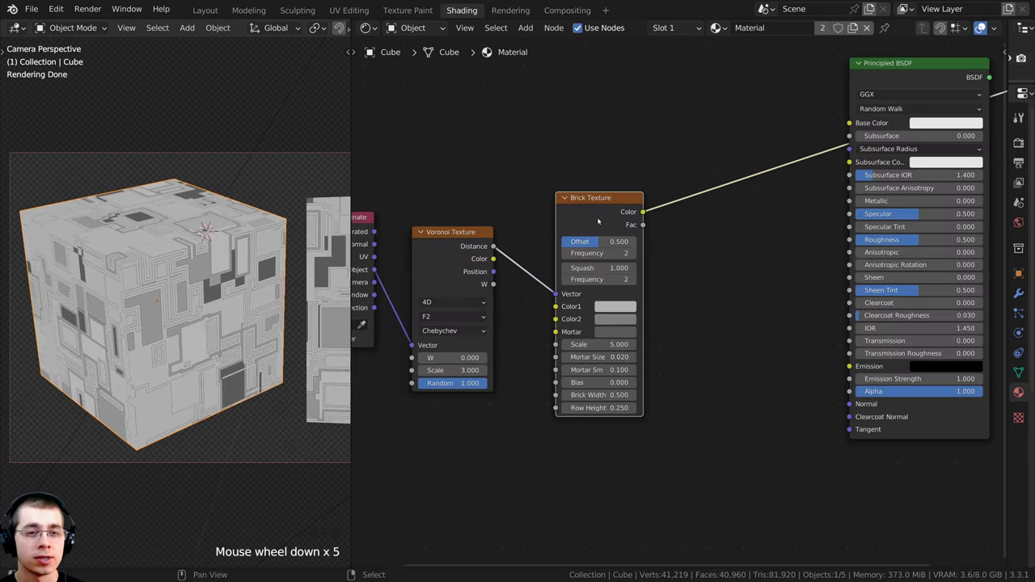
middle_drag(750, 159, 683, 190)
scroll(571, 251, up, 1)
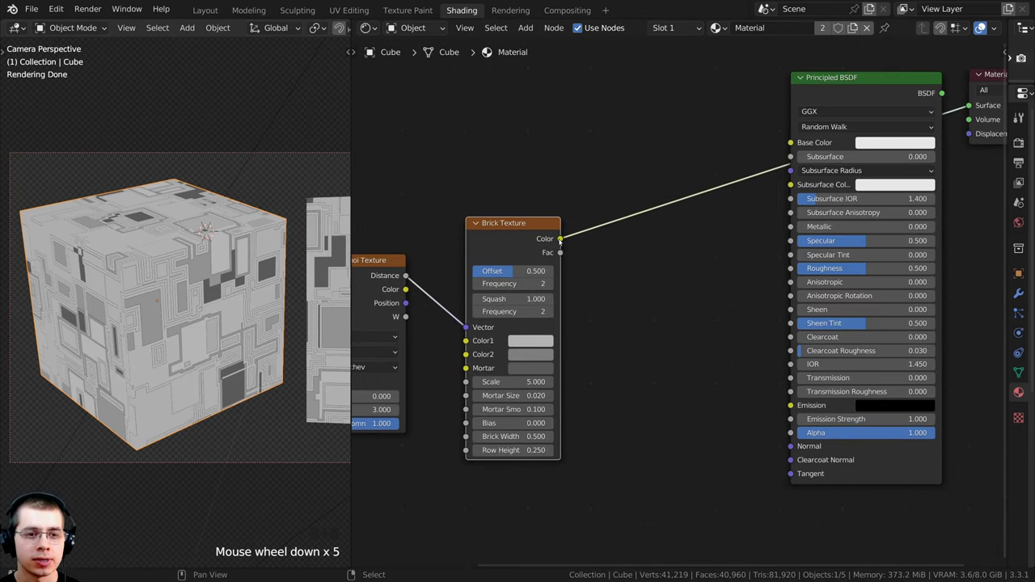
drag(560, 239, 790, 143)
middle_drag(790, 143, 718, 153)
ctrl+shift+click(758, 100)
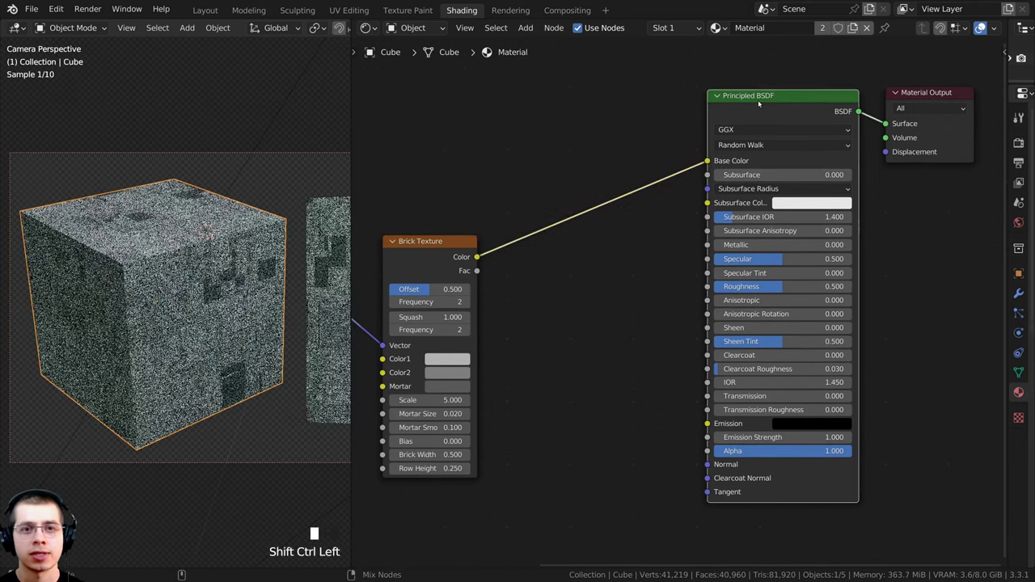
- Set the Principled BSDF's Metallic value to 1.000
scroll(323, 266, down, 2)
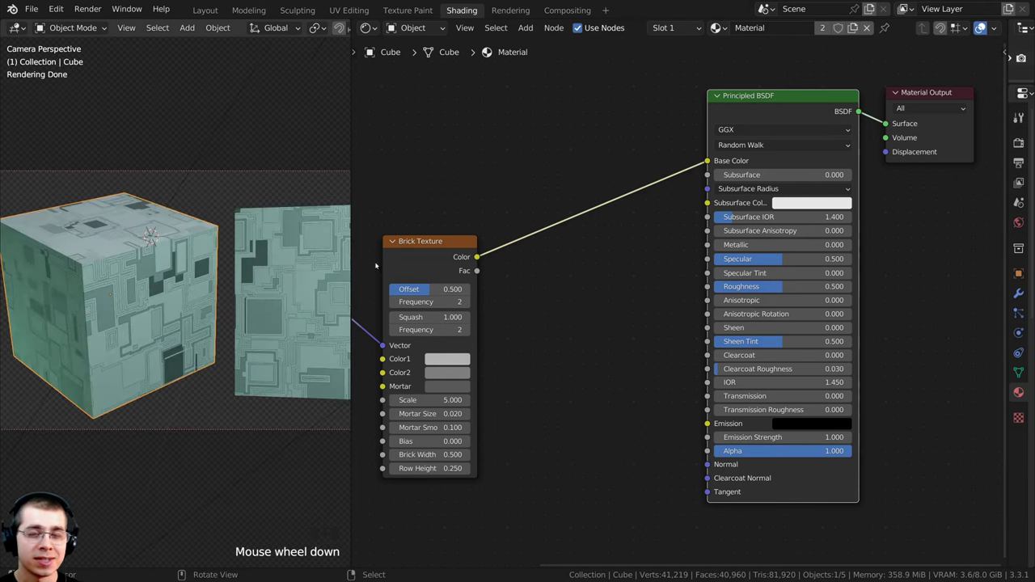
middle_drag(573, 266, 538, 262)
scroll(648, 274, up, 1)
middle_drag(648, 275, 551, 278)
scroll(551, 277, up, 2)
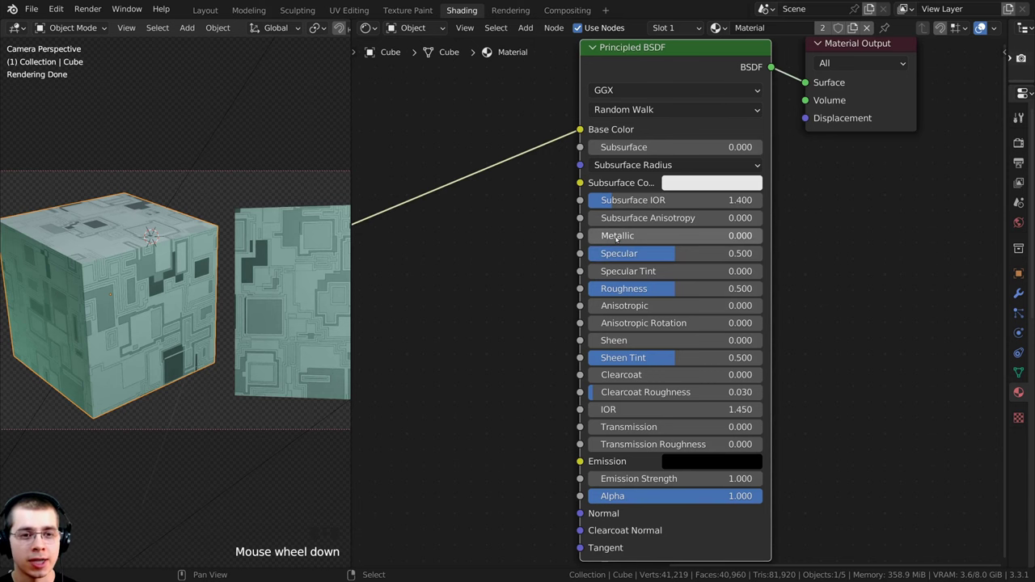
drag(617, 236, 793, 236)
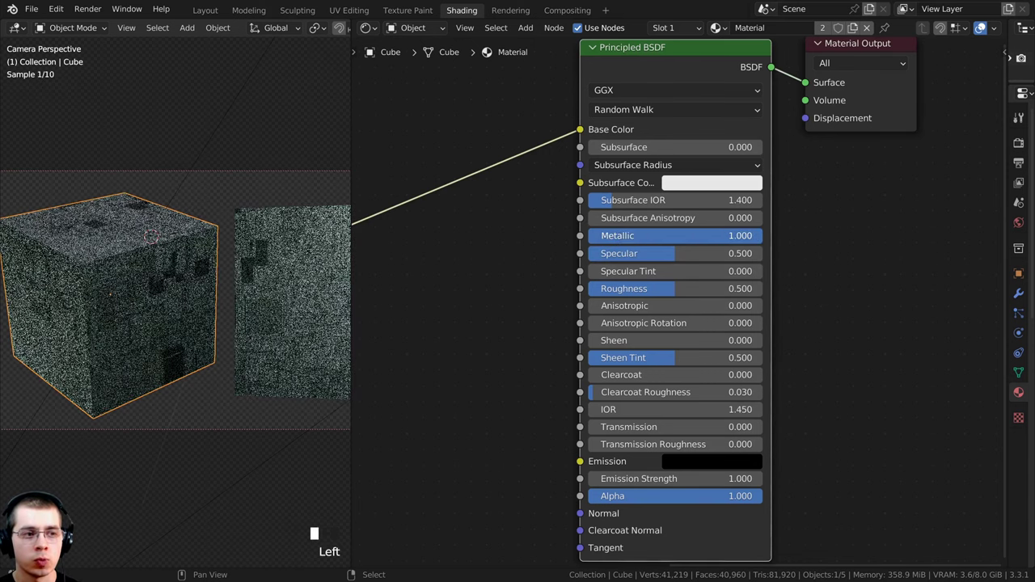
- Lower the Principled BSDF's Roughness to 0.321 and check the reflections on the cube and plane
middle_drag(622, 296, 647, 295)
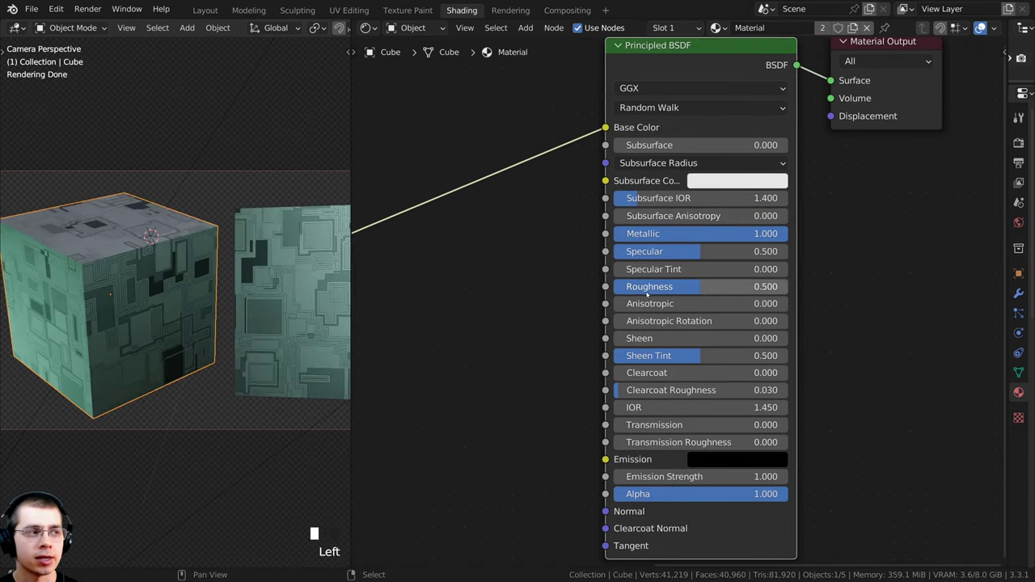
drag(677, 289, 651, 288)
scroll(211, 311, down, 2)
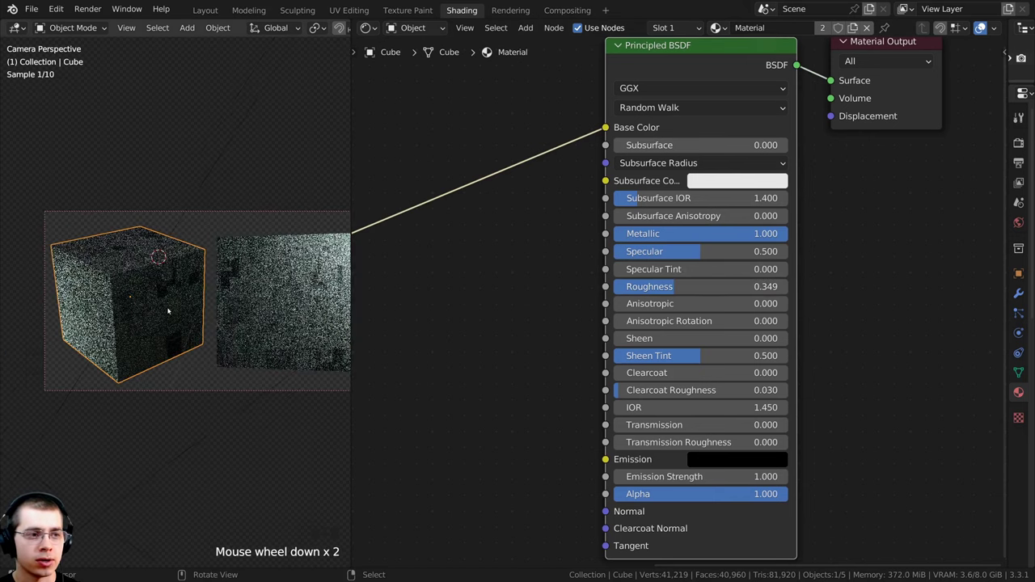
scroll(210, 311, up, 1)
mouse_move(676, 287)
mouse_down()
mouse_move(656, 287)
mouse_move(671, 287)
mouse_up()
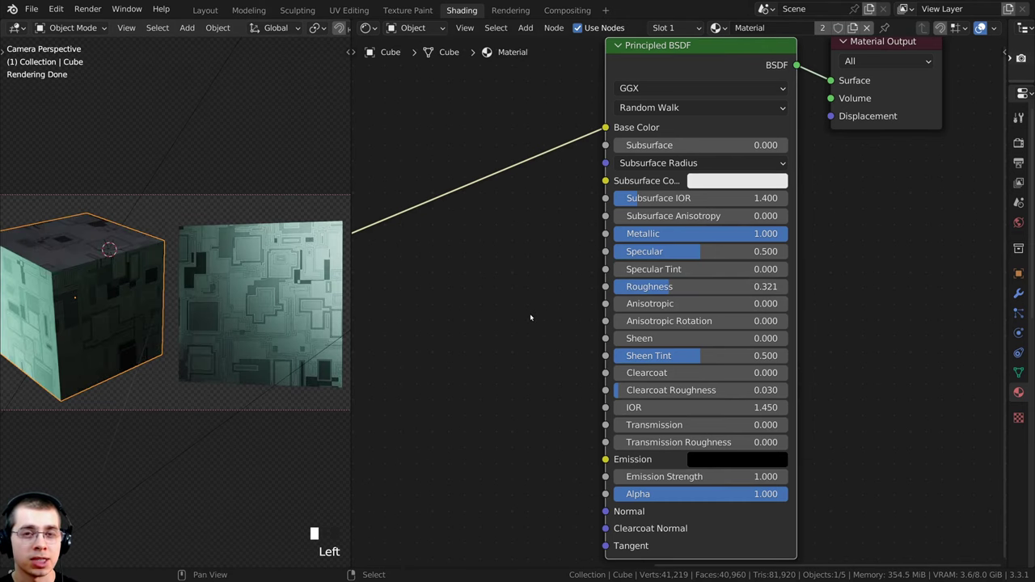
- Add a Noise Texture node and place it just above the Voronoi Texture
middle_drag(540, 308, 574, 305)
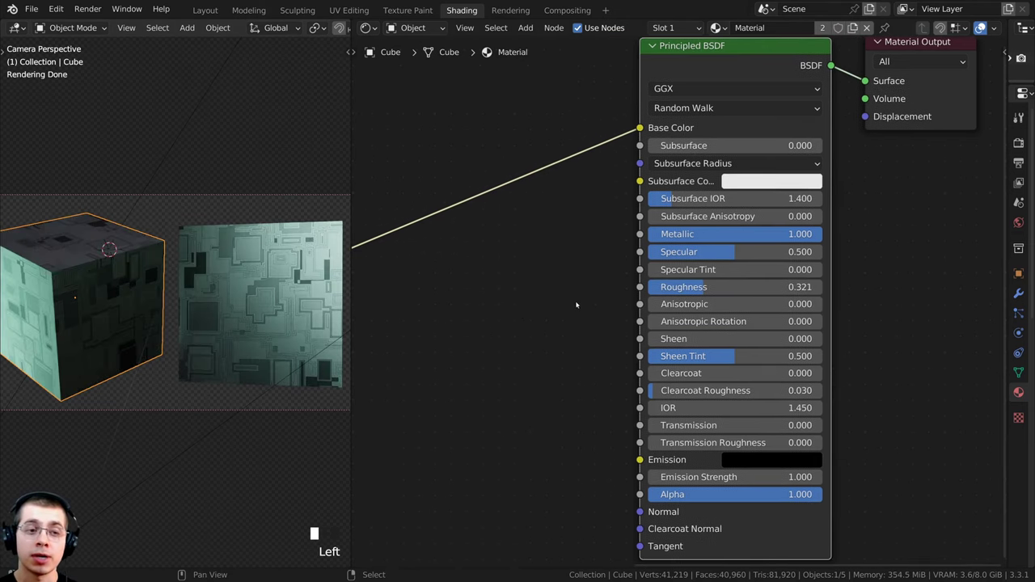
scroll(577, 305, down, 4)
middle_drag(512, 276, 712, 256)
scroll(631, 263, down, 2)
middle_drag(534, 168, 536, 190)
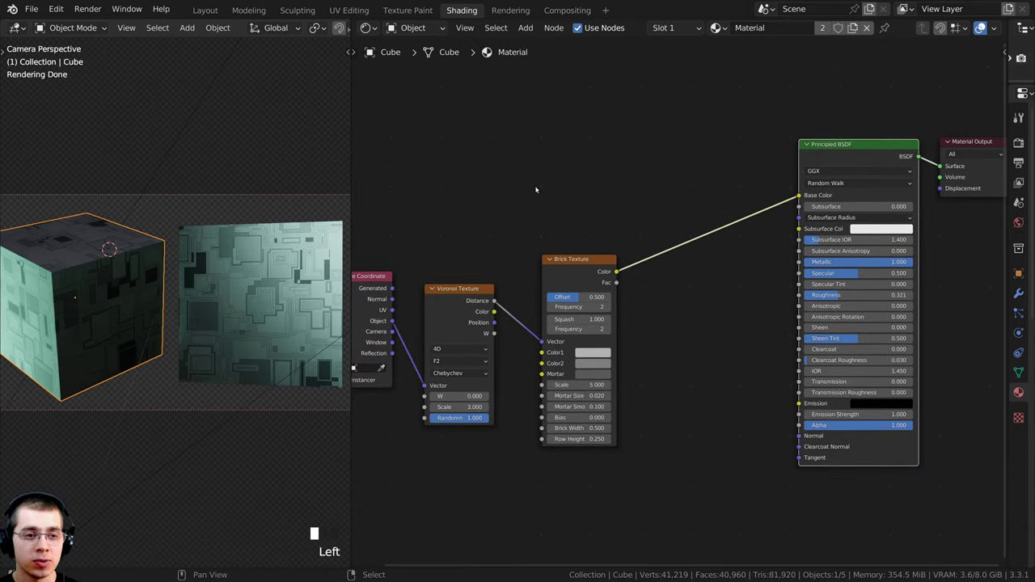
key(shift+a)
click(534, 188)
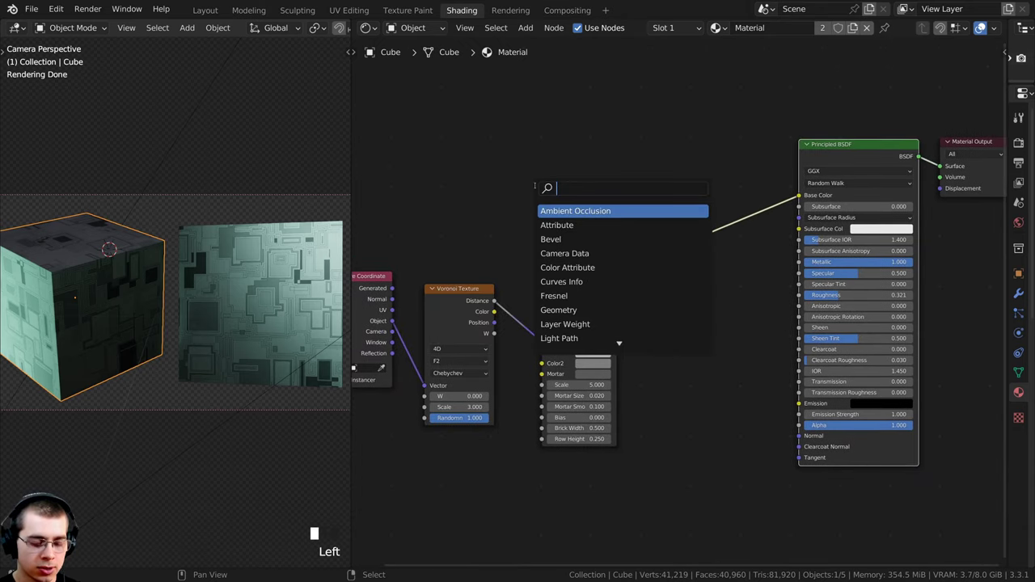
text(nois)
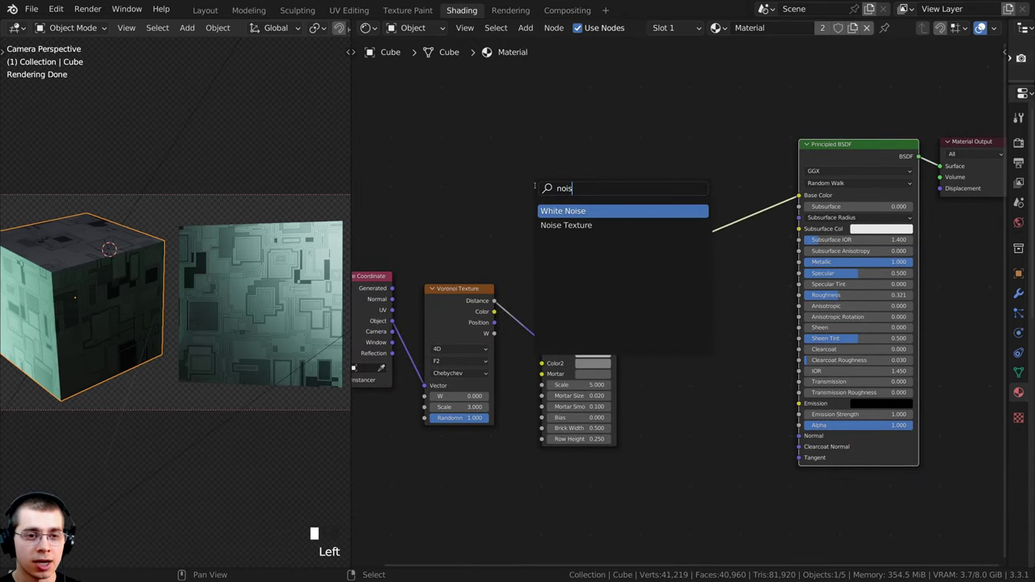
click(594, 225)
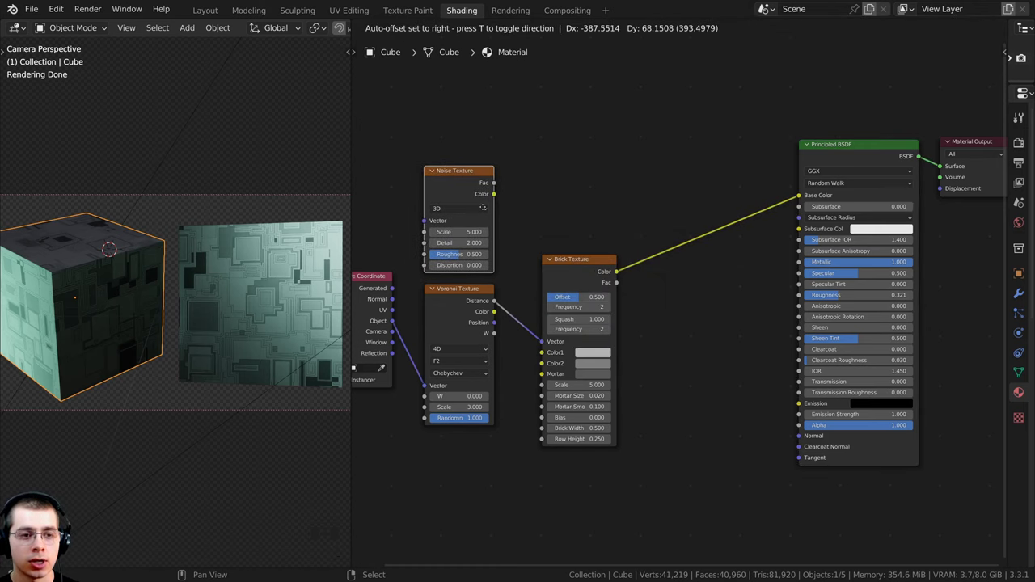
click(483, 208)
- Preview the Noise Texture on the objects and connect the Texture Coordinate's Object output to its Vector input
scroll(477, 210, down, 1)
middle_drag(472, 212, 621, 190)
scroll(621, 191, up, 3)
drag(523, 285, 485, 287)
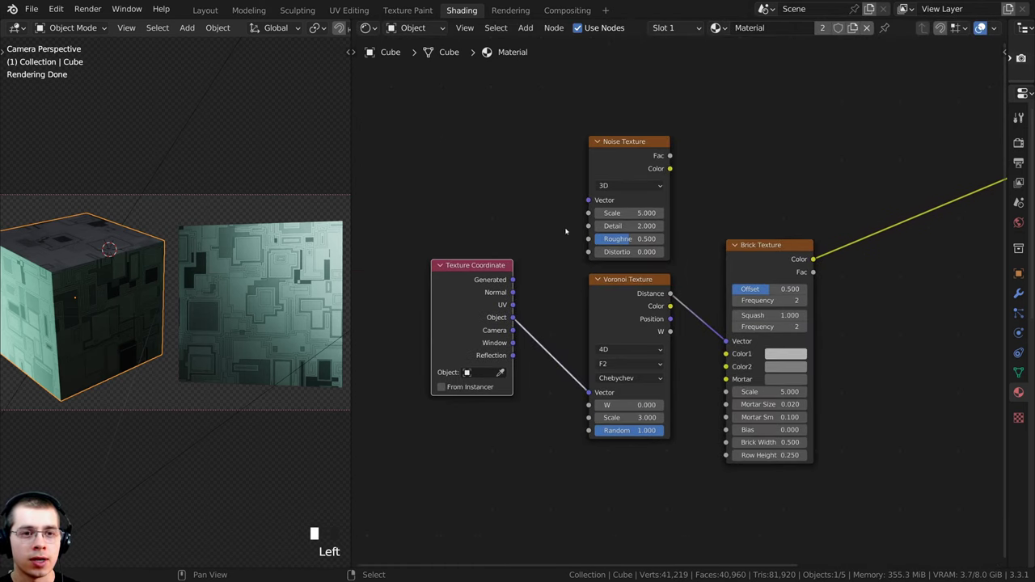
ctrl+shift+click(629, 167)
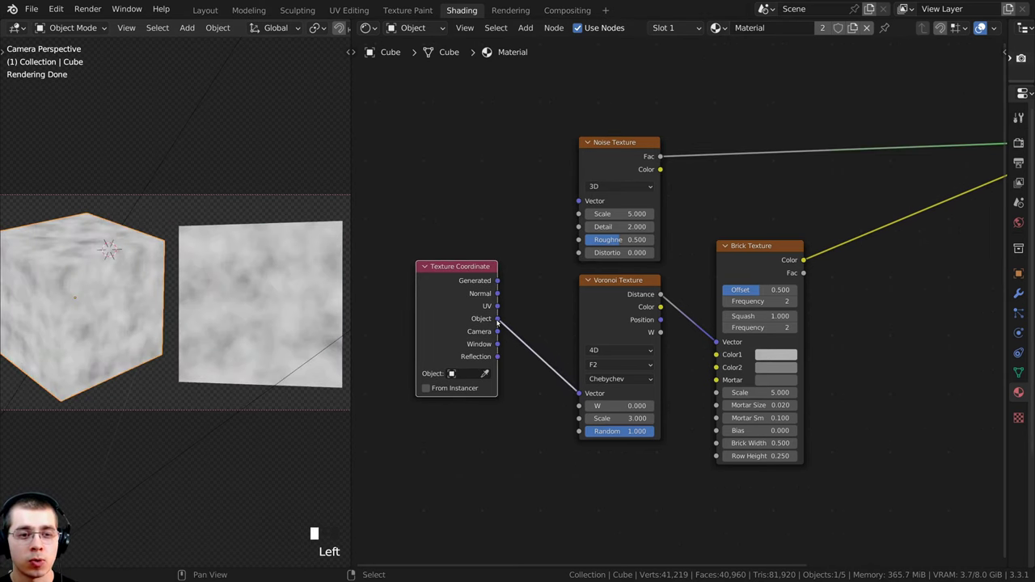
drag(498, 321, 579, 201)
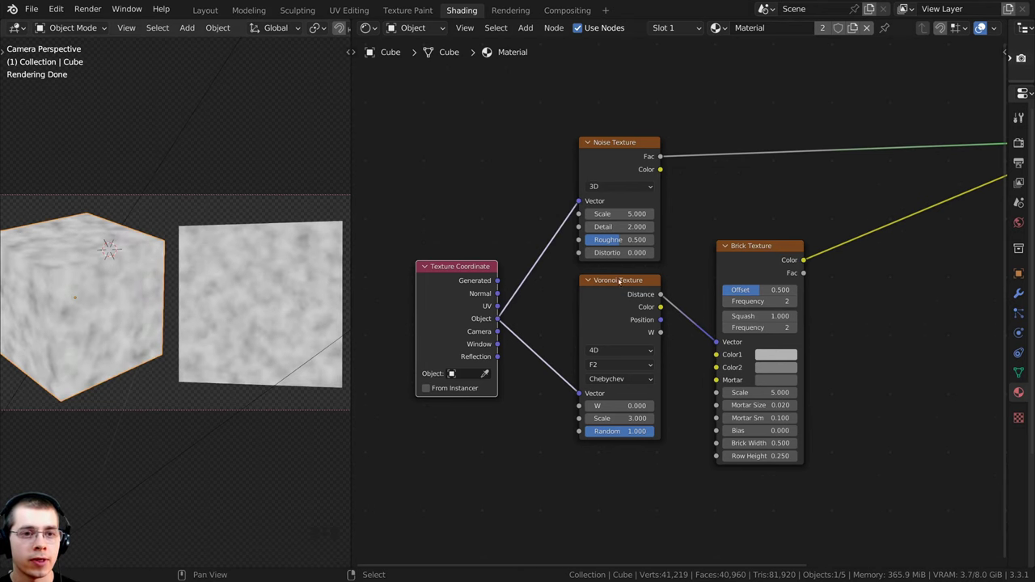
- Set the Noise Texture's Detail to 15.000
scroll(630, 251, up, 2)
middle_drag(636, 232, 572, 253)
scroll(569, 249, up, 3)
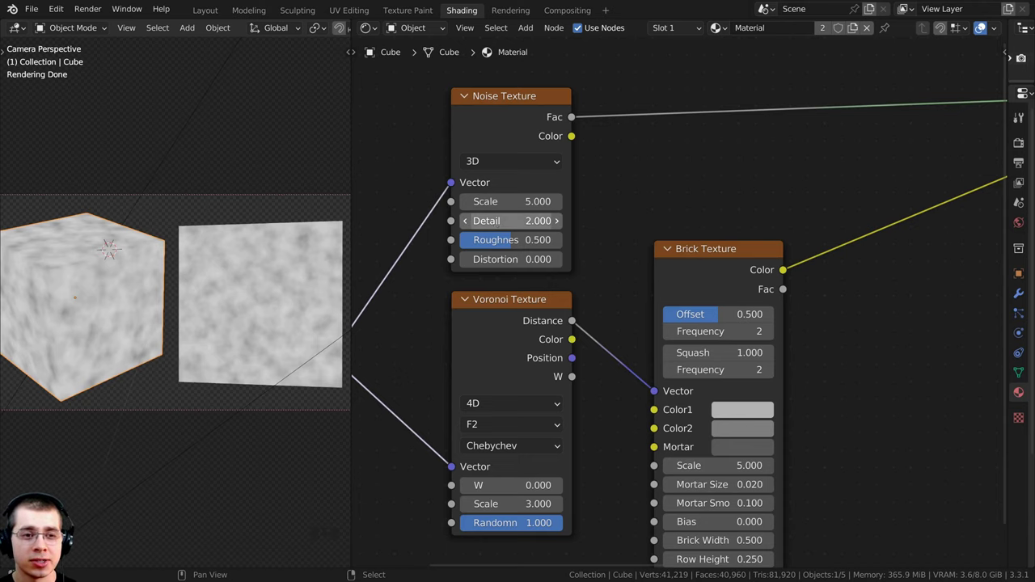
drag(511, 220, 558, 220)
click(597, 219)
- Connect the Noise Texture's Fac output to the Principled BSDF's Roughness and preview the full shader on the cube
scroll(589, 125, down, 4)
middle_drag(590, 123, 481, 164)
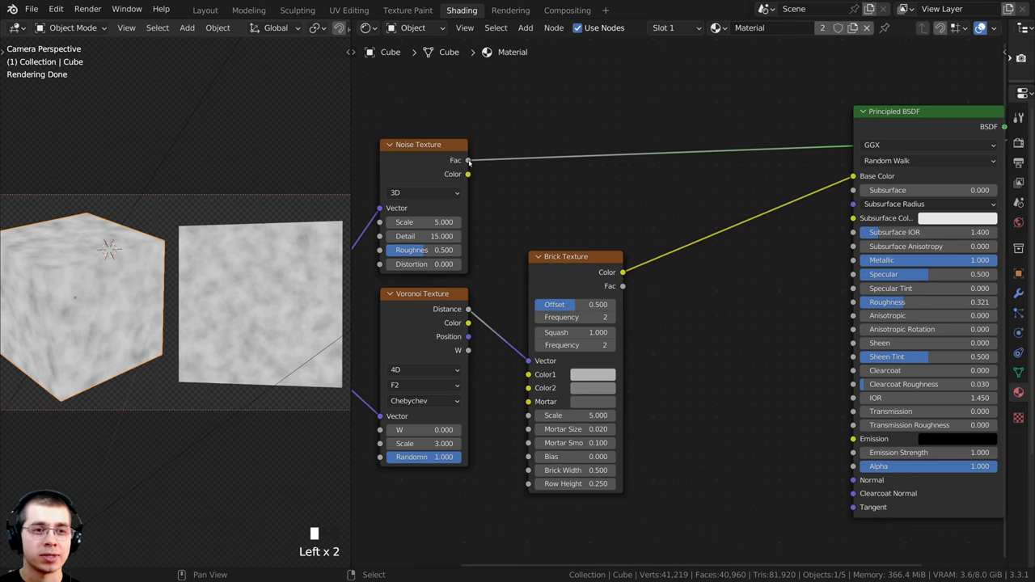
drag(468, 160, 855, 303)
middle_drag(812, 269, 729, 271)
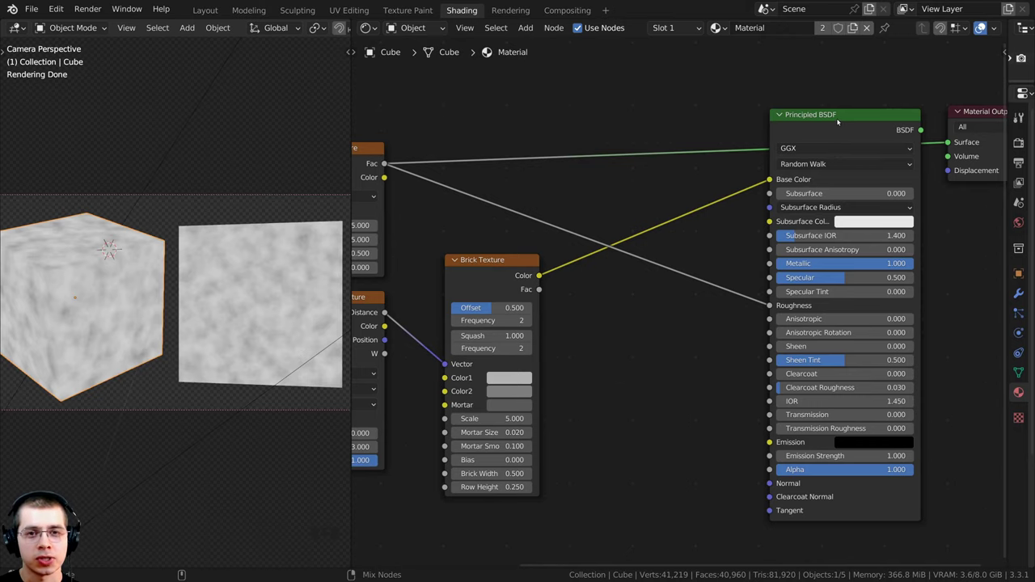
ctrl+shift+click(837, 121)
shift+middle_drag(115, 343, 165, 351)
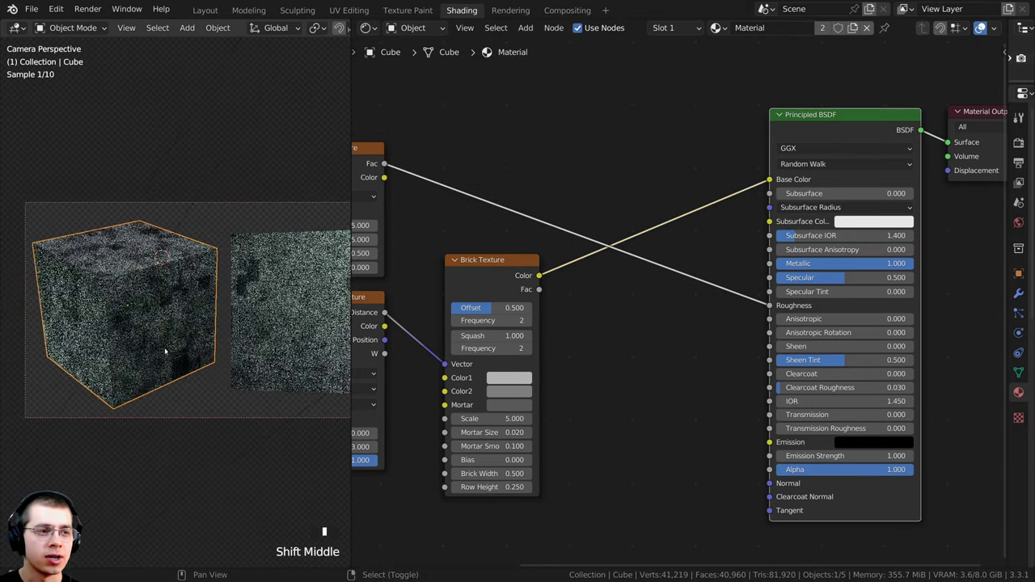
scroll(165, 352, up, 5)
scroll(165, 312, down, 2)
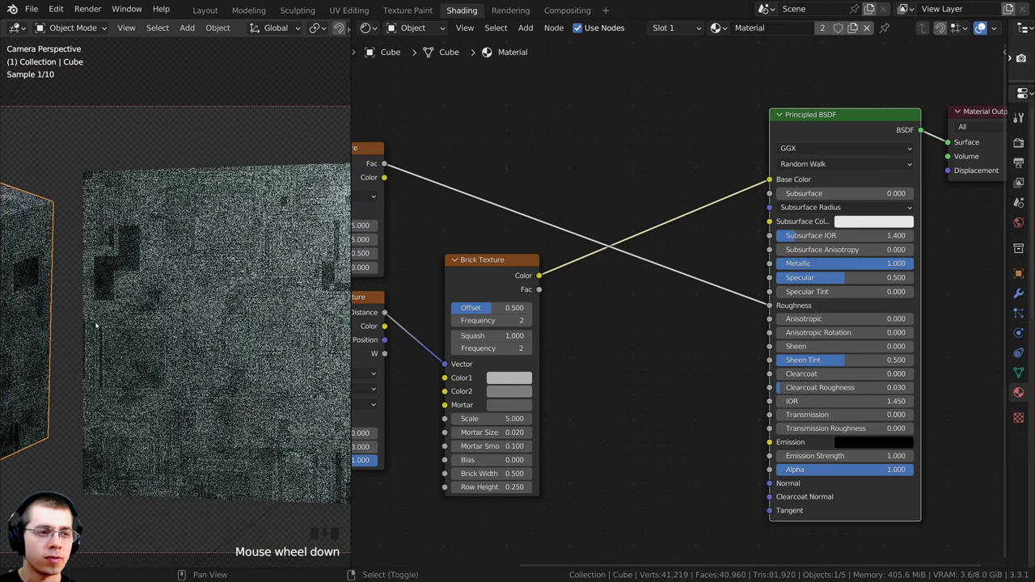
shift+middle_drag(164, 312, 240, 303)
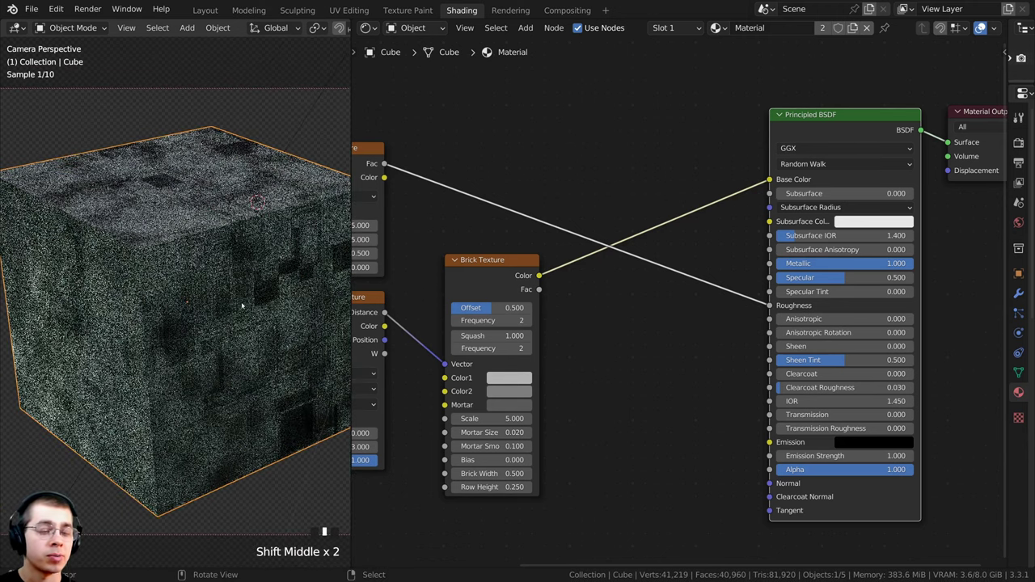
- Insert a ColorRamp node on the link between the Noise Texture's Fac and the Principled BSDF's Roughness
middle_drag(557, 214, 553, 200)
key(shift+a)
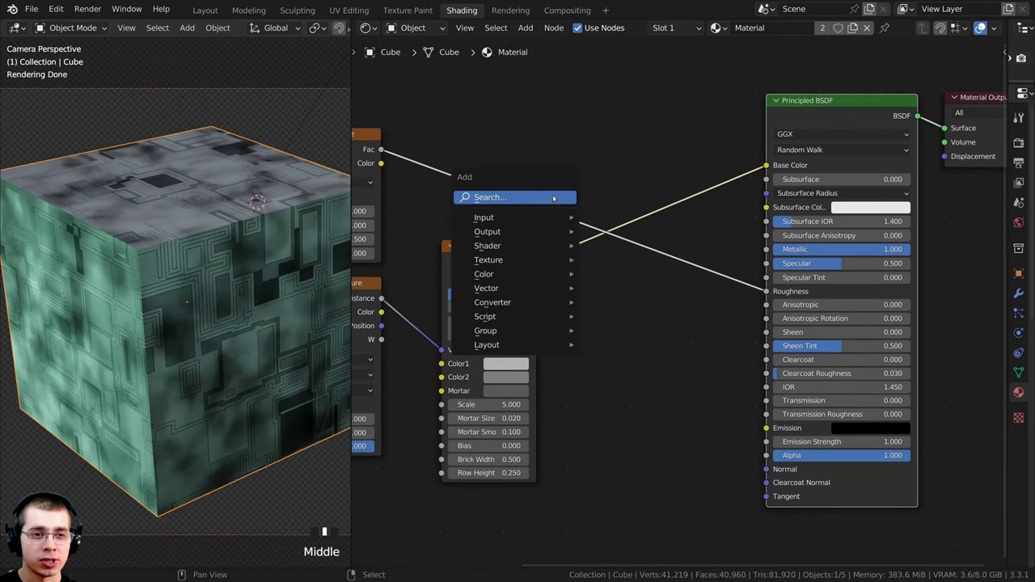
click(554, 198)
text(col)
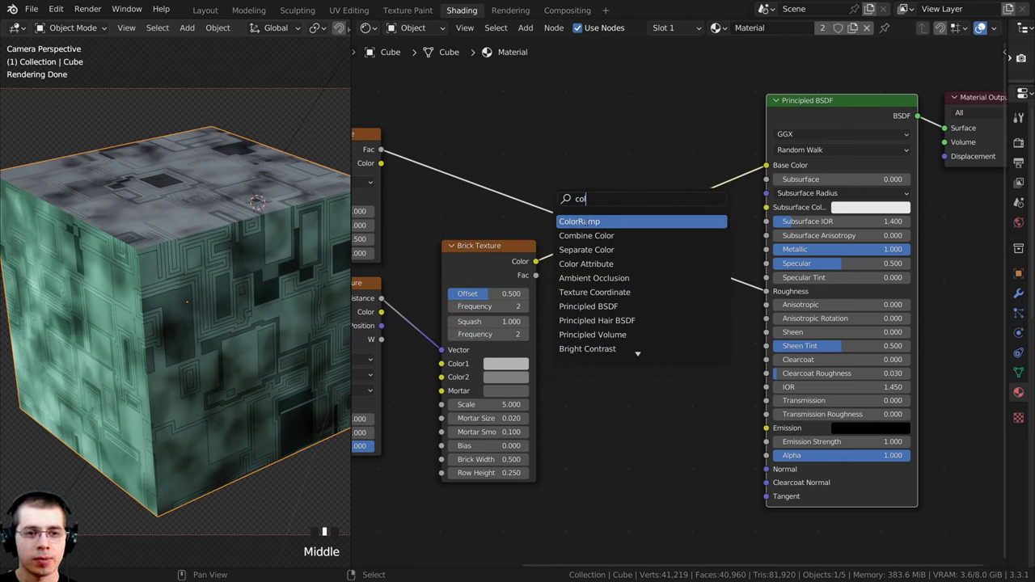
click(582, 221)
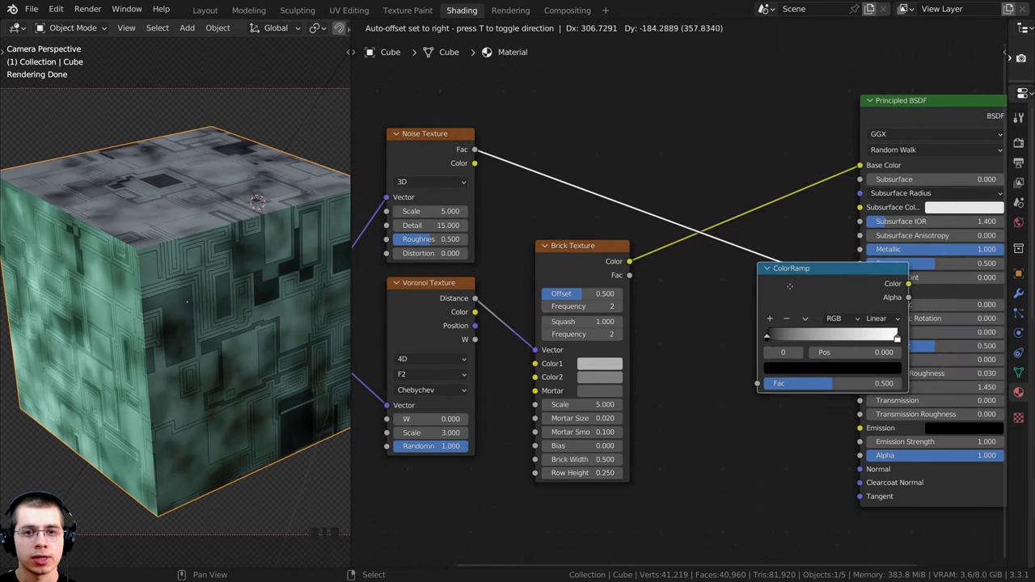
click(738, 277)
- Move the ColorRamp's white stop to position 0.681 and darken its color to light grey
scroll(738, 277, up, 2)
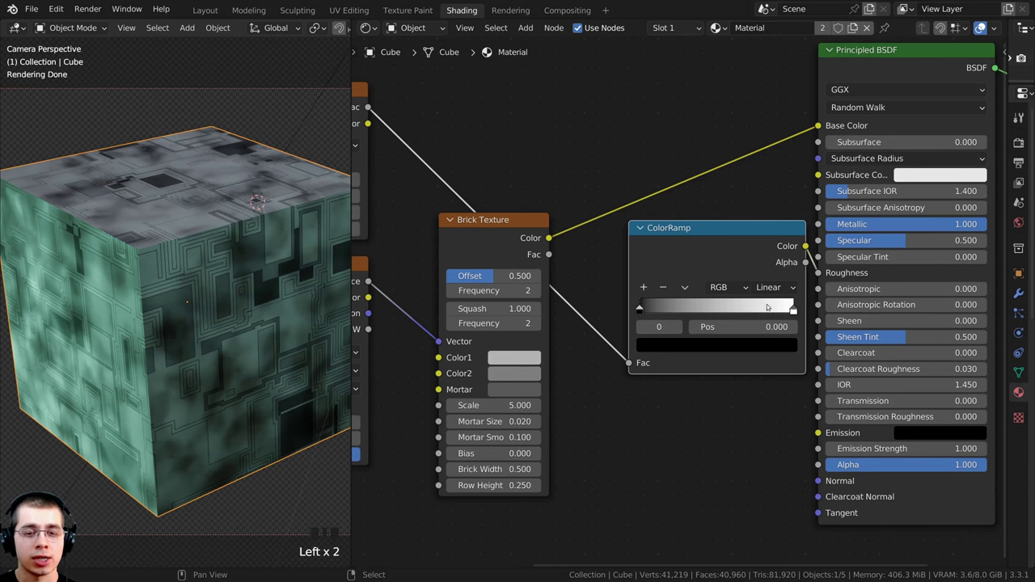
click(792, 309)
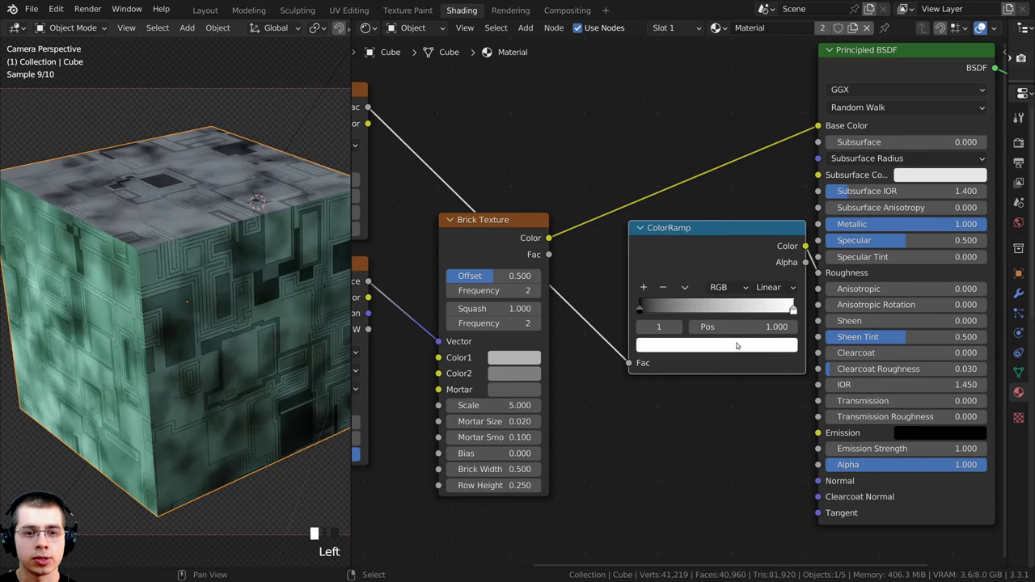
drag(792, 309, 744, 309)
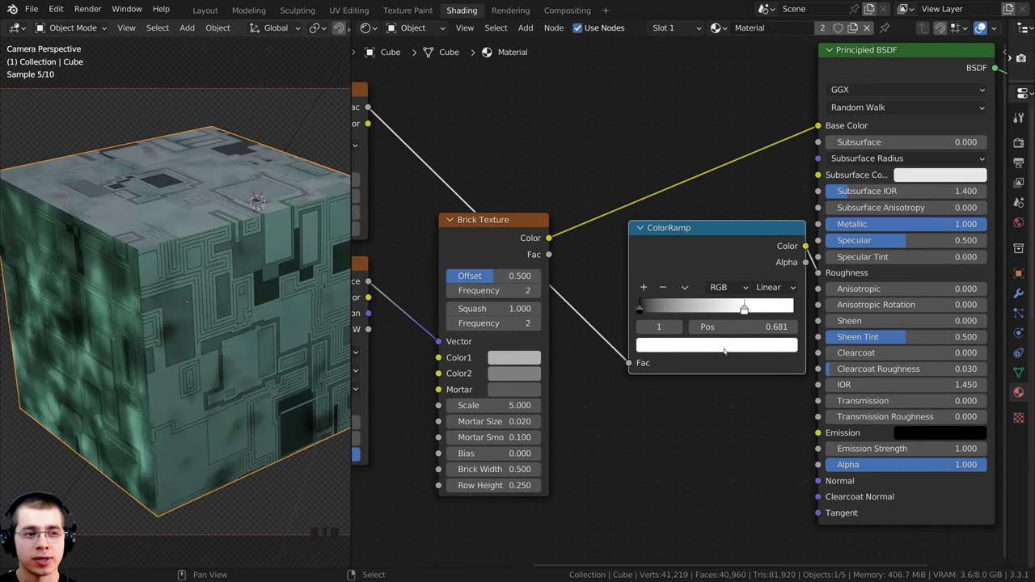
click(724, 346)
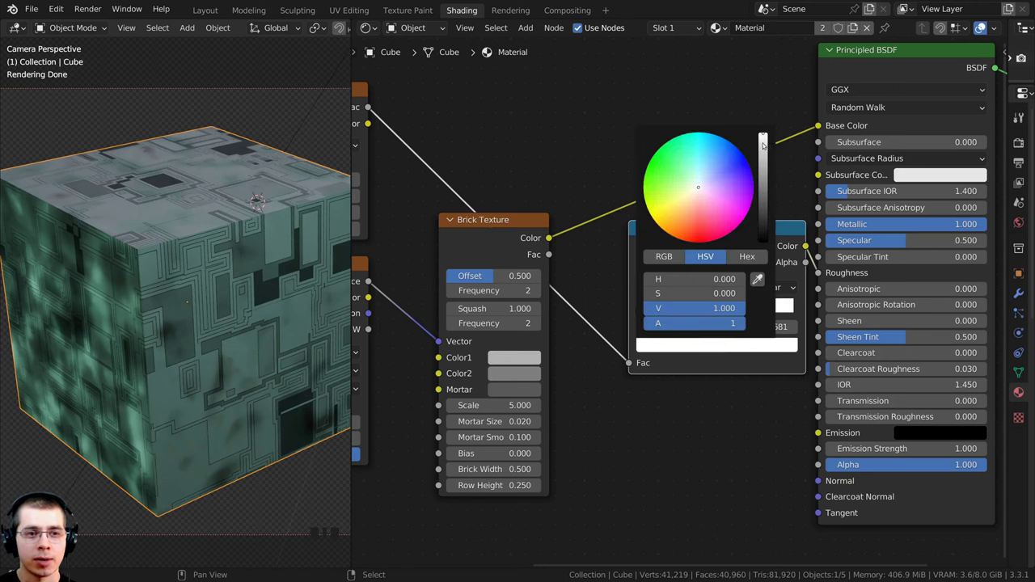
drag(762, 144, 762, 168)
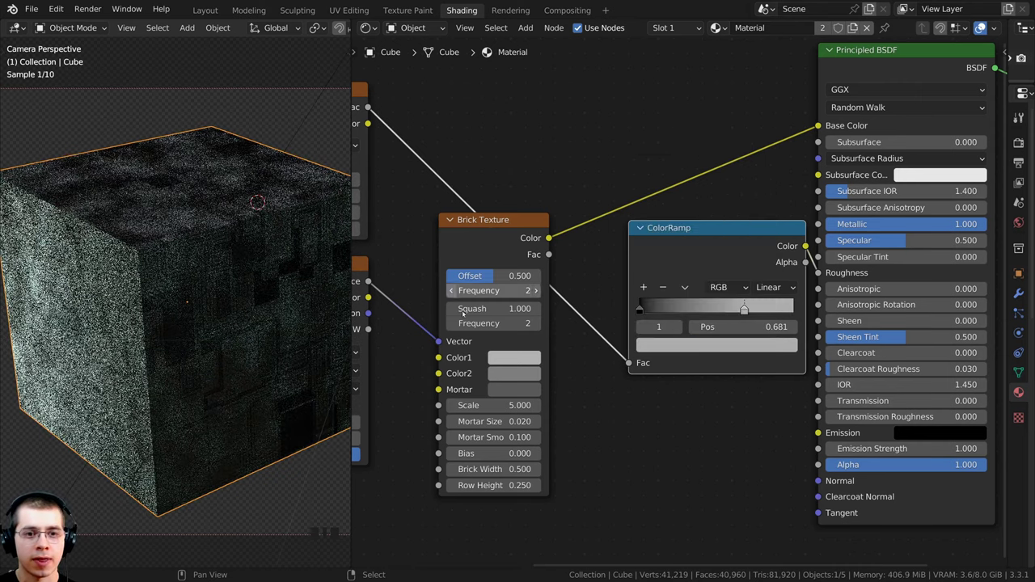
- Lighten the black stop of the roughness ColorRamp slightly, to an HSV value of 0.004
middle_drag(663, 306, 637, 303)
key(ctrl+v)
click(614, 308)
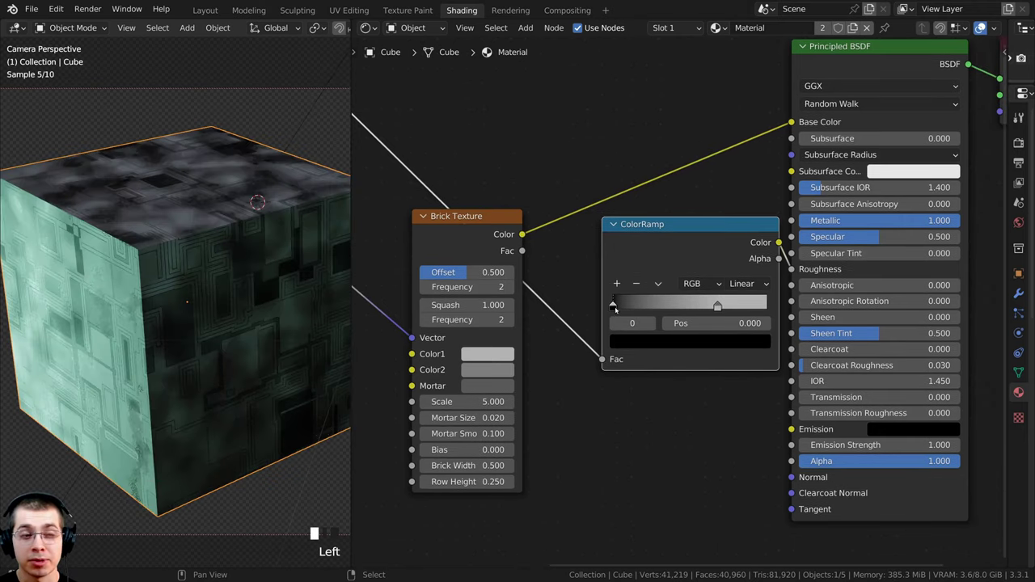
click(642, 347)
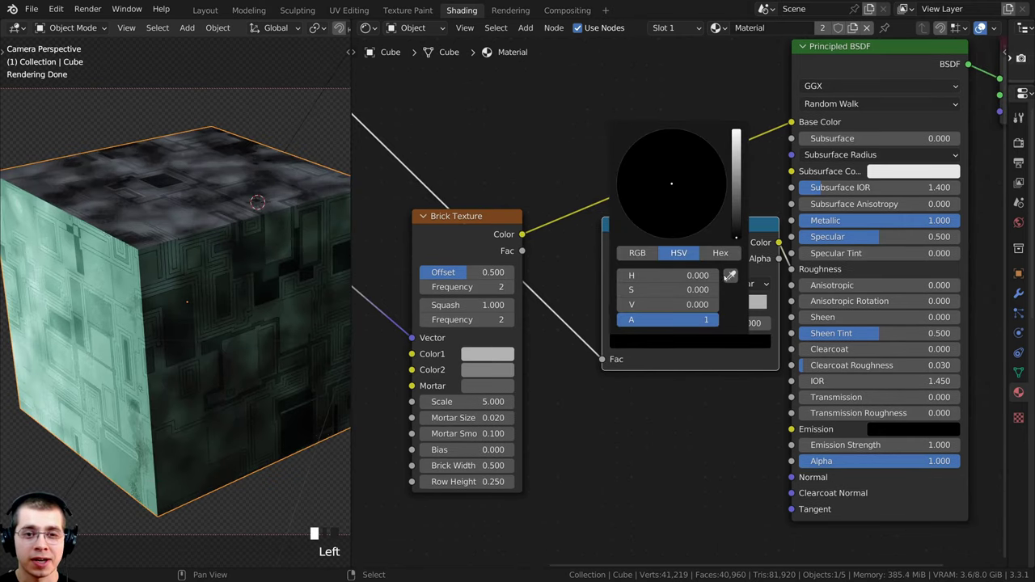
click(736, 235)
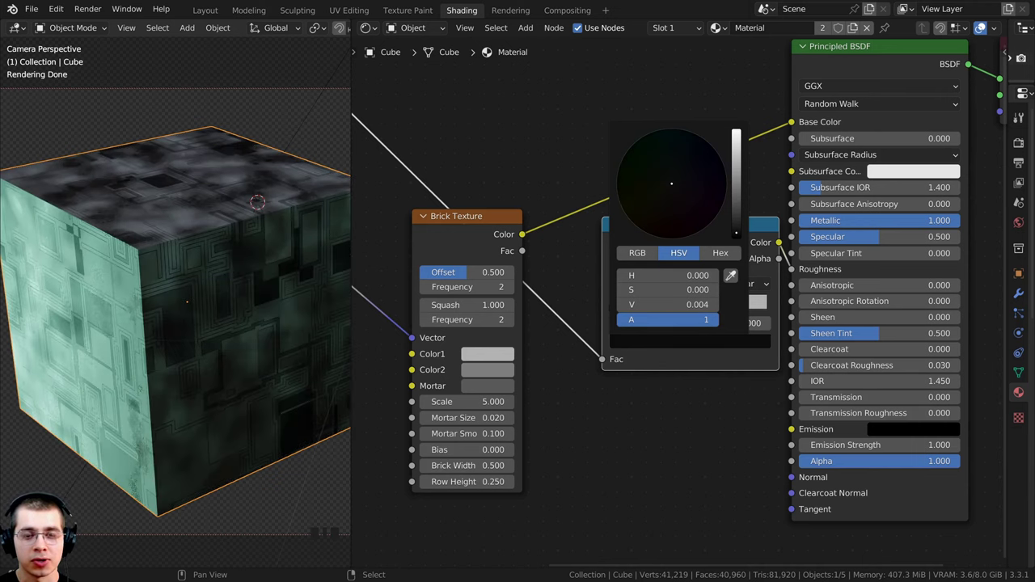
- Connect the Noise Texture's Fac output to the Principled BSDF's Normal input and inspect the plane
shift+middle_drag(542, 254, 540, 252)
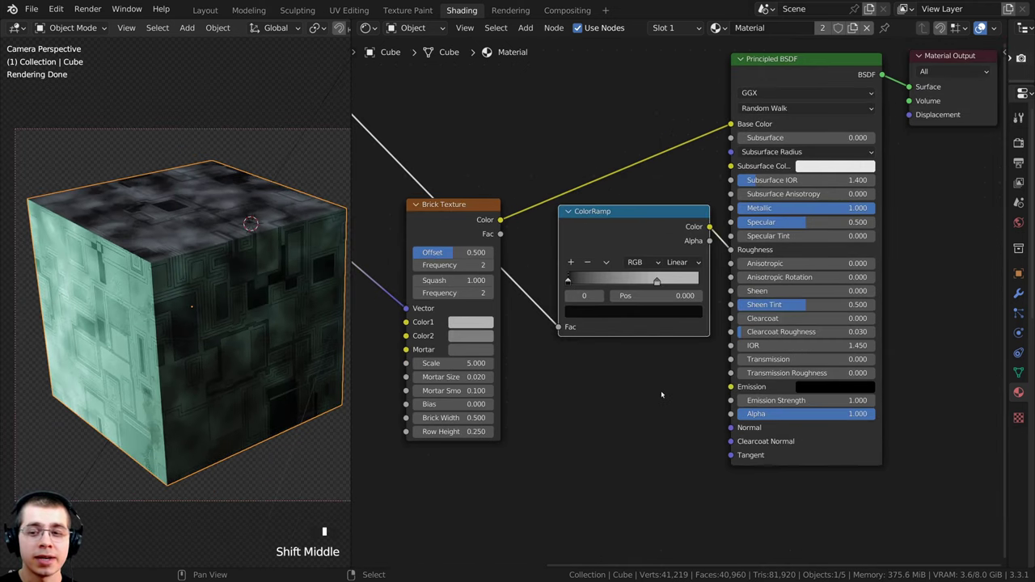
shift+middle_drag(742, 432, 670, 342)
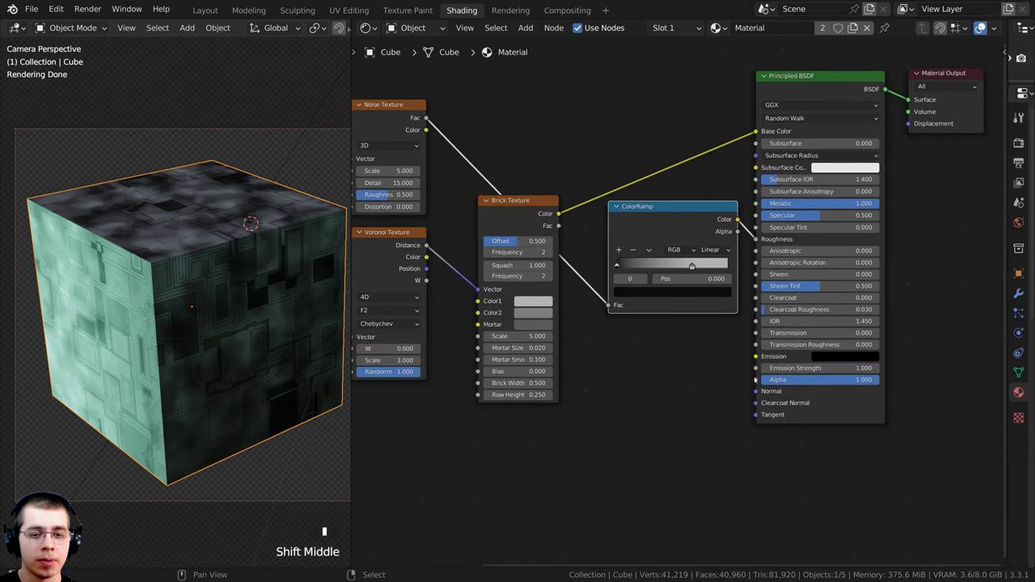
shift+middle_drag(415, 119, 458, 114)
click(458, 114)
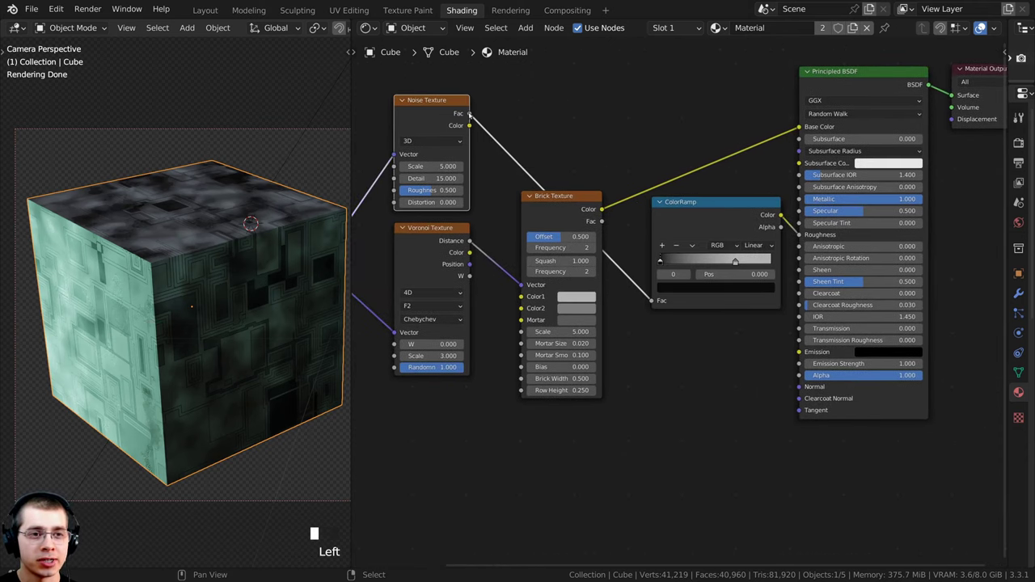
drag(469, 114, 797, 388)
scroll(194, 297, down, 2)
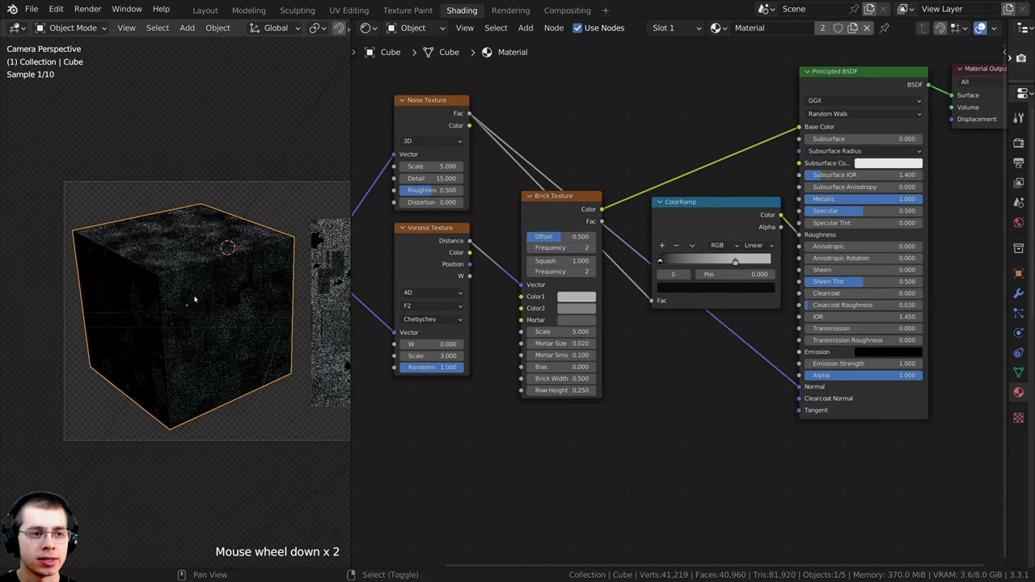
shift+middle_drag(259, 279, 40, 285)
scroll(474, 261, up, 2)
shift+middle_drag(474, 261, 439, 273)
scroll(242, 270, up, 4)
scroll(277, 234, down, 2)
scroll(607, 300, down, 2)
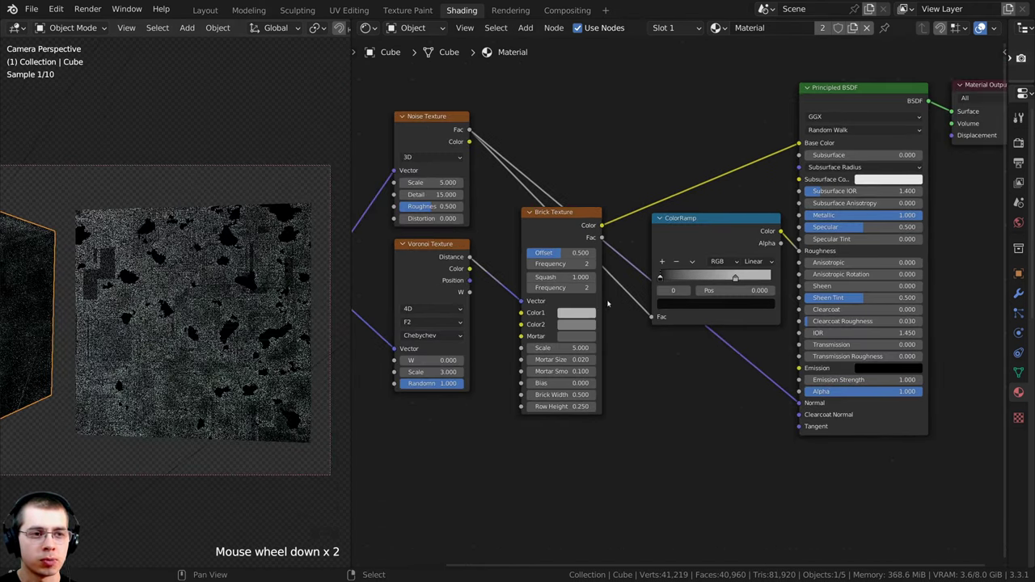
- Insert a Bump node on the link between the Noise Texture's Fac and the Principled BSDF's Normal
middle_drag(588, 289, 595, 283)
drag(477, 127, 527, 117)
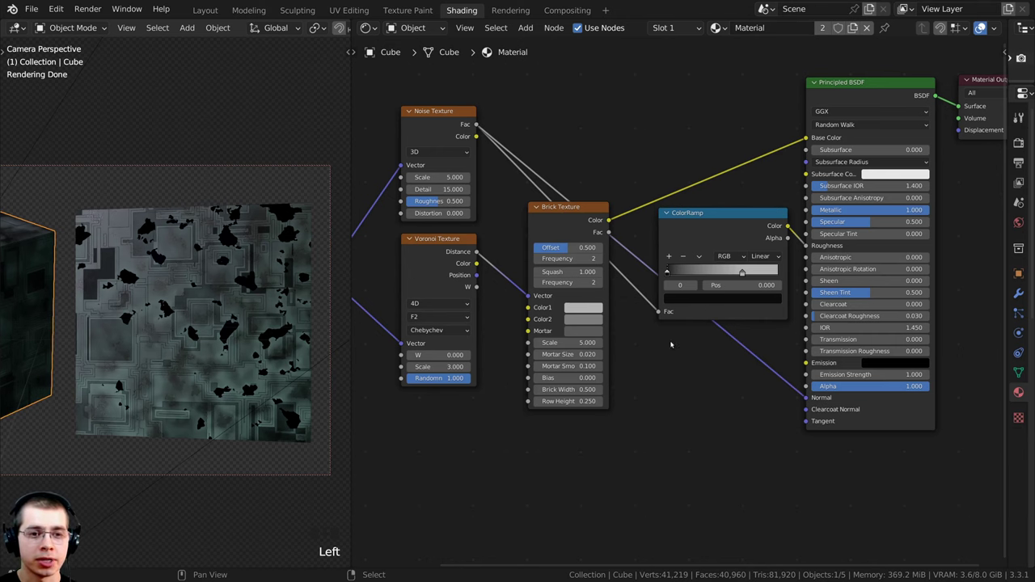
key(shift+a)
click(600, 333)
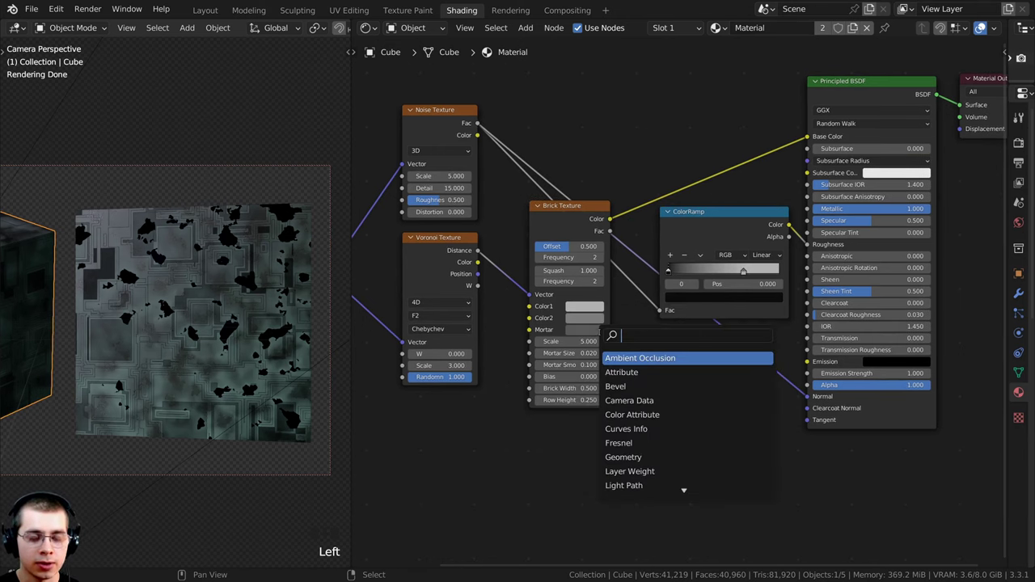
text(bum)
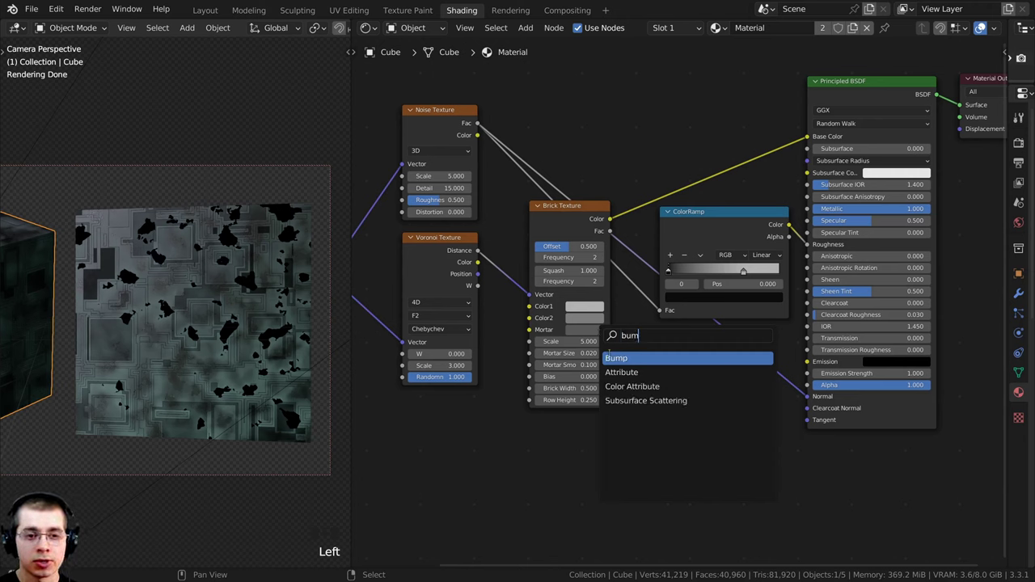
key(Return)
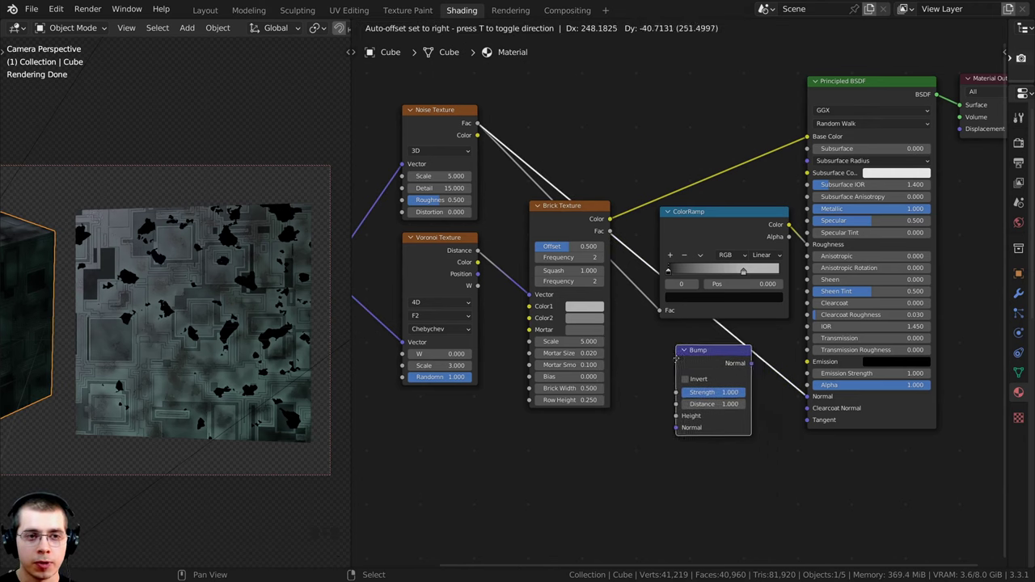
click(738, 379)
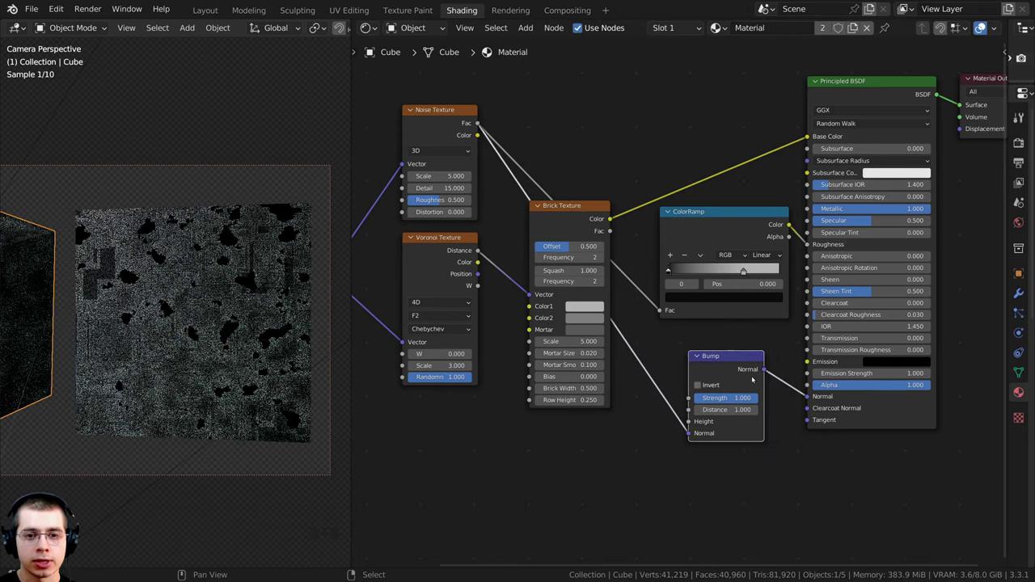
scroll(731, 370, up, 3)
middle_drag(731, 368, 726, 320)
drag(727, 320, 738, 321)
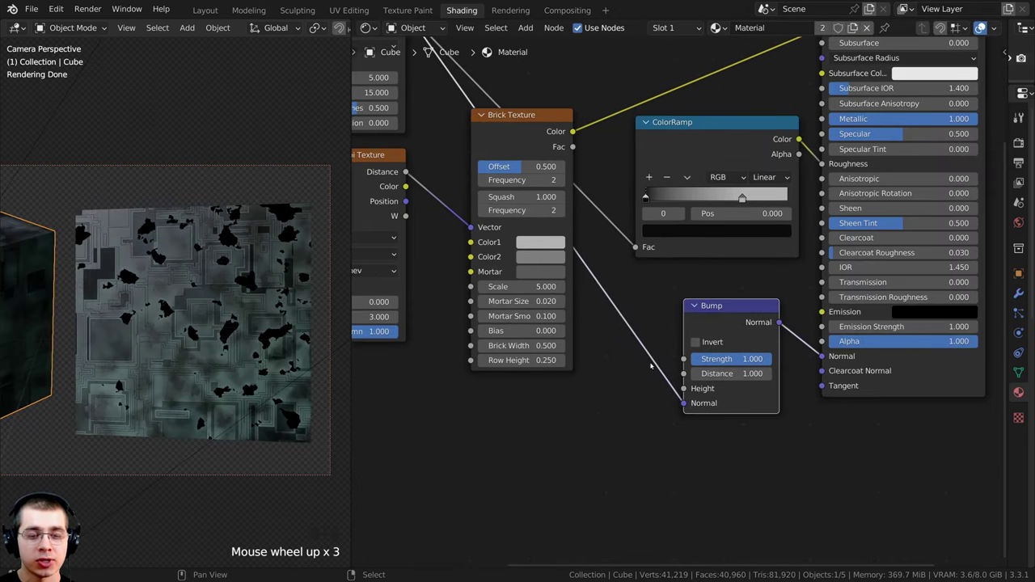
- Move the Noise Texture's link from the Bump node's Normal input to its Height input and inspect the cube
mouse_move(684, 405)
mouse_down()
mouse_move(659, 396)
mouse_move(684, 389)
mouse_up()
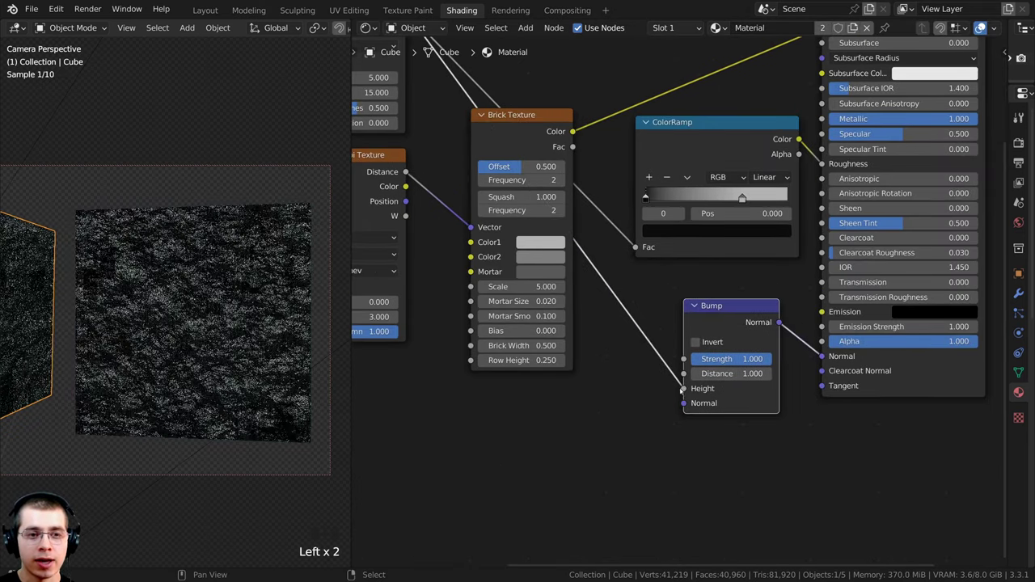
scroll(522, 205, down, 3)
middle_drag(521, 206, 568, 245)
scroll(712, 404, up, 1)
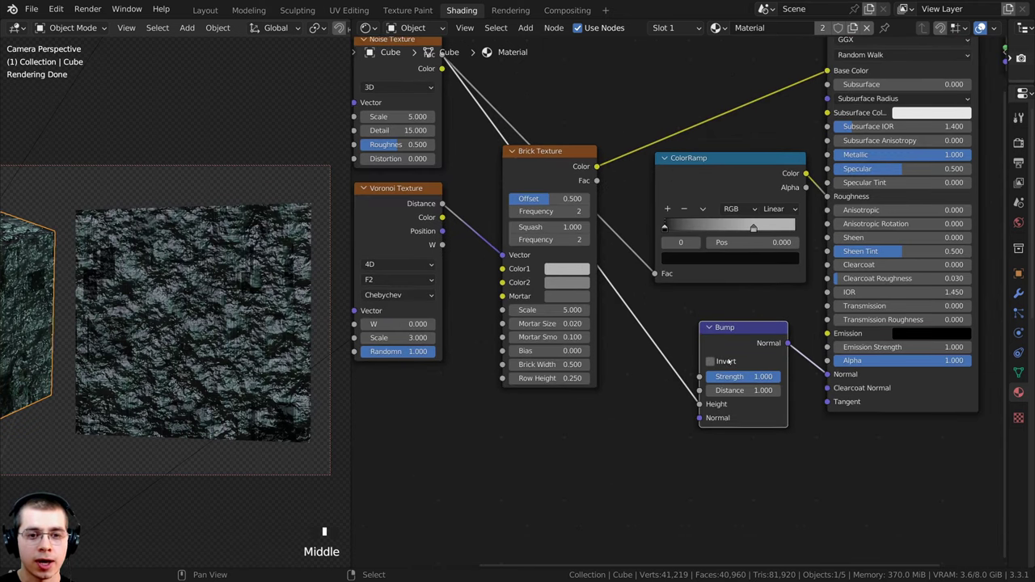
scroll(164, 314, down, 1)
scroll(163, 314, up, 2)
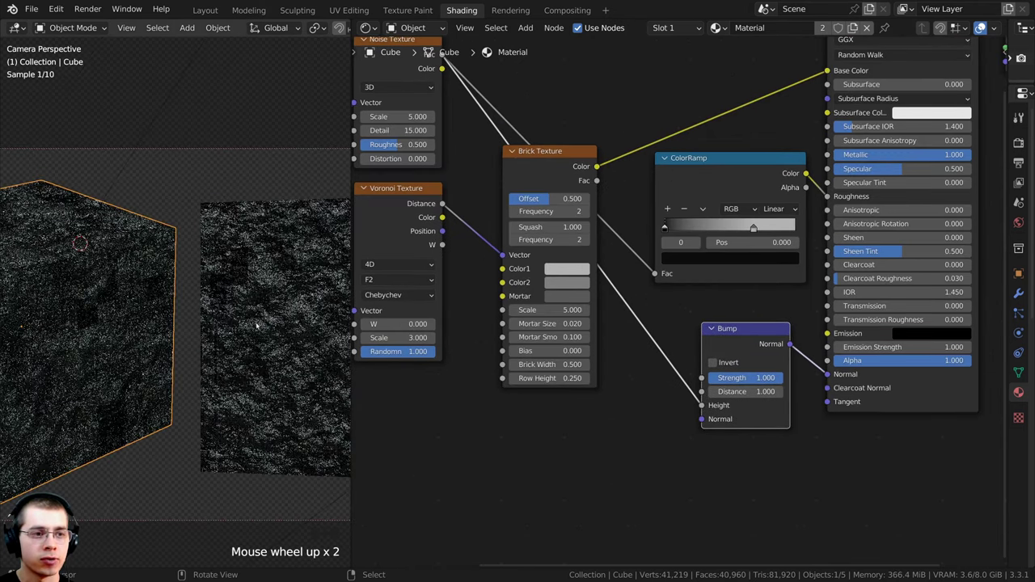
shift+middle_drag(194, 333, 327, 317)
scroll(195, 286, up, 1)
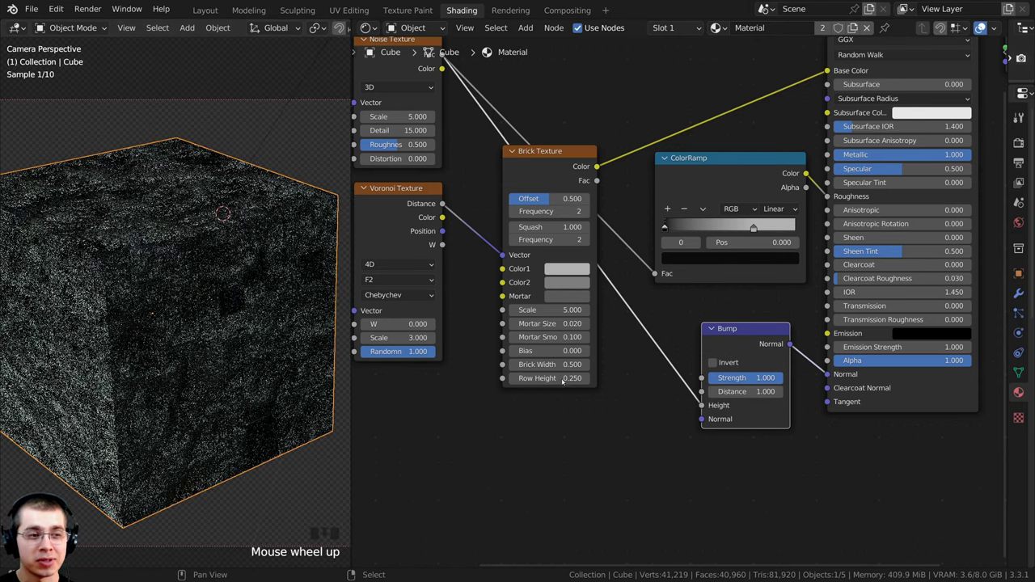
- Set the Bump node's Strength to 0.02
middle_drag(640, 395, 607, 388)
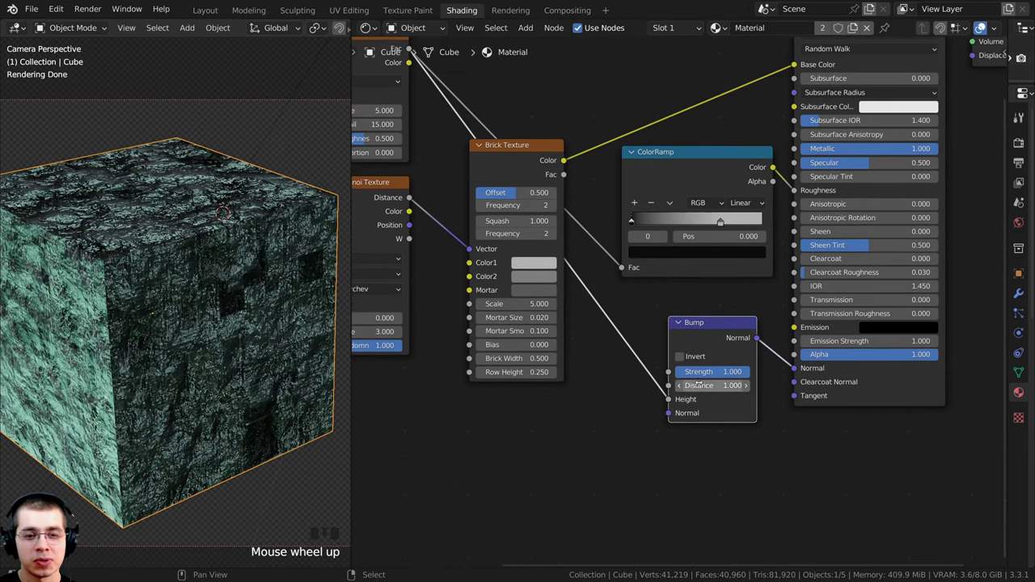
drag(706, 372, 673, 373)
text(0.02)
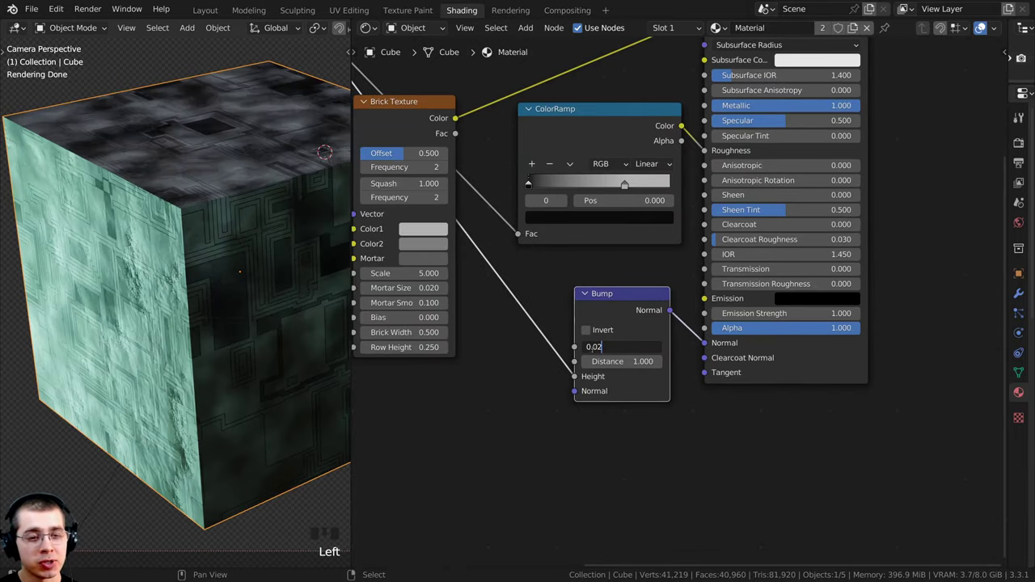
key(Return)
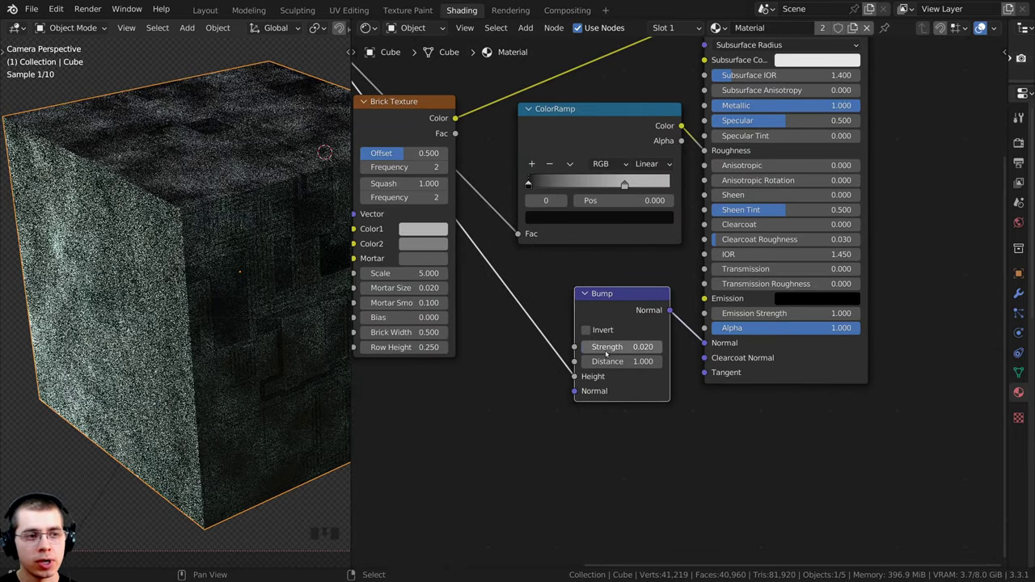
- Duplicate the Bump node and insert the copy between the first Bump's Normal output and the Principled BSDF's Normal
scroll(606, 354, up, 3)
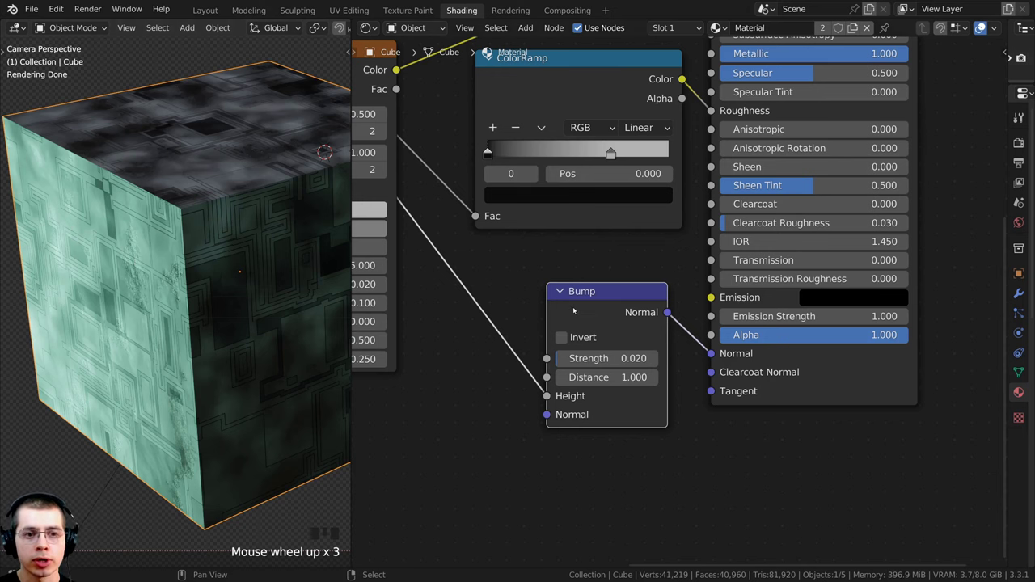
scroll(607, 312, down, 3)
middle_drag(435, 208, 516, 267)
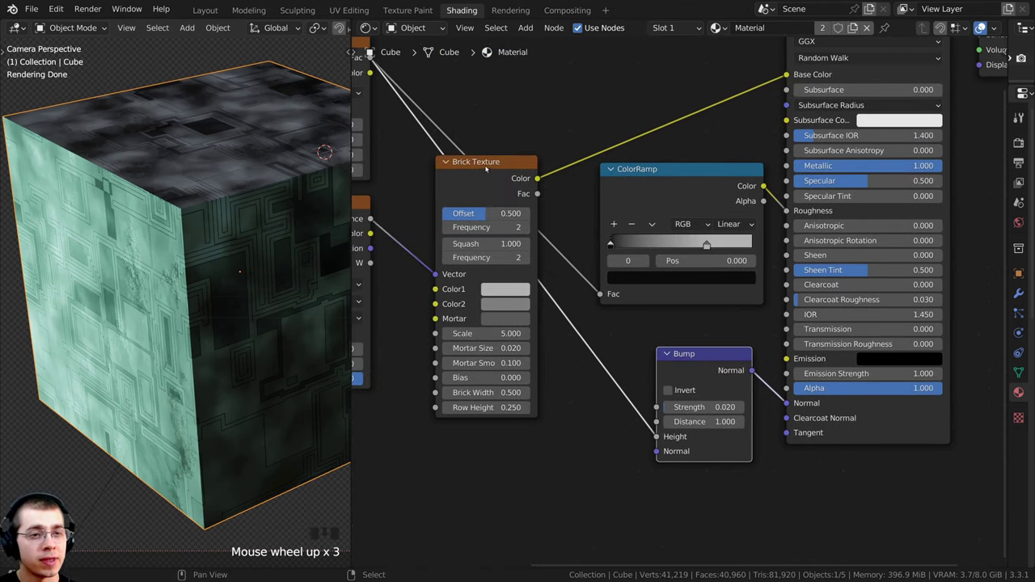
drag(494, 183, 485, 188)
middle_drag(754, 382, 690, 366)
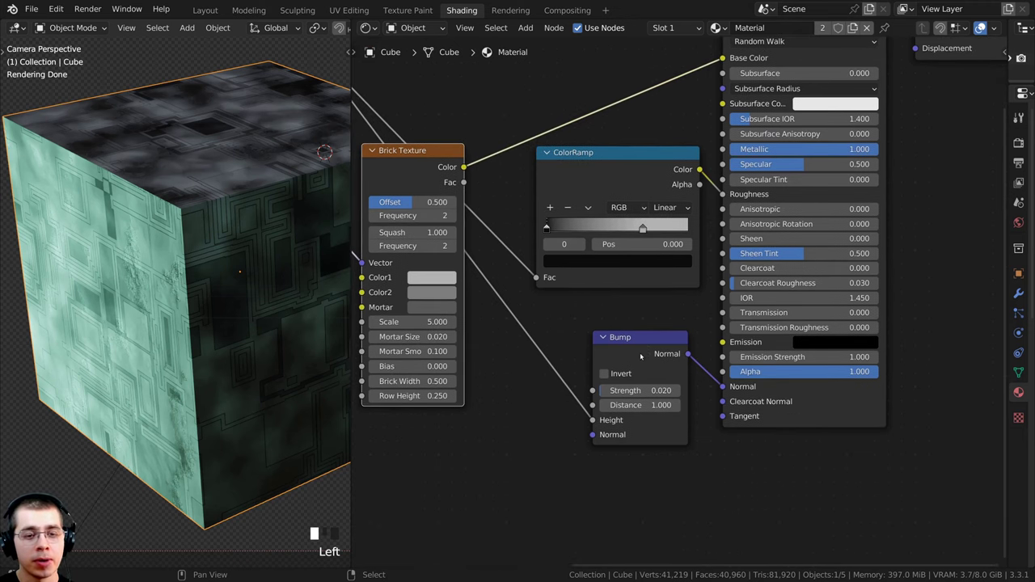
drag(646, 352, 617, 352)
middle_drag(611, 359, 596, 367)
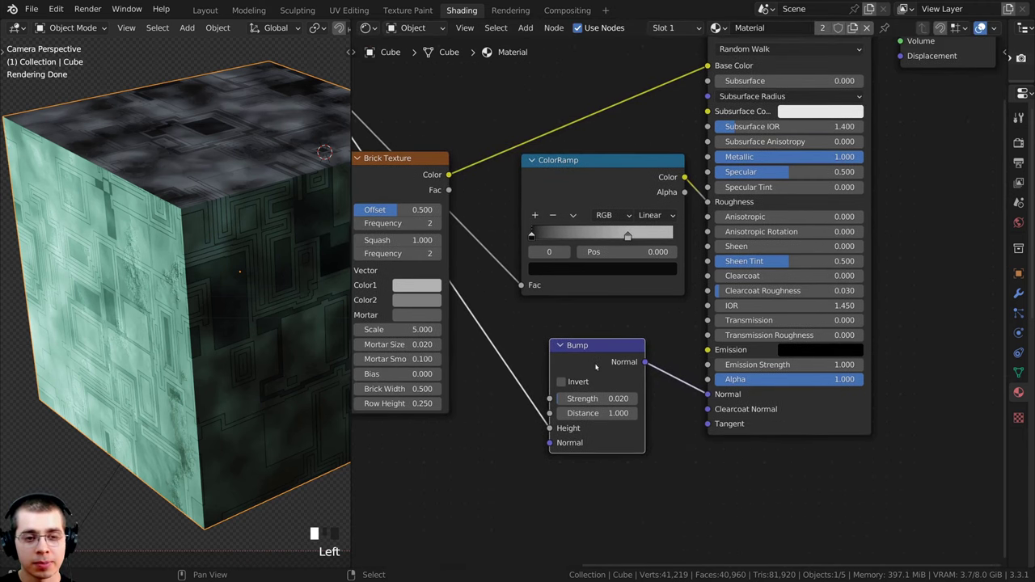
key(shift+d)
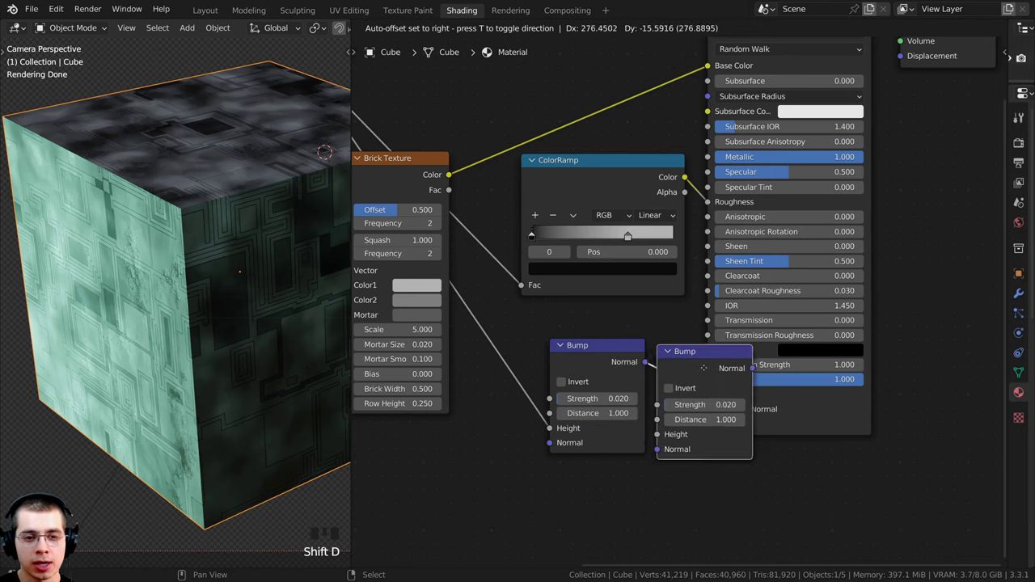
click(726, 352)
mouse_move(726, 352)
mouse_down()
mouse_move(704, 337)
mouse_move(729, 340)
mouse_up()
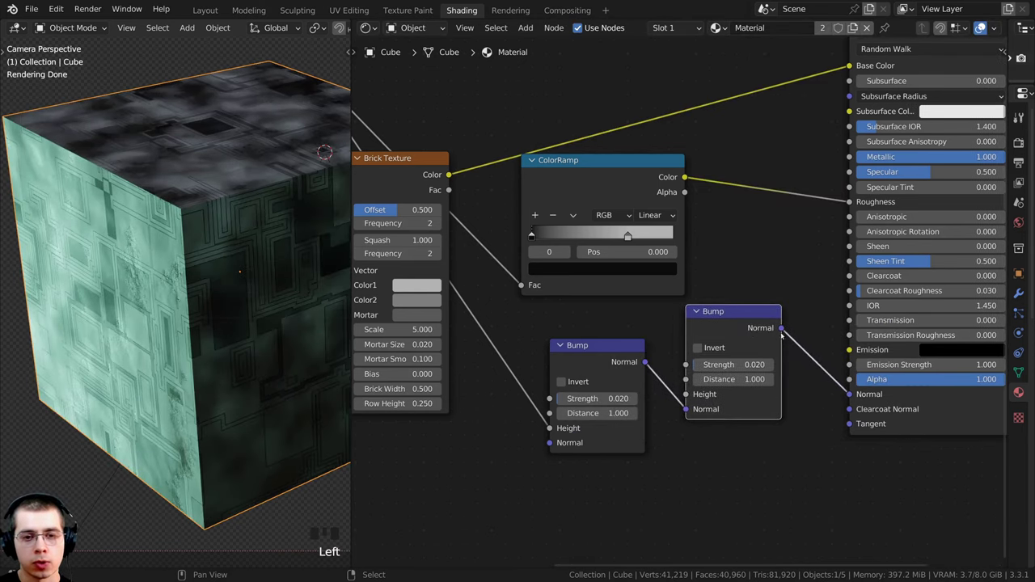
drag(686, 393, 643, 321)
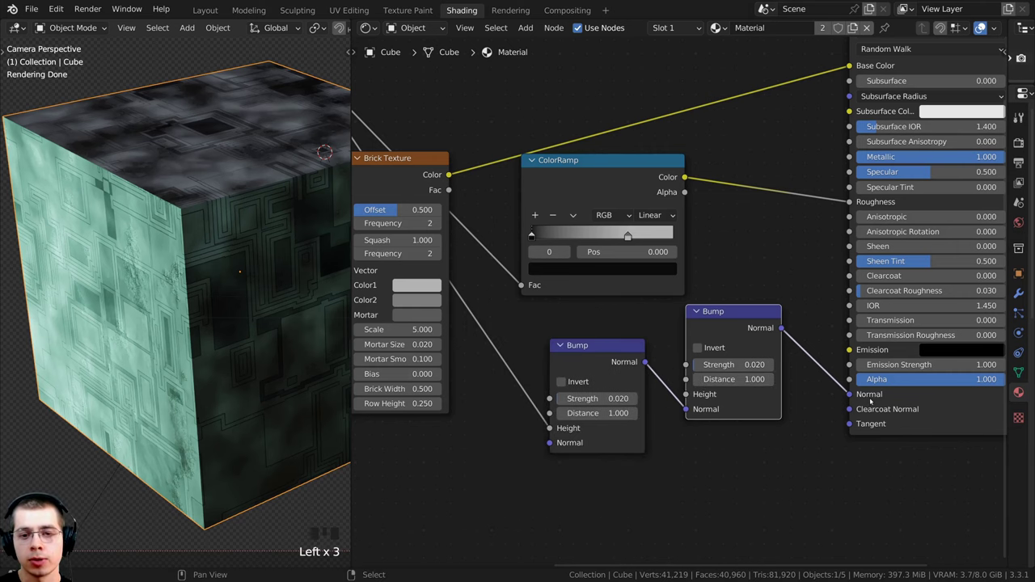
- Connect the Brick Texture's Color output to the second Bump's Height and move the first Bump node out of the way
middle_drag(456, 214, 474, 215)
click(432, 173)
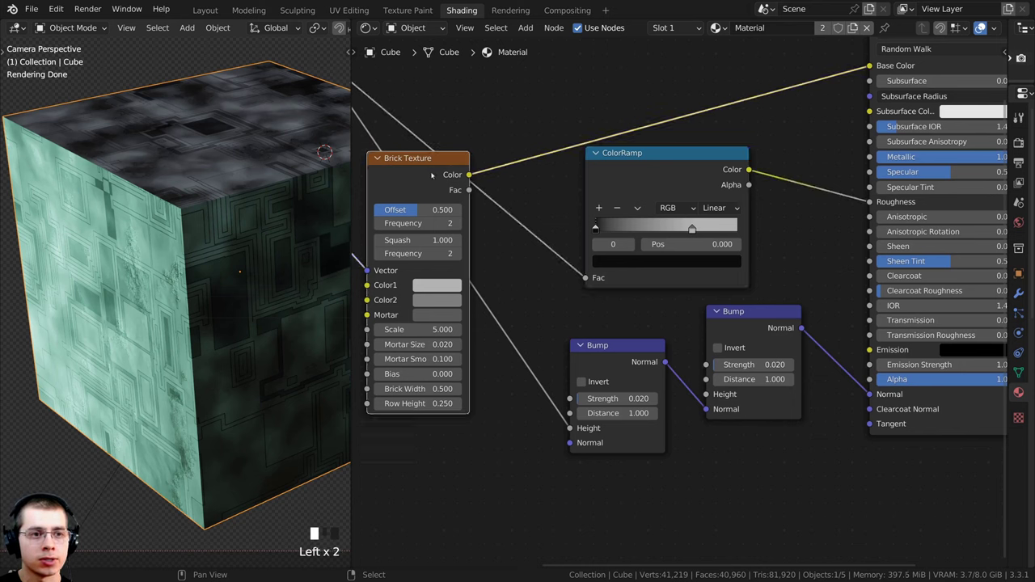
drag(469, 175, 705, 395)
drag(622, 346, 608, 381)
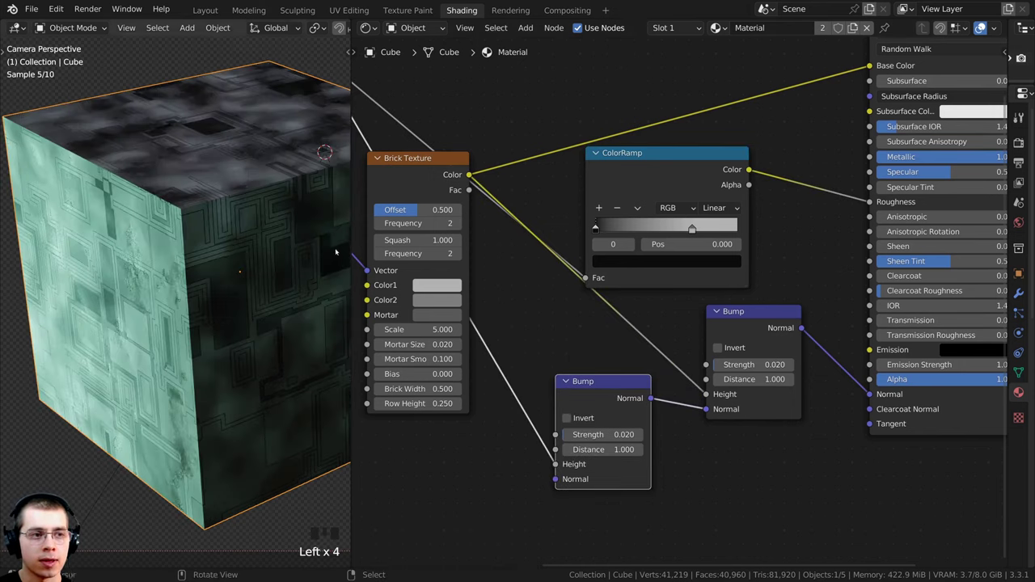
- Set the second Bump node's Strength to 0.2 and inspect the panel lines up close on the objects
drag(754, 366, 788, 366)
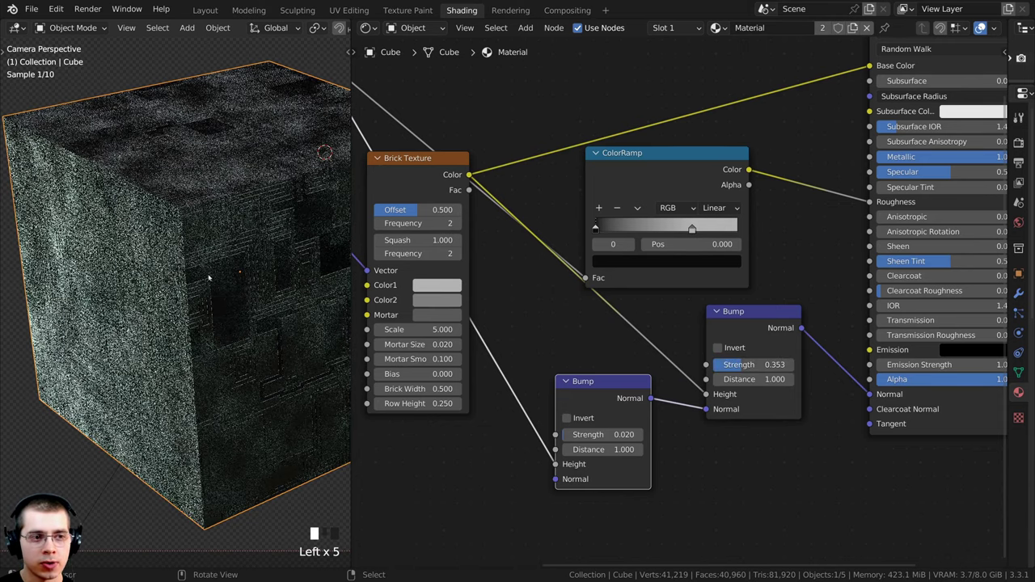
shift+middle_drag(242, 267, 212, 235)
scroll(213, 230, up, 4)
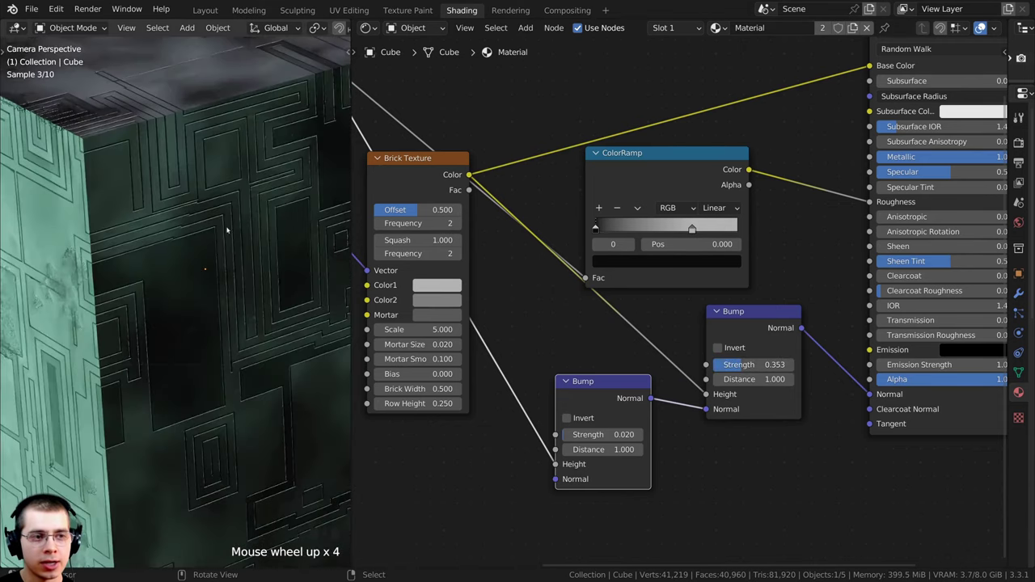
click(752, 364)
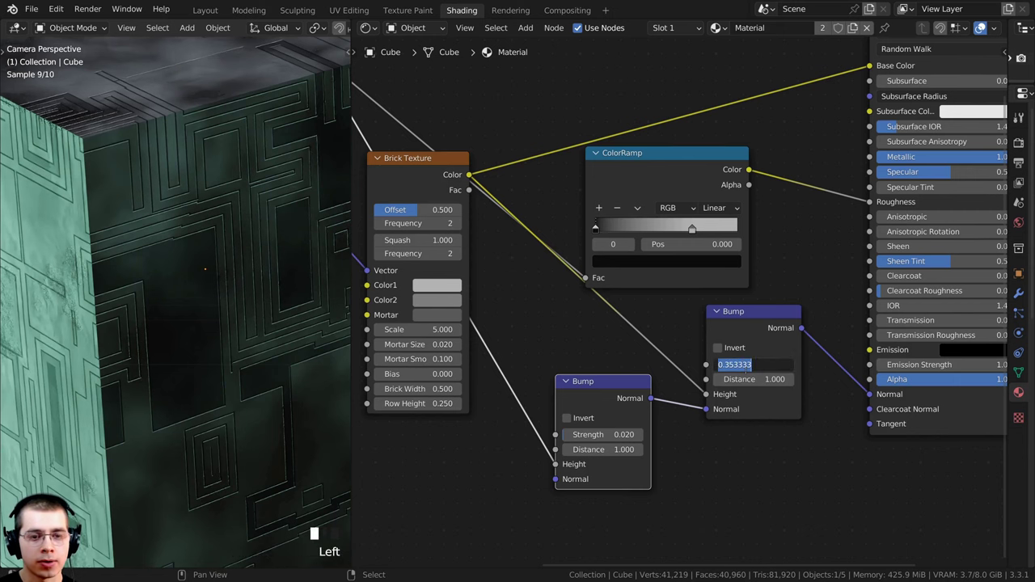
text(0.2)
key(Return)
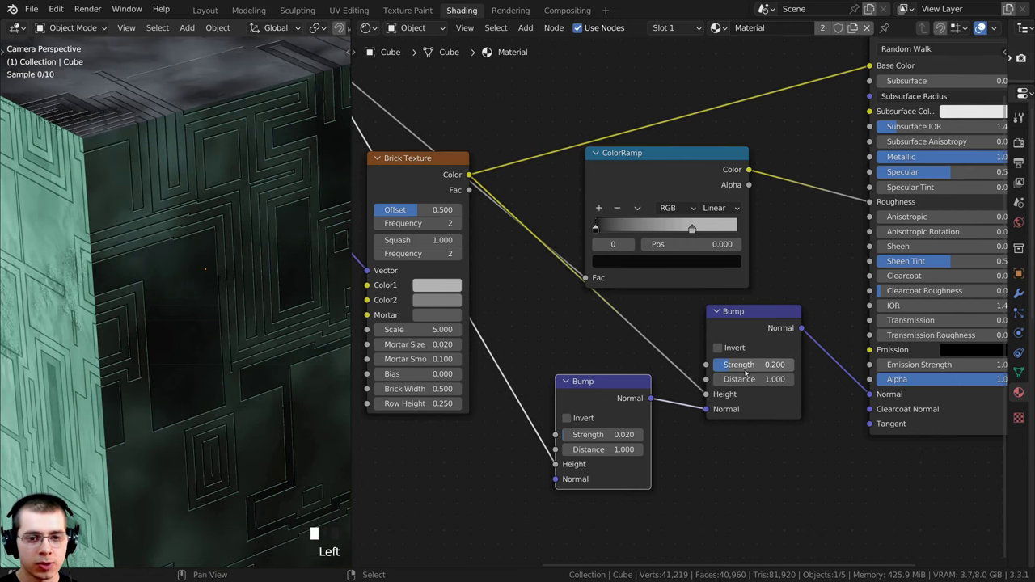
shift+middle_drag(324, 294, 263, 223)
scroll(267, 222, up, 3)
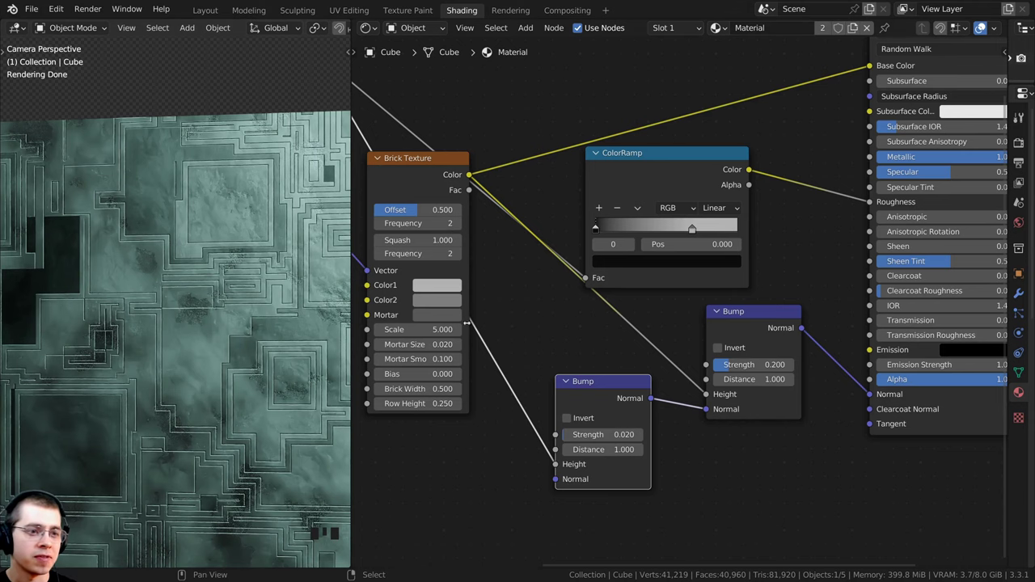
- Join all nodes except the Texture Coordinate and Material Output into a frame
scroll(525, 313, down, 1)
middle_drag(526, 314, 554, 302)
middle_drag(555, 302, 574, 281)
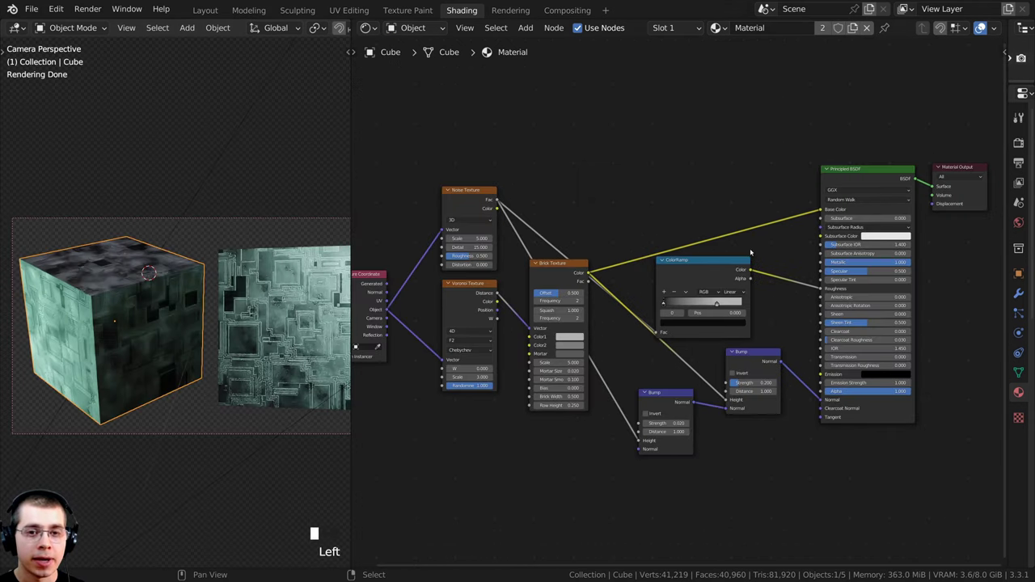
drag(423, 80, 925, 482)
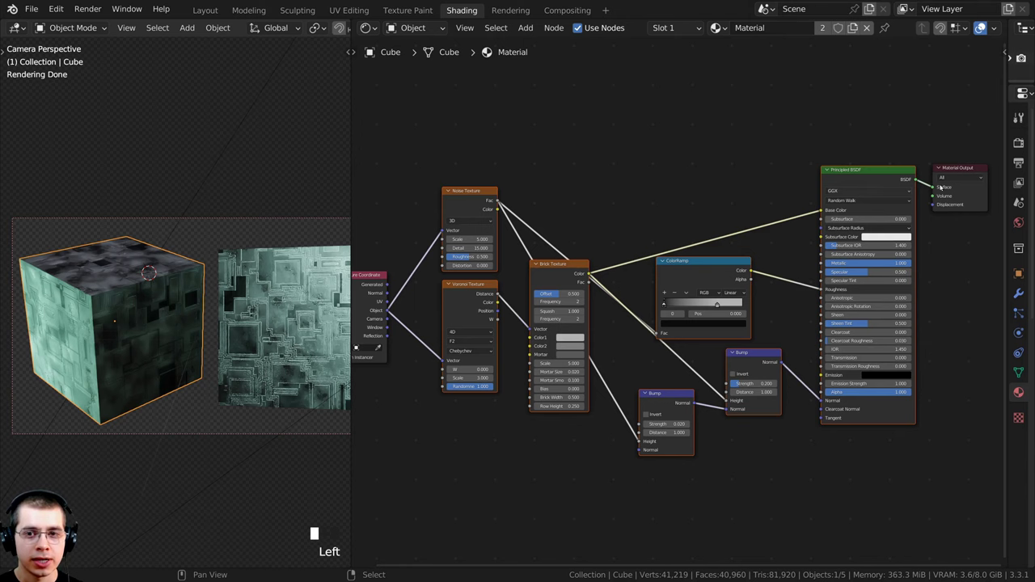
middle_drag(655, 201, 715, 197)
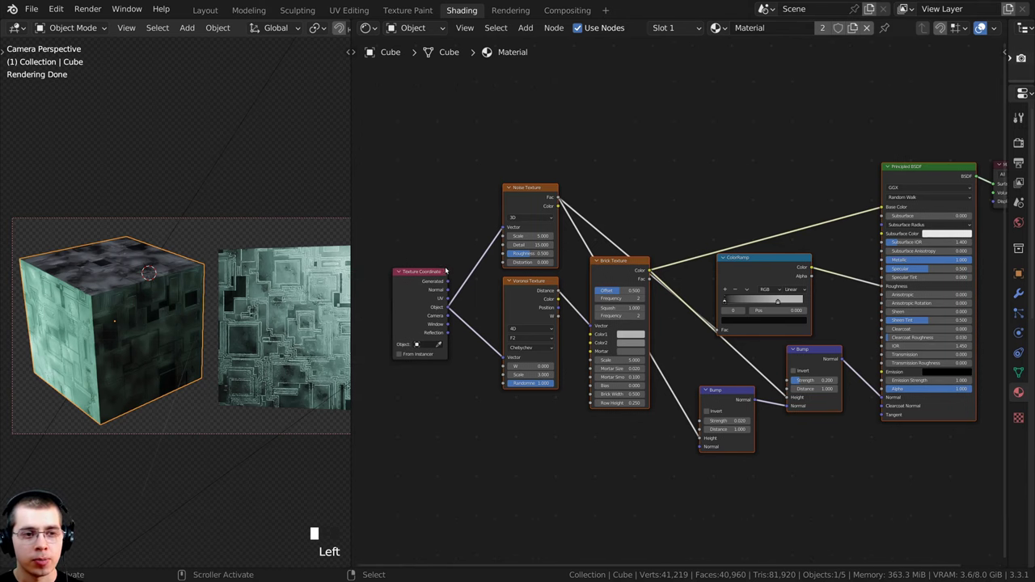
ctrl+scroll(421, 280, right, 3)
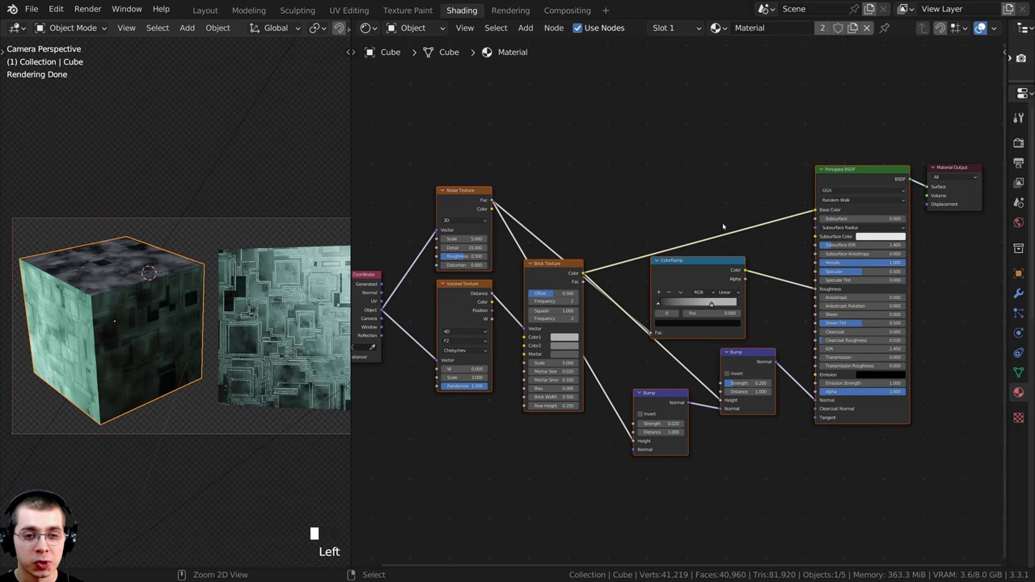
key(ctrl+j)
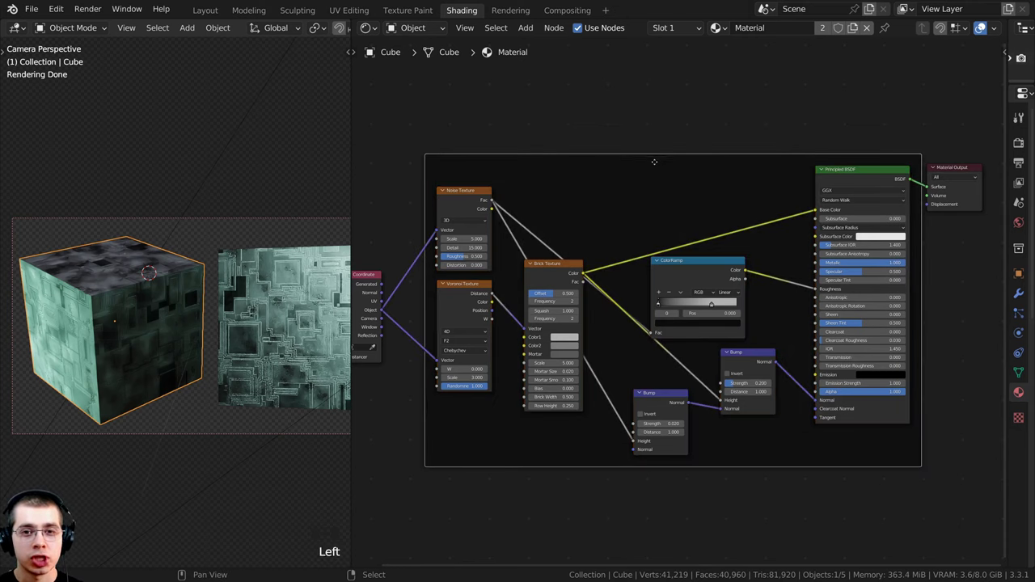
drag(648, 165, 640, 158)
- Space out the ColorRamp, Bump, Brick, Noise and Voronoi nodes inside the frame, and shift the frame away from the Material Output
drag(713, 262, 766, 263)
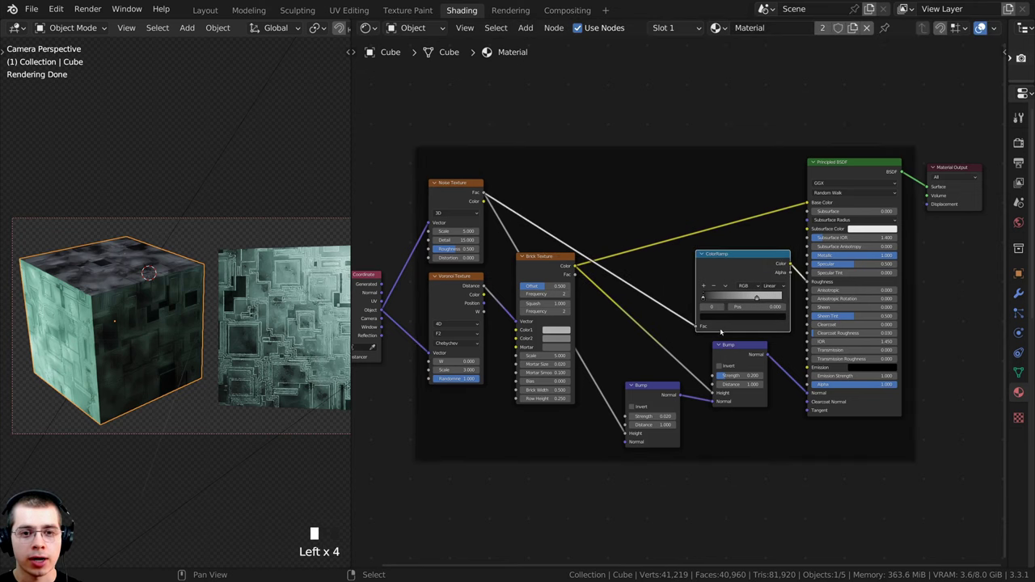
drag(736, 356, 755, 362)
drag(650, 393, 677, 396)
drag(545, 263, 586, 264)
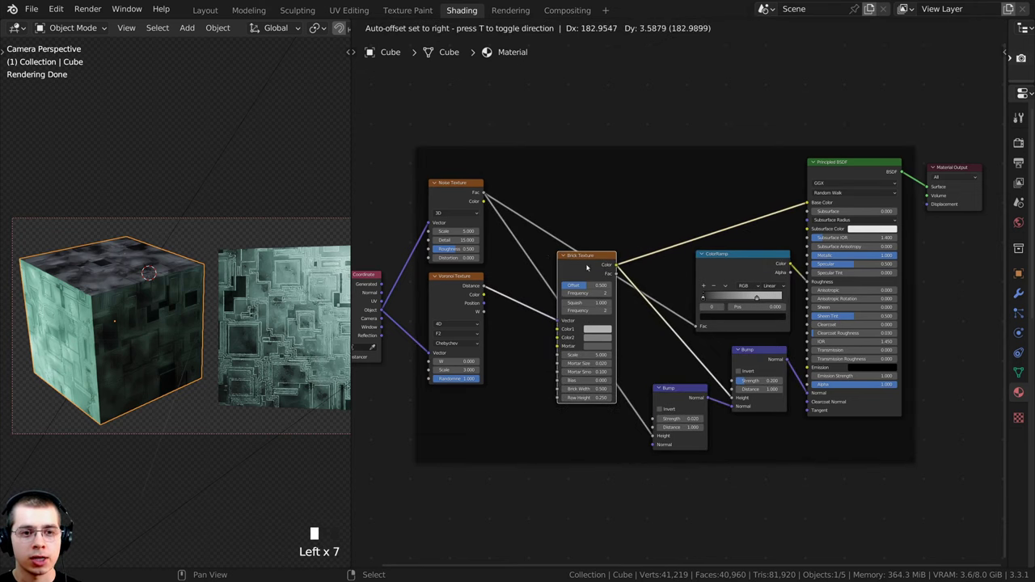
drag(457, 202, 510, 203)
drag(455, 294, 511, 302)
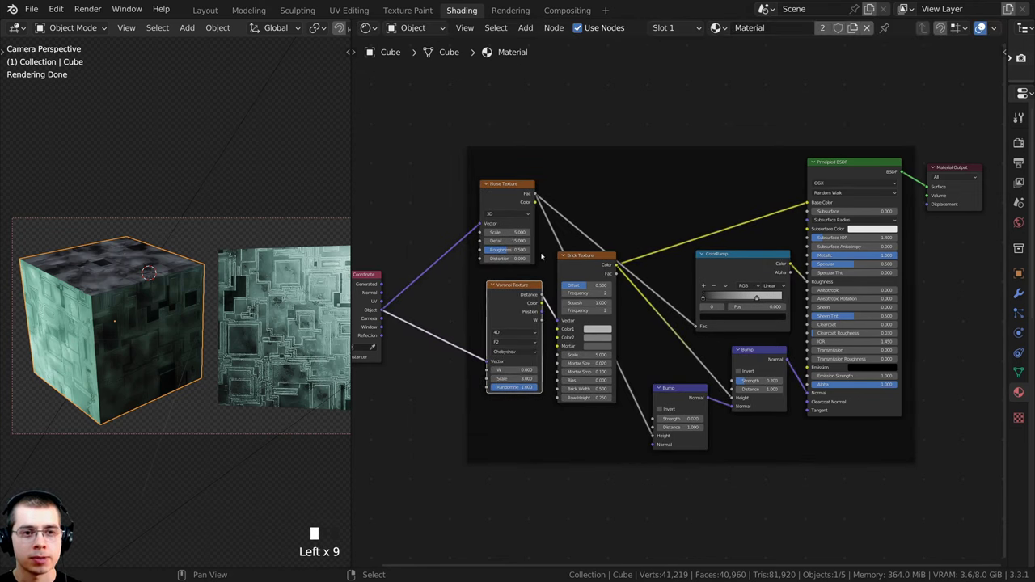
drag(726, 155, 696, 157)
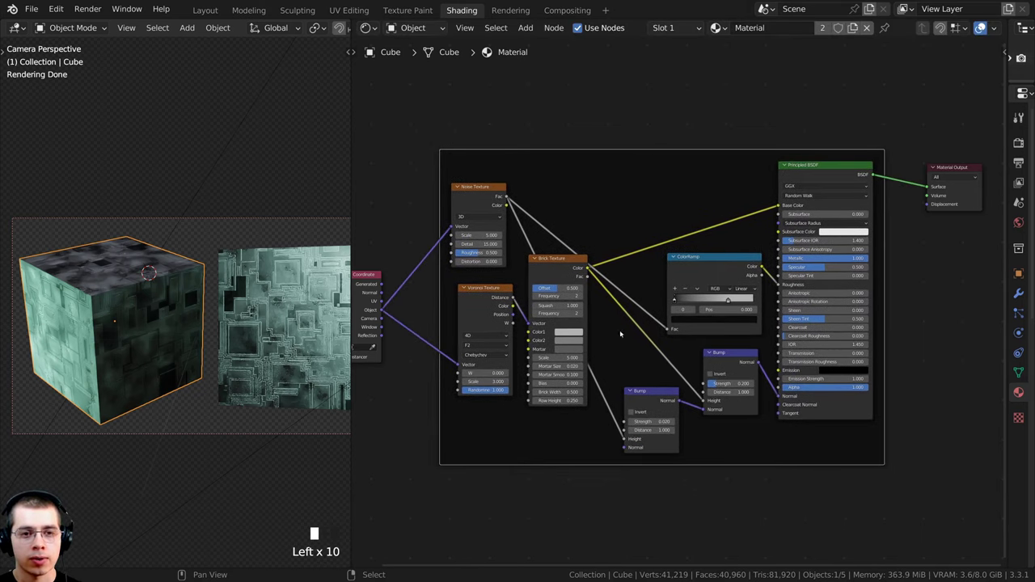
middle_drag(654, 197, 689, 197)
click(645, 221)
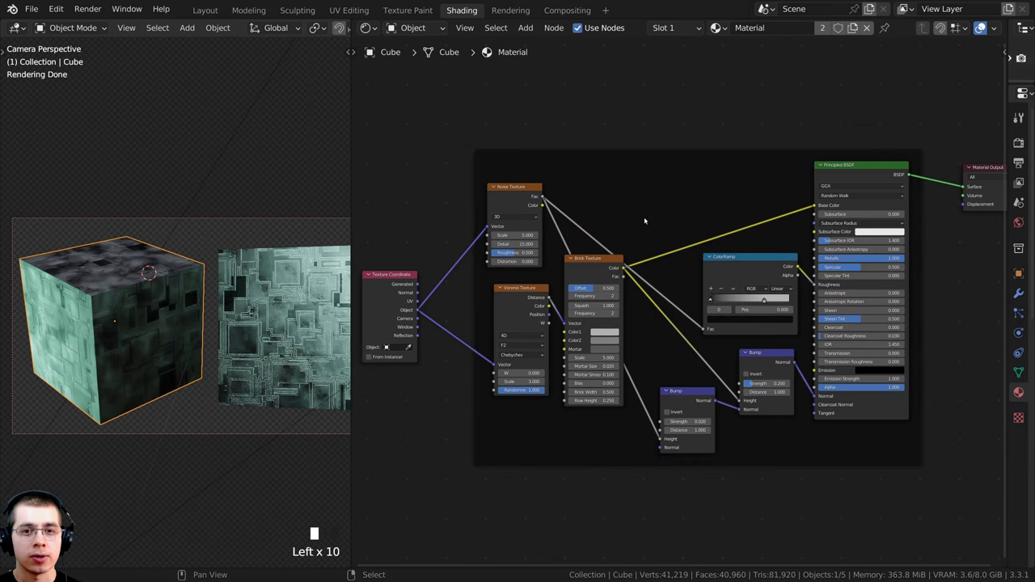
- Add an Emission node above the frame and connect it to the Material Output's Surface in place of the Principled BSDF
middle_drag(667, 97, 646, 201)
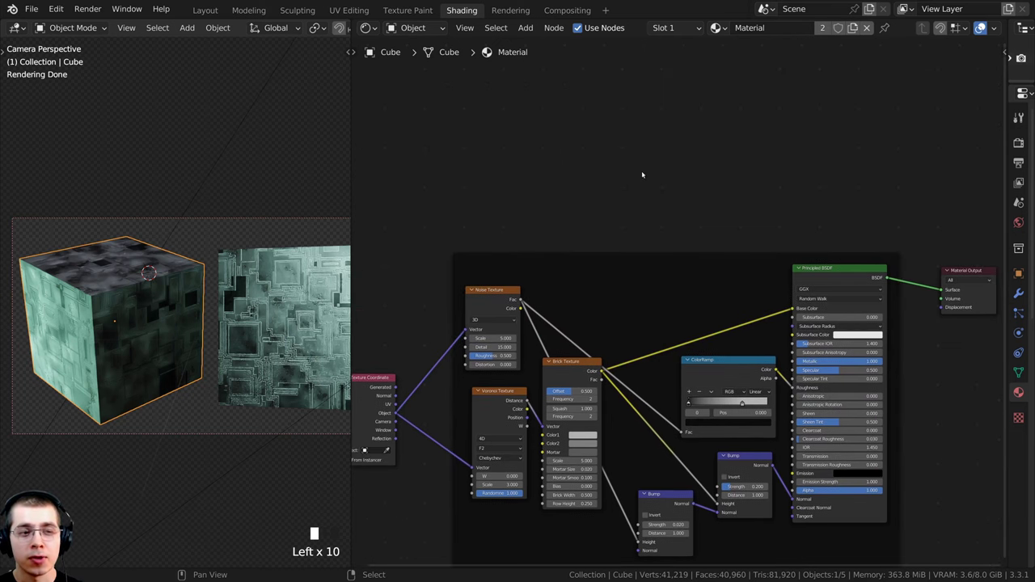
middle_drag(767, 152, 745, 151)
middle_drag(665, 218, 665, 223)
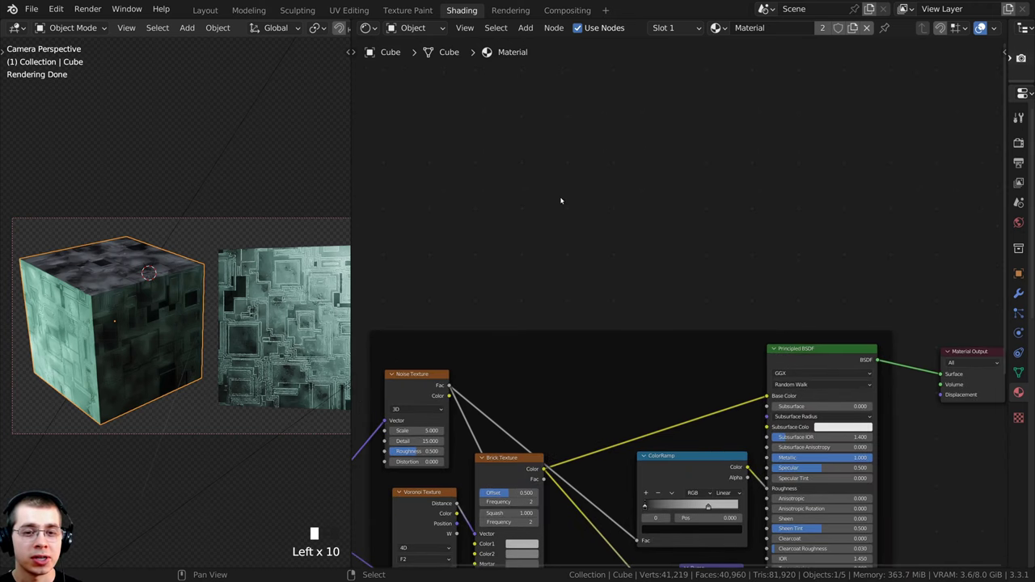
key(shift+a)
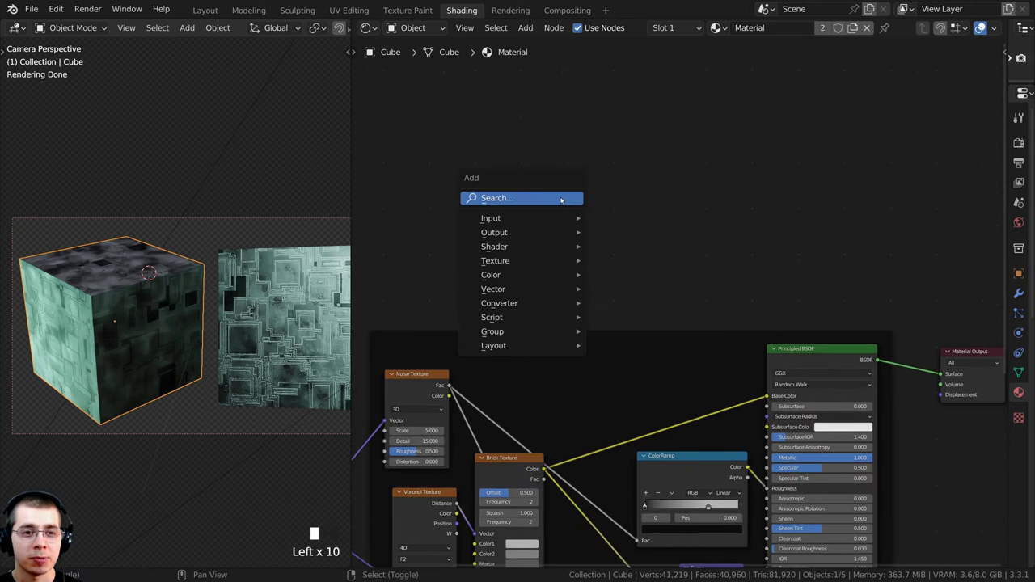
click(512, 198)
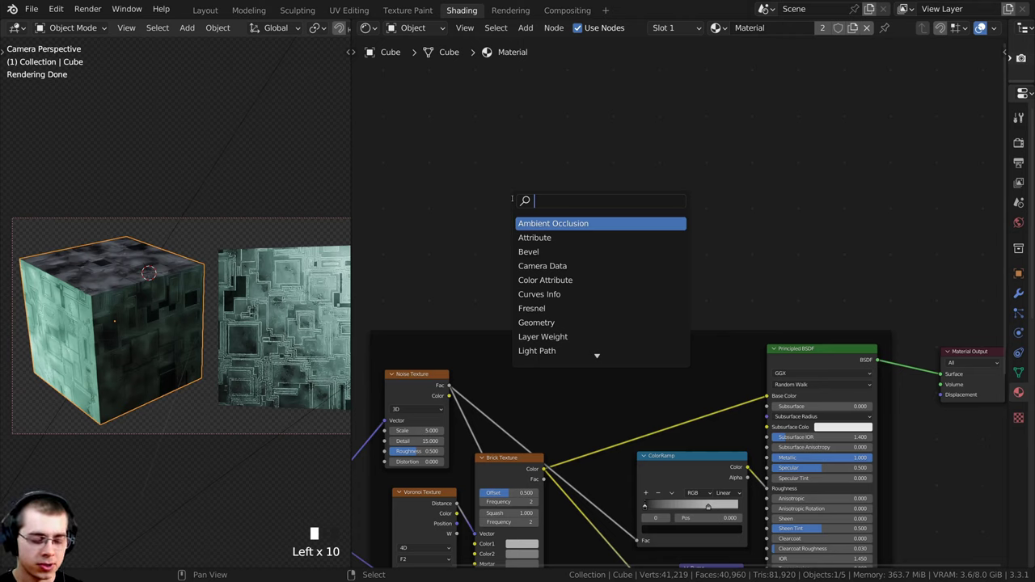
text(em)
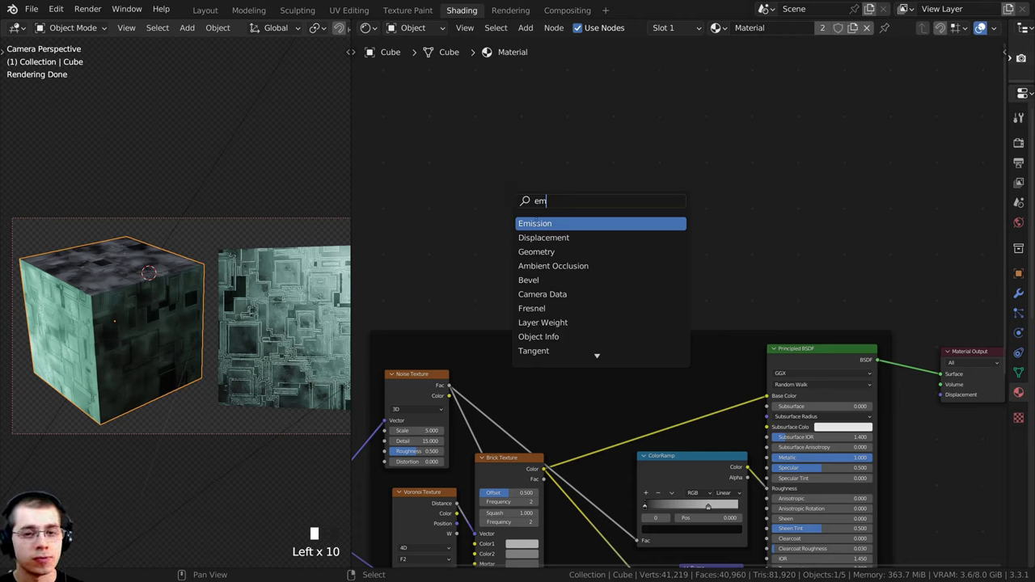
click(537, 223)
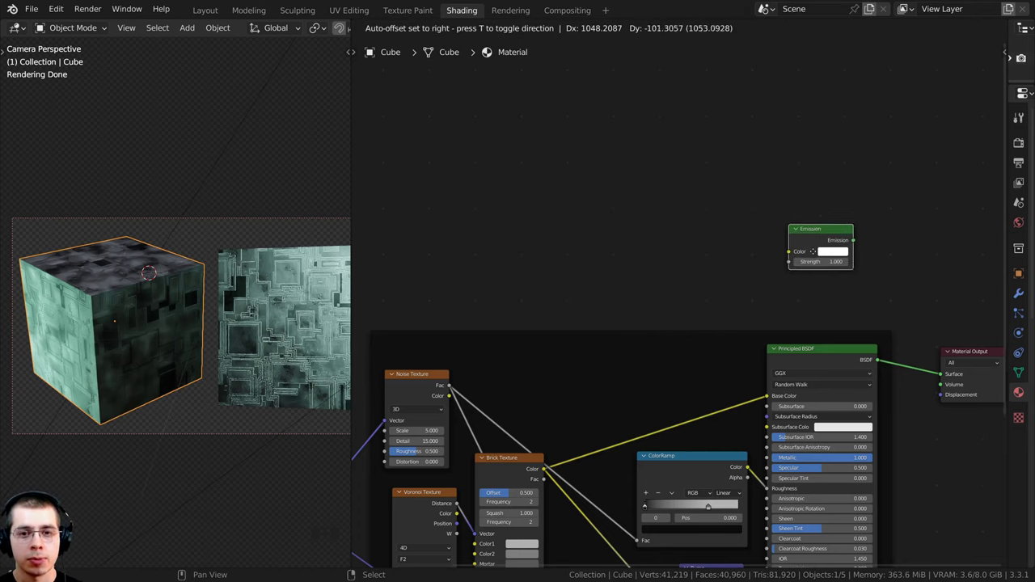
click(809, 259)
scroll(727, 287, up, 3)
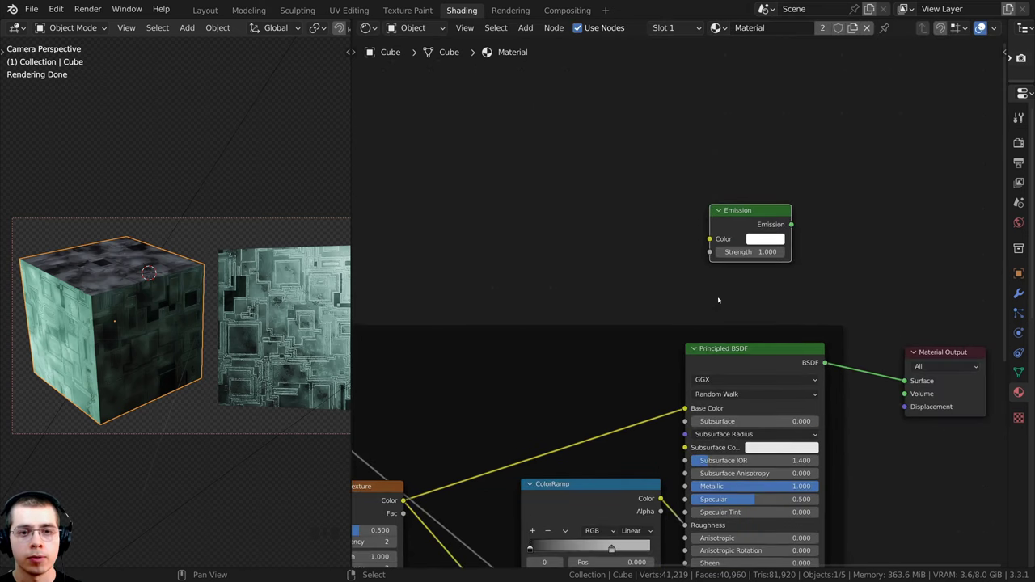
ctrl+shift+click(755, 232)
middle_drag(574, 312, 586, 264)
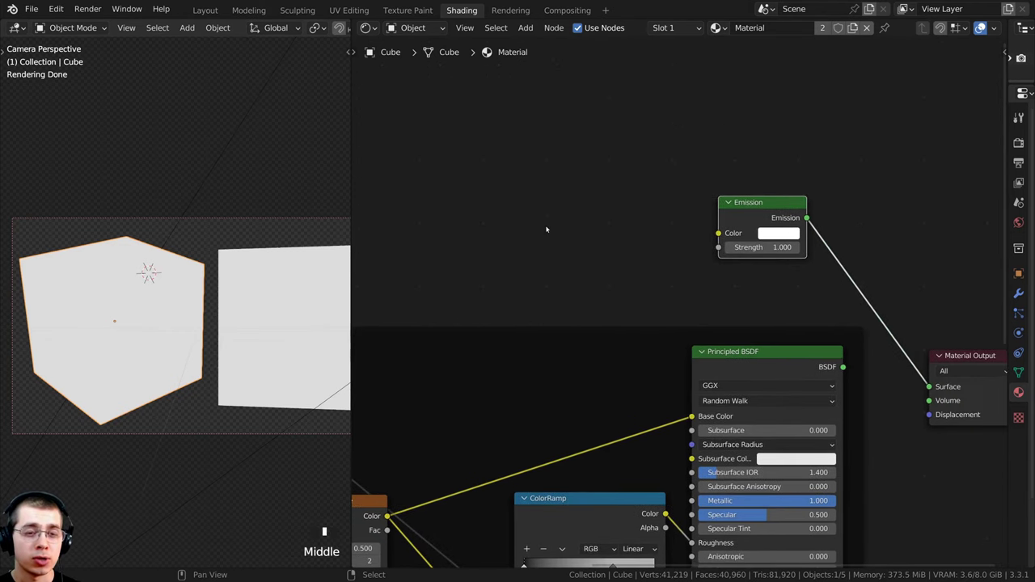
- Add a Noise Texture node above the frame, well before the Emission node
key(shift+a)
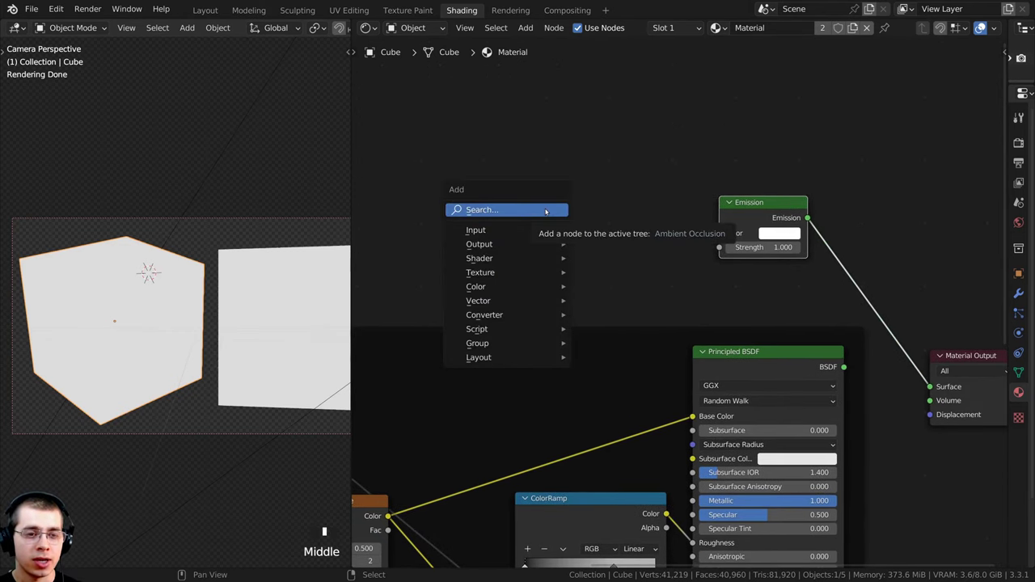
click(545, 211)
text(noise)
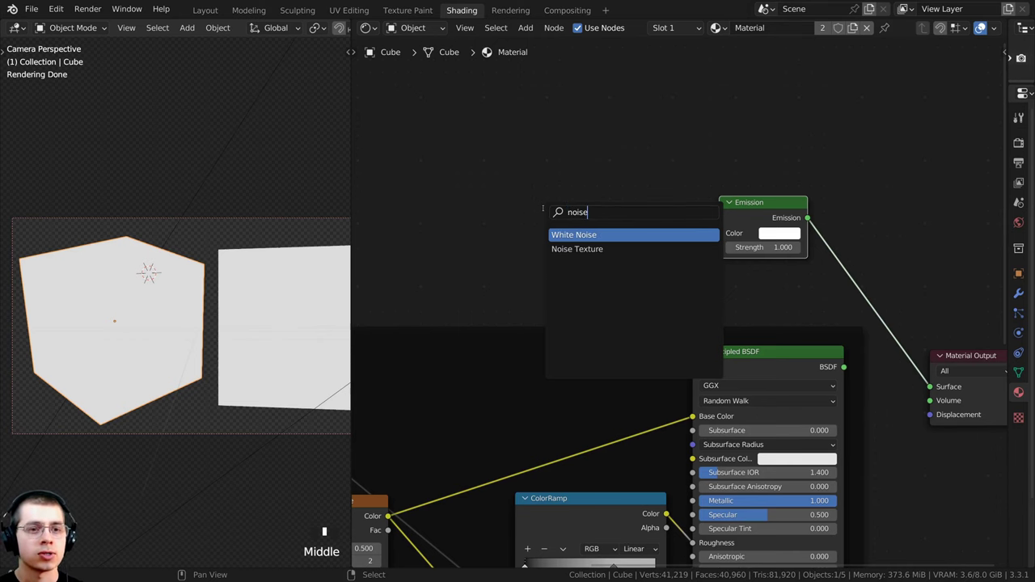
click(573, 244)
click(455, 173)
middle_drag(455, 173, 642, 173)
drag(642, 173, 554, 188)
- Connect the Texture Coordinate's Object output to the new Noise Texture's Vector, and the texture's Fac to the Emission's Color
scroll(558, 190, down, 2)
mouse_move(594, 198)
middle_down()
mouse_move(530, 198)
mouse_move(587, 216)
middle_up()
scroll(587, 217, down, 2)
scroll(390, 443, up, 1)
middle_drag(391, 444, 501, 414)
click(484, 449)
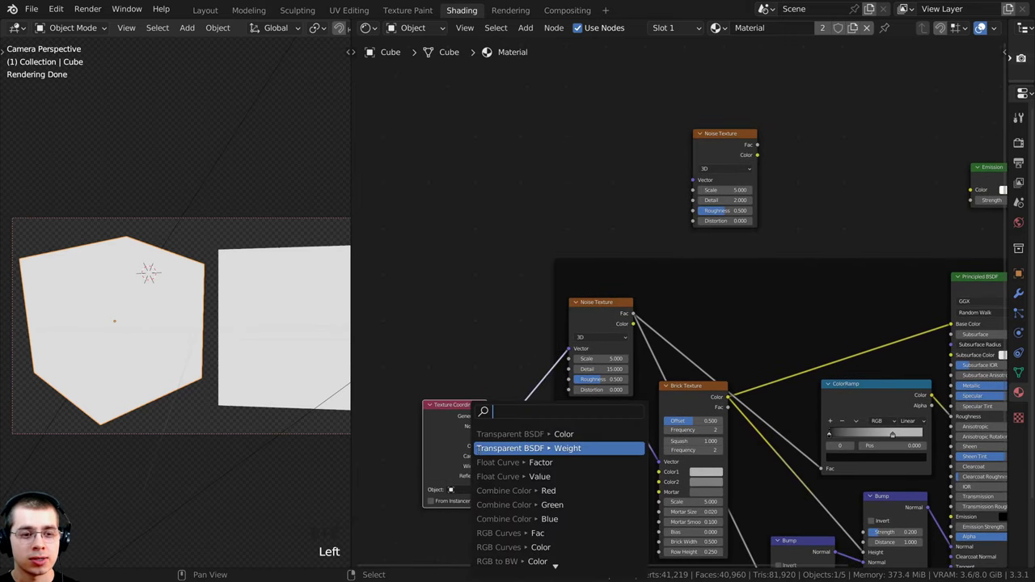
drag(487, 446, 657, 162)
middle_drag(647, 165, 482, 233)
scroll(498, 253, up, 1)
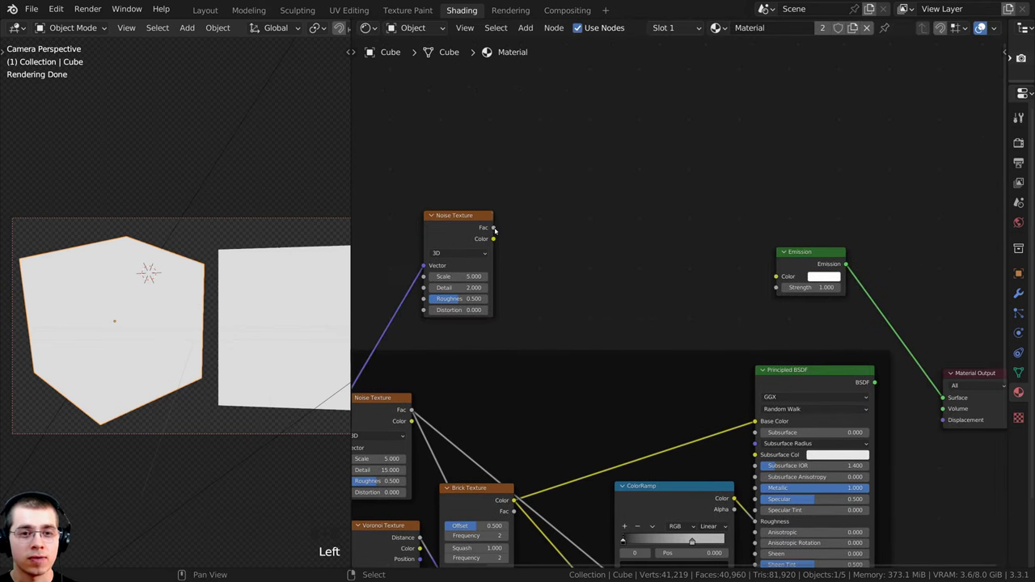
drag(492, 228, 776, 277)
scroll(556, 229, up, 1)
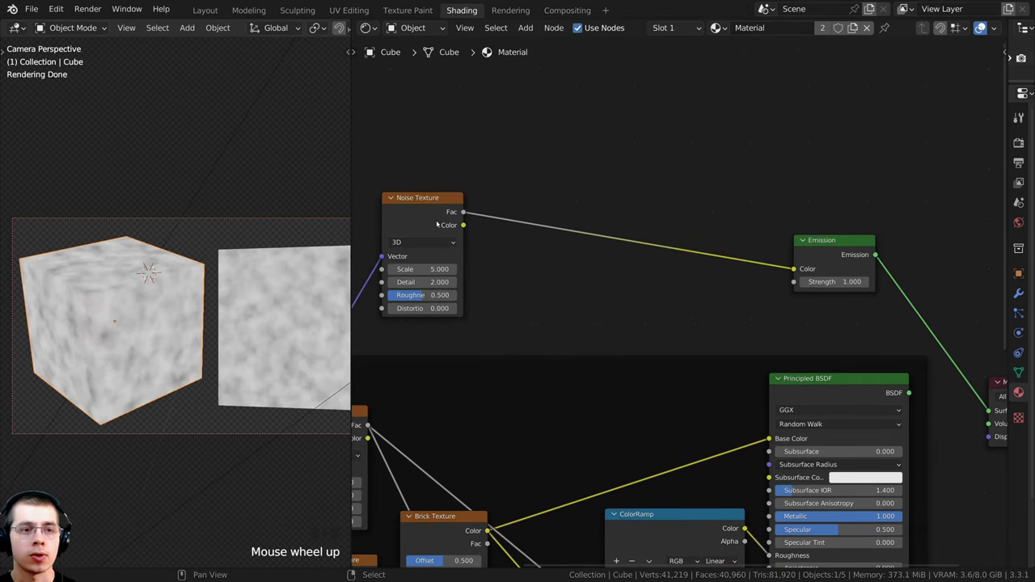
- Set the new Noise Texture's Scale to 3
scroll(436, 224, up, 3)
click(494, 171)
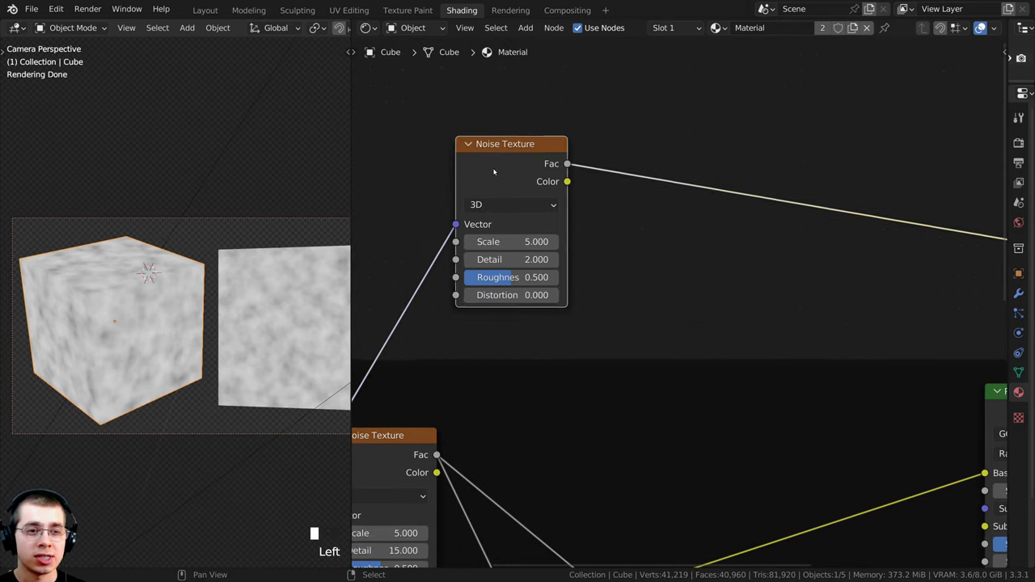
drag(494, 171, 493, 173)
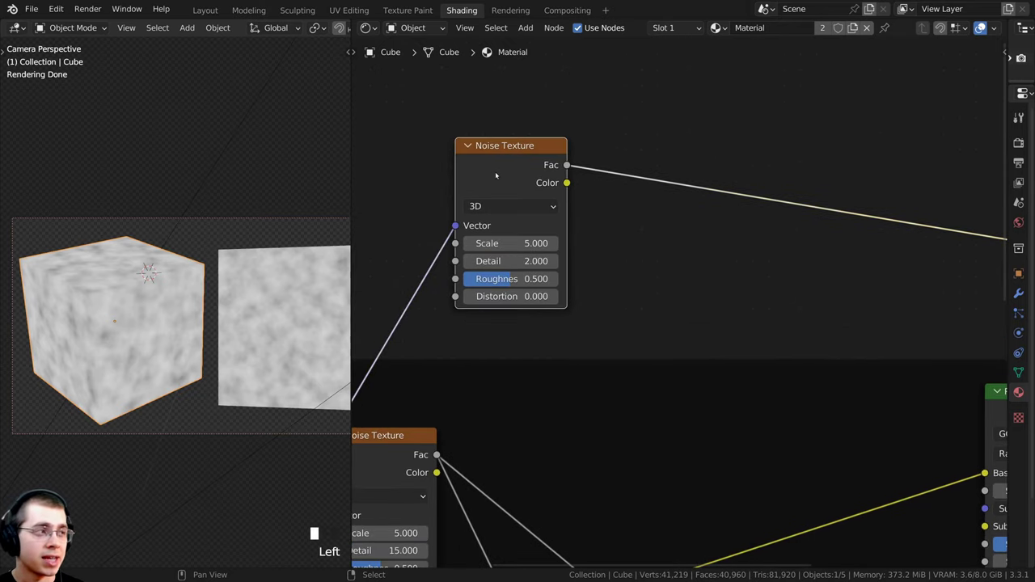
click(508, 245)
text(3)
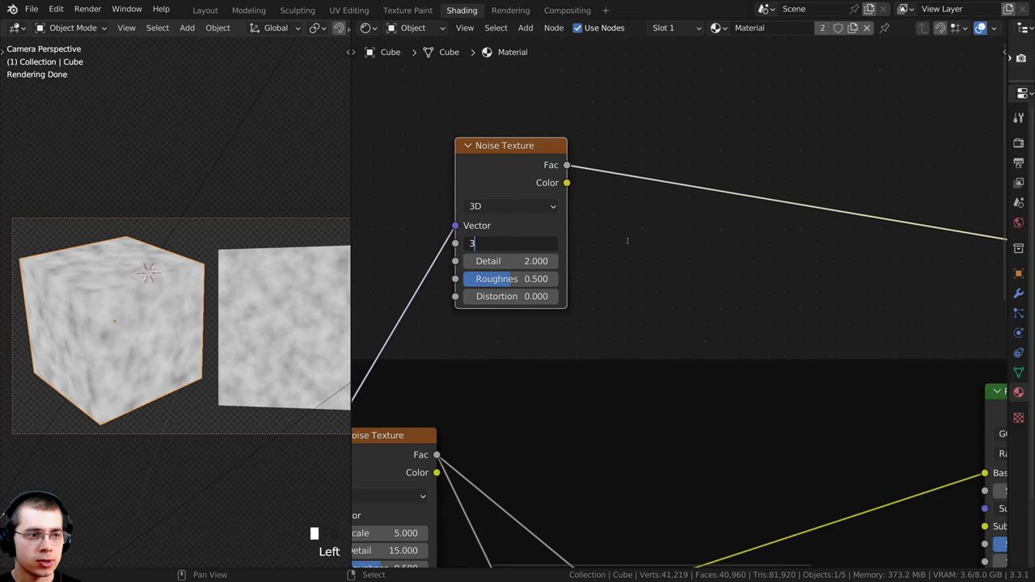
click(627, 241)
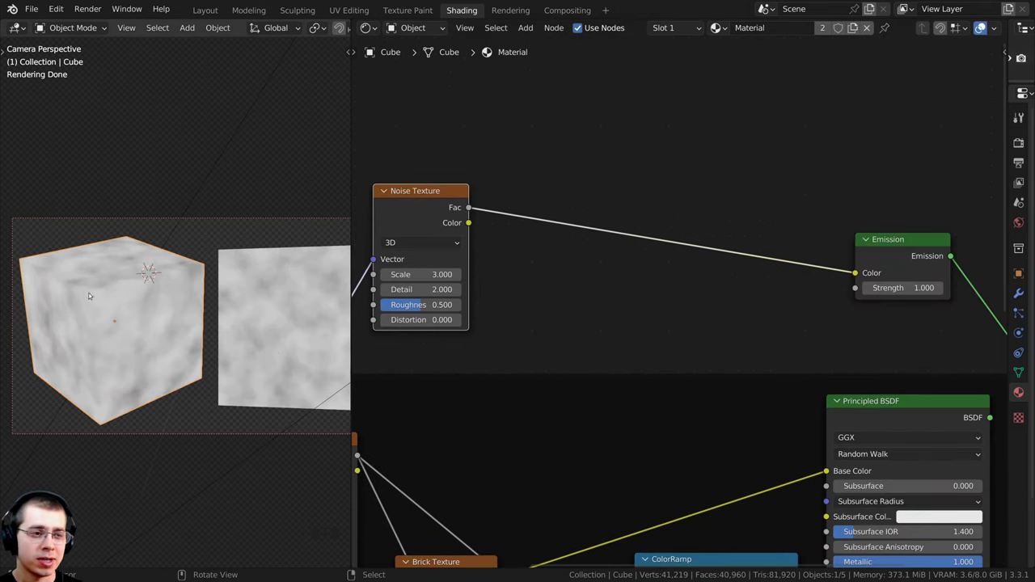
- Insert a ColorRamp node between the new Noise Texture's Fac and the Emission's Color
scroll(501, 235, down, 1)
middle_drag(558, 201, 559, 200)
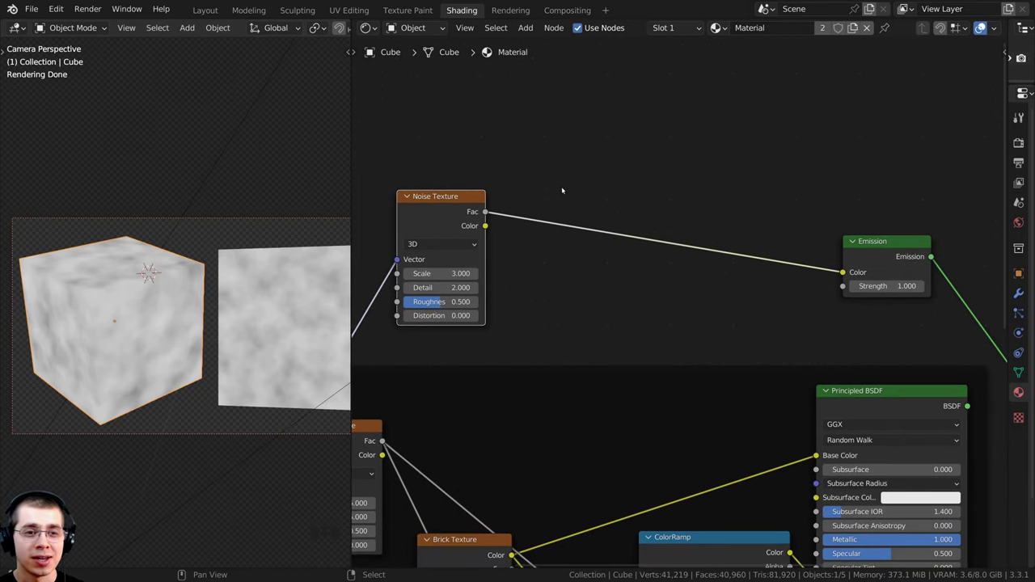
key(shift+a)
click(527, 183)
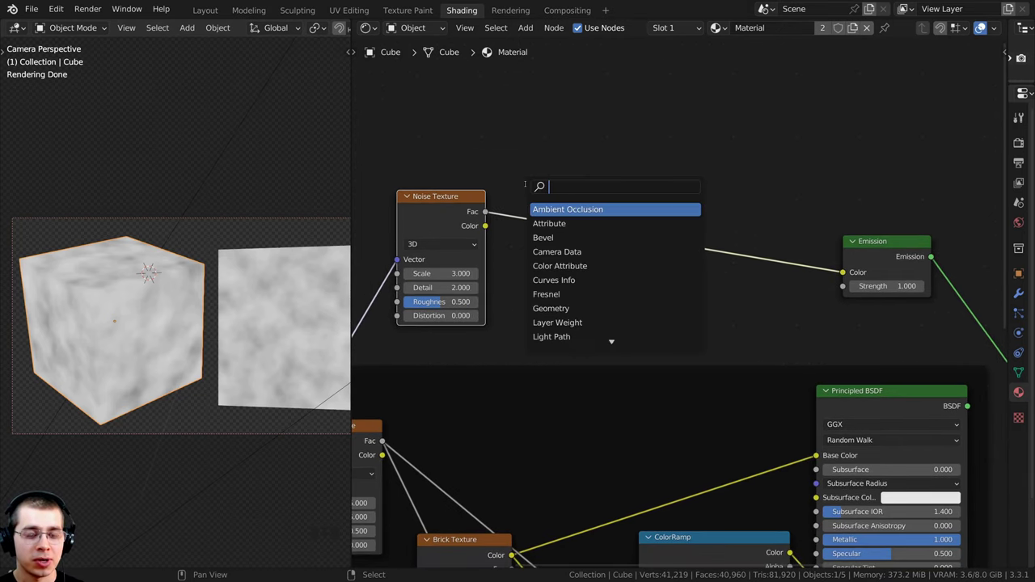
text(col)
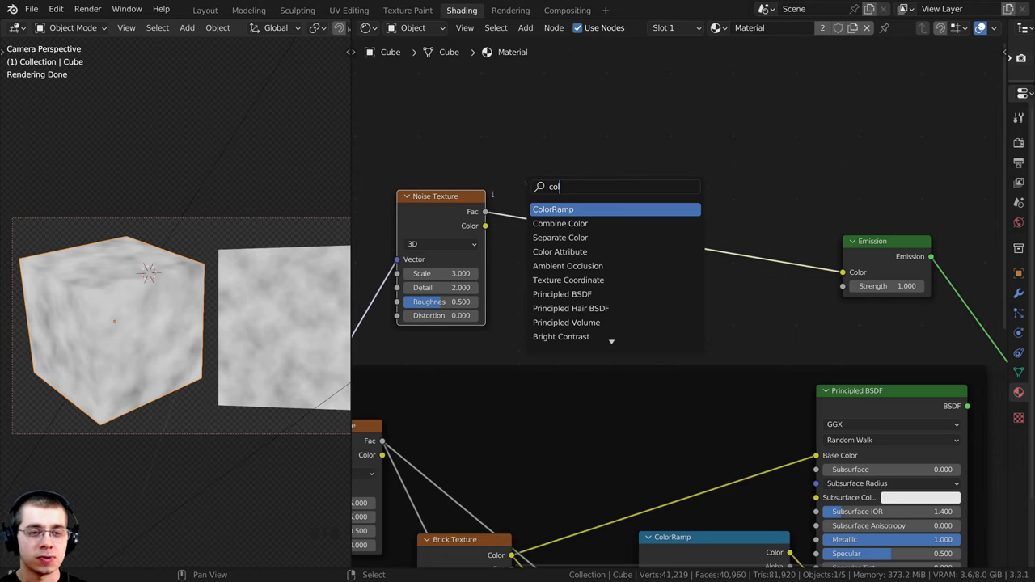
key(Return)
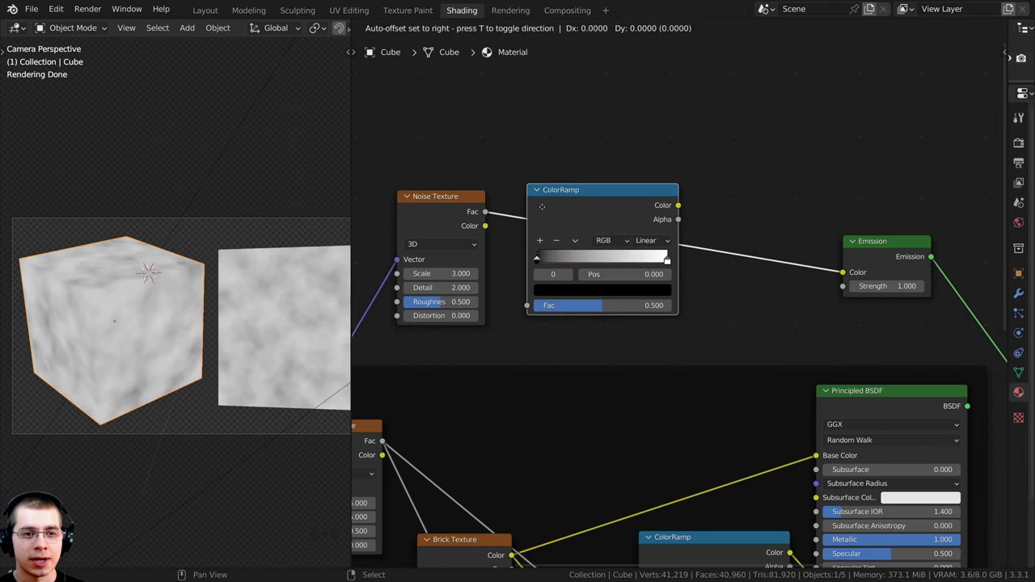
click(571, 209)
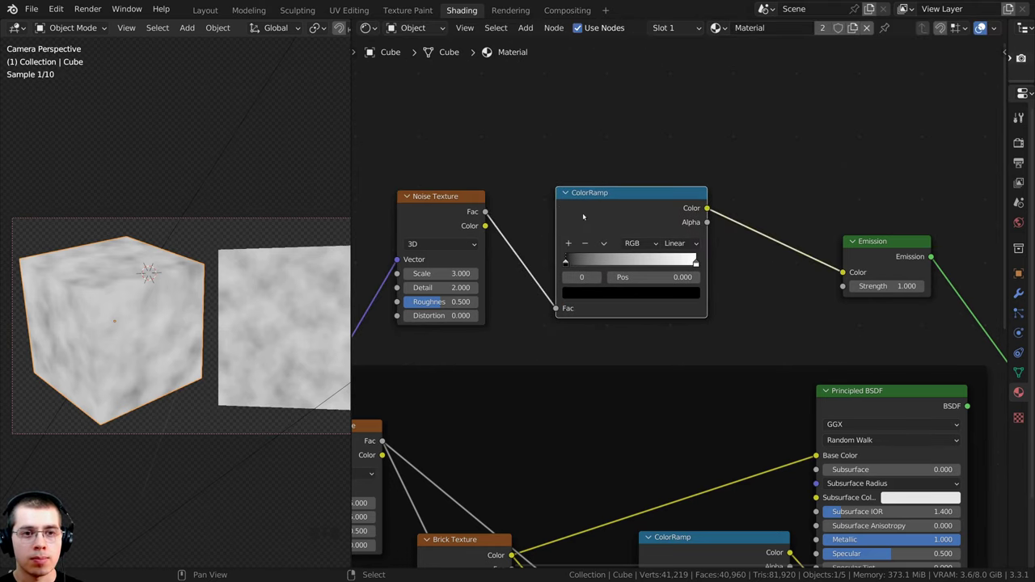
drag(583, 212, 605, 212)
- Change the new ColorRamp's first stop, at position 0, from black to a saturated bright green
scroll(599, 208, up, 2)
middle_drag(589, 307, 576, 349)
scroll(584, 338, up, 3)
scroll(579, 323, down, 3)
click(576, 348)
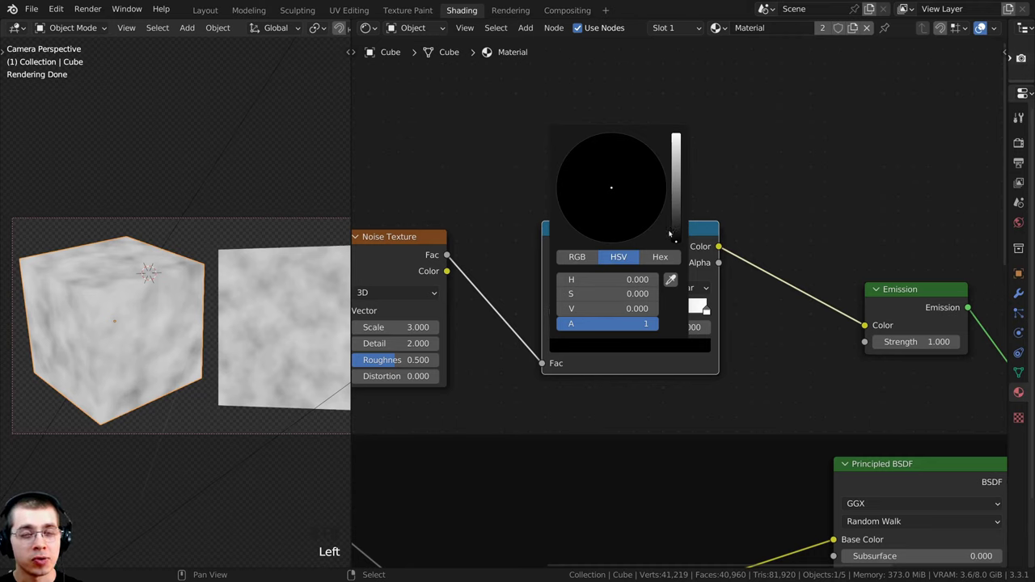
drag(673, 240, 676, 135)
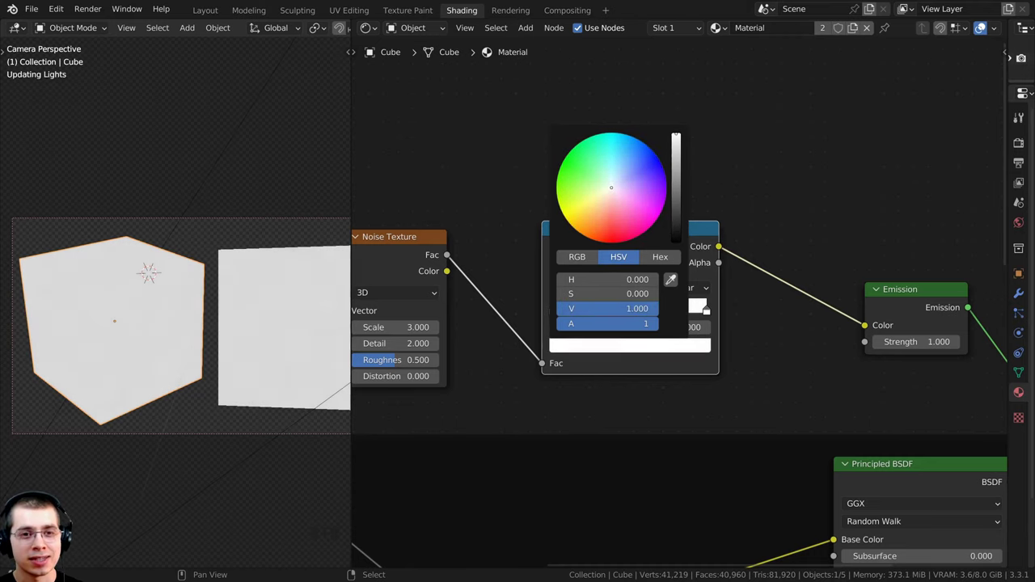
click(599, 182)
drag(599, 183, 559, 170)
drag(676, 139, 676, 152)
scroll(707, 311, up, 3)
middle_drag(707, 311, 712, 289)
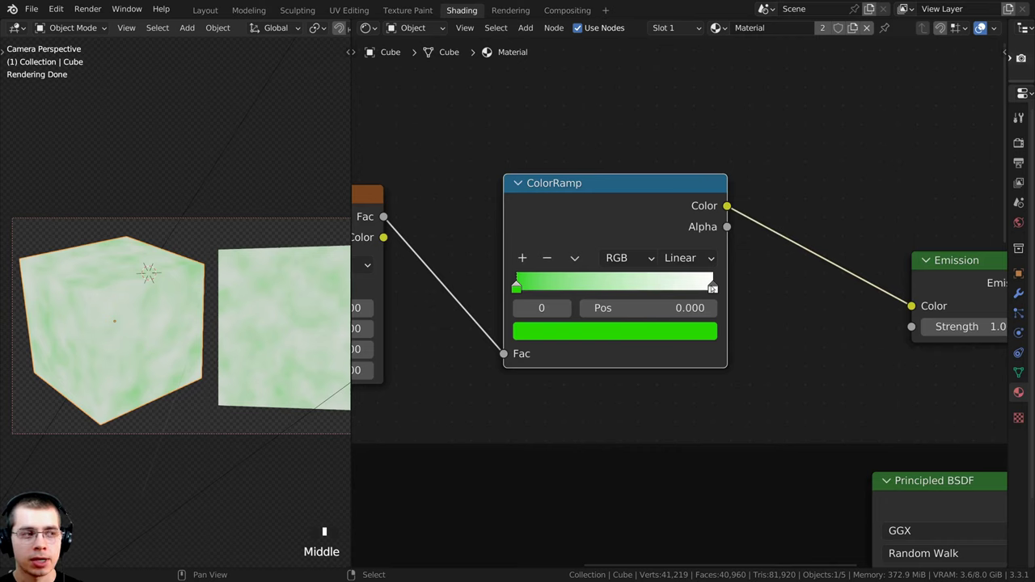
- Recolour the ColorRamp's last stop to a bright yellow-green and move its first stop to position 0.325
click(712, 287)
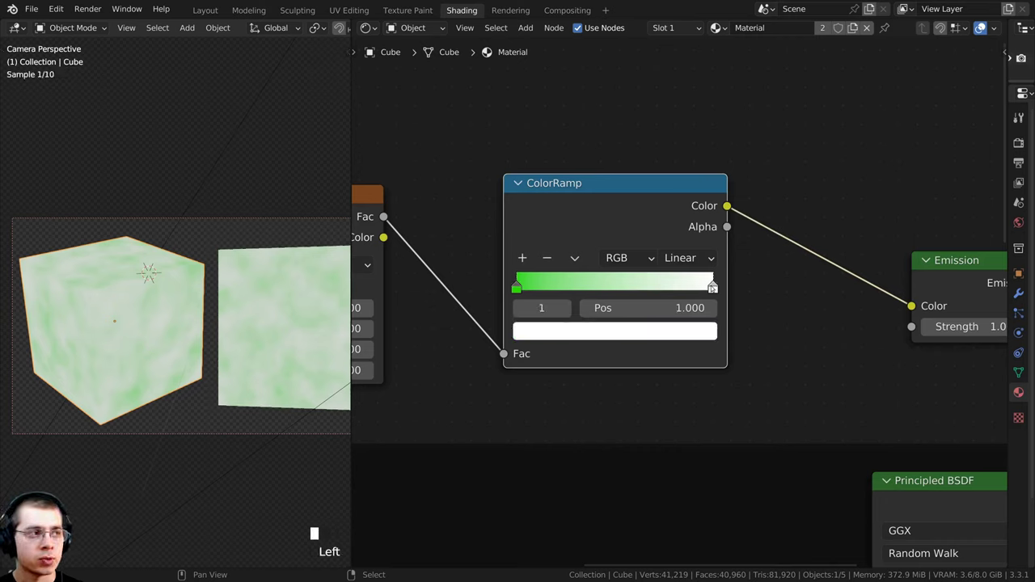
click(622, 332)
mouse_move(588, 132)
mouse_down()
mouse_move(541, 112)
mouse_move(537, 135)
mouse_up()
middle_drag(626, 287, 612, 274)
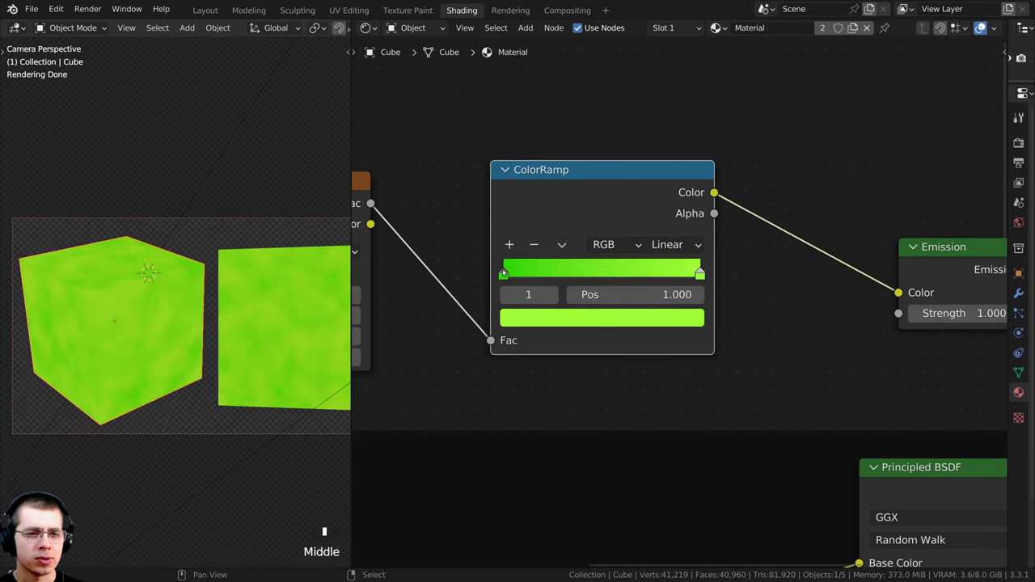
drag(503, 273, 567, 273)
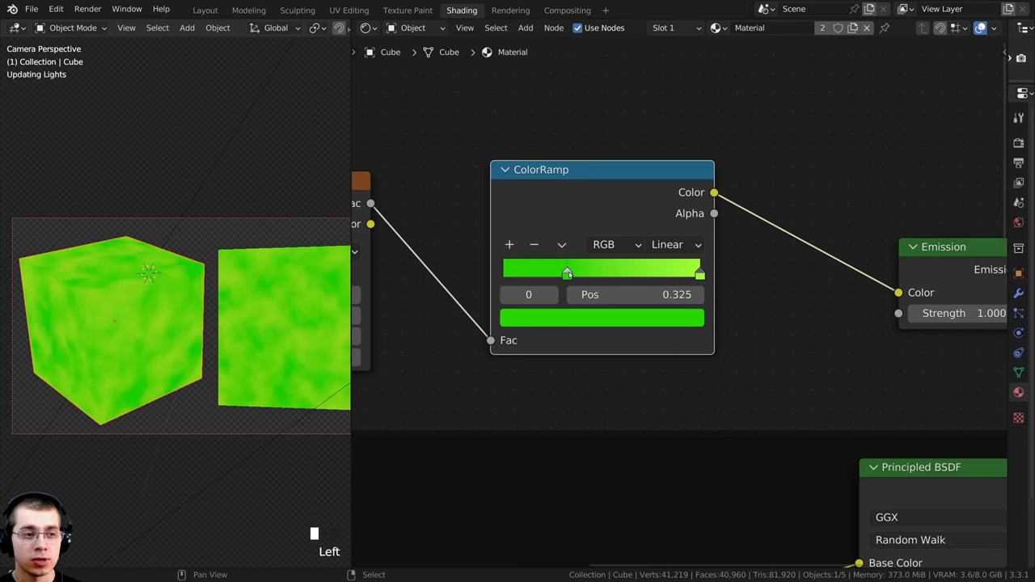
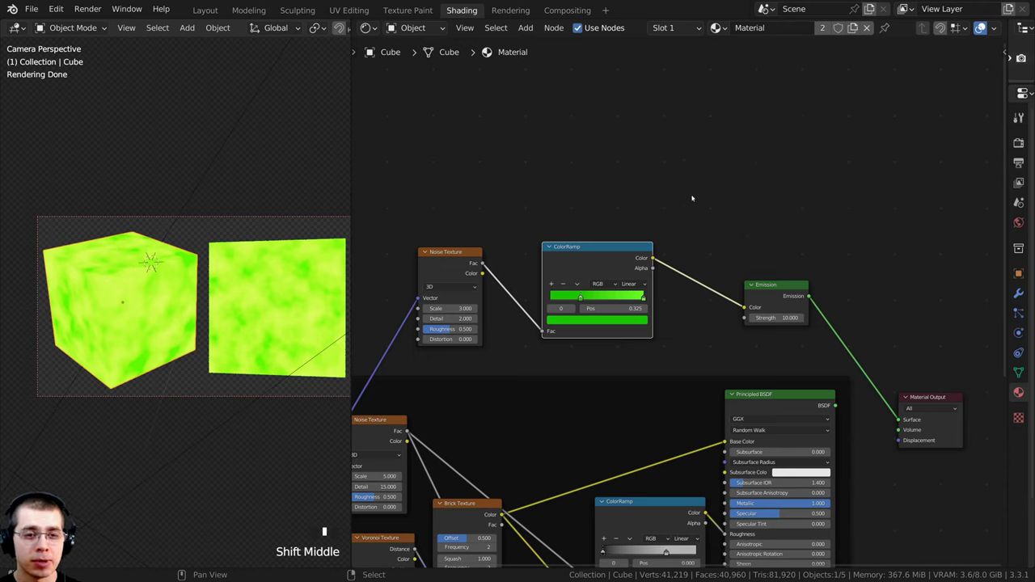
- Group the upper Noise Texture, green ColorRamp and Emission nodes in a frame and arrange them closer together
drag(852, 136, 391, 349)
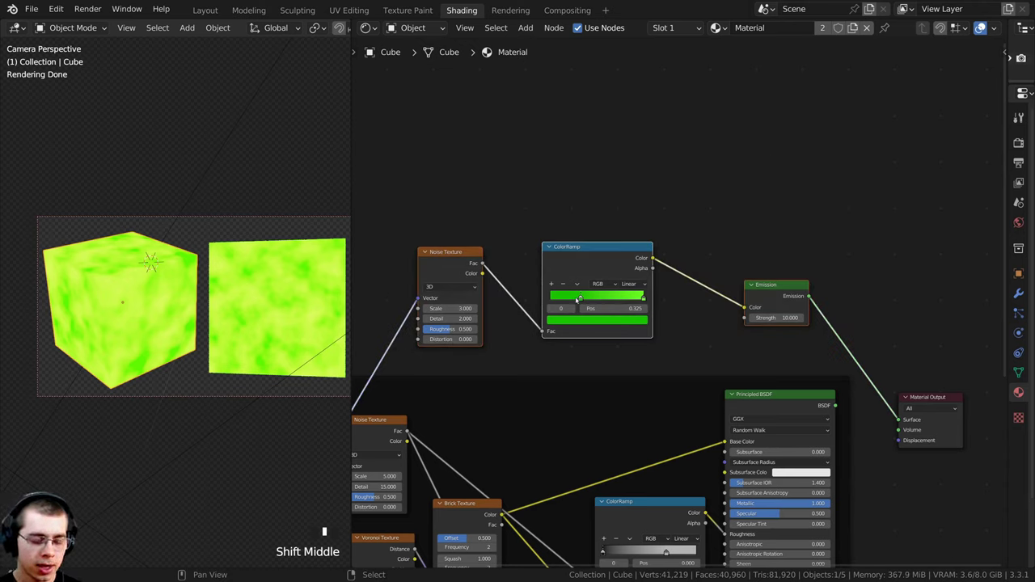
key(ctrl+j)
mouse_move(767, 290)
mouse_down()
mouse_move(698, 289)
mouse_move(756, 285)
mouse_up()
drag(599, 264, 658, 272)
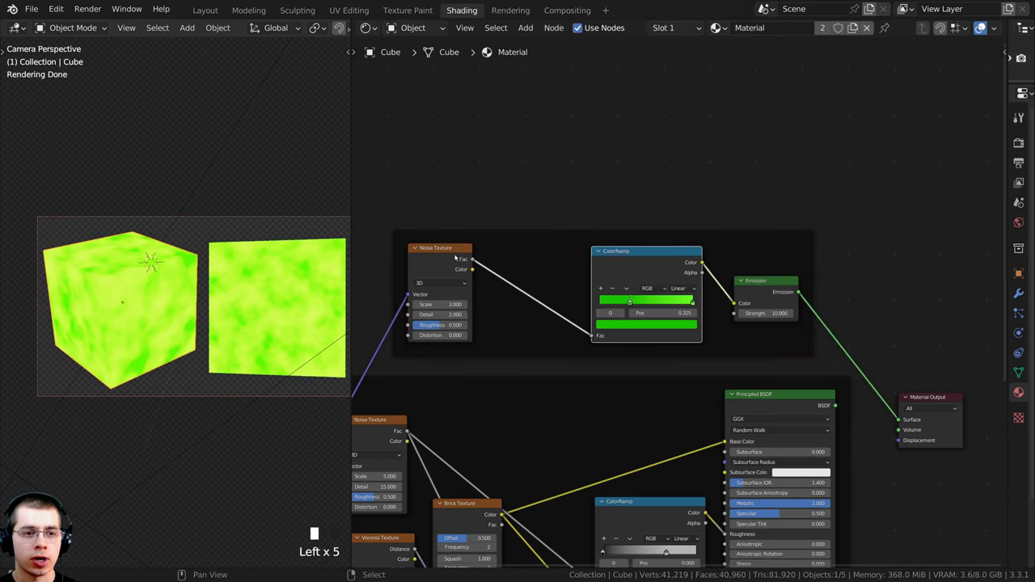
drag(455, 254, 580, 251)
drag(637, 279, 622, 279)
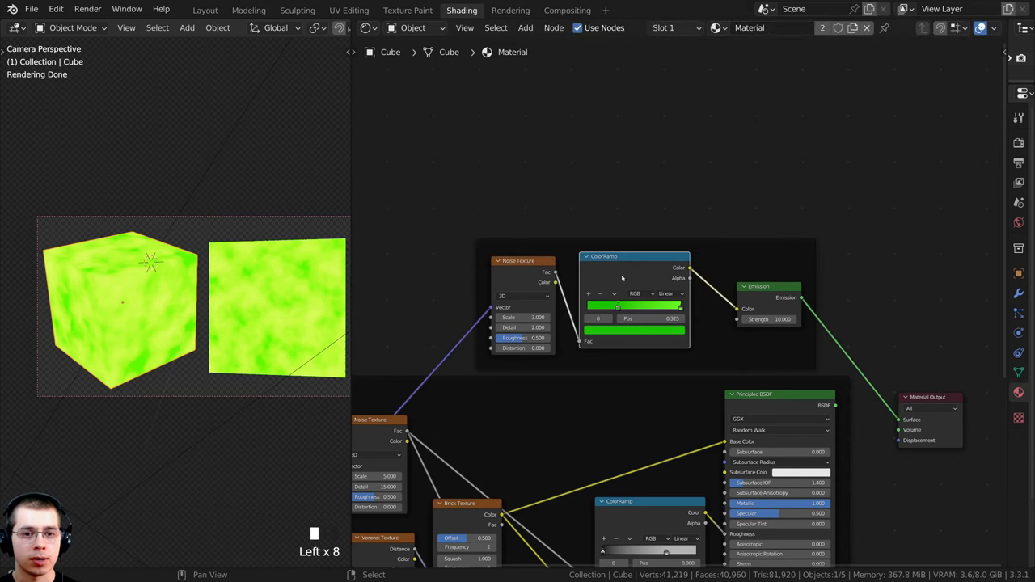
drag(757, 289, 751, 289)
drag(718, 243, 715, 239)
middle_drag(716, 240, 665, 175)
scroll(726, 347, up, 1)
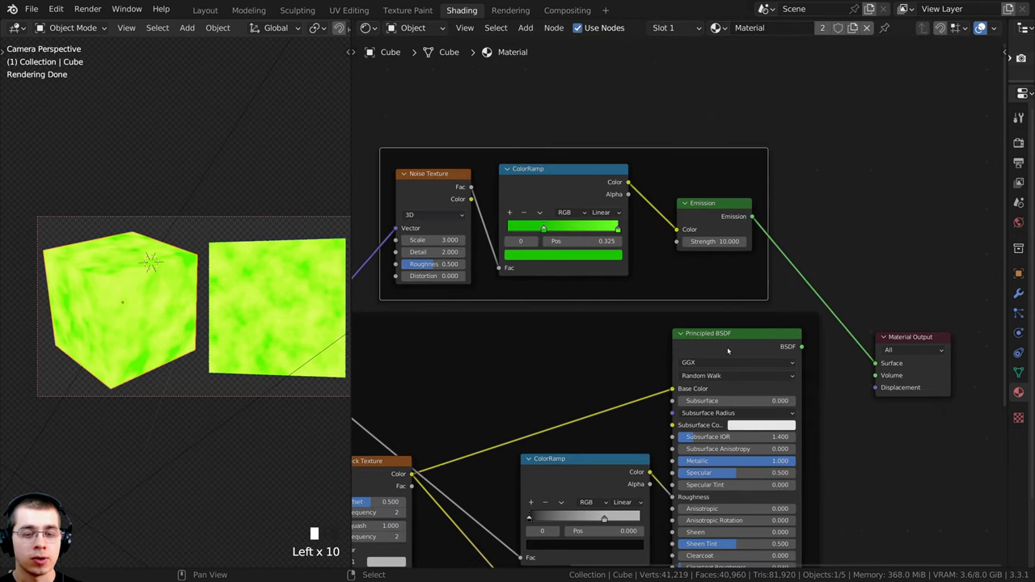
- Preview the Principled BSDF and Emission shaders in turn on the cube
ctrl+shift+click(654, 252)
ctrl+shift+click(653, 252)
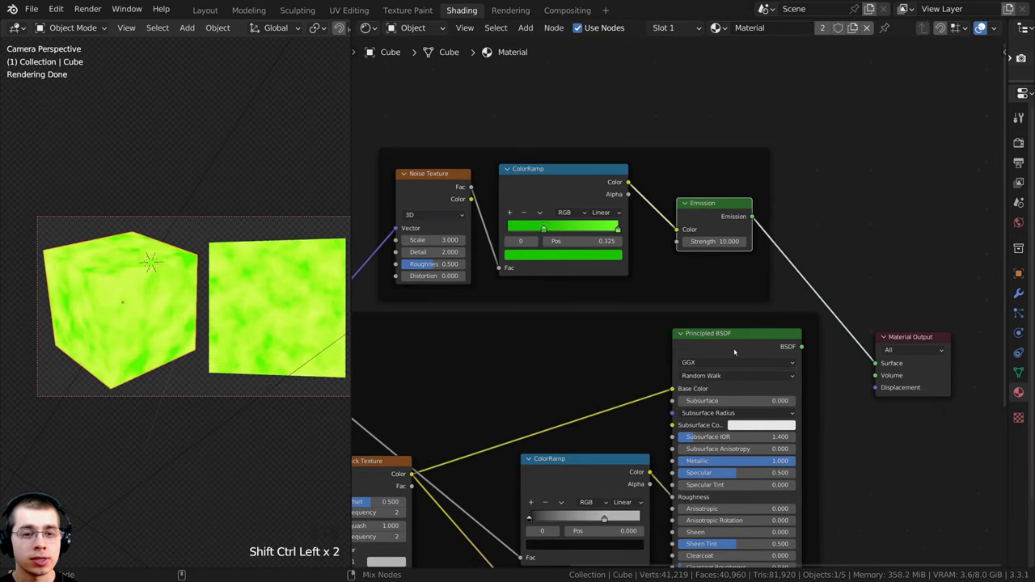
ctrl+shift+click(704, 226)
ctrl+shift+click(703, 226)
middle_drag(735, 271, 683, 266)
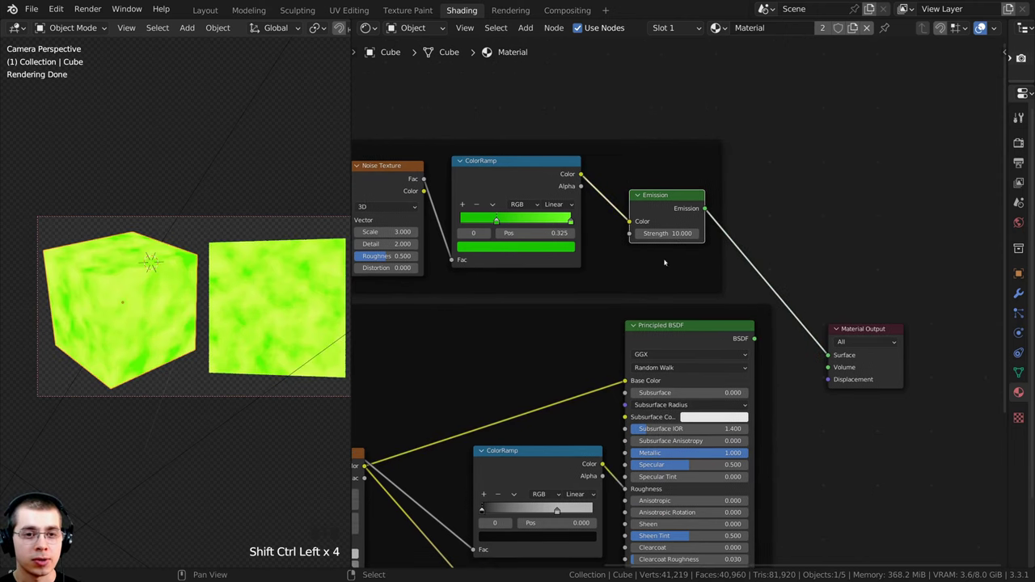
- Combine the Emission and Principled BSDF nodes through a Mix Shader feeding the Material Output
click(673, 207)
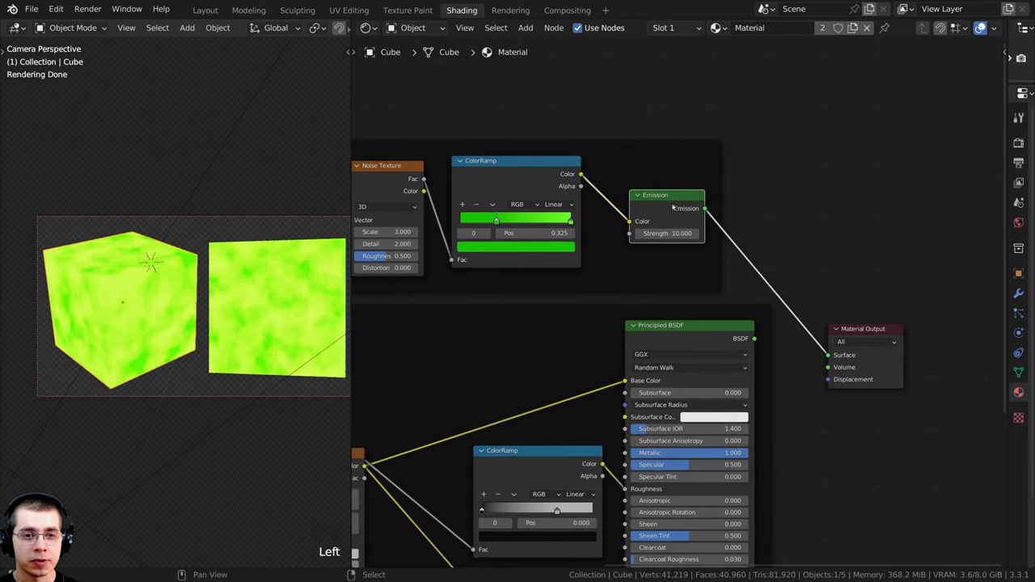
shift+click(682, 332)
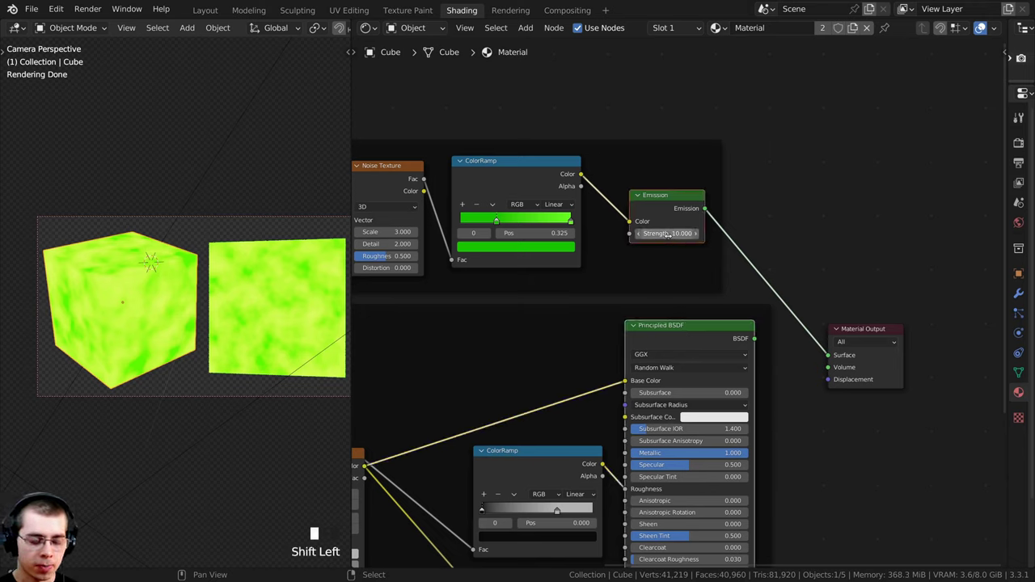
key(ctrl+0)
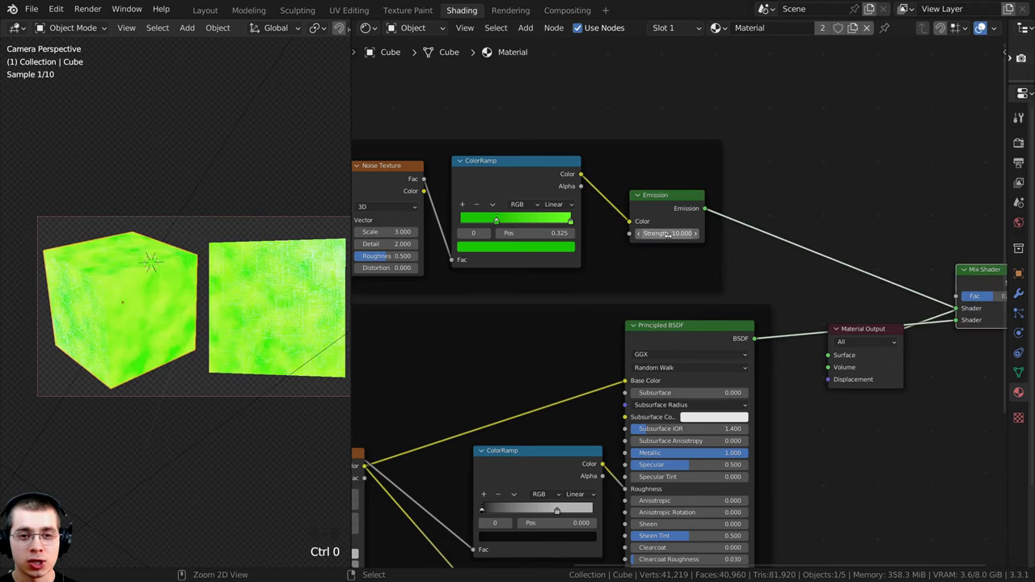
- Place the Mix Shader beside the two framed groups and the Material Output directly after it
scroll(974, 273, down, 1)
middle_drag(974, 272, 787, 246)
drag(786, 247, 622, 205)
scroll(633, 222, up, 1)
scroll(634, 223, up, 2)
drag(688, 292, 773, 191)
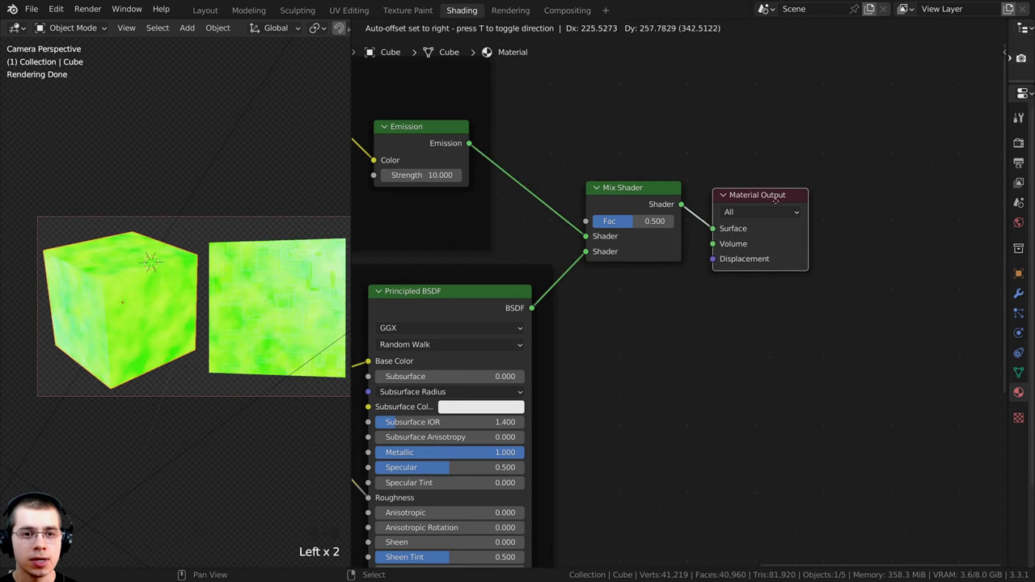
drag(638, 191, 617, 191)
click(745, 191)
middle_drag(708, 204, 836, 256)
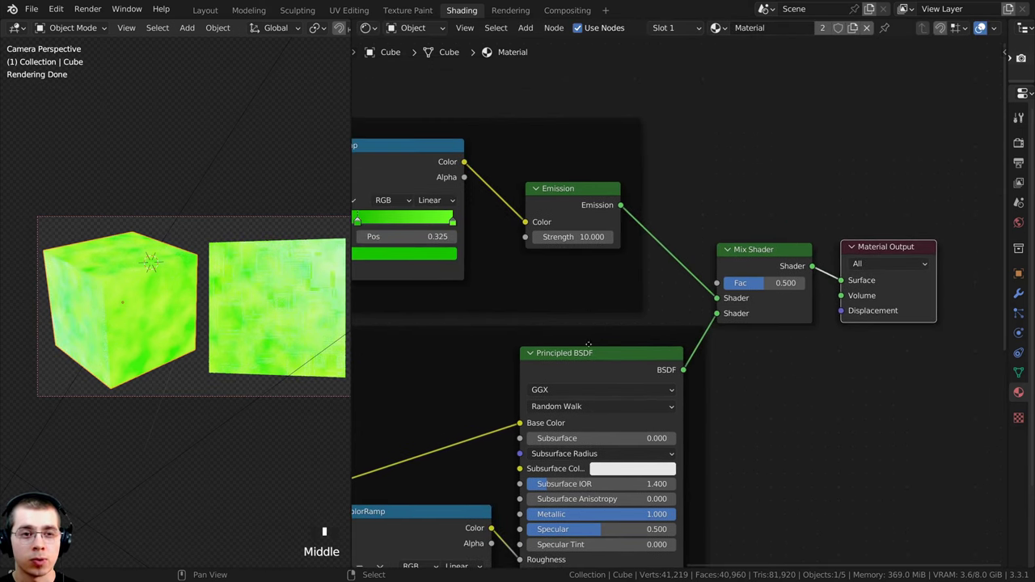
- Try a Mix Shader Fac of 0.733 and examine the blend on the cube and plane
scroll(687, 301, up, 1)
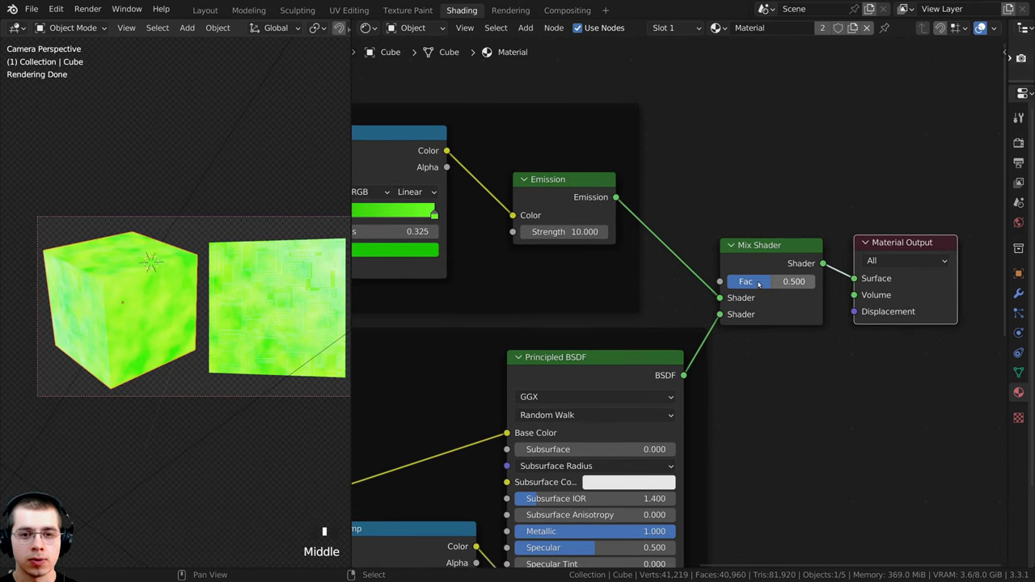
drag(758, 284, 780, 284)
scroll(709, 291, down, 2)
middle_drag(709, 290, 738, 287)
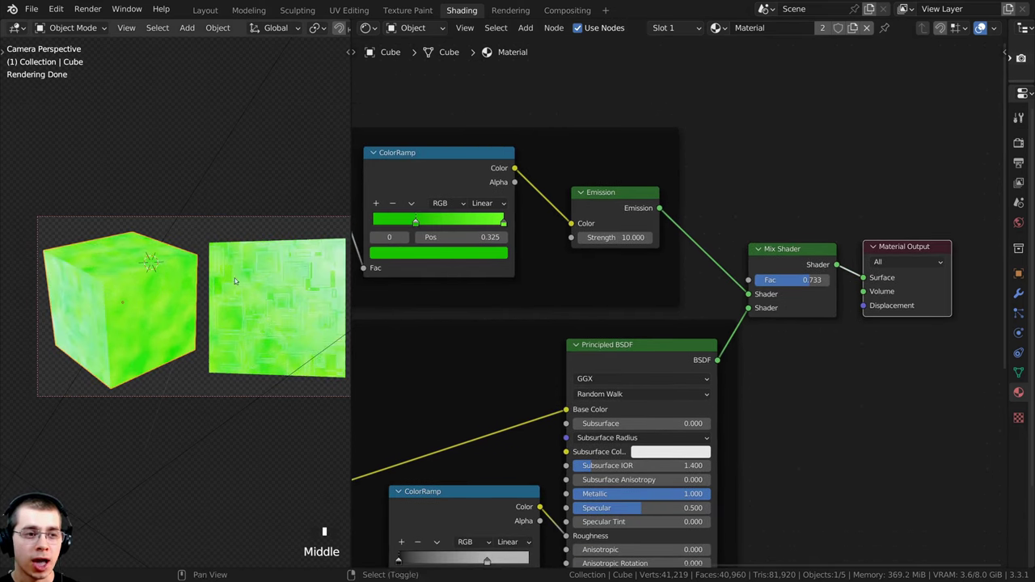
scroll(234, 280, up, 3)
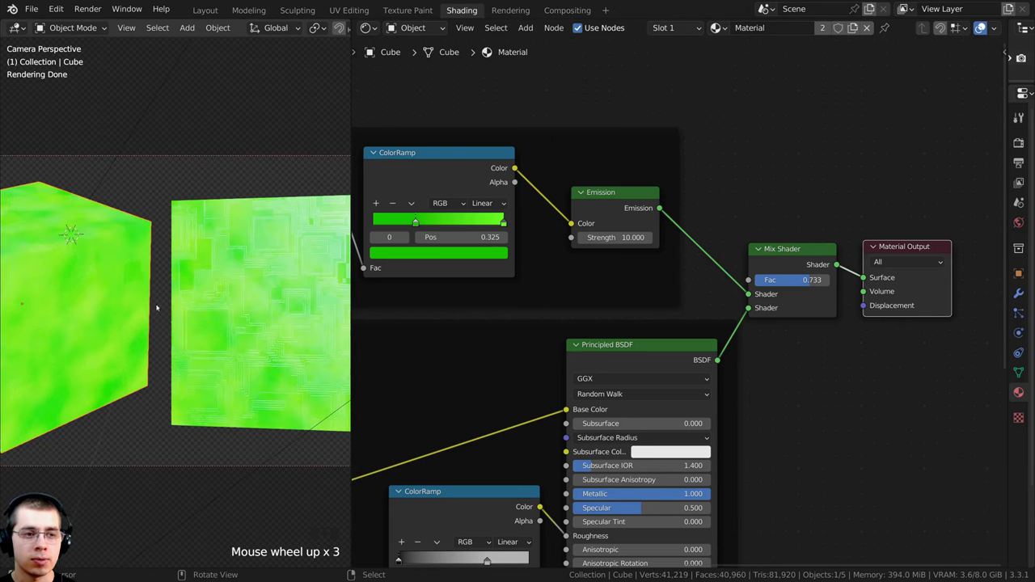
- Connect the Brick Texture's Color output to the Mix Shader's Fac and inspect the pattern on the cube
scroll(680, 306, down, 5)
middle_drag(680, 307, 742, 267)
middle_drag(620, 333, 701, 281)
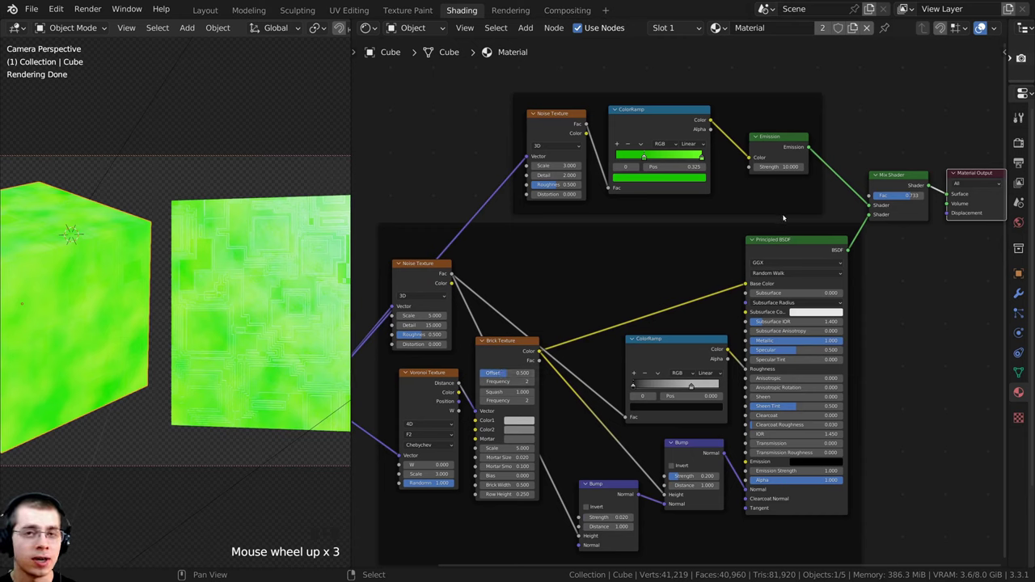
click(772, 146)
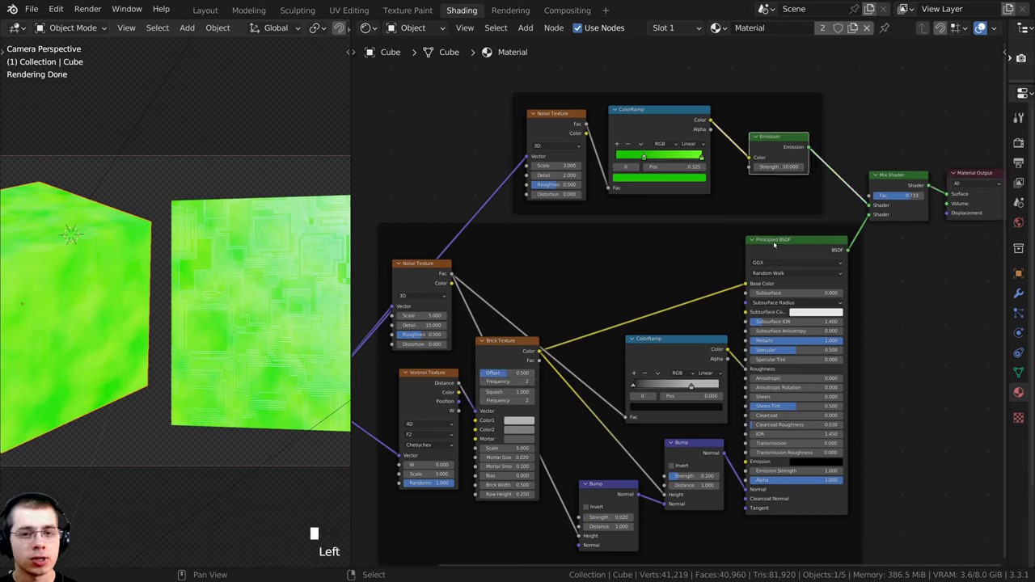
click(785, 248)
scroll(485, 360, up, 1)
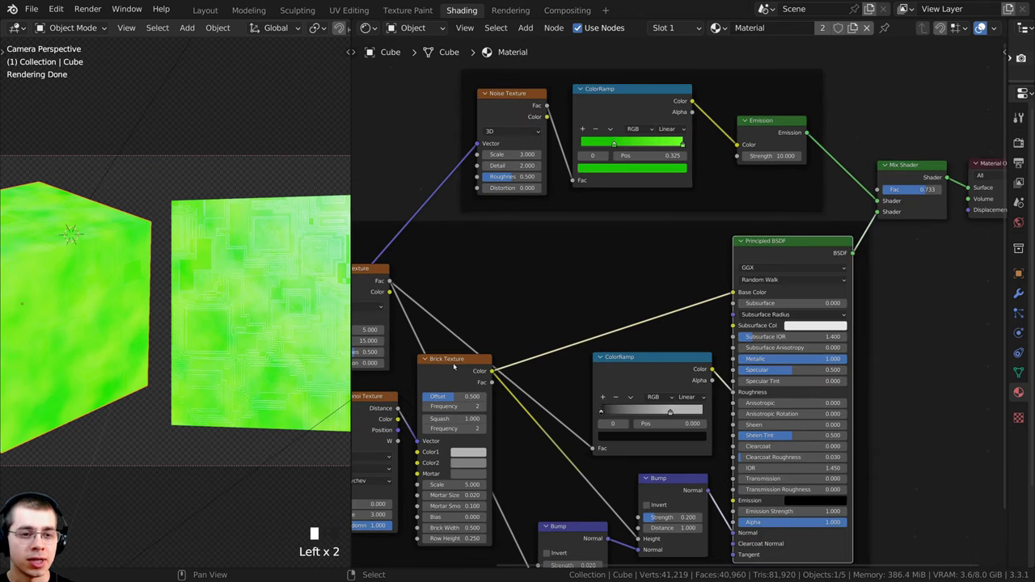
click(439, 368)
middle_drag(477, 379, 479, 402)
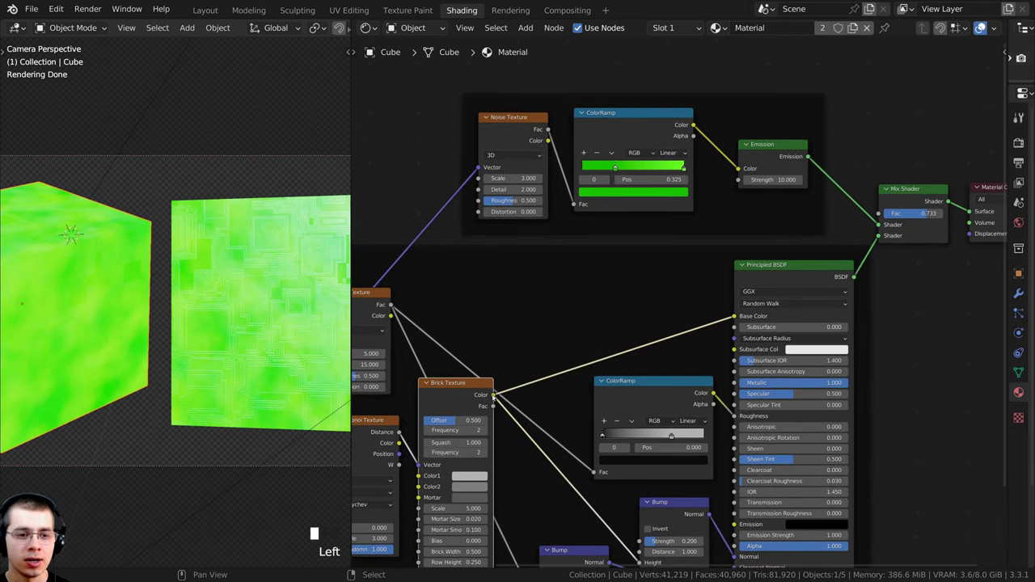
drag(493, 395, 880, 214)
scroll(219, 264, up, 3)
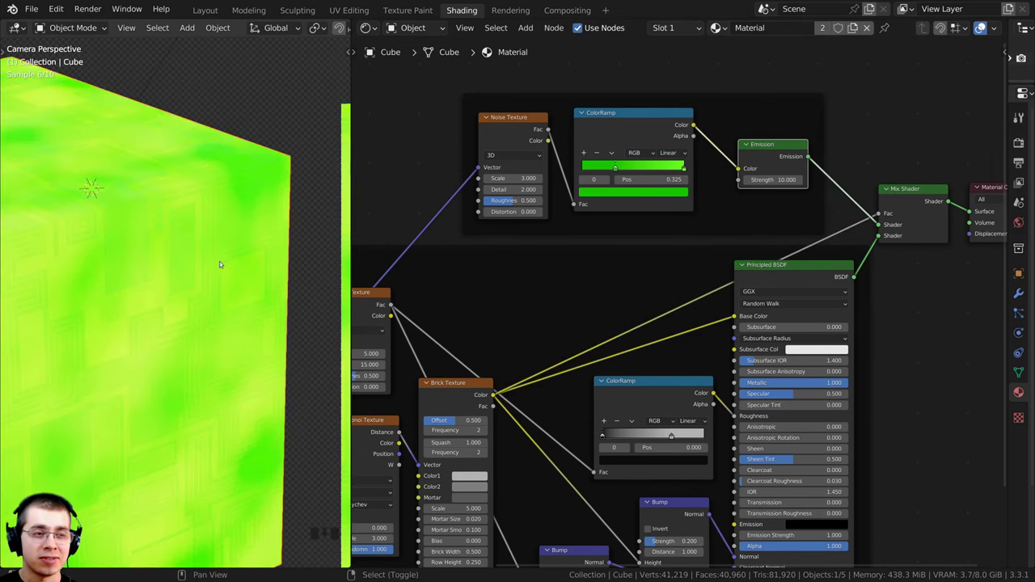
shift+middle_drag(219, 261, 241, 249)
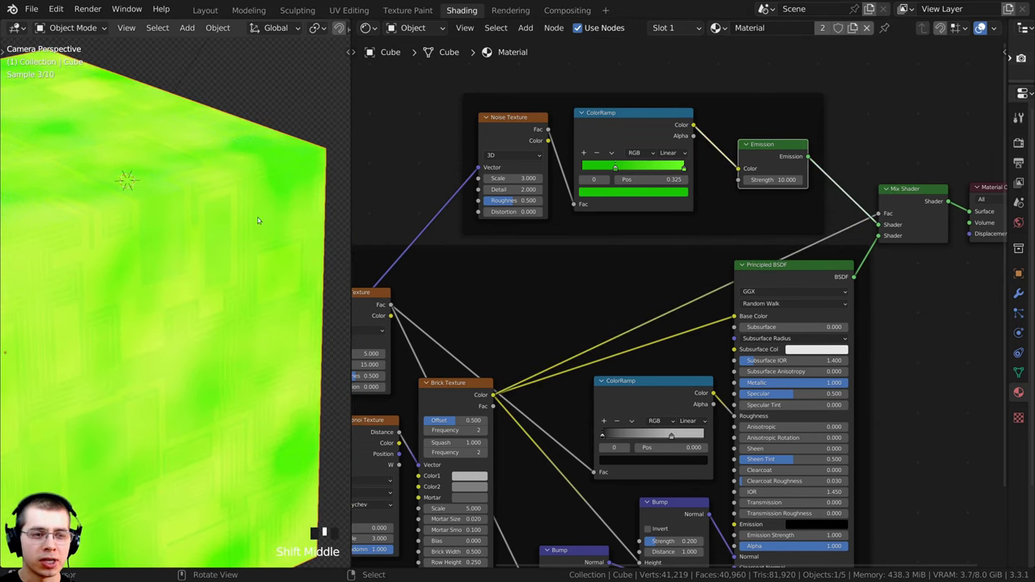
scroll(234, 218, down, 2)
- Insert a ColorRamp node on the link between the Brick Texture's Color and the Mix Shader's Fac
middle_drag(602, 284, 588, 283)
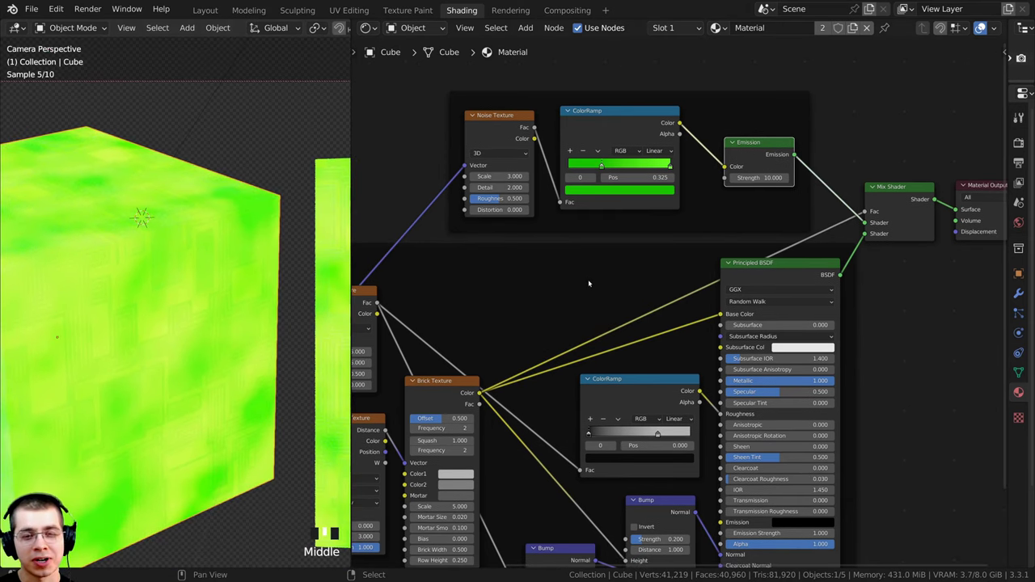
key(shift+a)
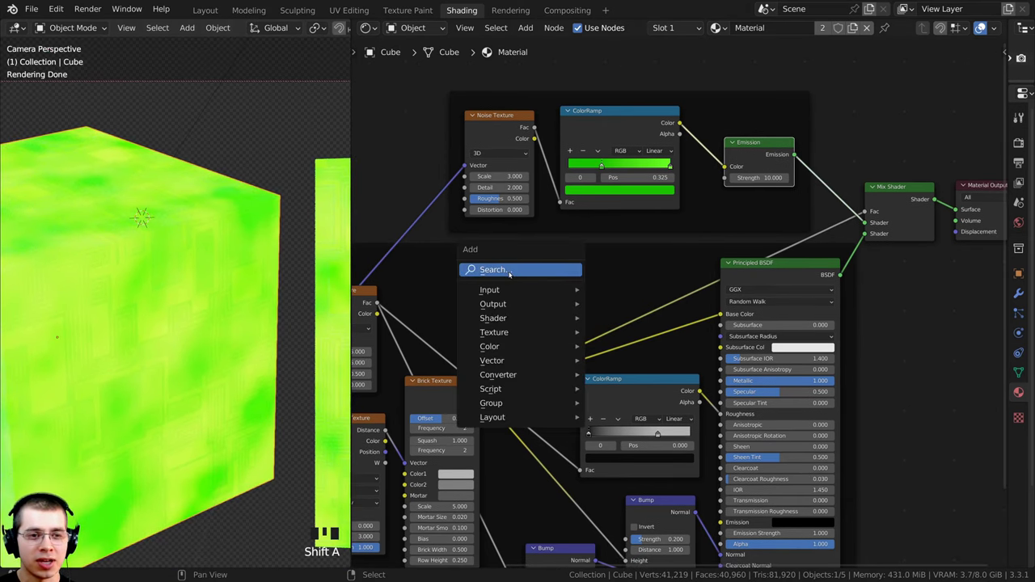
click(509, 271)
text(col)
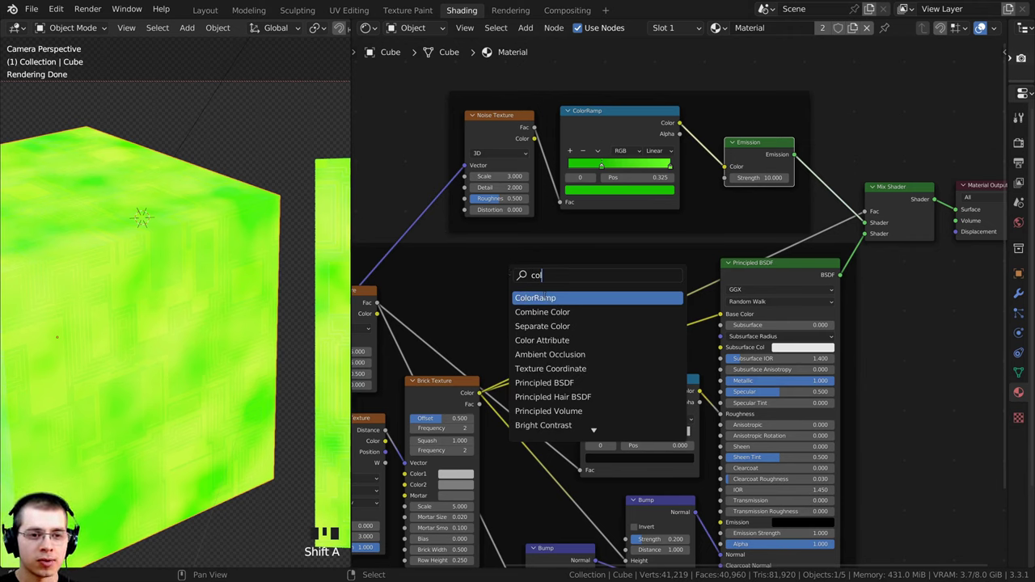
click(545, 297)
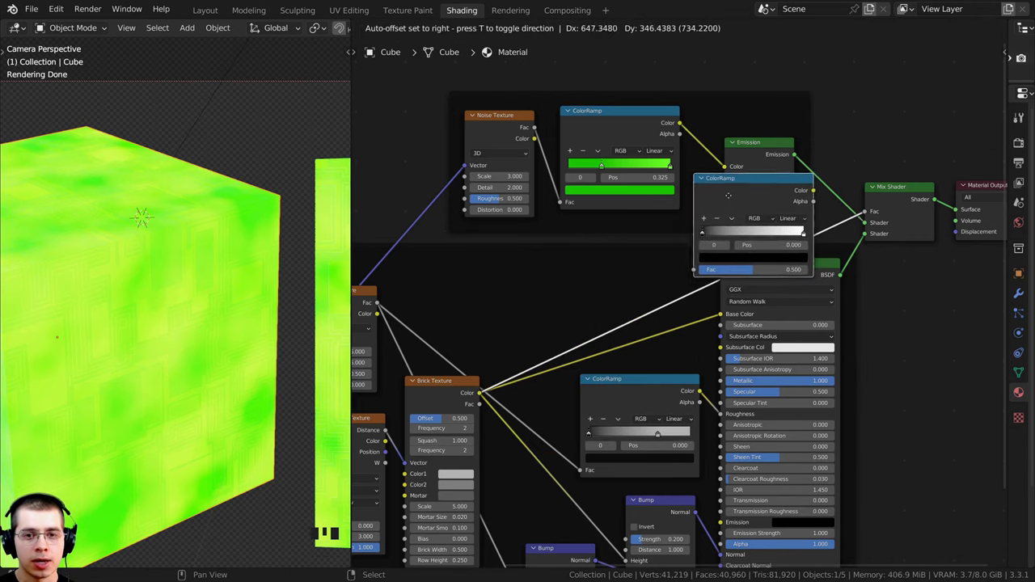
click(622, 253)
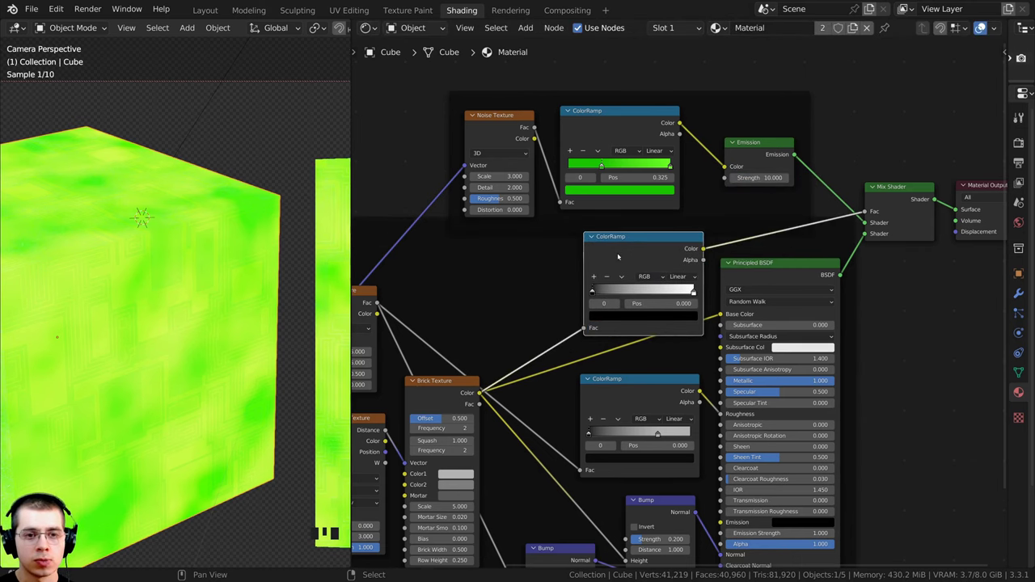
- Detach the new black-to-white ColorRamp from the metal nodes' frame
scroll(639, 260, down, 1)
middle_drag(639, 260, 657, 260)
drag(497, 240, 496, 270)
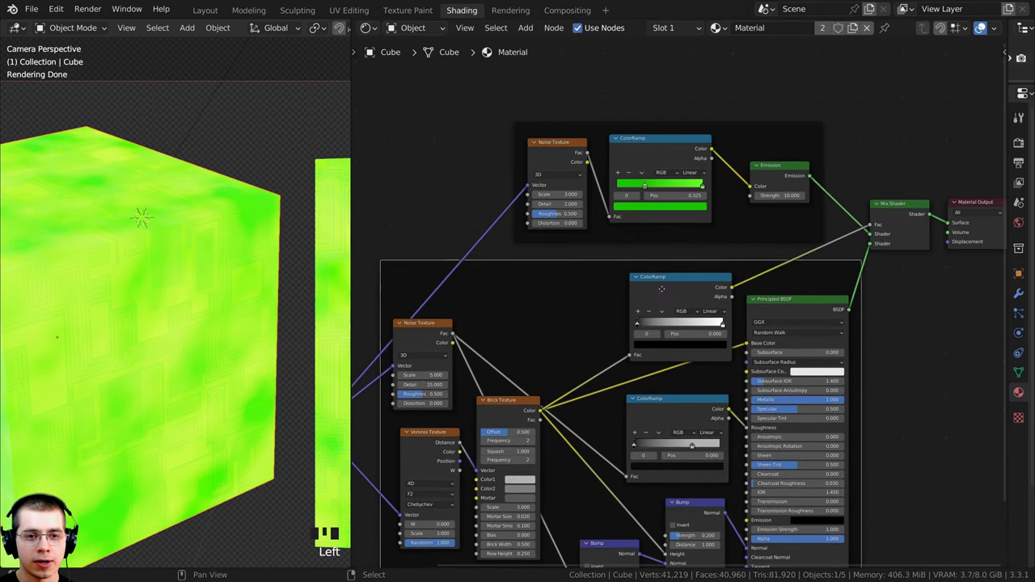
drag(661, 289, 628, 284)
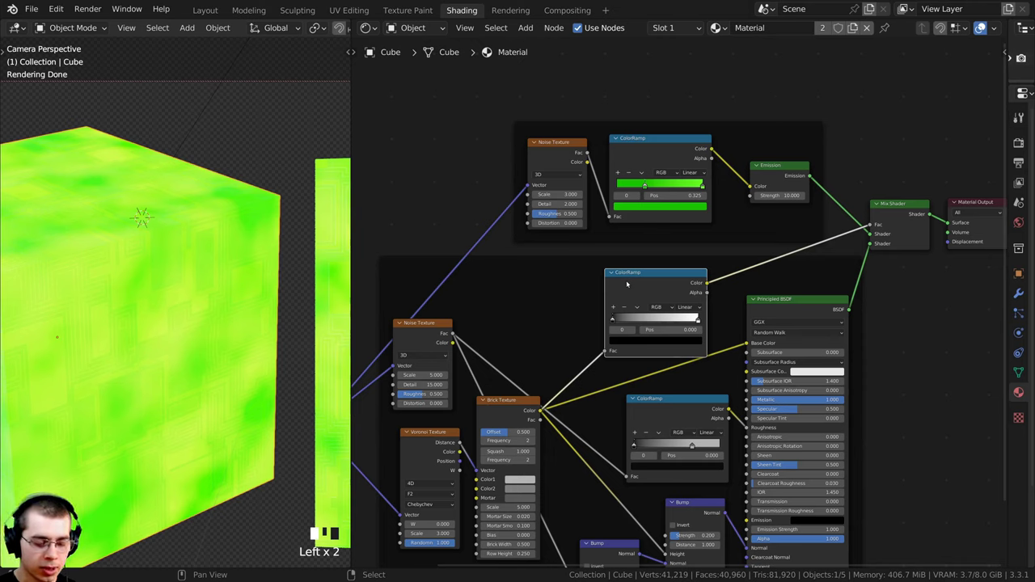
key(alt+p)
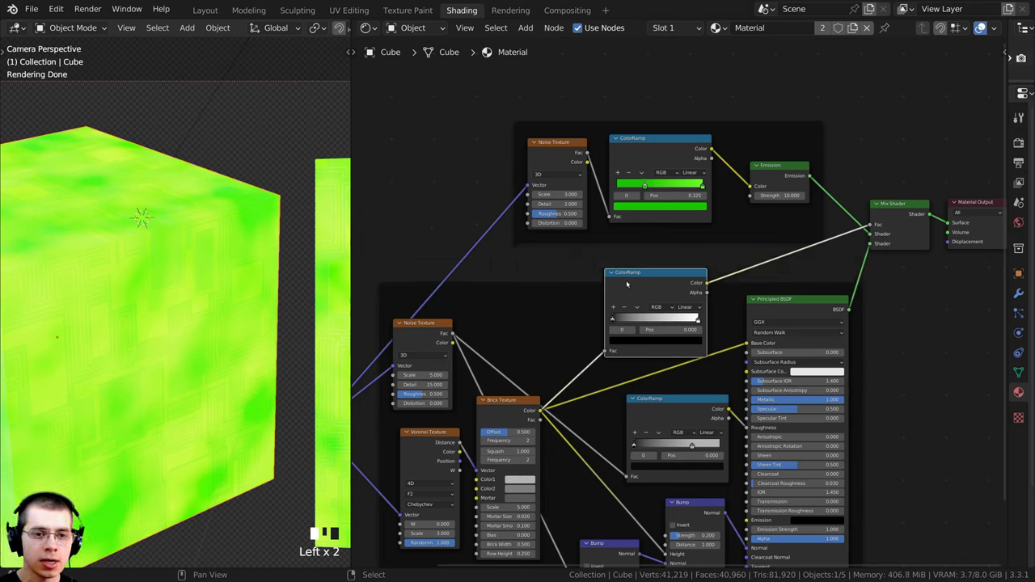
- Move the black-to-white ColorRamp into the emission frame above the Emission node and tidy the neighbouring nodes around it
drag(633, 284, 691, 88)
drag(672, 156, 664, 159)
drag(571, 161, 547, 166)
mouse_move(673, 69)
mouse_down()
mouse_move(661, 94)
mouse_move(664, 82)
mouse_up()
drag(781, 190, 776, 199)
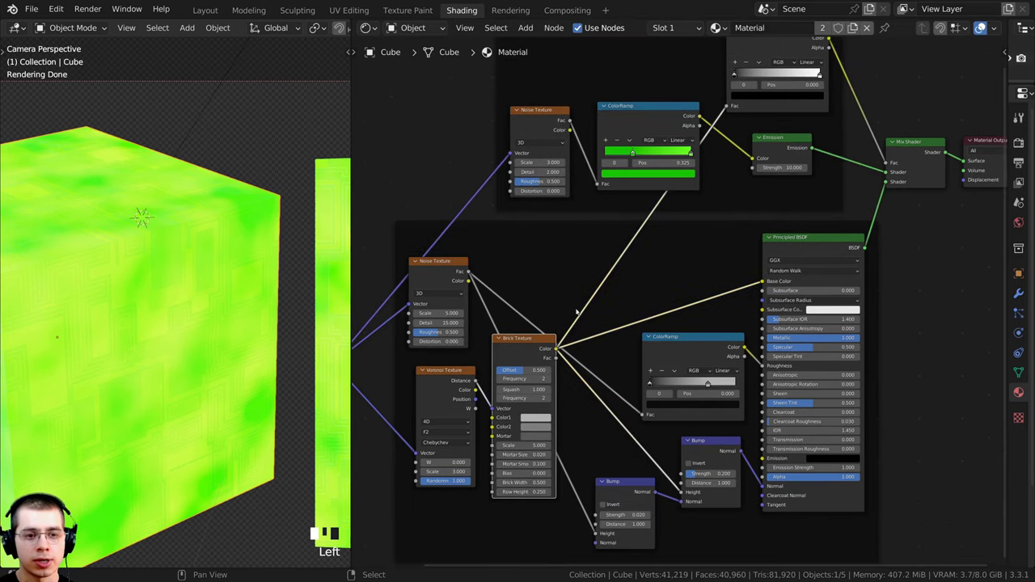
middle_drag(577, 312, 490, 441)
scroll(490, 442, up, 4)
drag(735, 131, 742, 143)
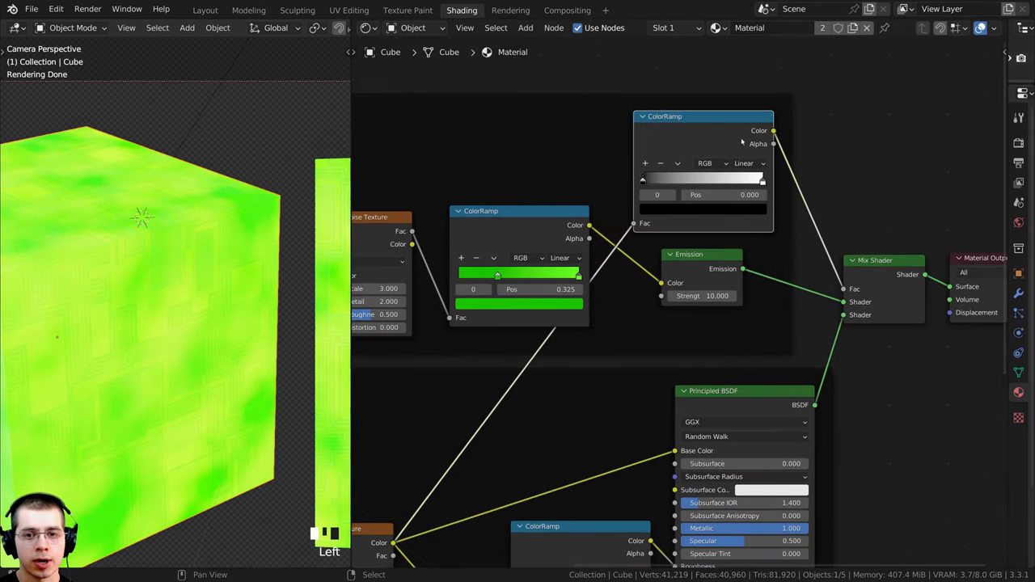
scroll(843, 288, up, 1)
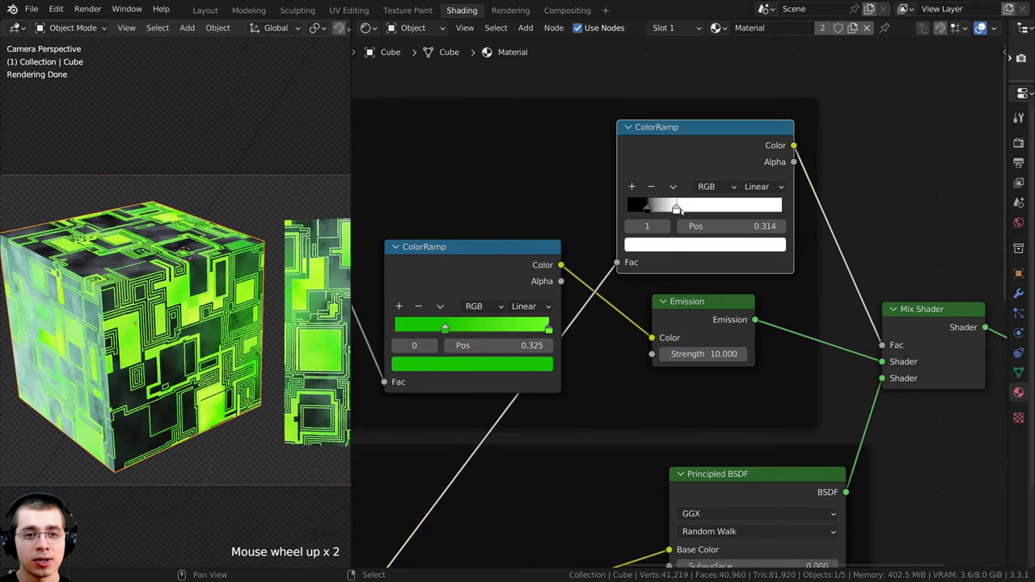
- Tighten the black-to-white ColorRamp by placing its black stop at 0.119 and its white stop at 0.244
drag(676, 208, 640, 221)
scroll(686, 140, up, 1)
scroll(640, 221, up, 1)
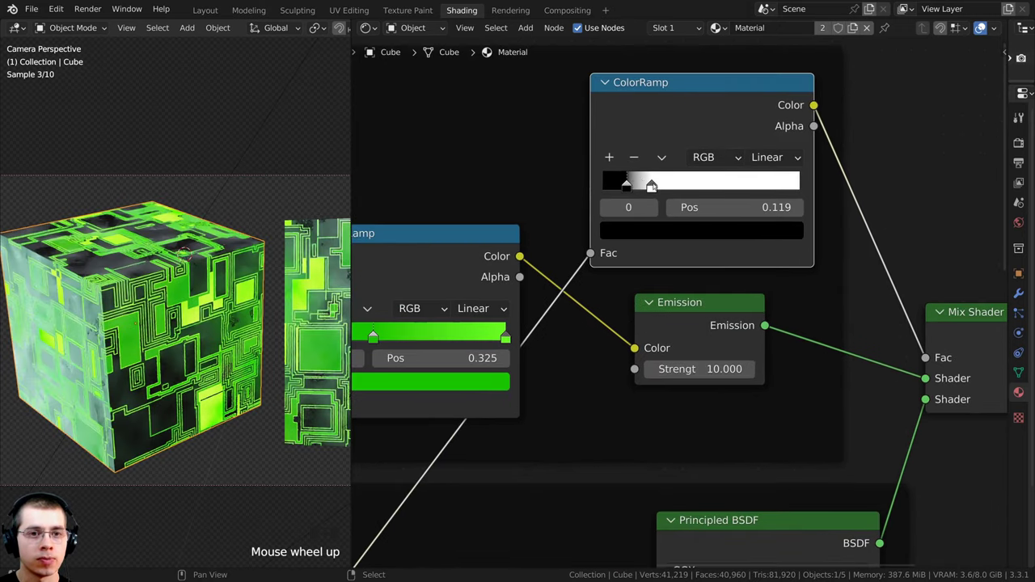
mouse_move(650, 186)
mouse_down()
mouse_move(694, 187)
mouse_move(651, 187)
mouse_up()
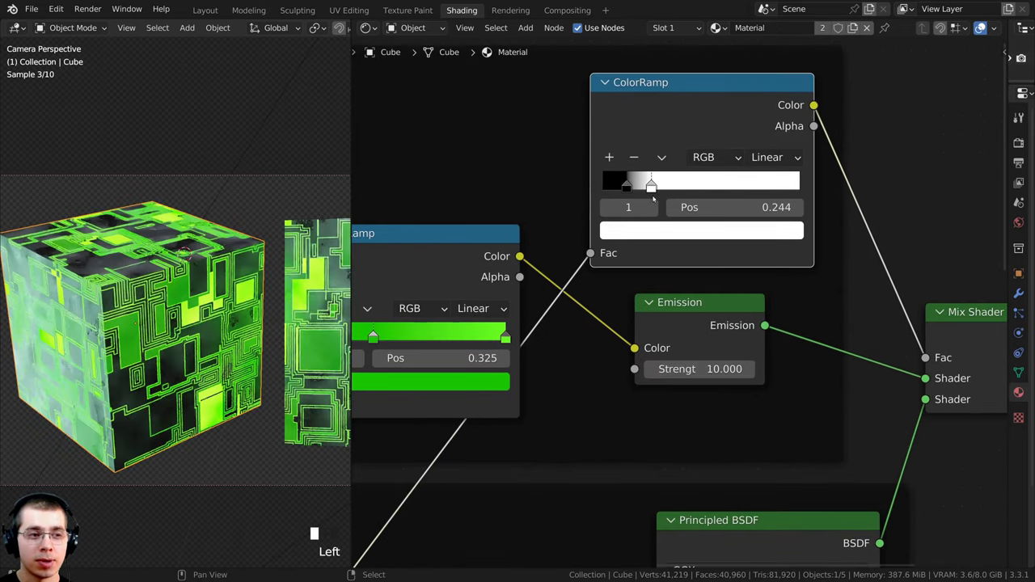
scroll(684, 215, up, 1)
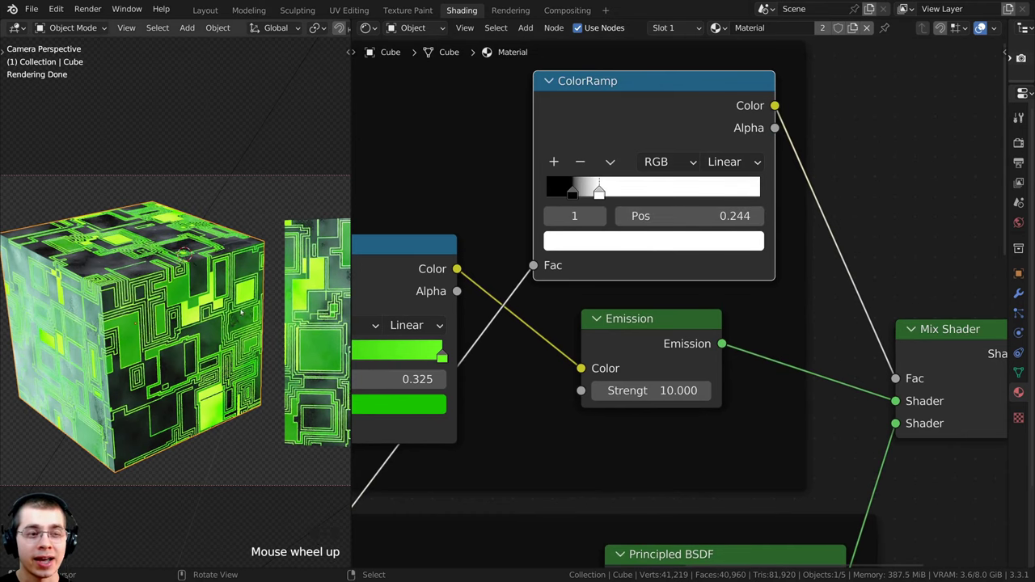
scroll(244, 319, up, 1)
scroll(558, 160, up, 3)
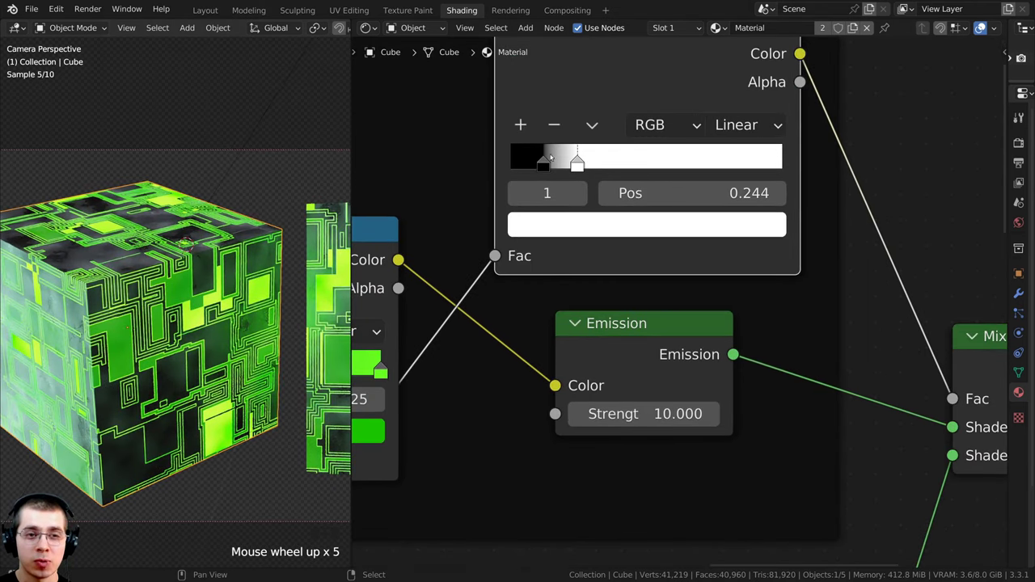
middle_drag(566, 157, 574, 238)
scroll(594, 218, down, 3)
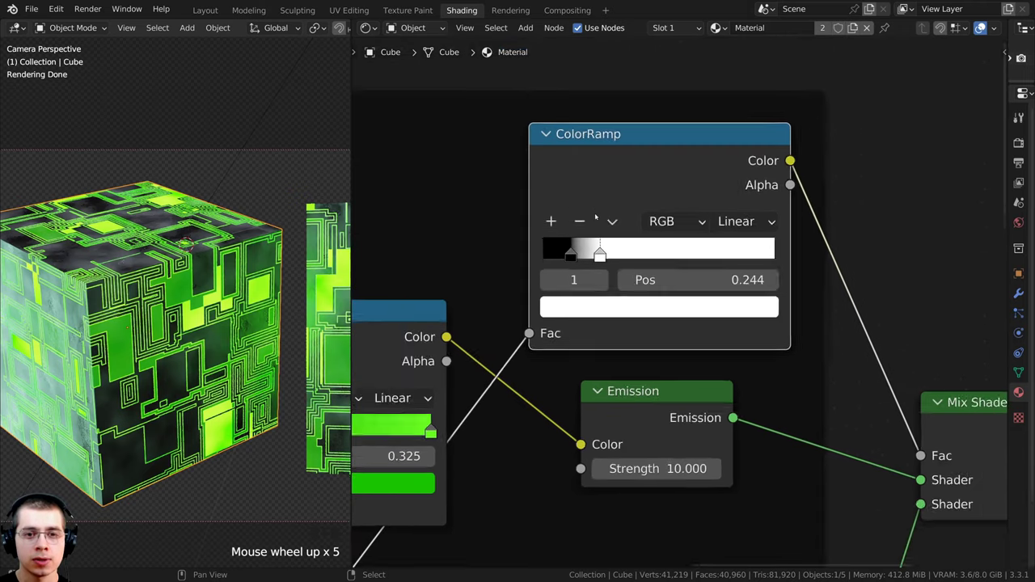
- Set the black-to-white ColorRamp's interpolation to Constant and swap its stops, with white at 0.358 just before black
click(720, 231)
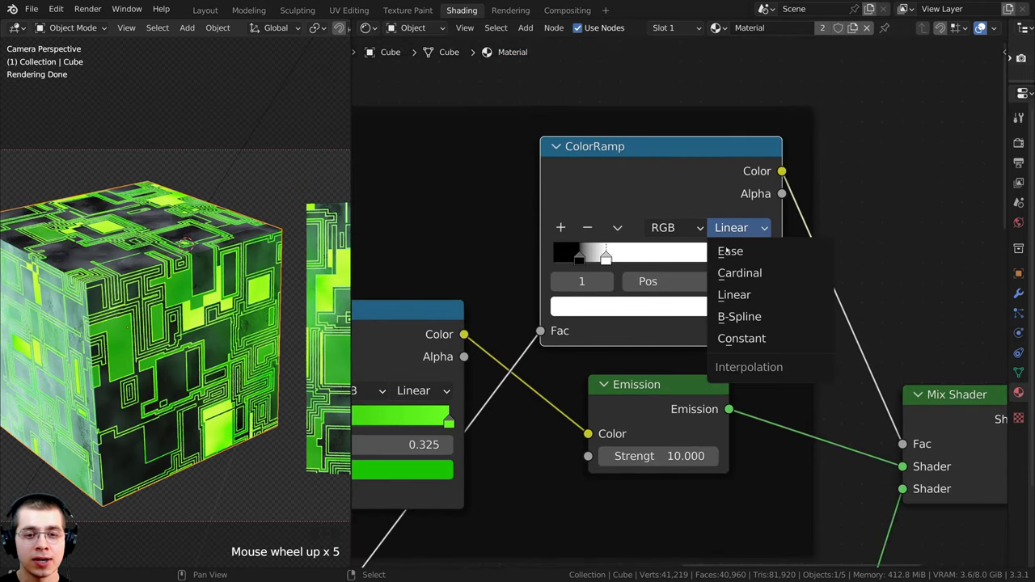
click(736, 339)
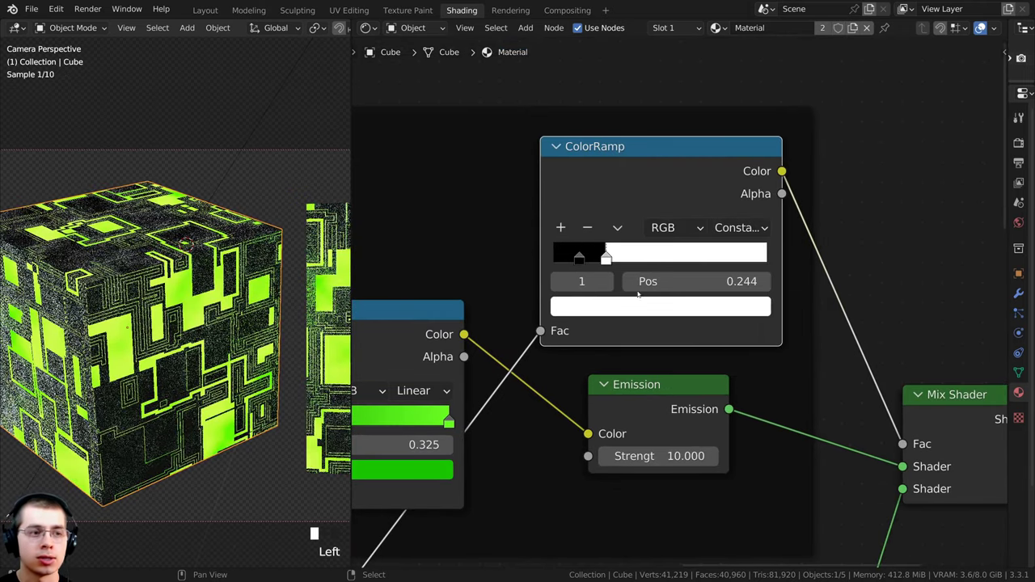
ctrl+middle_drag(631, 266, 628, 270)
mouse_move(599, 244)
mouse_down()
mouse_move(649, 245)
mouse_move(578, 245)
mouse_move(639, 246)
mouse_move(587, 236)
mouse_move(601, 236)
mouse_up()
scroll(599, 245, up, 1)
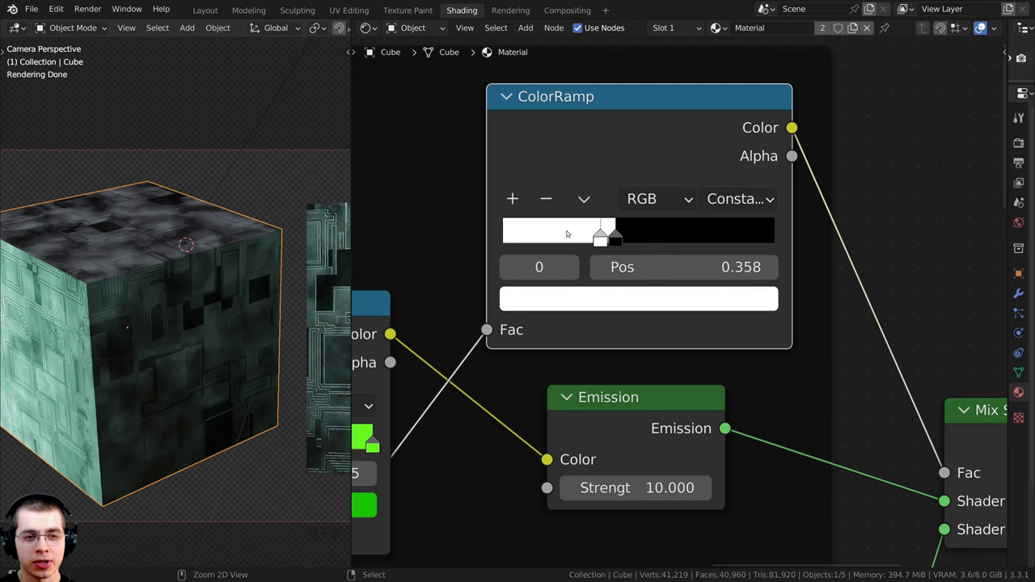
- Add a third stop to the ColorRamp and arrange a narrow black band between two white stops
ctrl+click(565, 234)
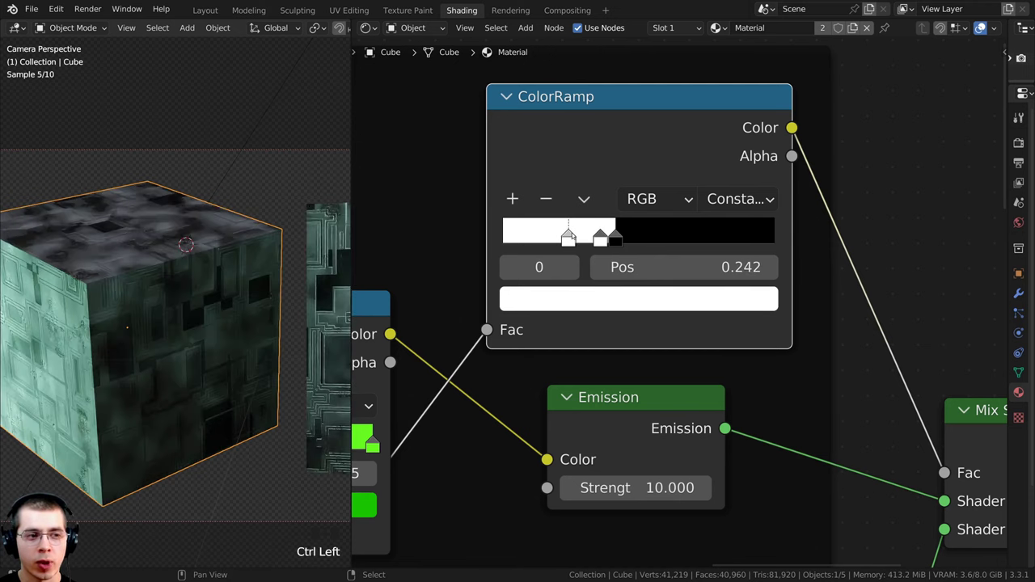
mouse_move(565, 236)
mouse_down()
mouse_move(641, 237)
mouse_move(576, 220)
mouse_up()
scroll(641, 237, up, 4)
middle_drag(617, 215, 629, 243)
drag(629, 242, 581, 253)
scroll(600, 246, up, 3)
click(581, 253)
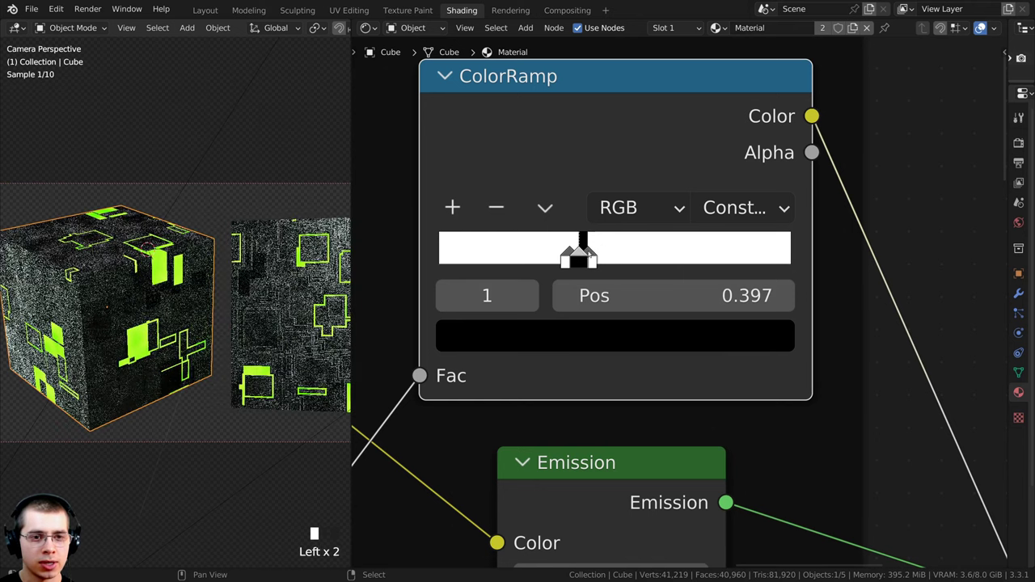
- Fine-tune the ramp's narrow black band, moving the first white stop to 0.377
click(577, 255)
click(570, 256)
scroll(570, 255, up, 12)
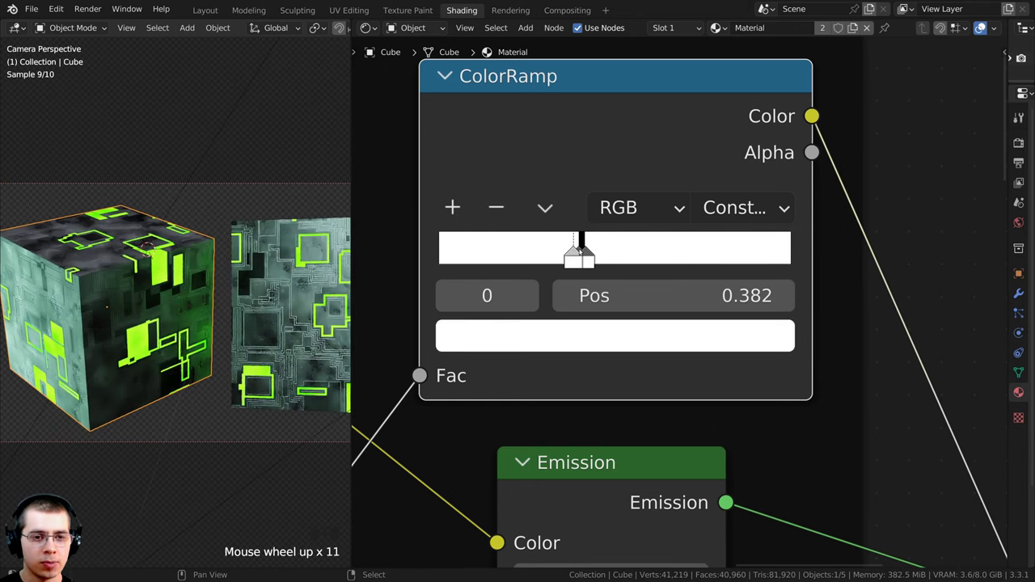
scroll(241, 256, up, 1)
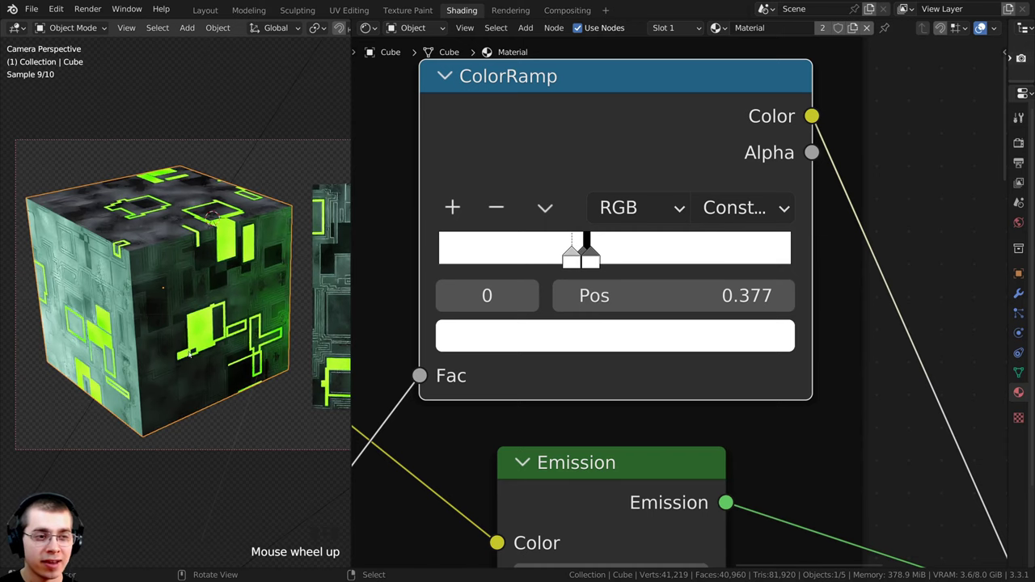
- Examine the emission pattern on the cube and the plane through the camera, and review the whole node tree
shift+middle_drag(189, 352, 146, 355)
scroll(145, 356, down, 2)
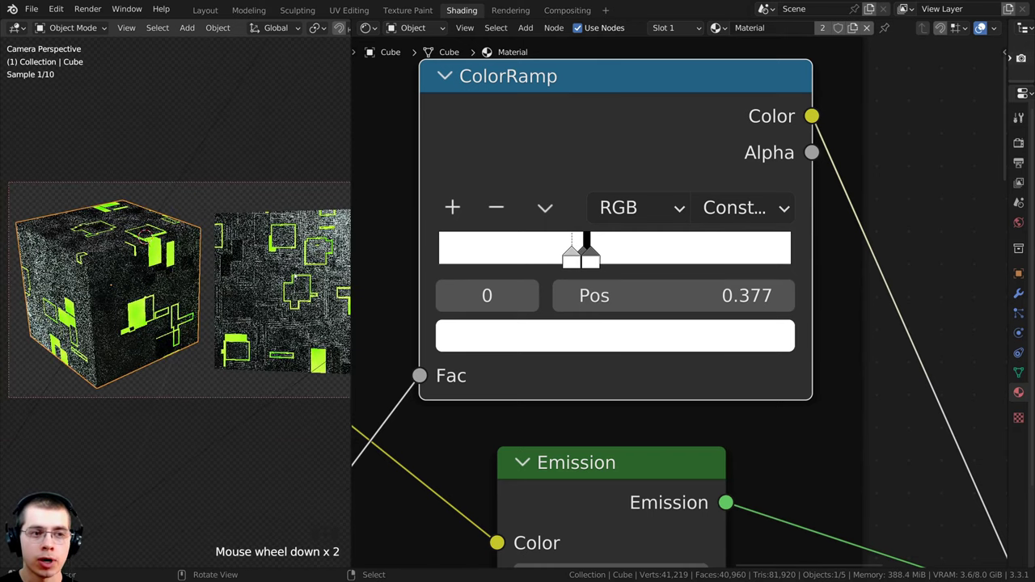
scroll(575, 328, down, 20)
shift+middle_drag(576, 331, 640, 184)
shift+middle_drag(327, 291, 305, 288)
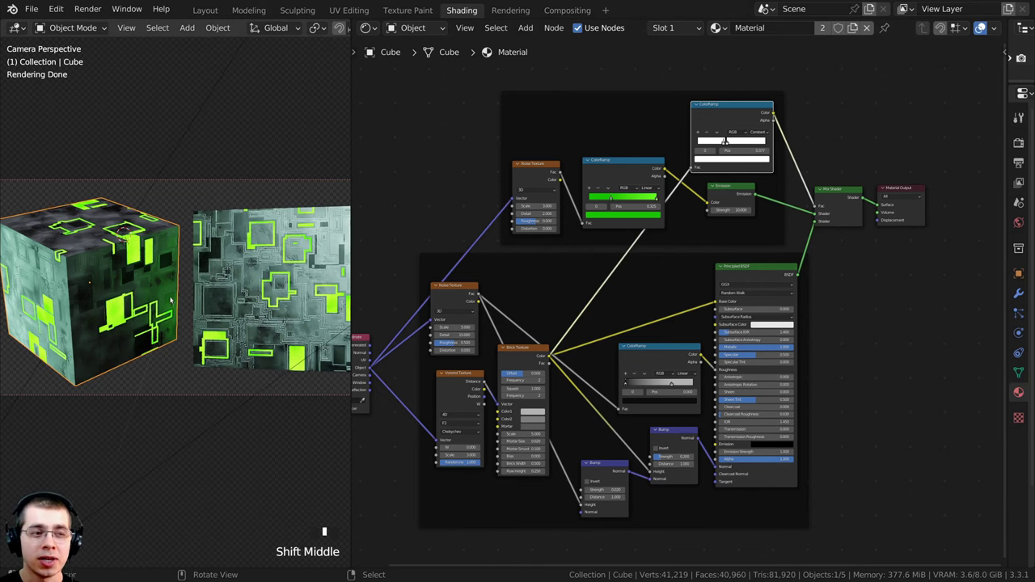
middle_drag(171, 301, 151, 279)
key(KP_0)
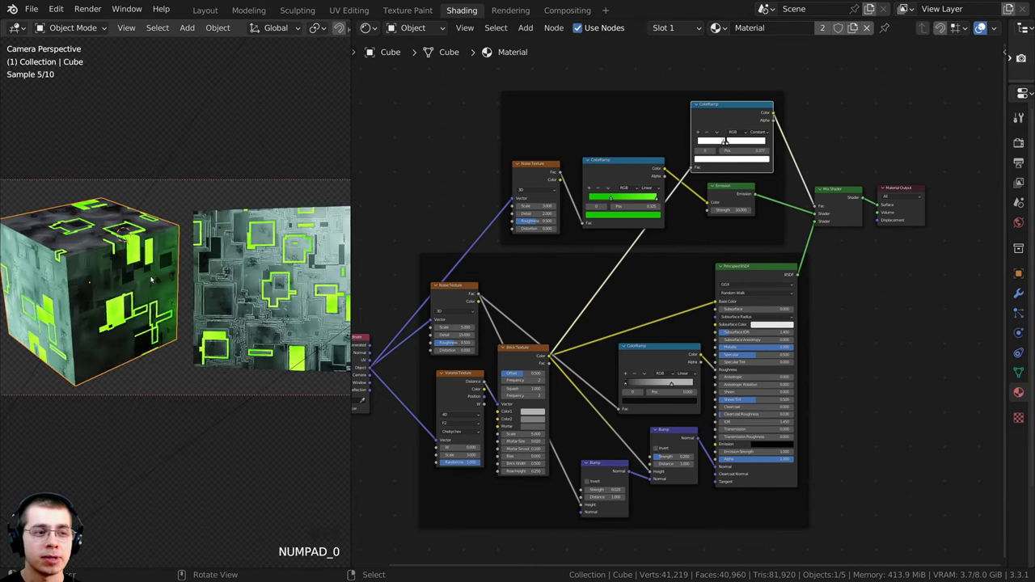
scroll(554, 265, up, 5)
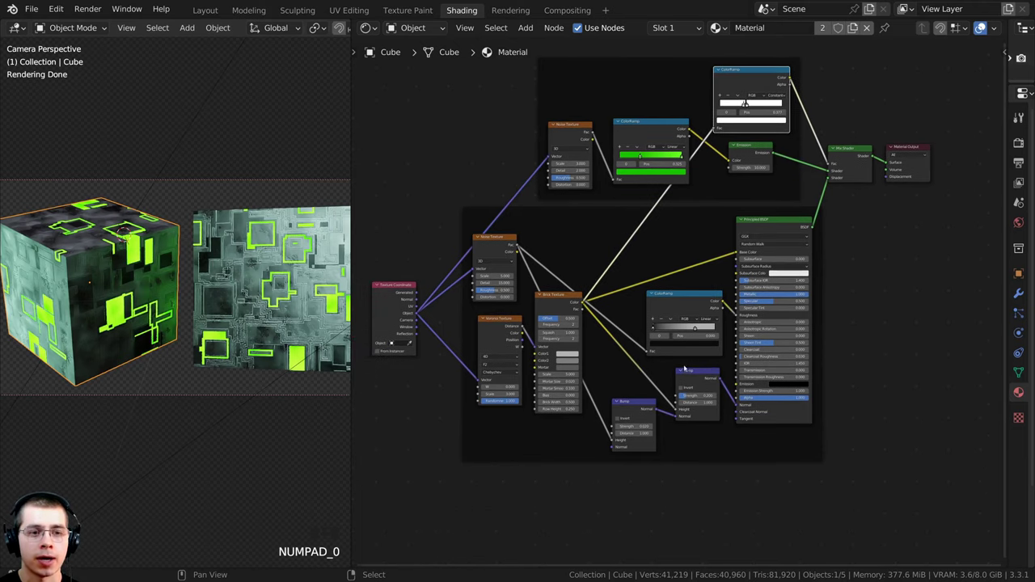
- Duplicate the Voronoi Texture node with its Texture Coordinate link kept and place the copy beneath the original
click(527, 241)
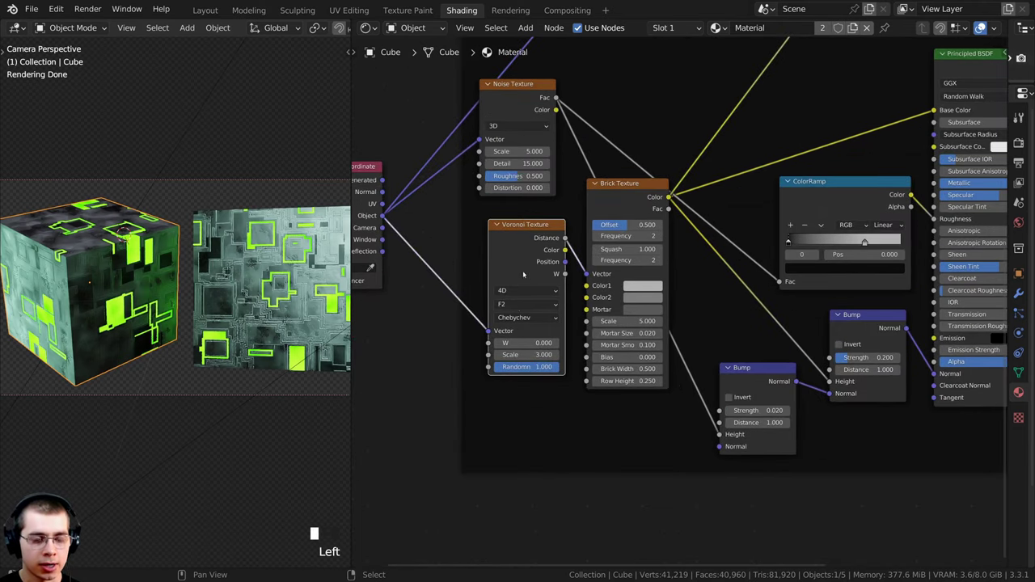
middle_drag(533, 272, 534, 278)
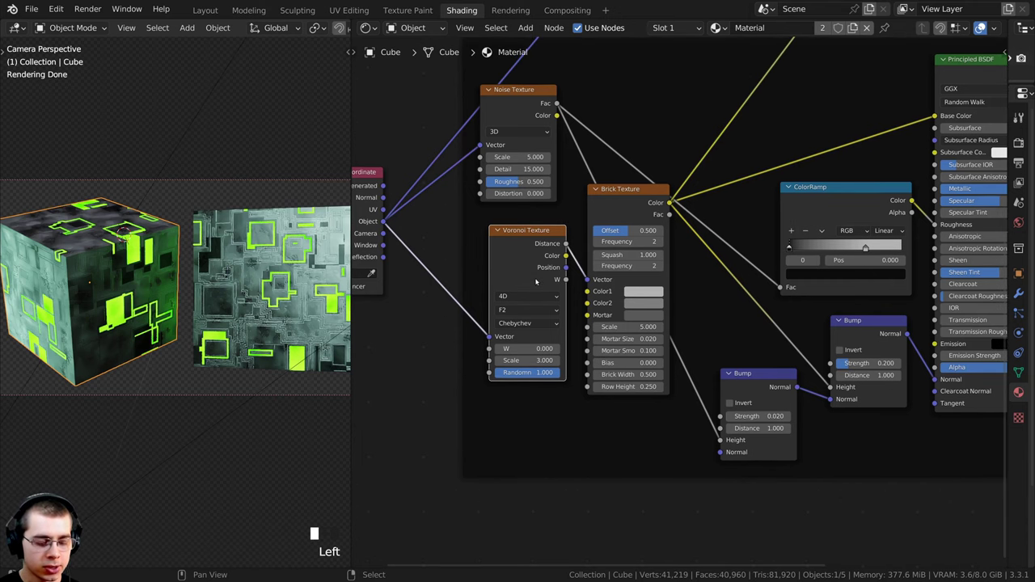
key(ctrl+shift+d)
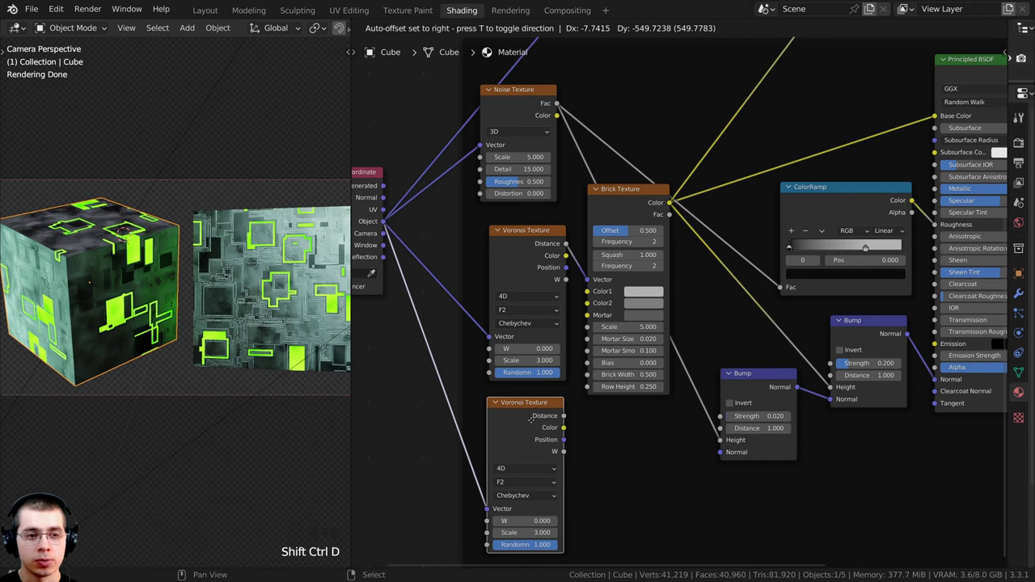
click(531, 417)
middle_drag(417, 267, 454, 163)
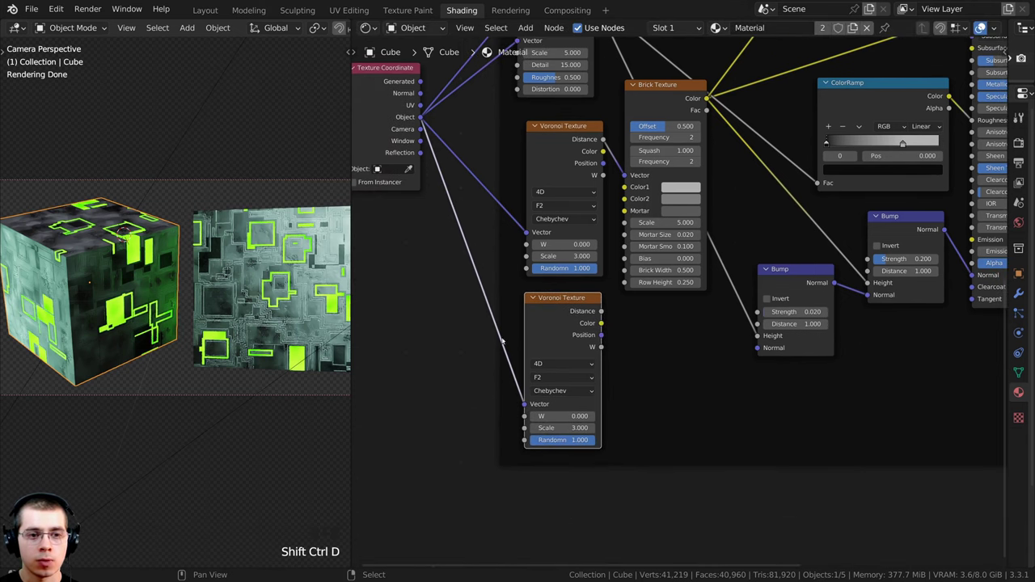
drag(546, 341, 547, 347)
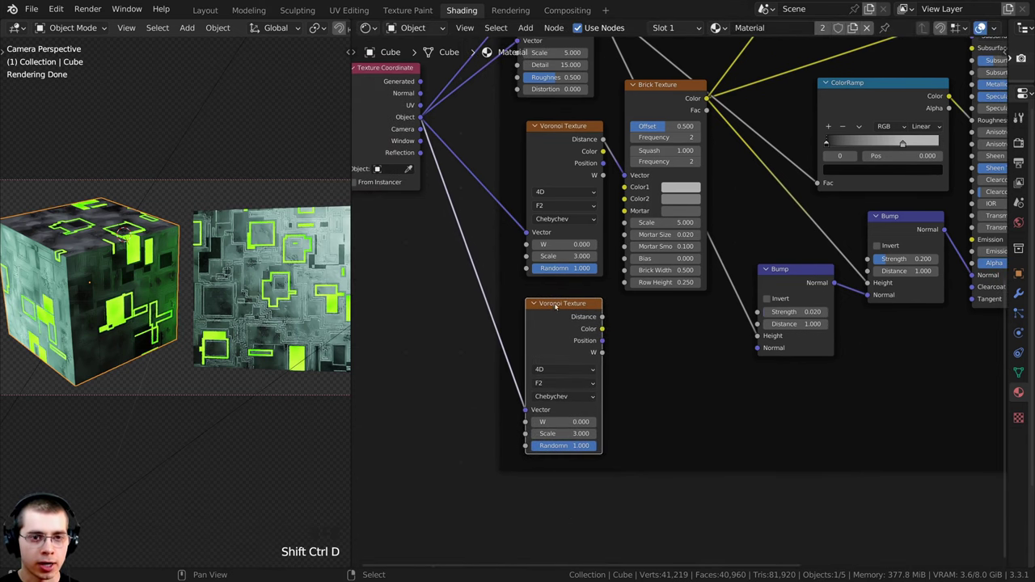
middle_drag(555, 306, 552, 310)
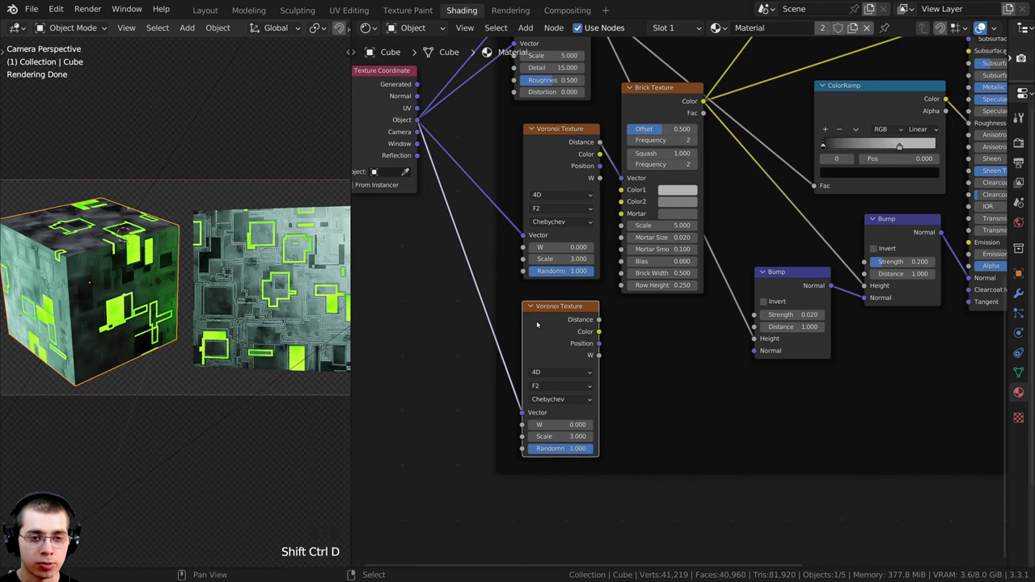
- Detach the duplicated Voronoi Texture from the metal frame and place it below the frame
drag(541, 331, 546, 418)
scroll(495, 440, down, 3)
middle_drag(495, 439, 464, 409)
drag(524, 385, 530, 385)
middle_drag(529, 385, 505, 398)
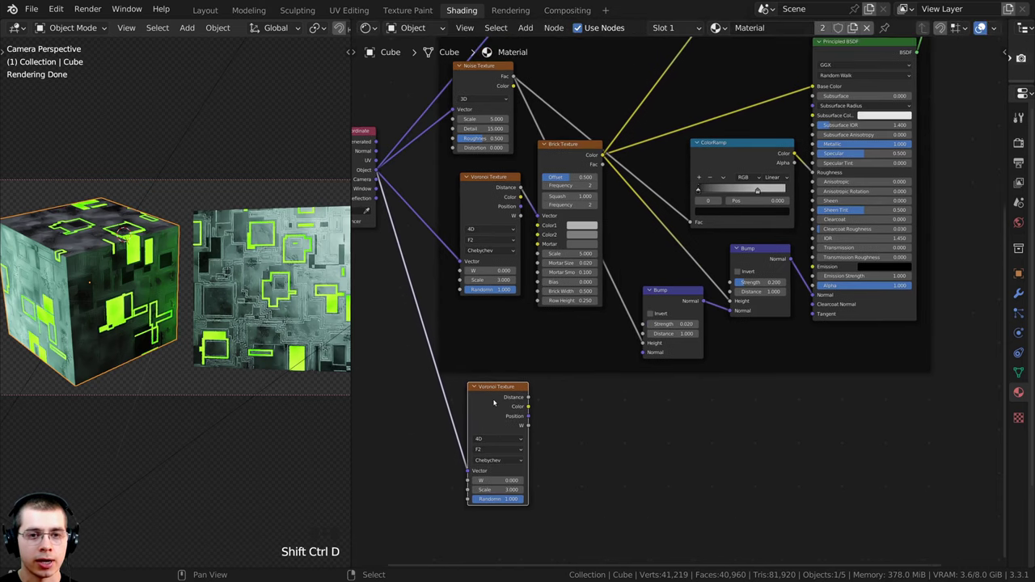
- Set the duplicated Voronoi Texture's Scale to 5
scroll(665, 372, down, 2)
middle_drag(717, 420, 685, 444)
middle_drag(822, 393, 819, 437)
scroll(564, 445, up, 1)
middle_drag(563, 446, 591, 325)
scroll(592, 419, up, 1)
scroll(455, 432, up, 1)
middle_drag(456, 432, 464, 399)
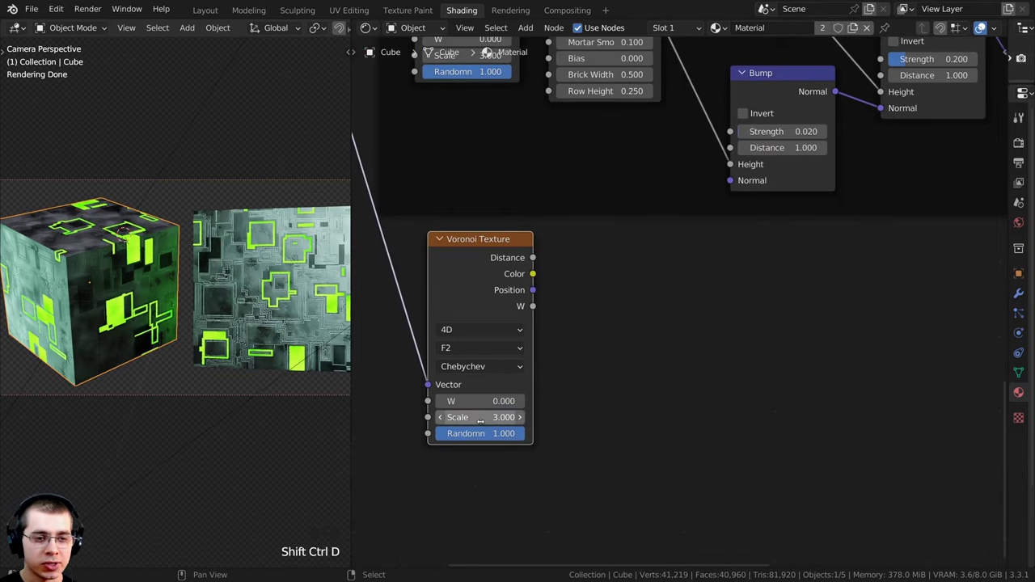
click(480, 417)
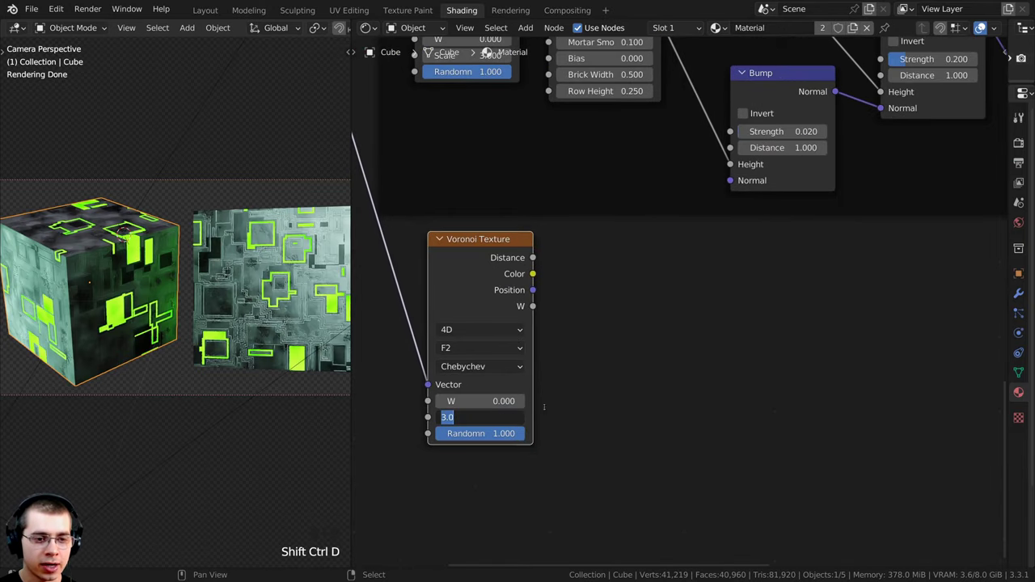
click(583, 363)
scroll(483, 325, down, 2)
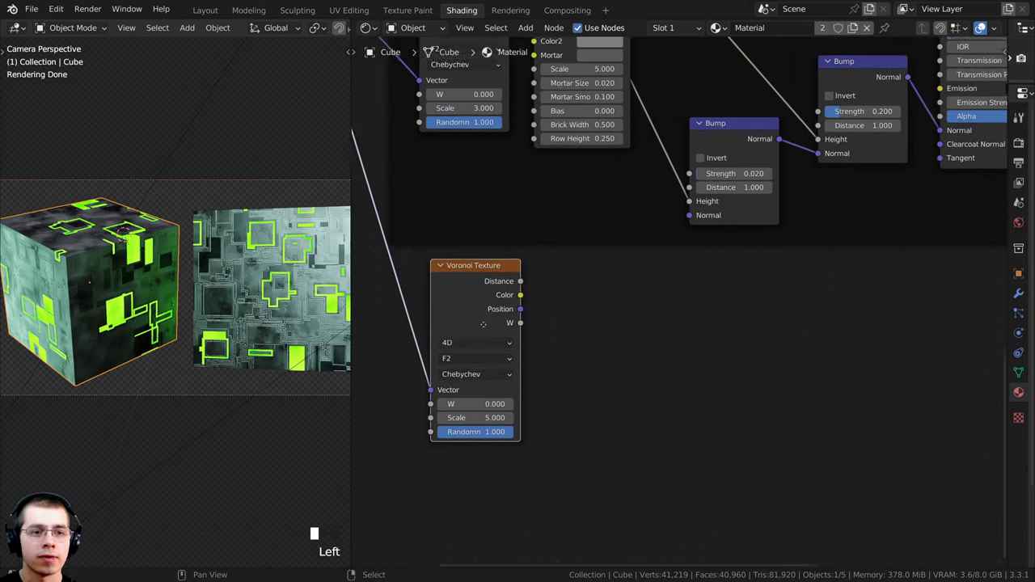
- Add a Displacement node beside the duplicated Voronoi Texture below the metal frame
middle_drag(492, 304, 497, 325)
scroll(628, 365, down, 1)
middle_drag(715, 316, 628, 365)
middle_drag(465, 364, 555, 345)
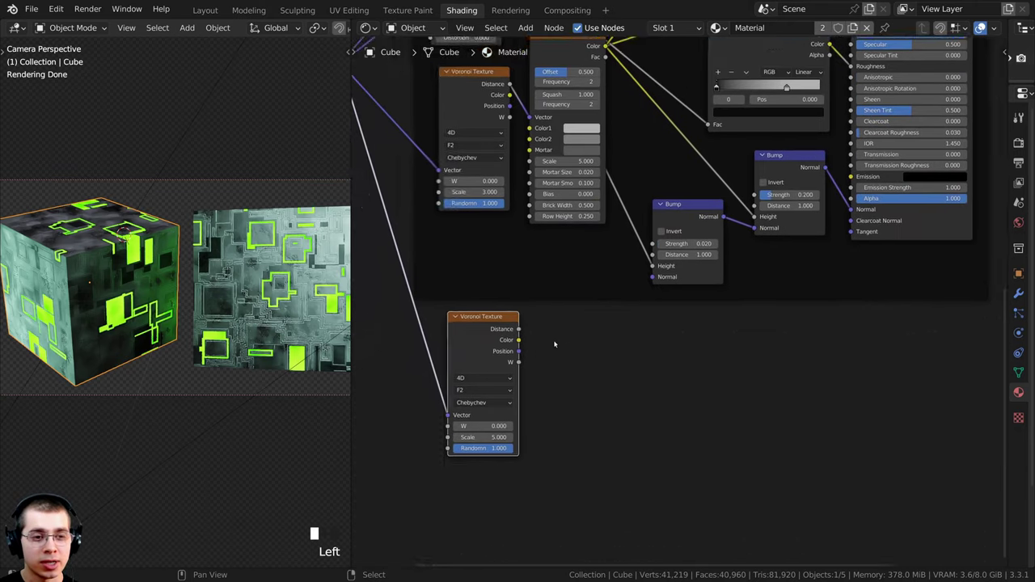
scroll(554, 344, up, 1)
drag(484, 338, 493, 338)
click(492, 338)
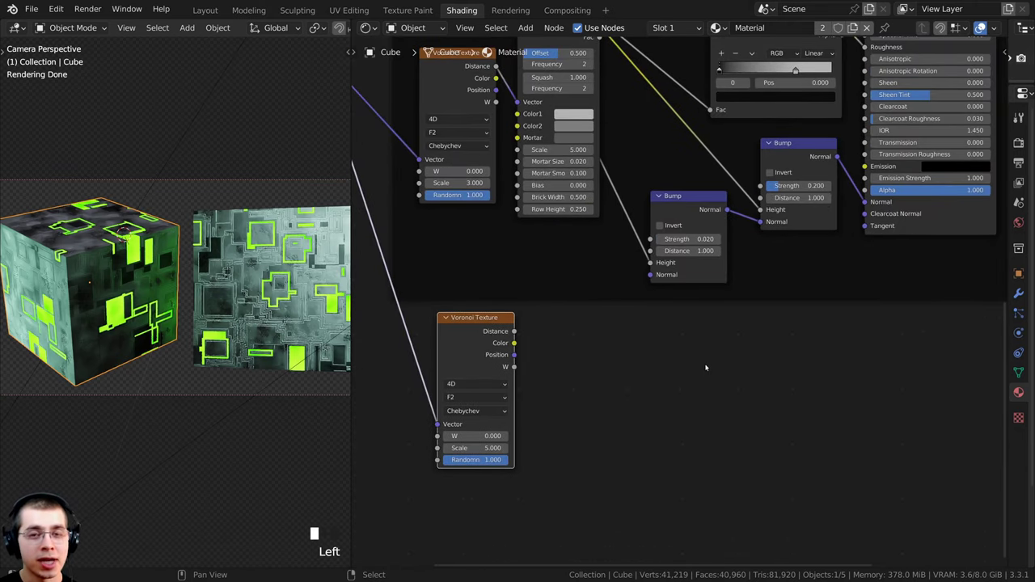
middle_drag(600, 344, 580, 345)
key(shift+a)
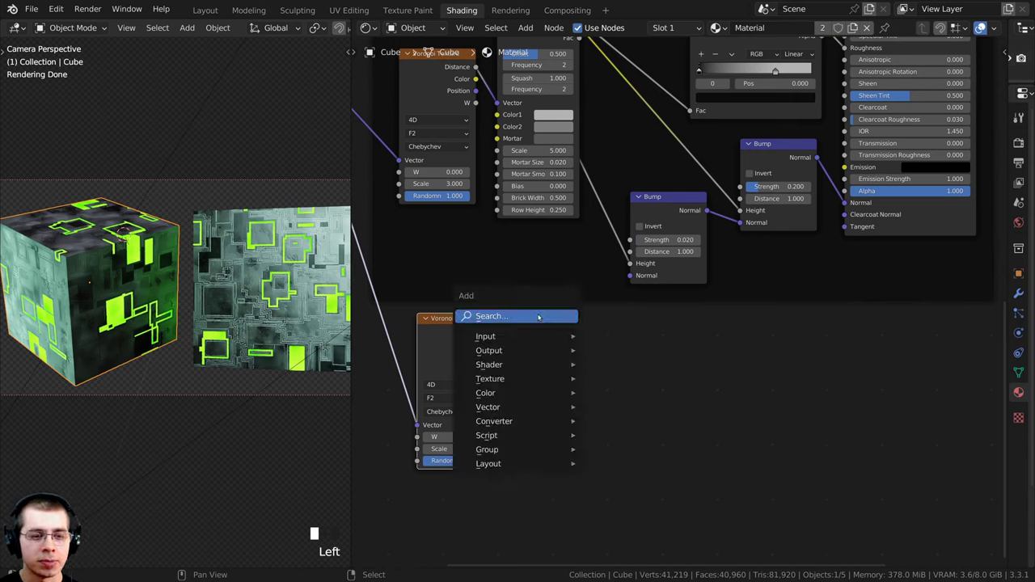
click(531, 318)
text(dis)
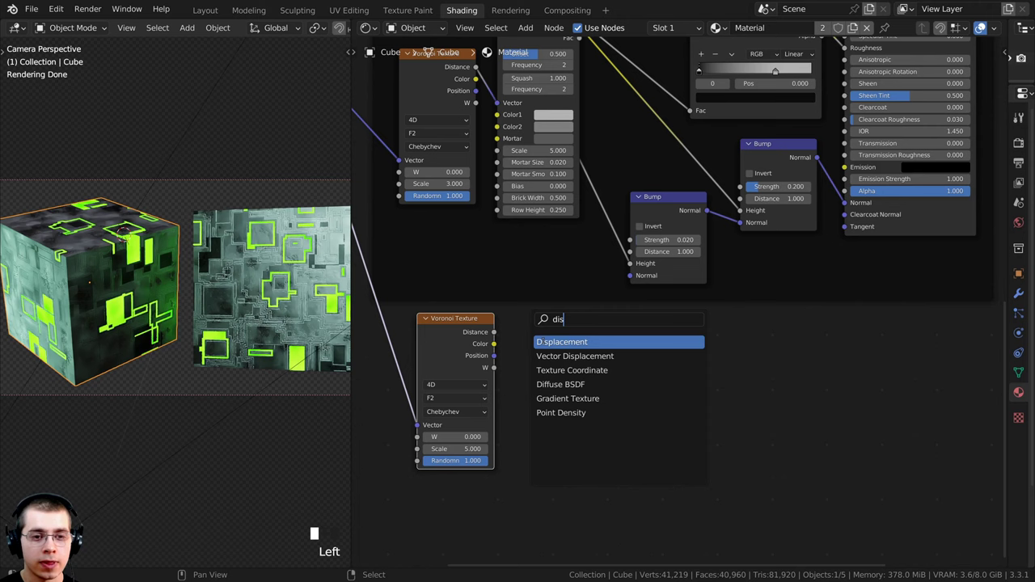
key(Return)
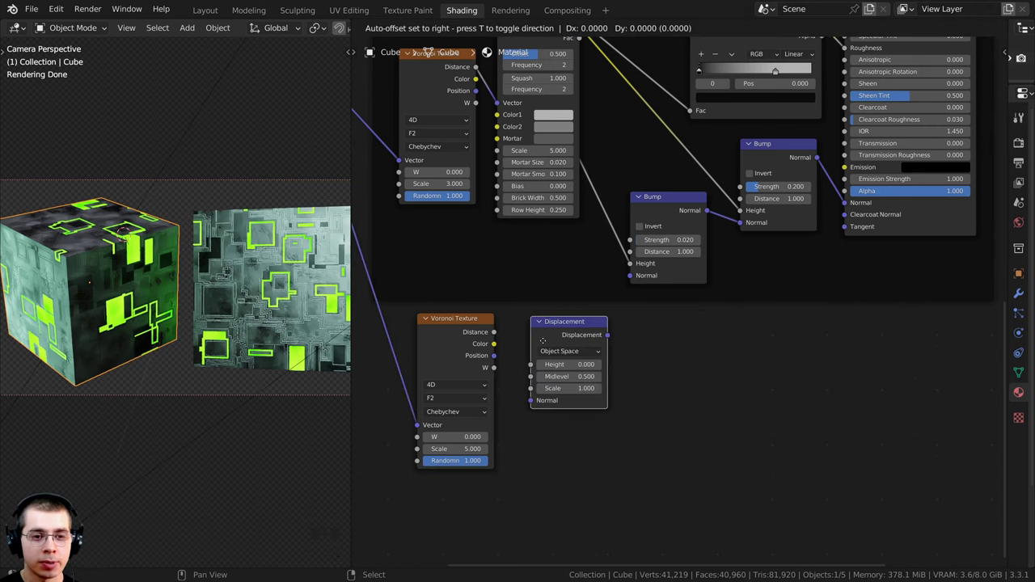
click(578, 385)
- Connect the duplicated Voronoi Texture's Distance output to the Displacement node's Height
scroll(578, 385, up, 1)
scroll(566, 378, up, 1)
middle_drag(520, 353, 533, 355)
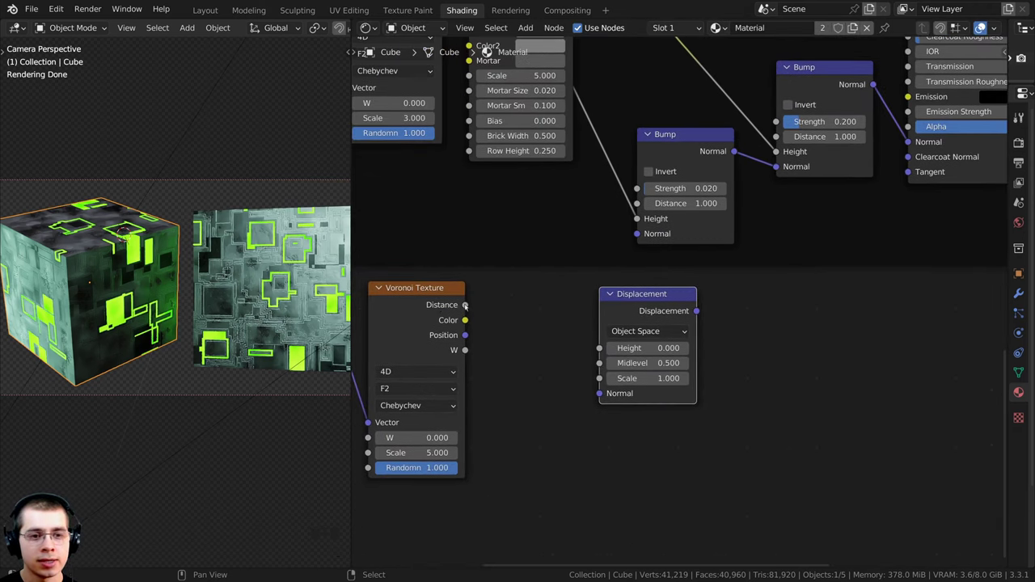
drag(465, 305, 599, 349)
click(663, 316)
- Move the Displacement node below the Principled BSDF and bring the Material Output node down closer to it
scroll(660, 317, down, 4)
middle_drag(660, 319, 495, 360)
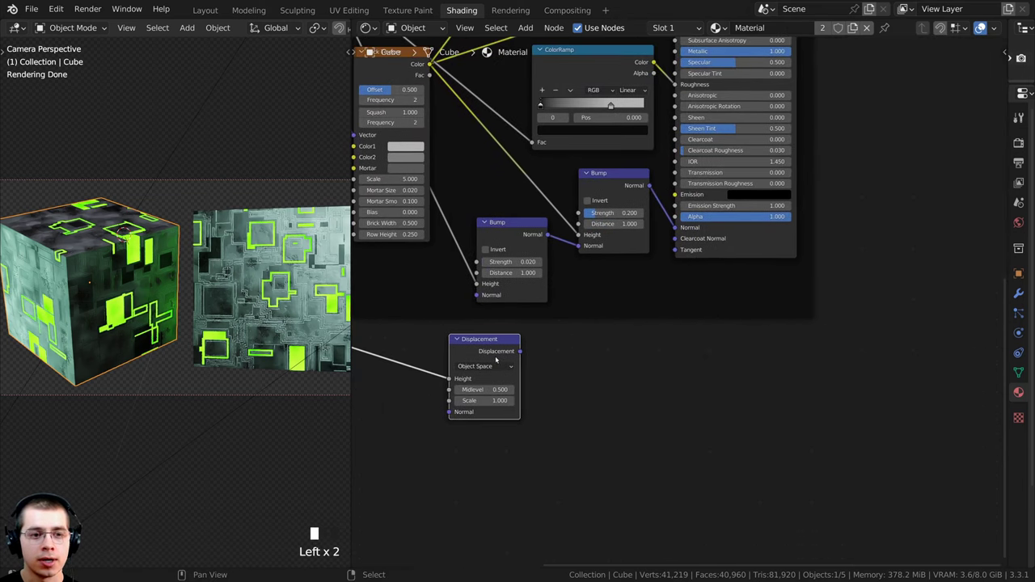
drag(495, 359, 807, 346)
middle_drag(806, 346, 560, 447)
middle_drag(605, 204, 600, 380)
drag(699, 96, 735, 224)
middle_drag(734, 224, 736, 95)
drag(737, 95, 744, 118)
middle_drag(682, 265, 680, 205)
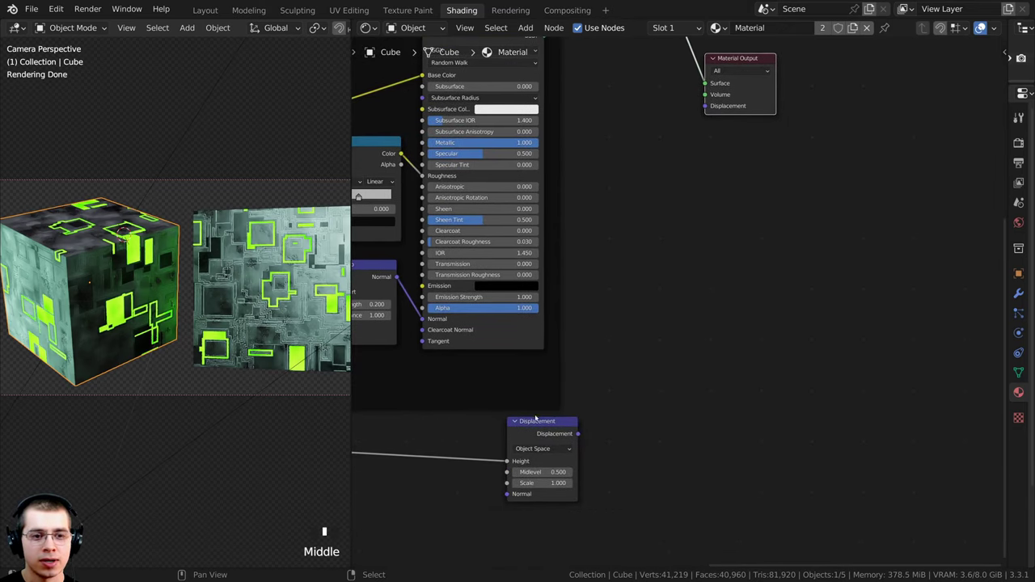
- Connect the Displacement node to the Material Output's Displacement input and move the Material Output back beside the Mix Shader
drag(577, 434, 704, 107)
middle_drag(707, 110, 707, 230)
drag(728, 178, 744, 42)
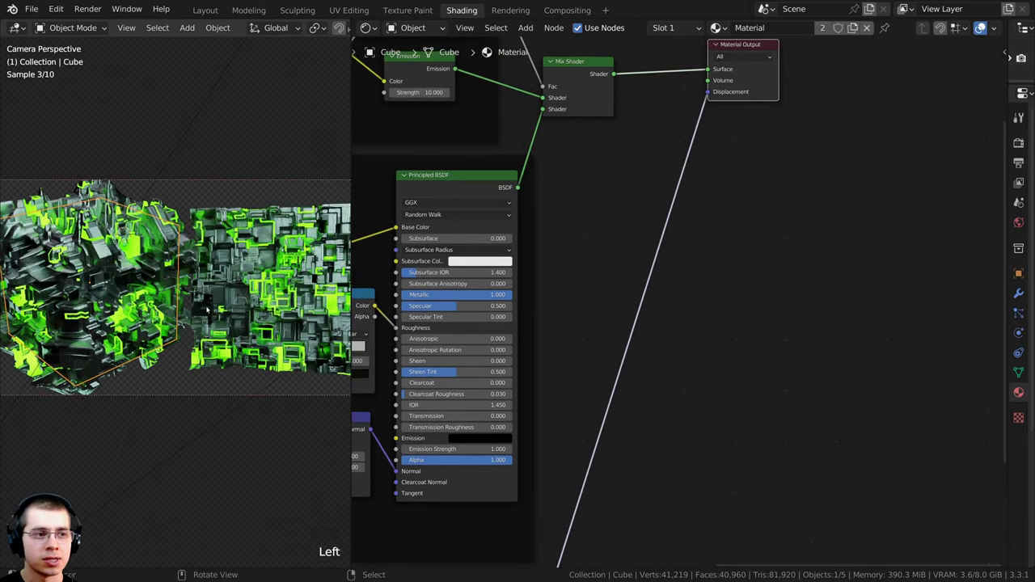
- Set the Displacement node's Scale to 0.2
scroll(198, 291, up, 3)
scroll(239, 286, down, 1)
middle_drag(634, 448, 642, 238)
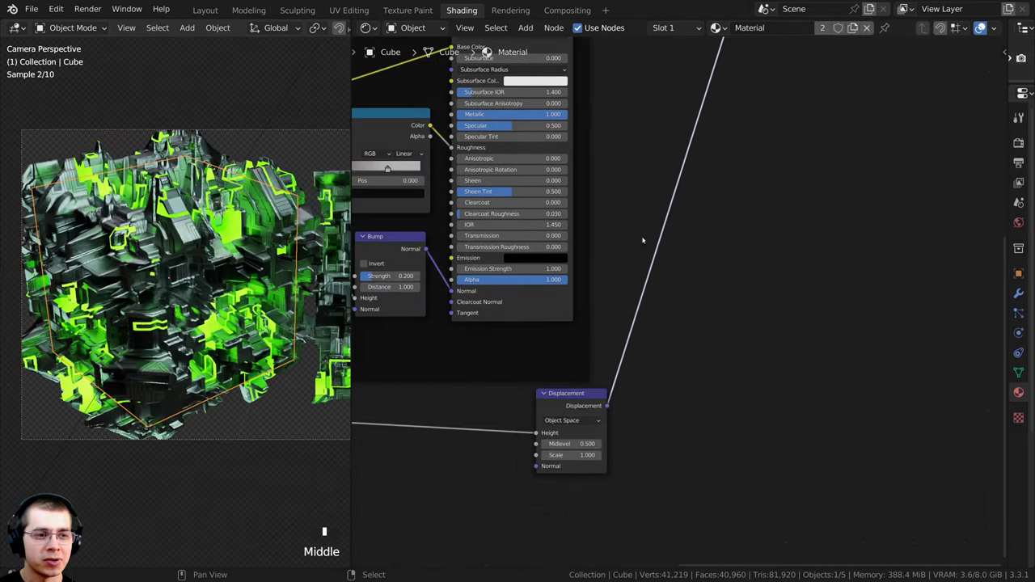
middle_drag(582, 398, 561, 284)
scroll(562, 284, up, 4)
scroll(635, 339, up, 6)
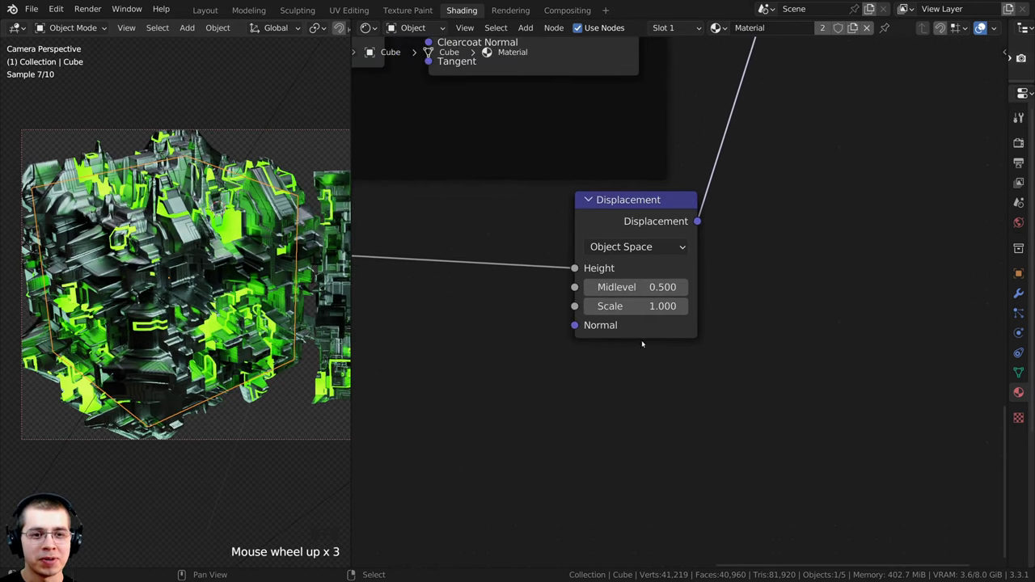
middle_click(599, 313)
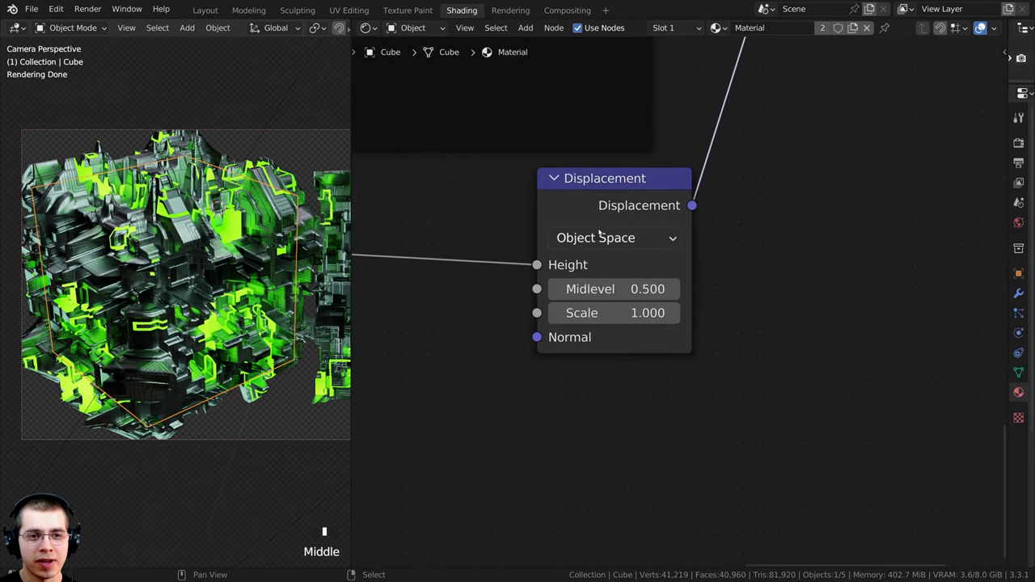
scroll(574, 361, down, 1)
middle_drag(575, 360, 569, 384)
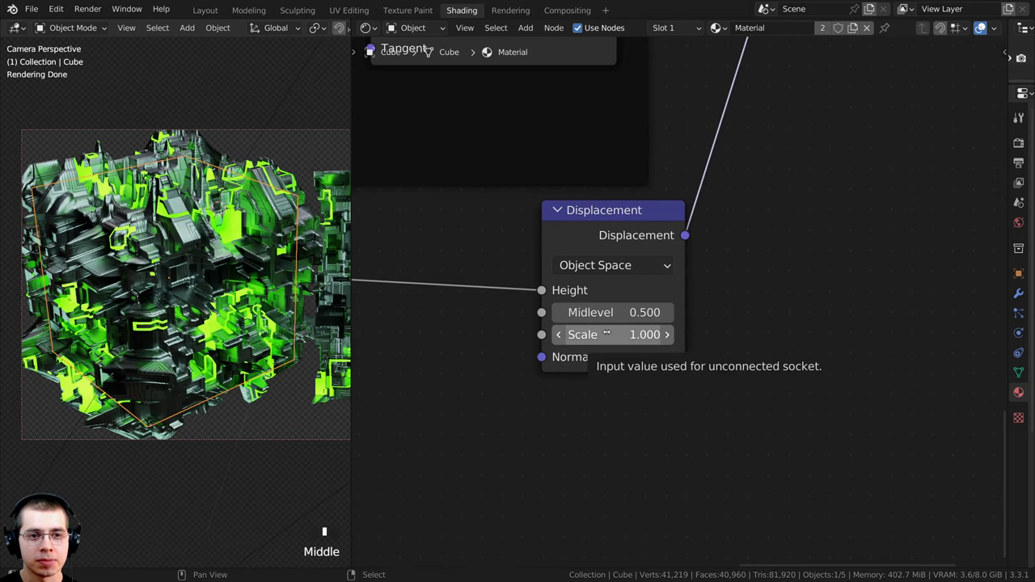
click(606, 334)
text(0.2)
key(Return)
scroll(608, 339, up, 1)
click(611, 337)
click(611, 363)
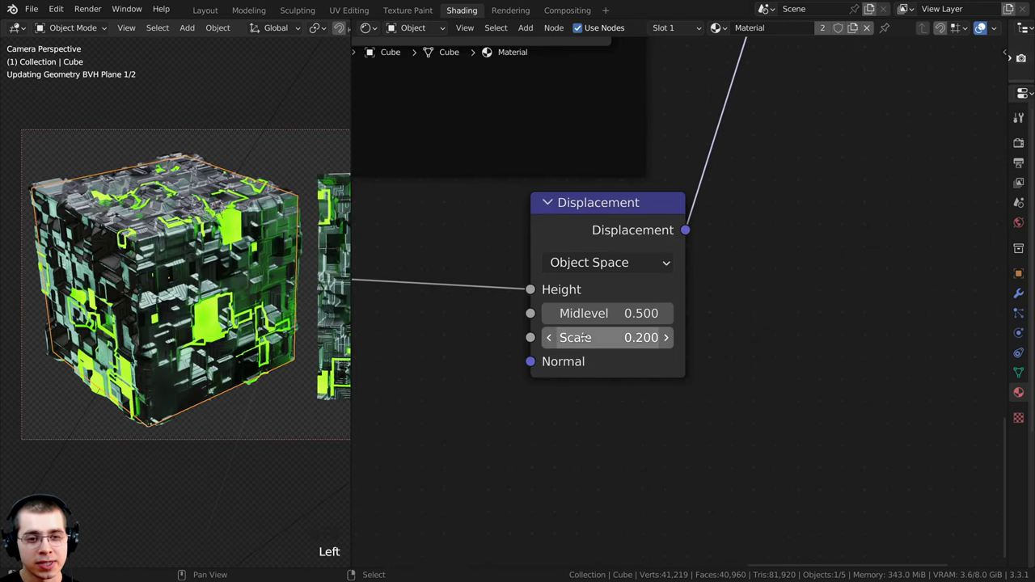
- Insert a ColorRamp node between the lower Voronoi Texture's Distance output and the Displacement node's Height input
shift+middle_drag(291, 271, 211, 285)
scroll(258, 253, up, 3)
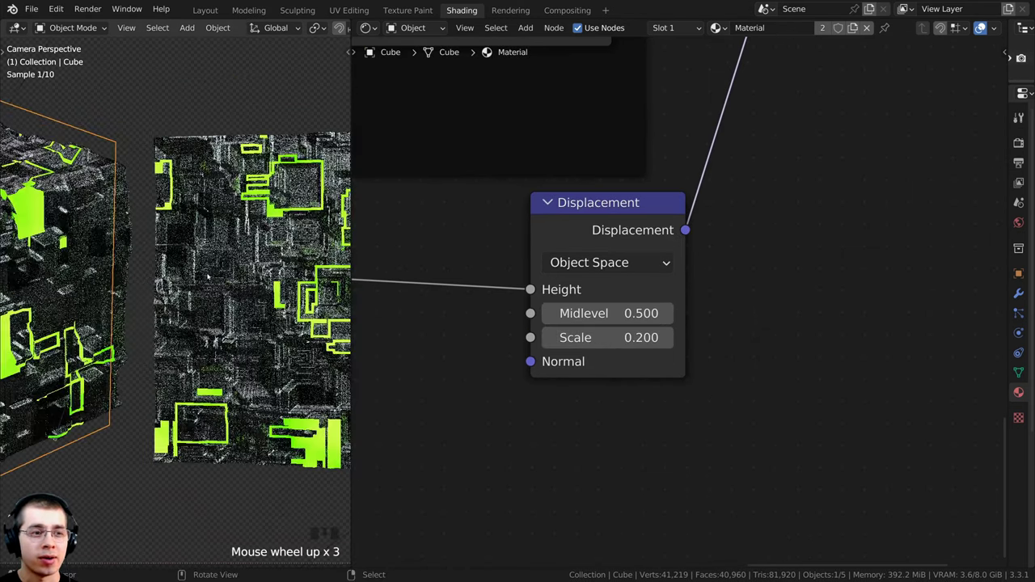
scroll(259, 253, up, 2)
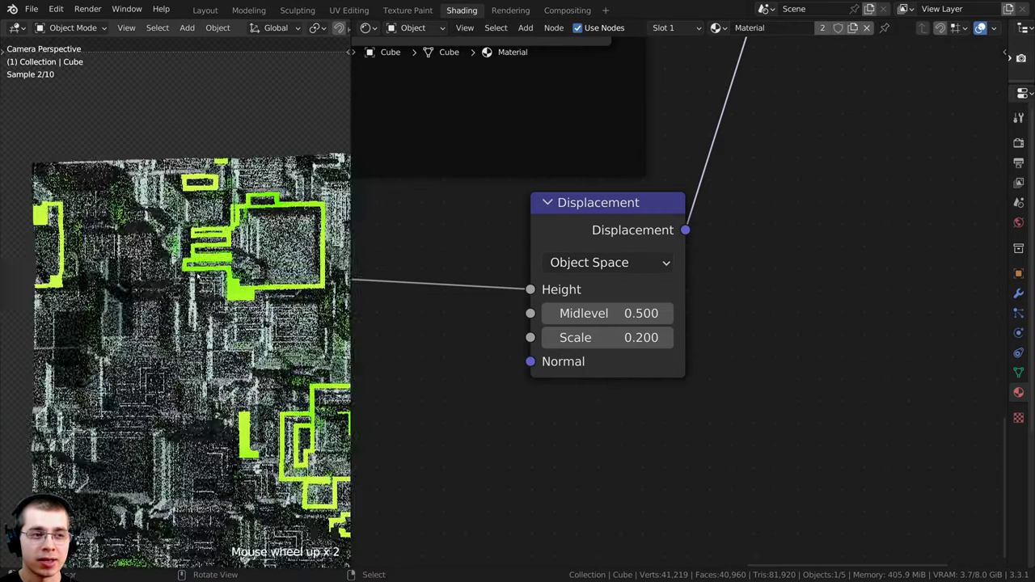
scroll(258, 253, up, 3)
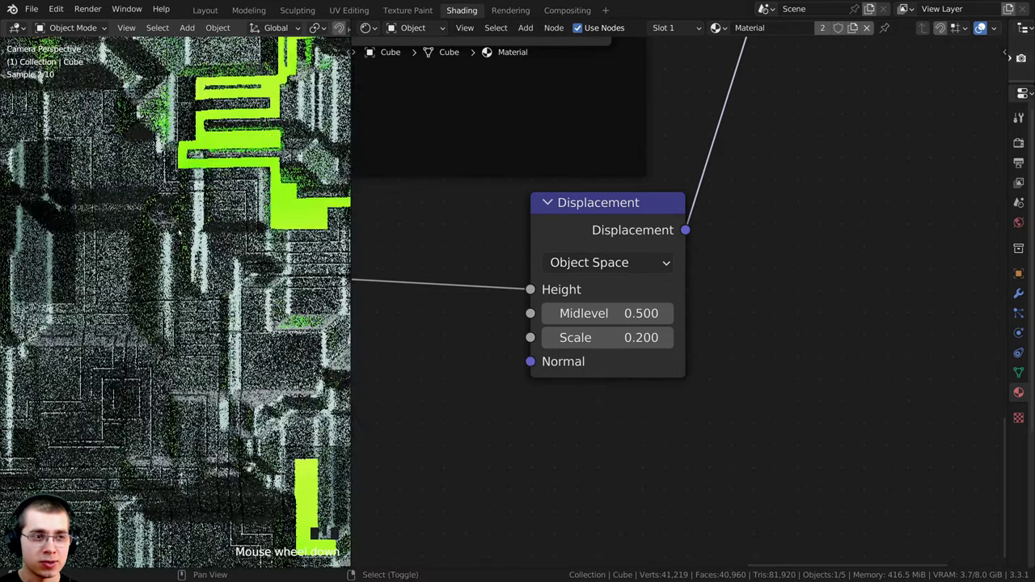
shift+middle_drag(151, 123, 171, 249)
scroll(170, 175, up, 2)
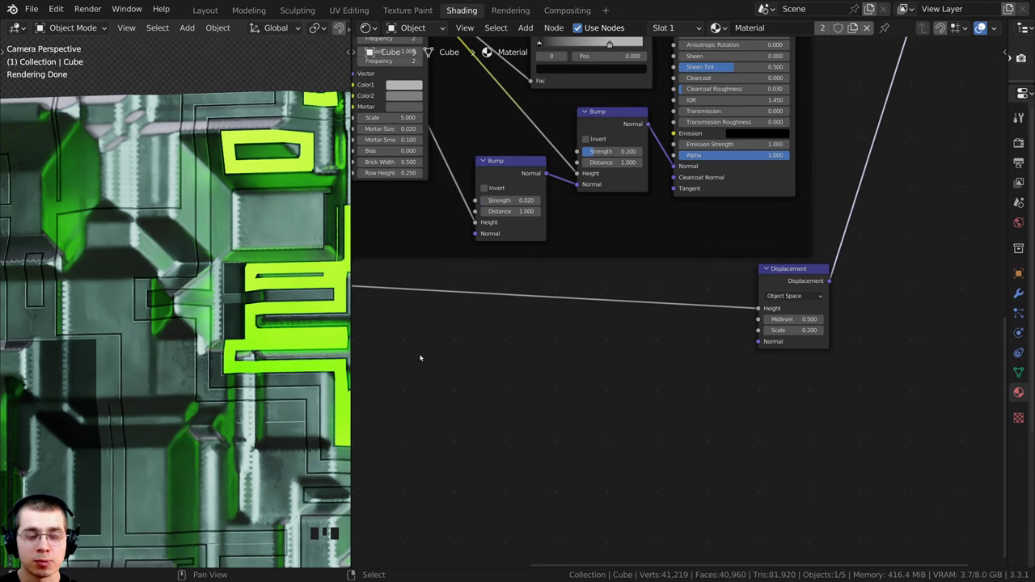
middle_drag(420, 358, 479, 290)
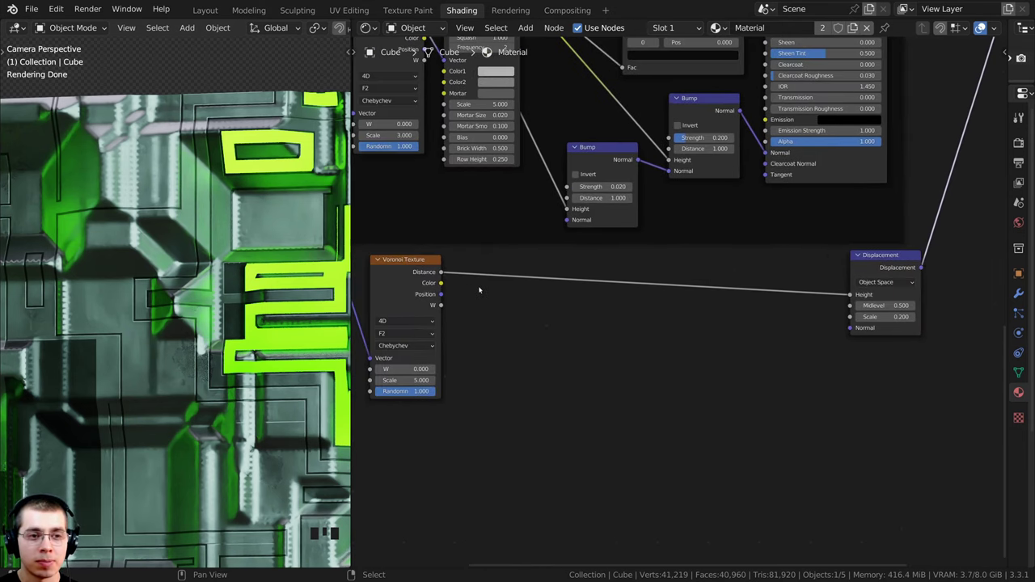
key(shift+a)
click(533, 302)
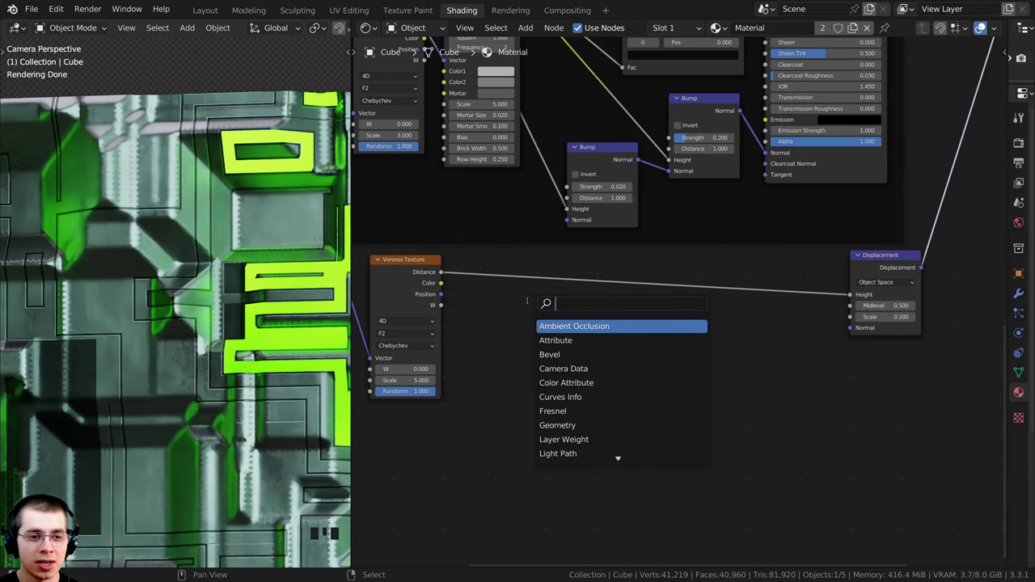
text(col)
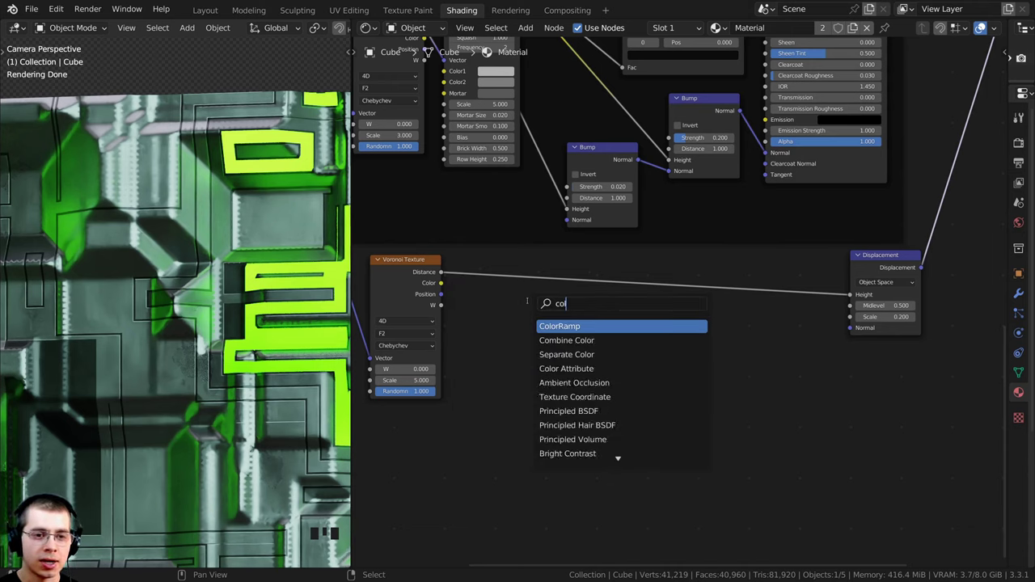
click(585, 328)
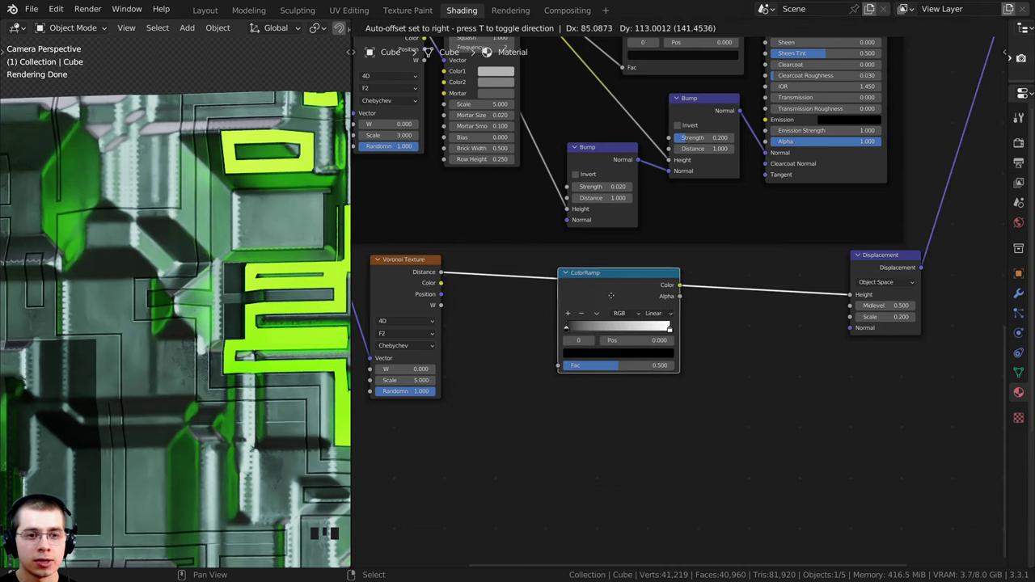
click(647, 301)
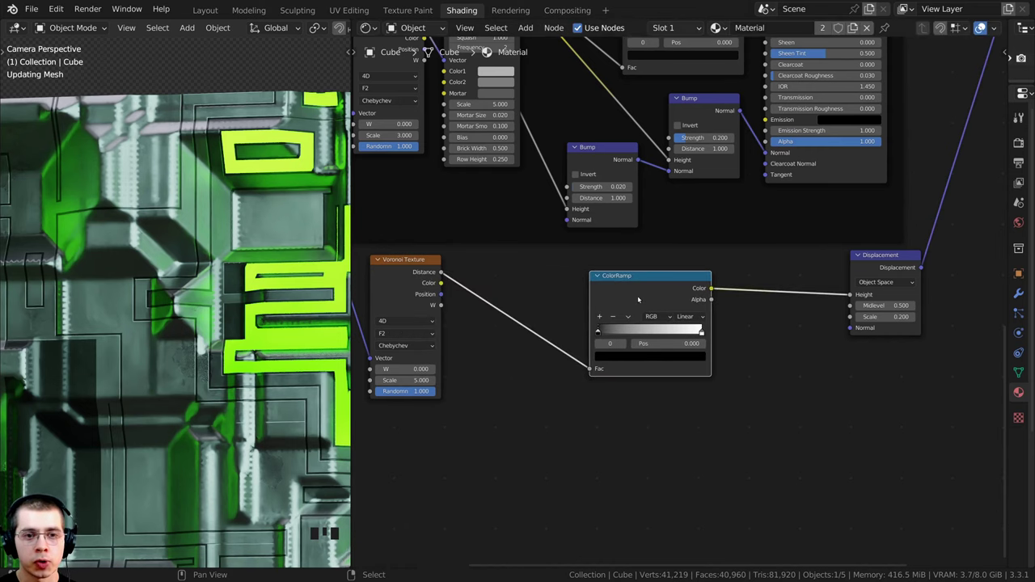
- Tighten the new ColorRamp's gradient by moving the black stop to 0.436 and the white stop to 0.610
scroll(641, 380, up, 5)
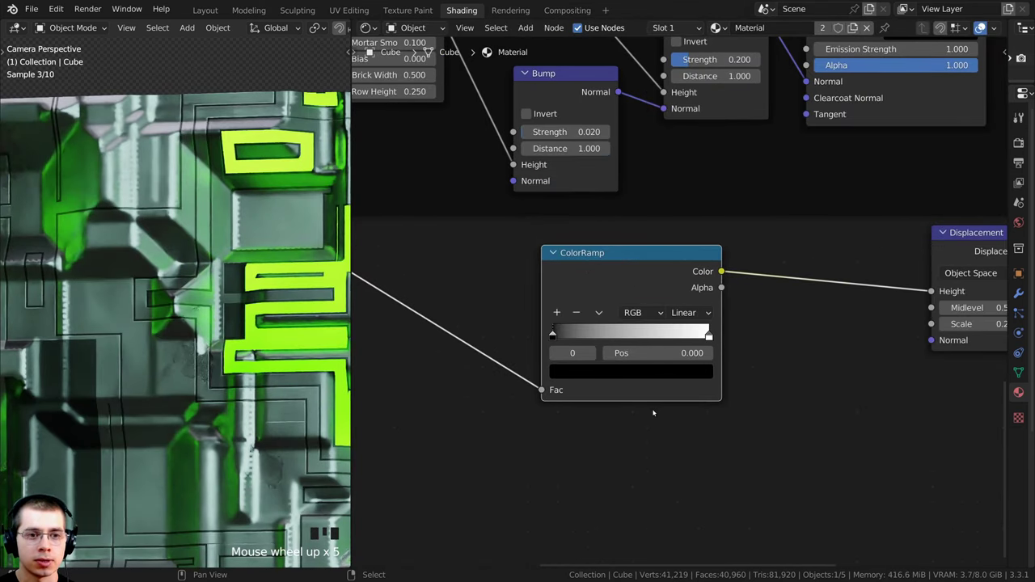
scroll(646, 364, up, 3)
drag(478, 348, 568, 350)
scroll(554, 350, down, 4)
drag(710, 341, 645, 344)
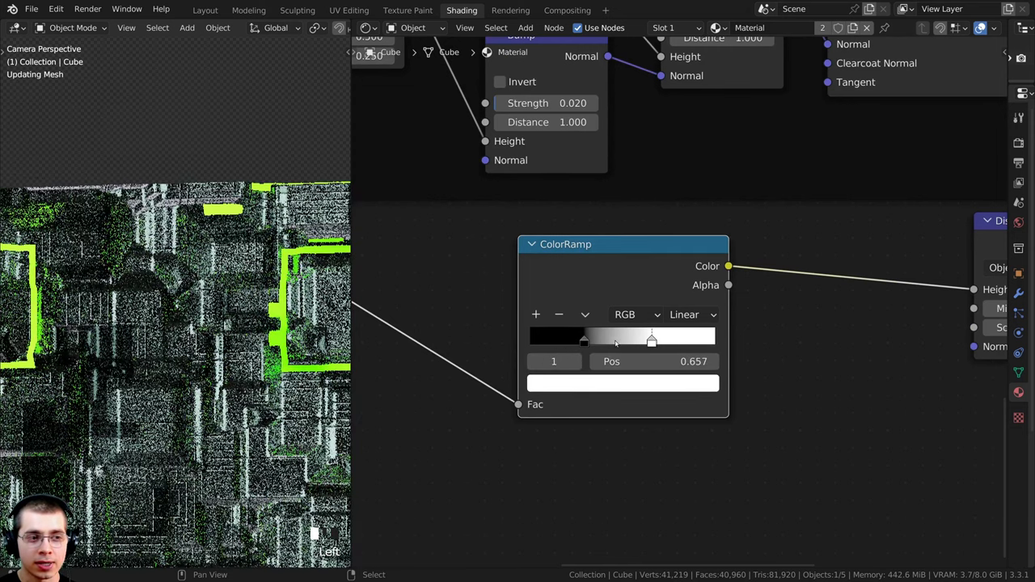
scroll(518, 348, up, 3)
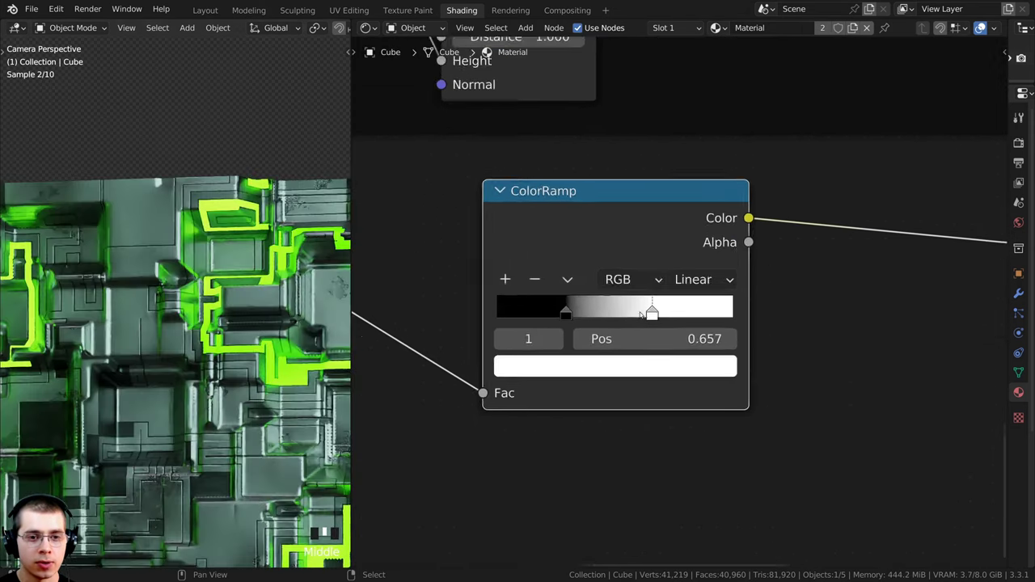
drag(556, 318, 564, 325)
middle_drag(566, 323, 567, 315)
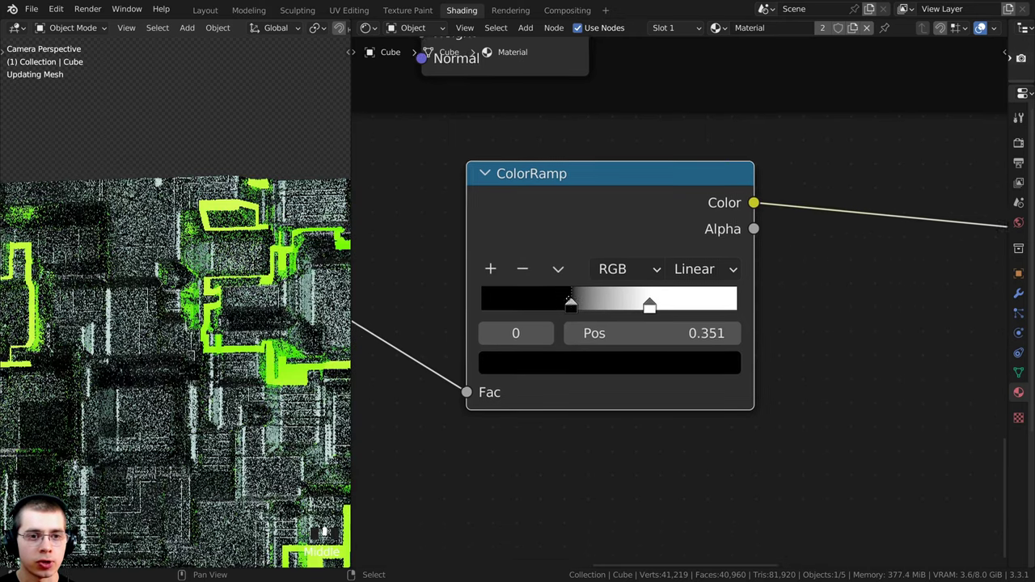
scroll(571, 316, up, 1)
drag(565, 308, 637, 305)
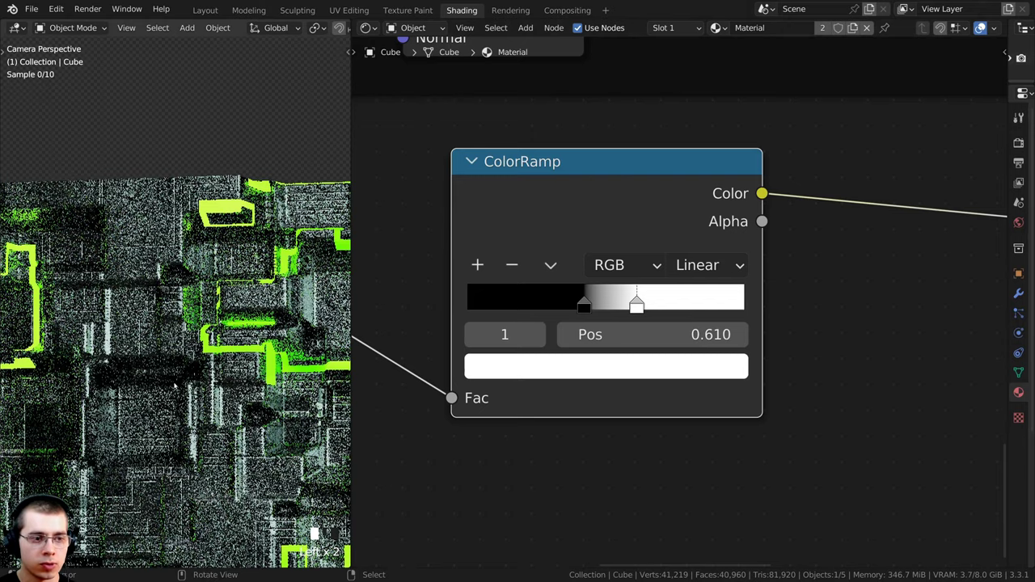
scroll(152, 344, up, 3)
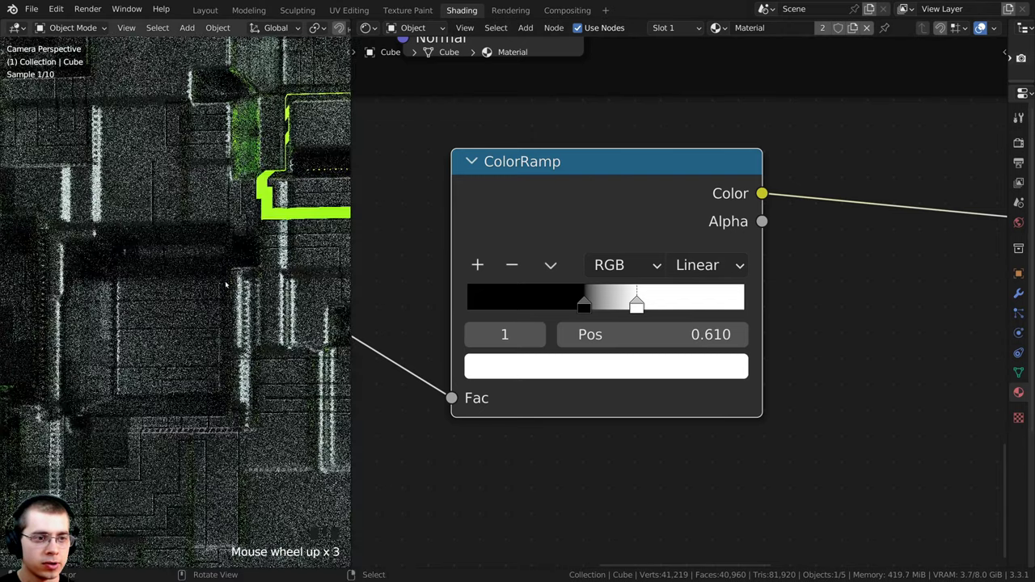
scroll(152, 323, down, 6)
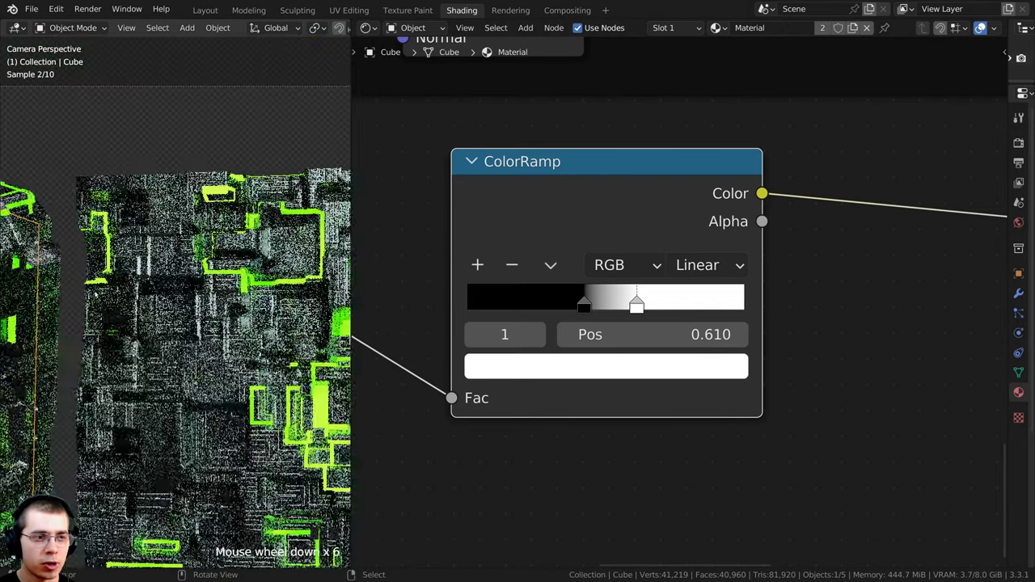
shift+middle_drag(222, 316, 336, 283)
shift+middle_drag(323, 532, 324, 533)
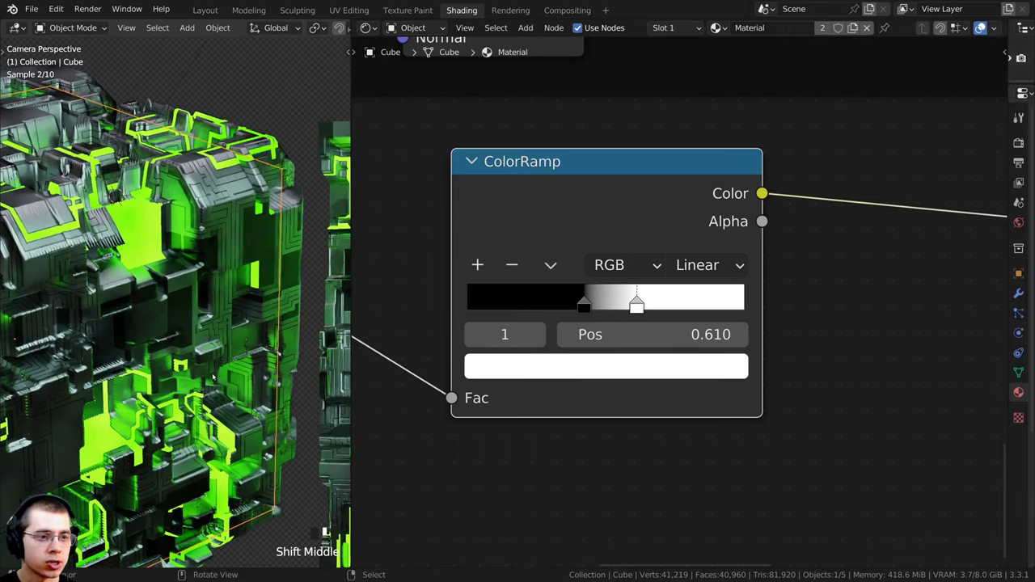
scroll(213, 376, down, 3)
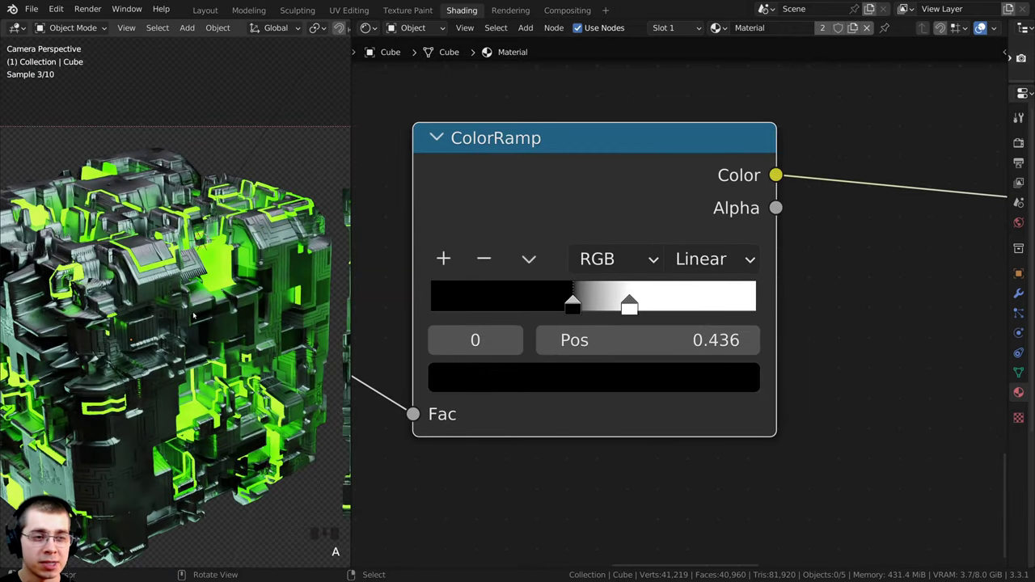
- Reduce the Displacement node's Scale to 0.07
scroll(796, 348, down, 4)
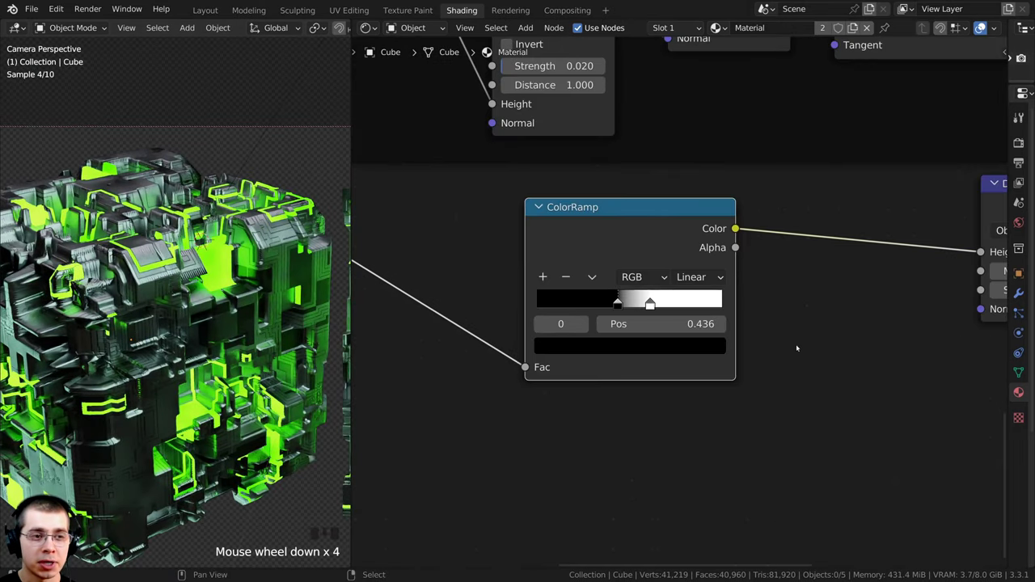
middle_drag(877, 314, 642, 316)
scroll(642, 316, up, 4)
middle_drag(742, 179, 663, 199)
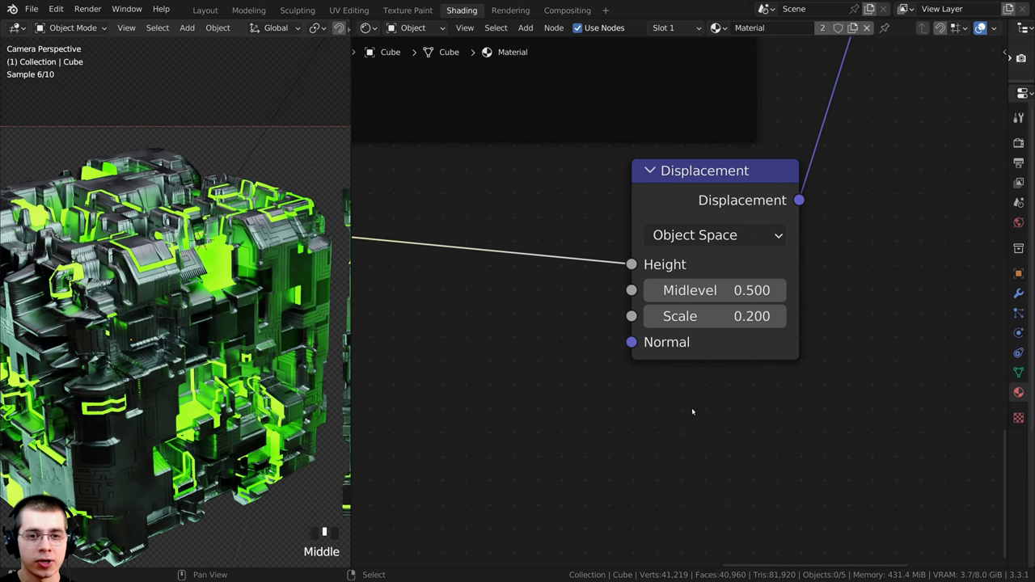
middle_drag(676, 387, 636, 455)
shift+drag(672, 389, 614, 386)
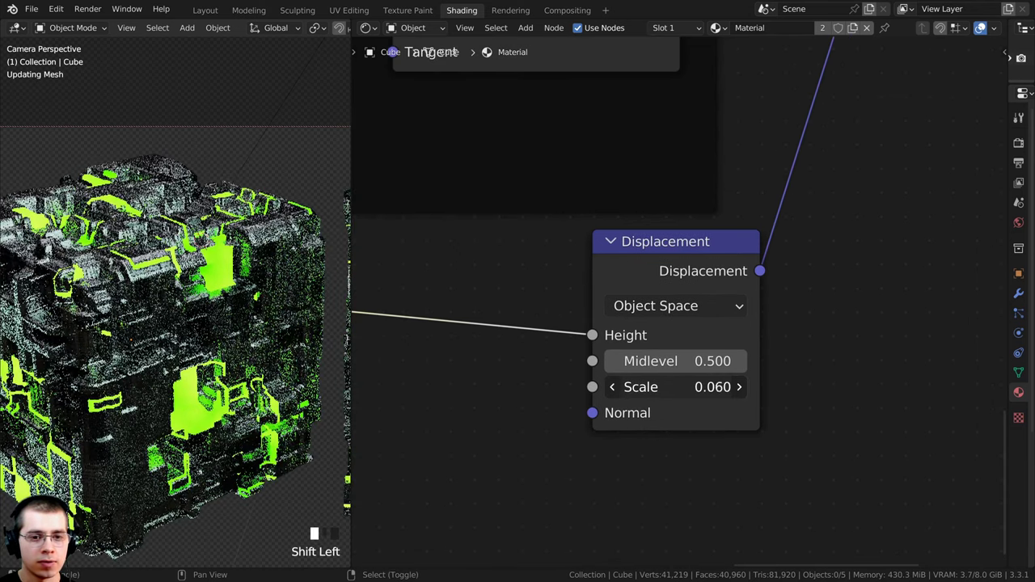
click(637, 387)
text(.07)
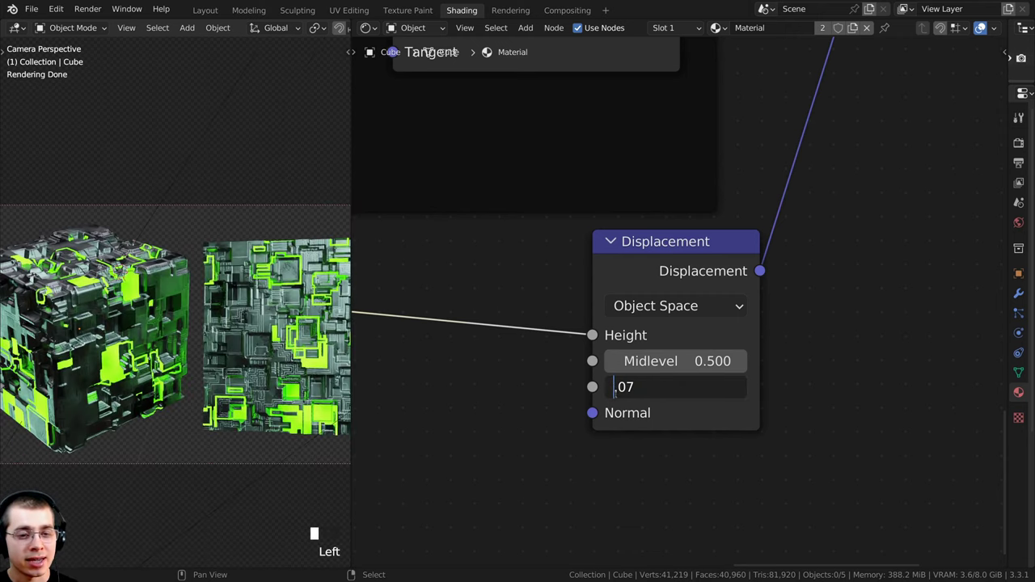
drag(615, 387, 636, 386)
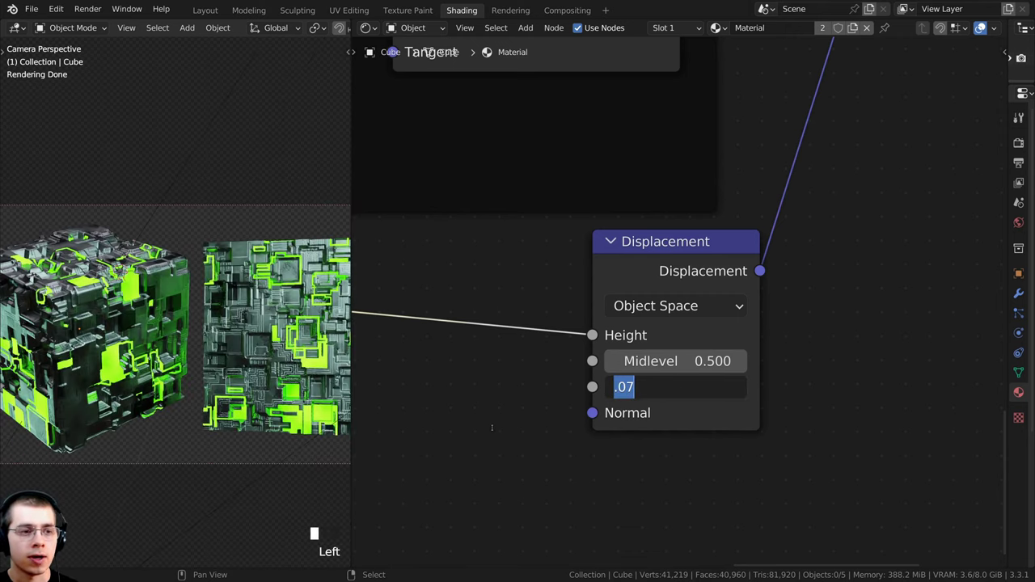
key(Return)
- Examine the displaced surfaces of the cube and the plane up close from several angles
shift+middle_drag(150, 294, 267, 299)
scroll(197, 342, up, 2)
scroll(189, 313, up, 2)
scroll(224, 345, down, 2)
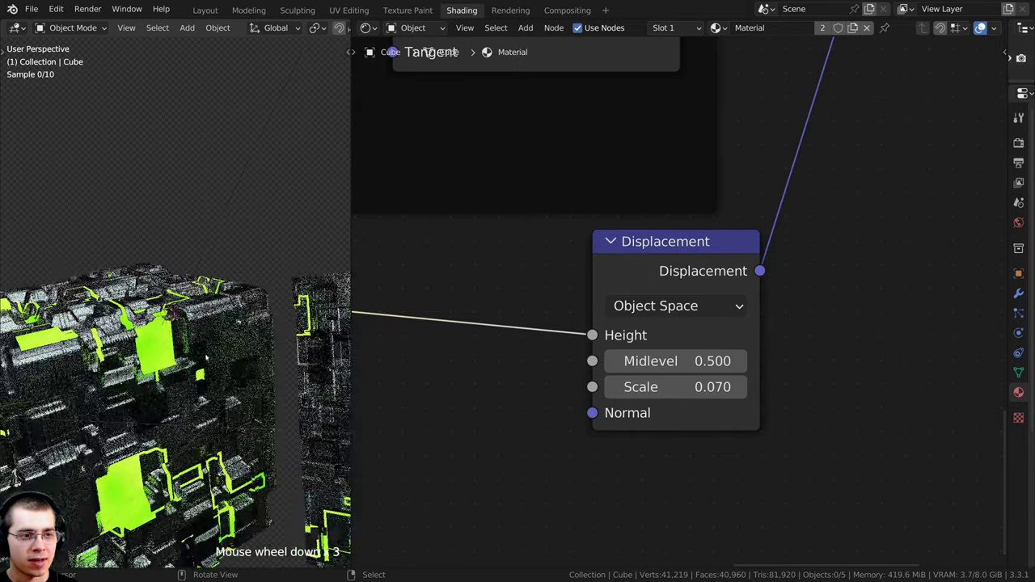
middle_drag(224, 345, 256, 324)
scroll(257, 324, up, 2)
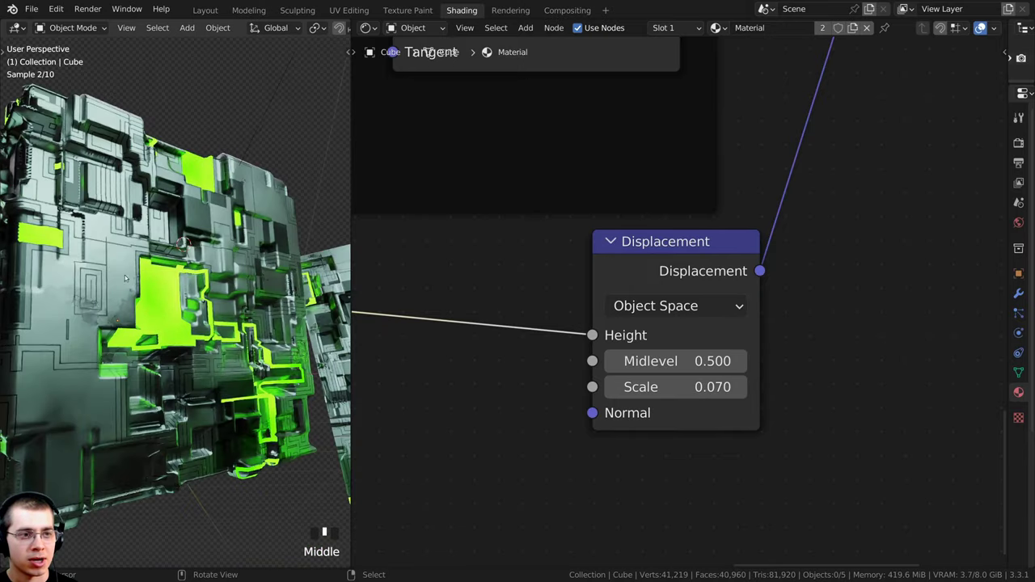
shift+middle_drag(219, 363, 218, 389)
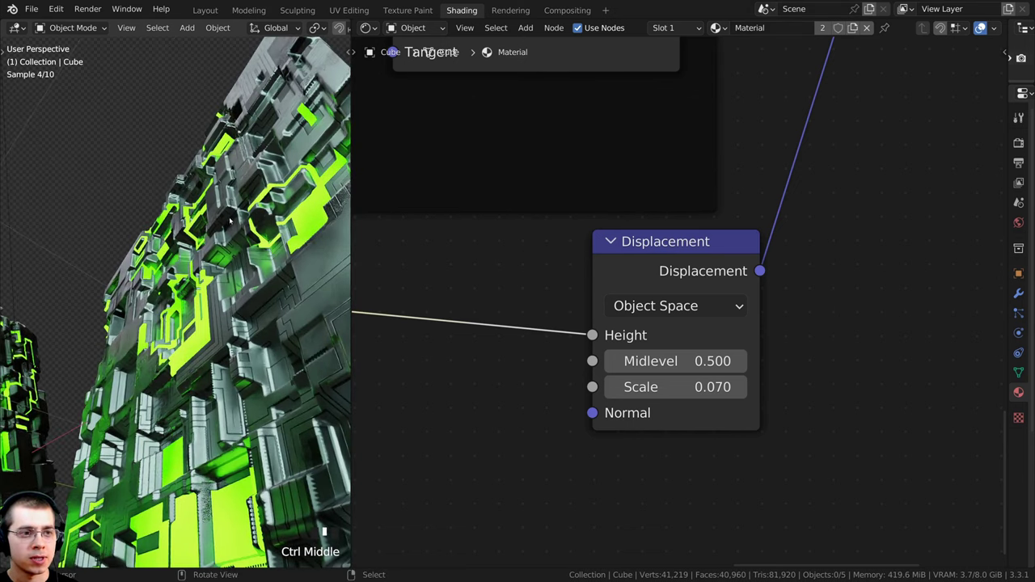
scroll(230, 219, down, 3)
middle_drag(230, 220, 250, 259)
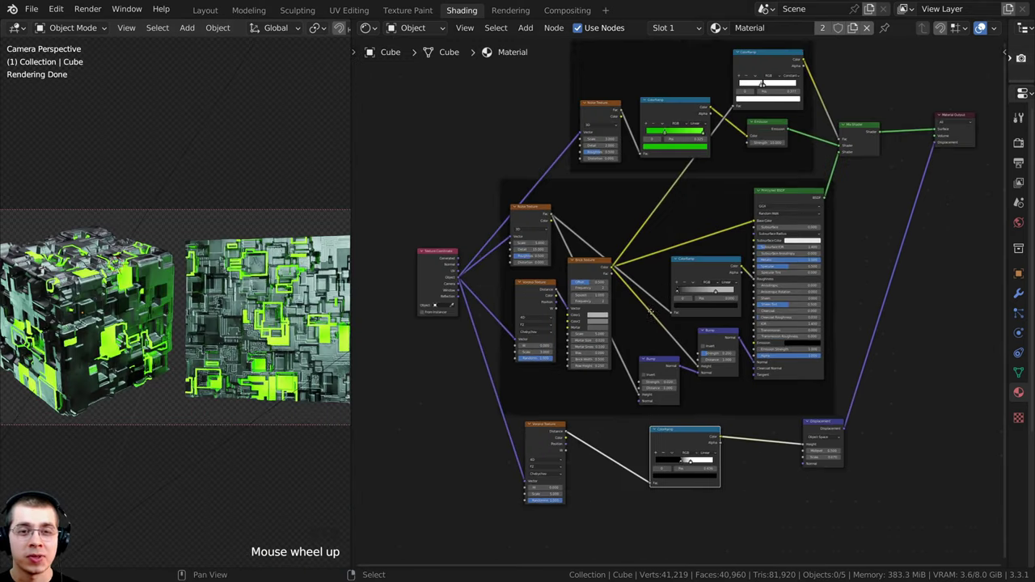
- Clear the node selection and render the scene as a still image
middle_drag(651, 311, 625, 347)
key(alt+a)
key(a)
key(alt+a)
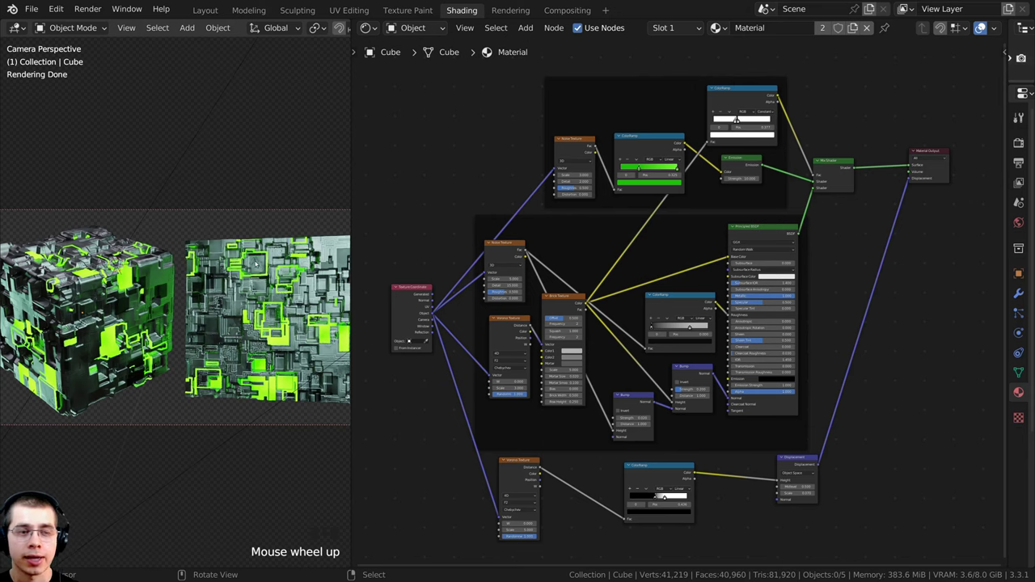
click(89, 10)
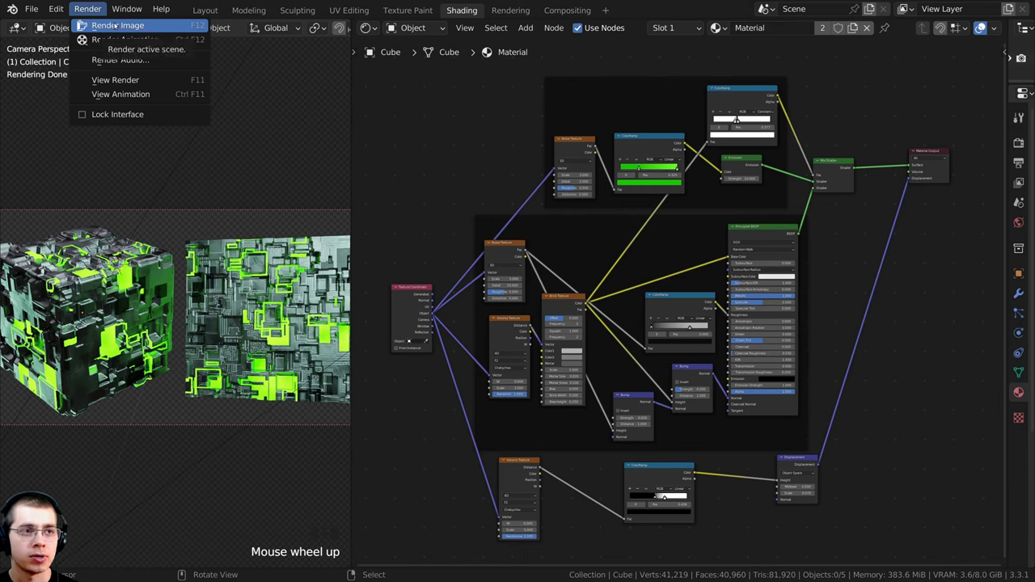
click(113, 26)
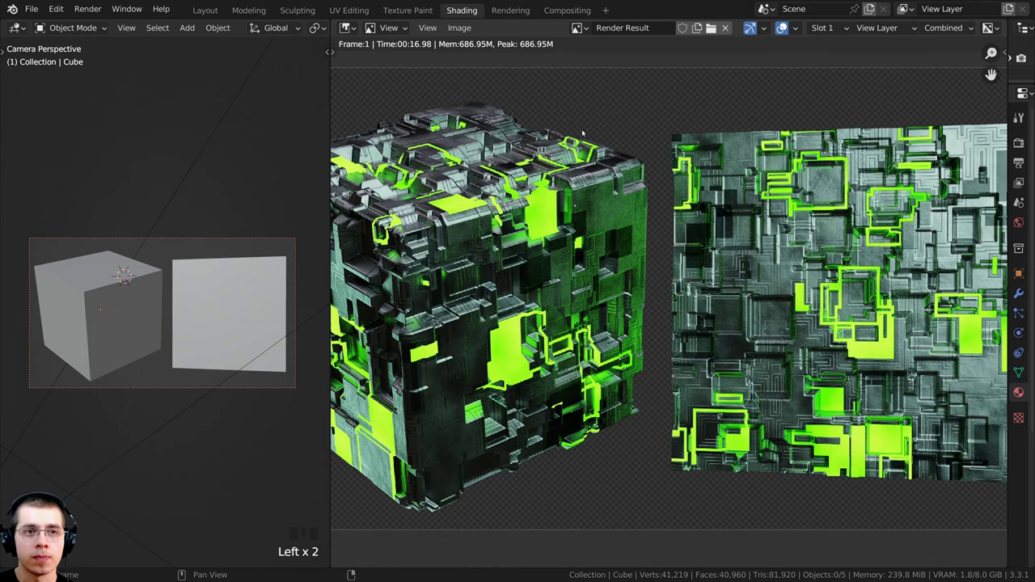
- Switch to the Compositing workspace, enable compositing nodes and turn on the backdrop
click(564, 11)
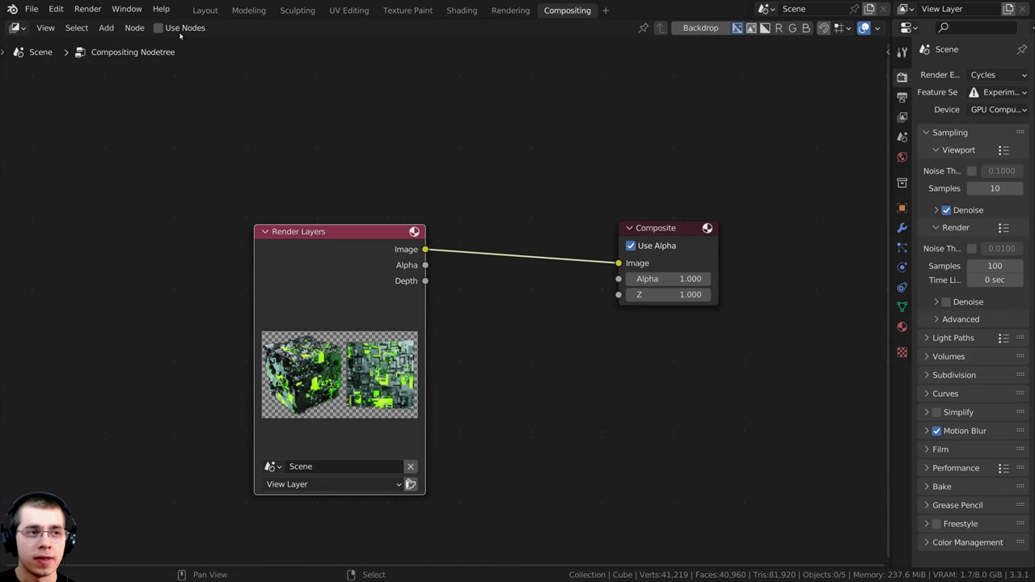
click(162, 28)
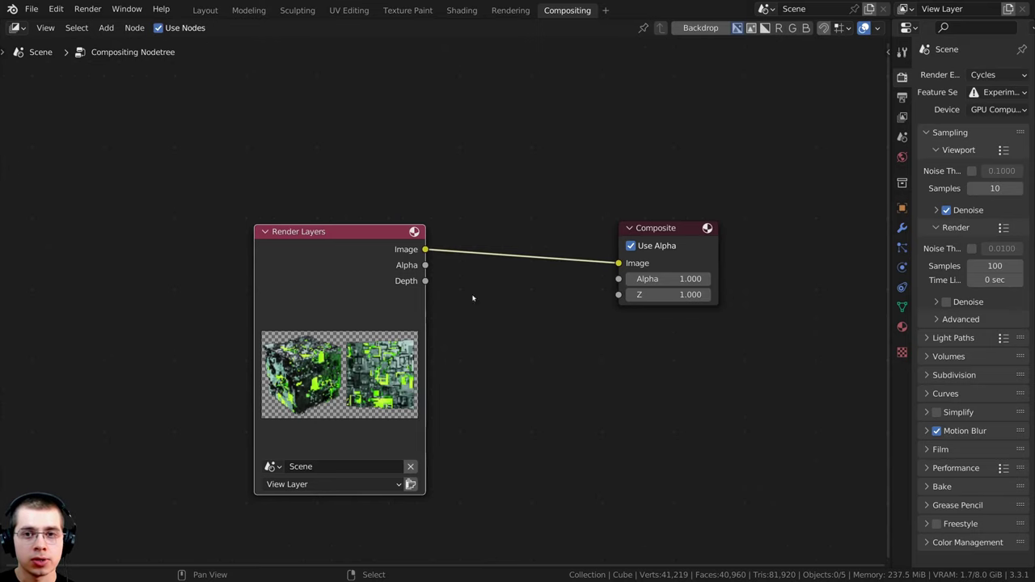
click(697, 30)
middle_drag(502, 215, 484, 284)
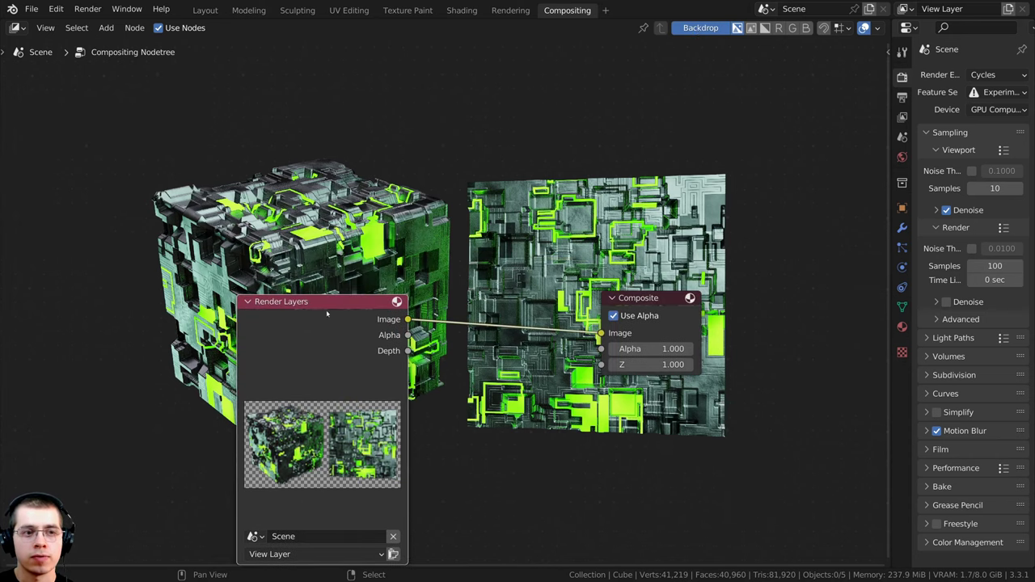
- Attach a Viewer node to the Render Layers image output and line it up above the Composite node, clear of Render Layers
drag(336, 337, 307, 330)
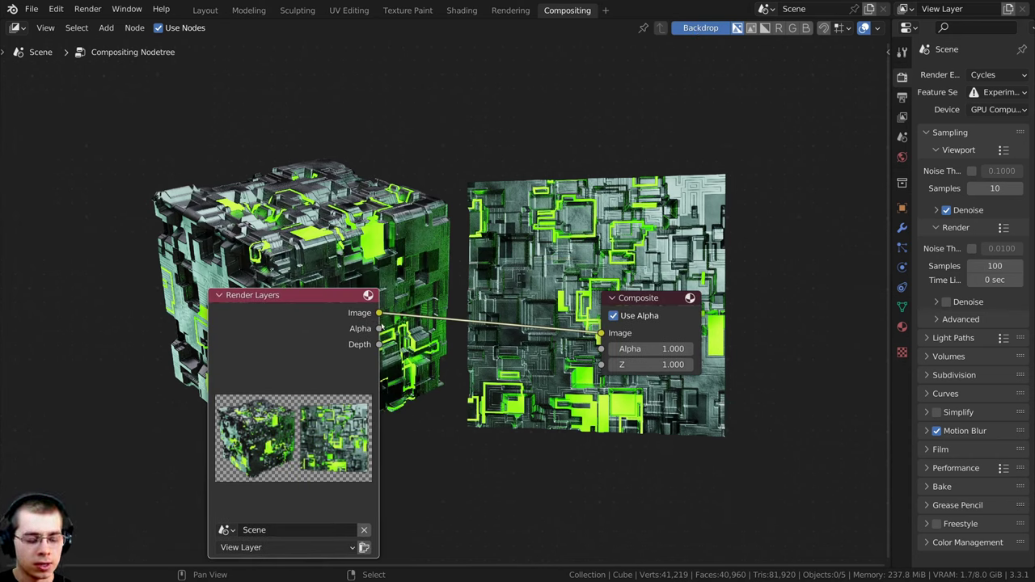
ctrl+shift+click(327, 317)
drag(462, 308, 638, 164)
middle_drag(524, 229, 526, 322)
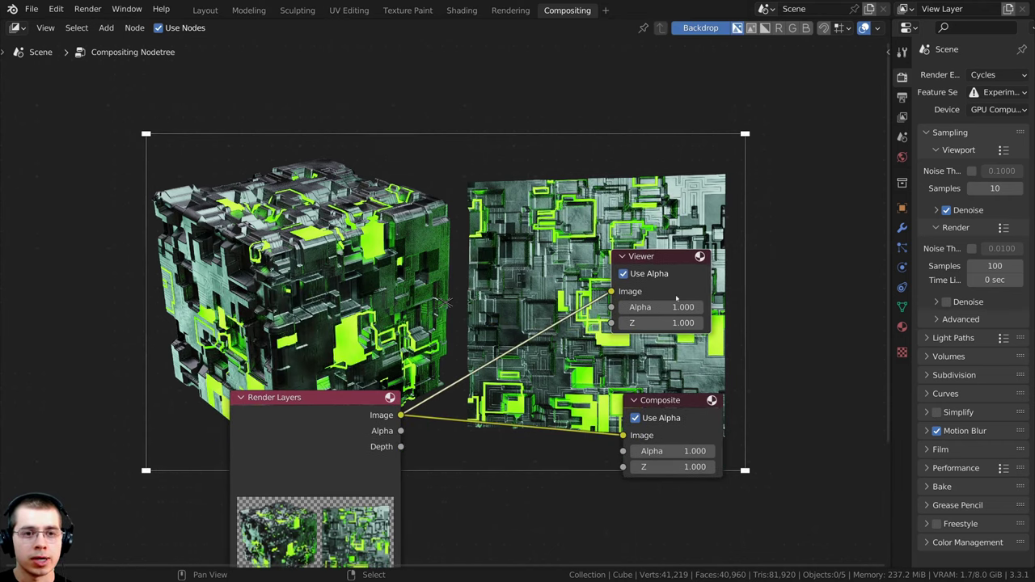
drag(672, 265, 724, 340)
drag(681, 412, 774, 411)
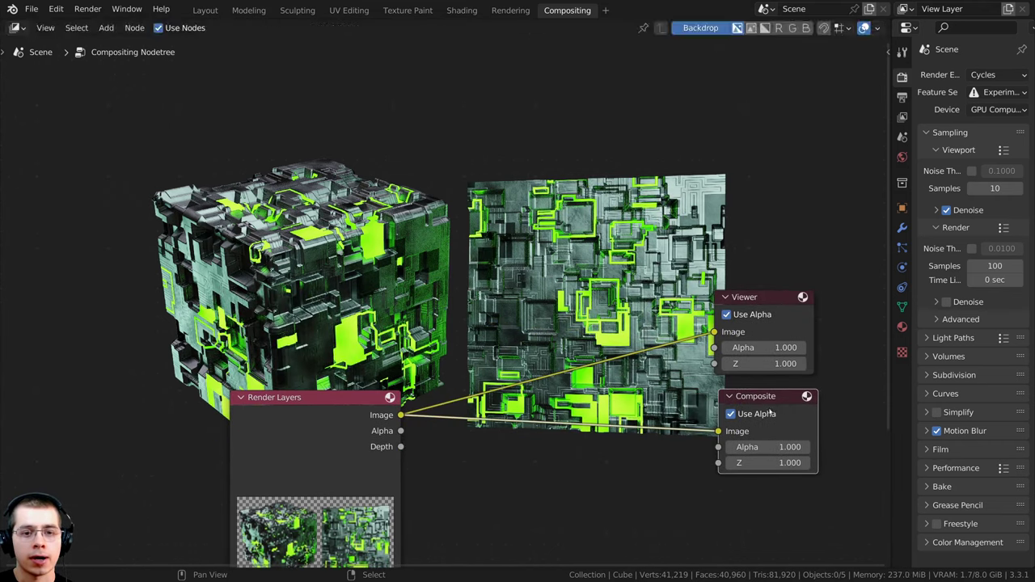
middle_drag(543, 516, 572, 470)
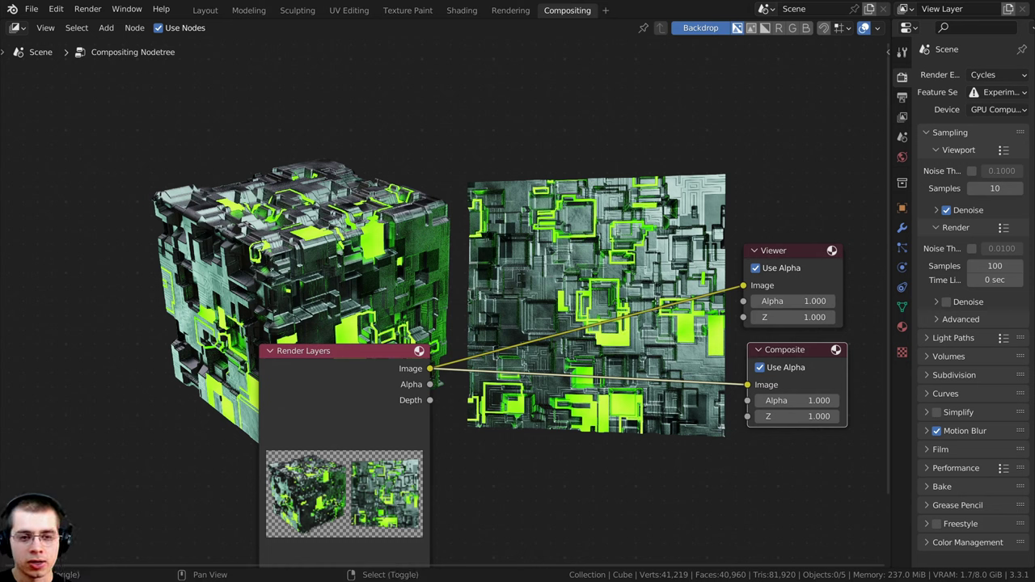
- Insert a reroute point feeding both the Viewer and Composite nodes, and space it away from the Render Layers node
shift+right_drag(655, 418, 652, 283)
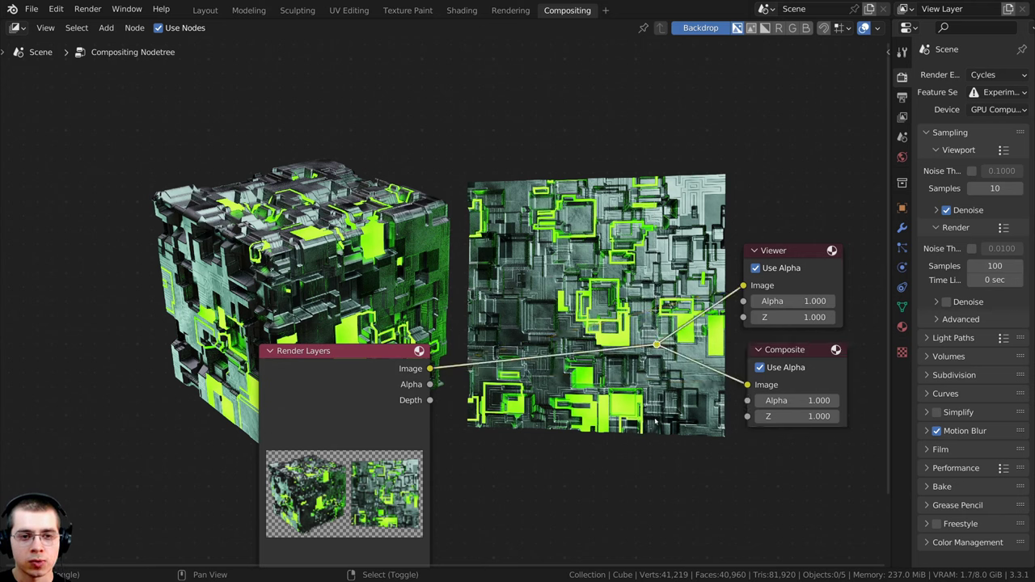
middle_drag(660, 346, 740, 357)
key(g)
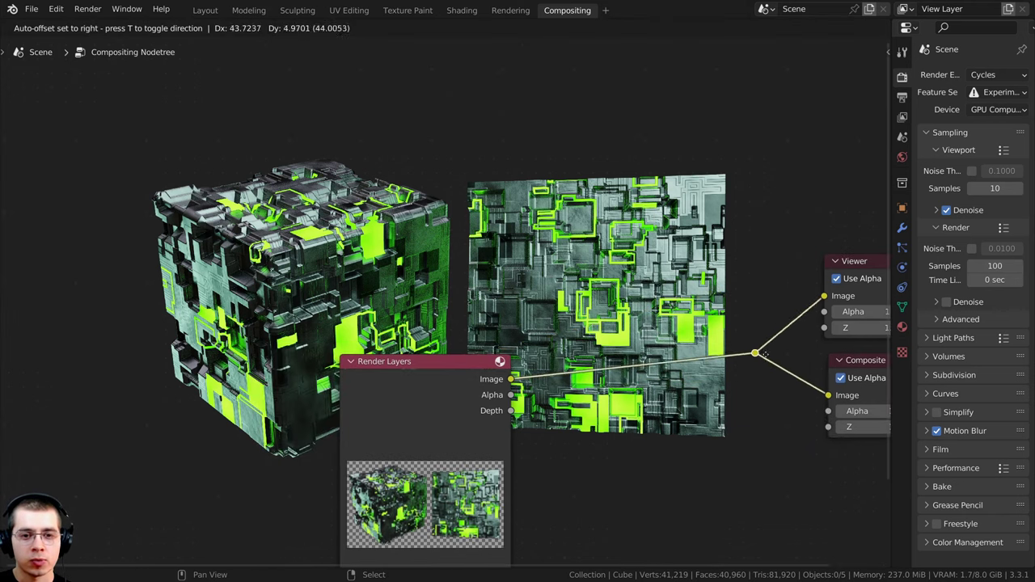
click(770, 357)
drag(425, 405, 378, 382)
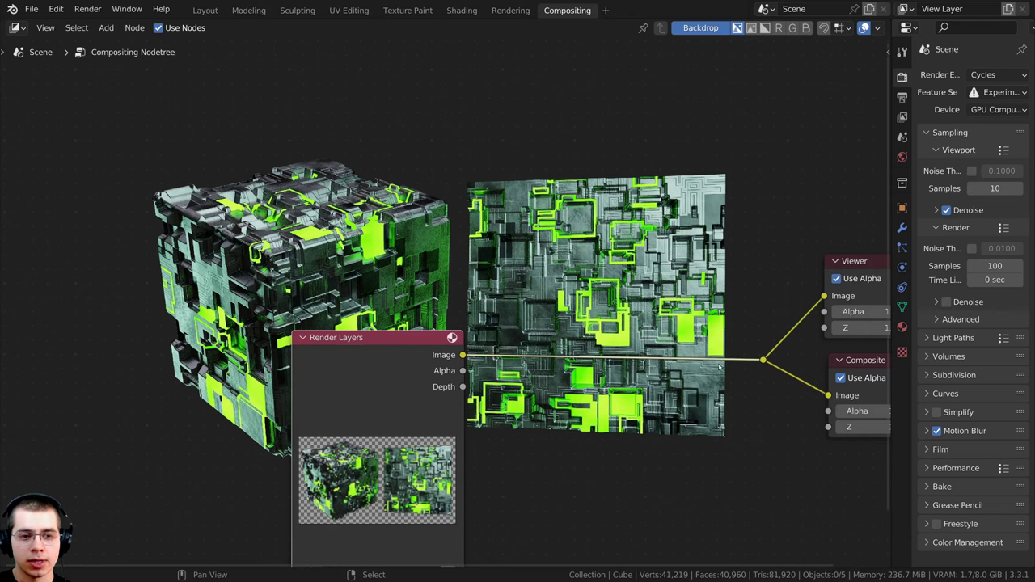
- Add a Denoise node on the link between Render Layers and the reroute point
middle_drag(567, 329, 421, 329)
scroll(417, 327, up, 2)
key(shift+a)
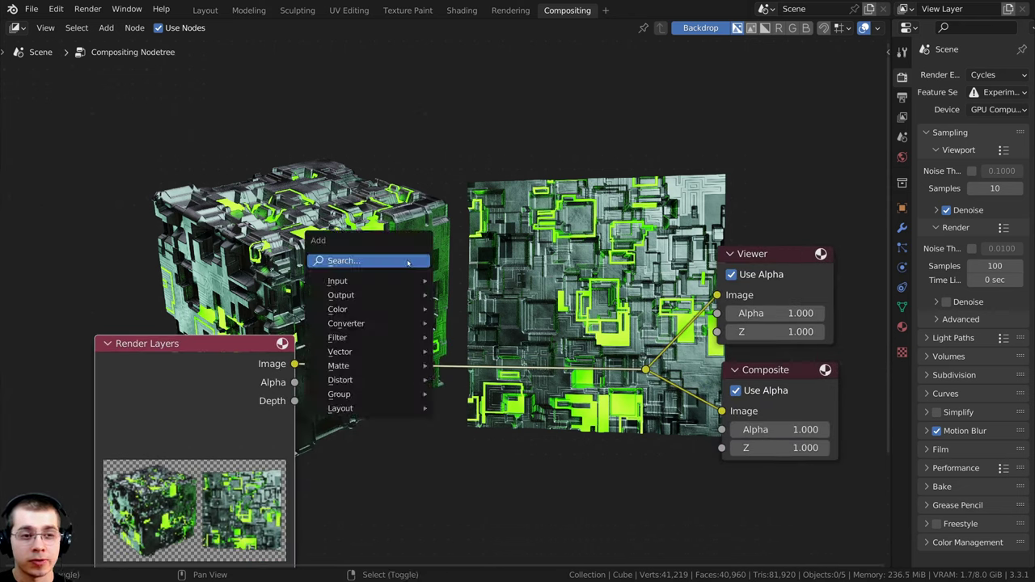
click(408, 264)
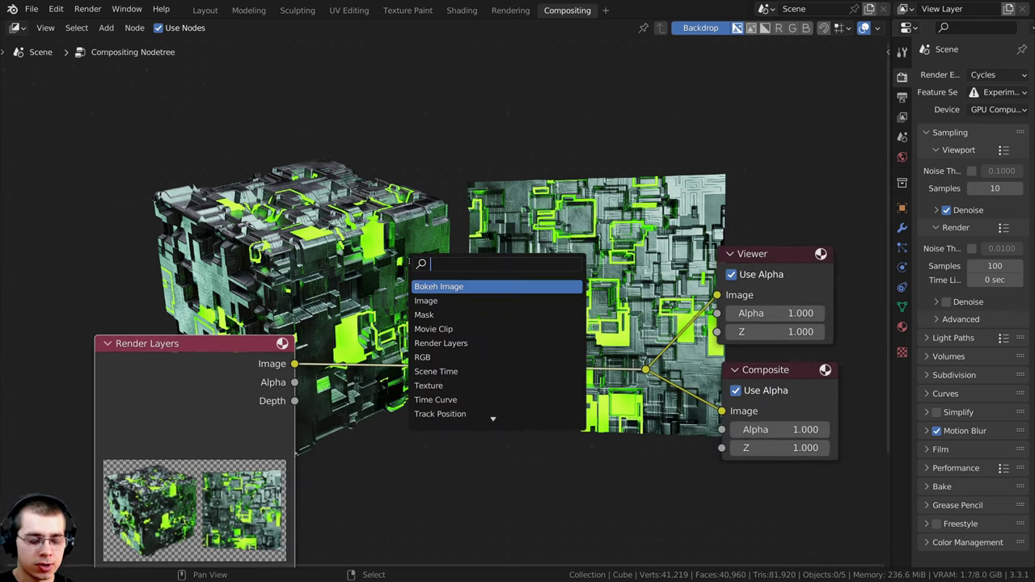
text(den)
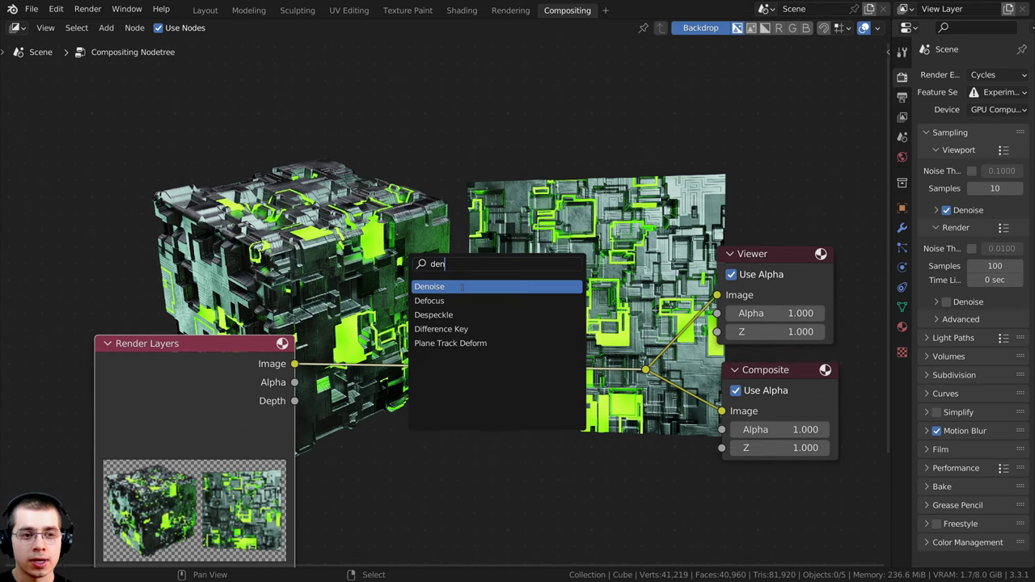
click(461, 287)
click(353, 356)
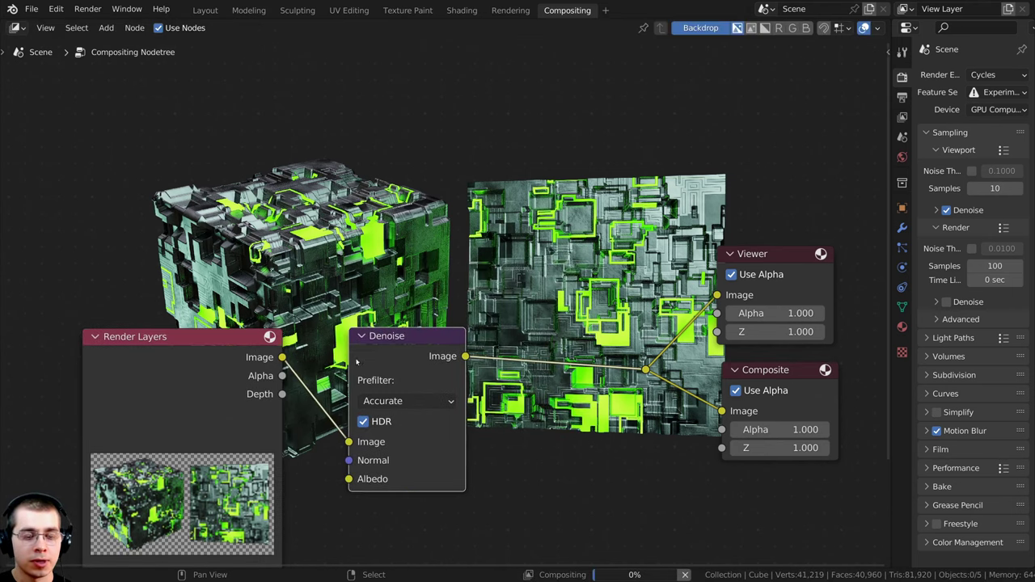
middle_drag(352, 359, 400, 338)
scroll(400, 339, up, 1)
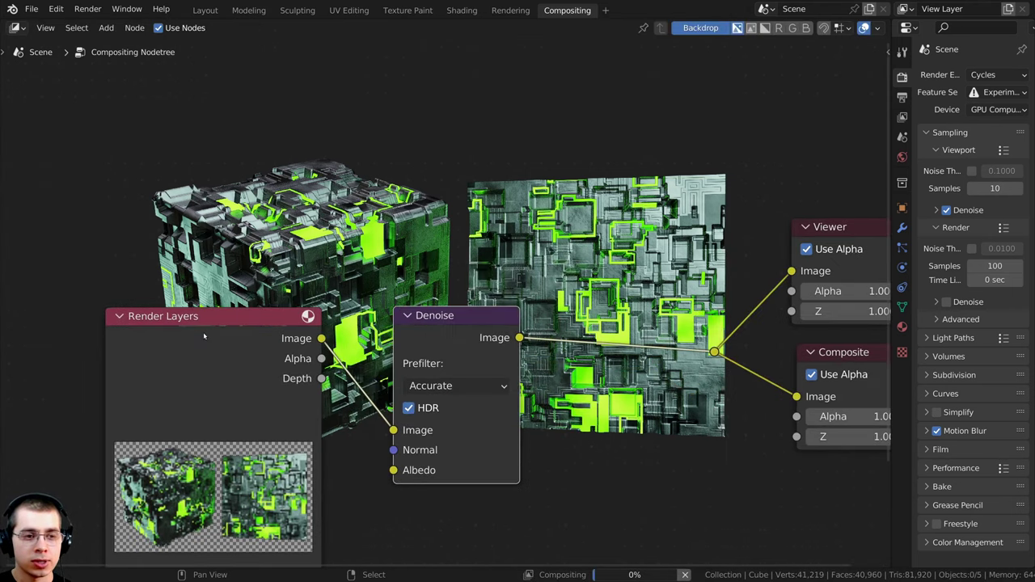
- Set the Denoise node's Prefilter to Fast and move the node closer to Render Layers
click(437, 373)
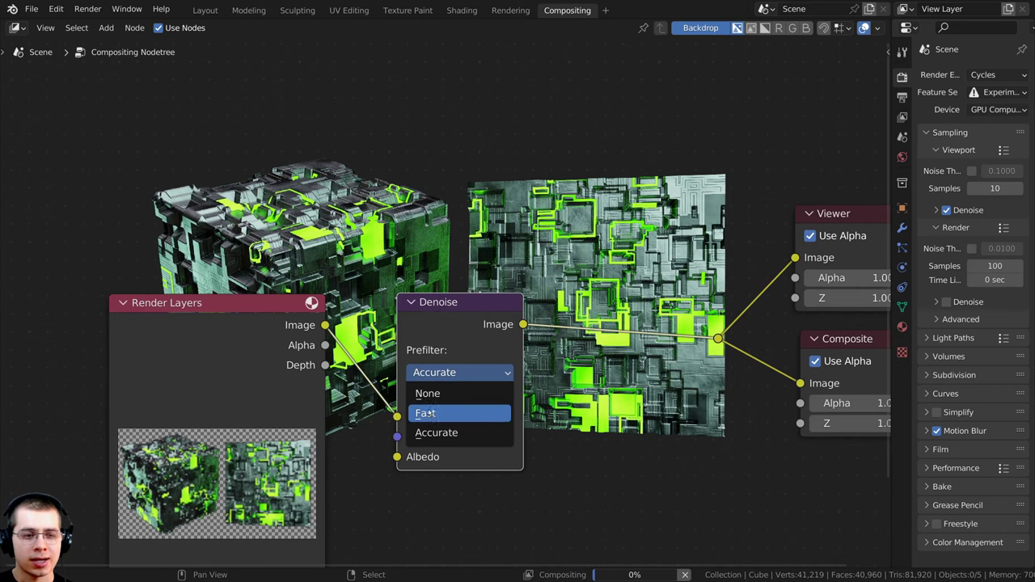
click(426, 414)
drag(433, 322, 388, 327)
middle_drag(477, 252, 394, 318)
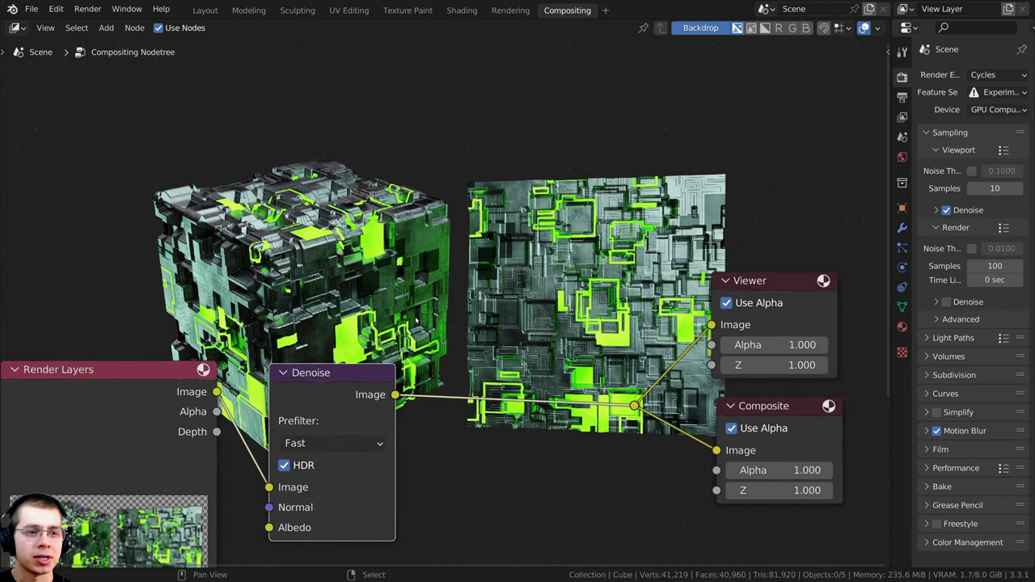
- Add a Glare node on the link between the Denoise node and the reroute point
middle_drag(417, 321, 416, 287)
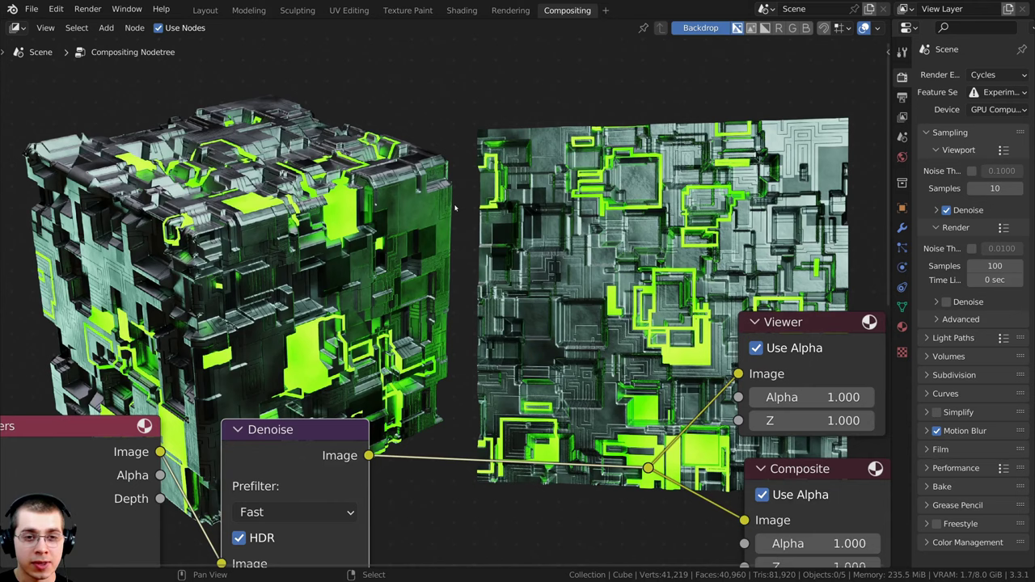
middle_drag(355, 322, 413, 245)
key(shift+a)
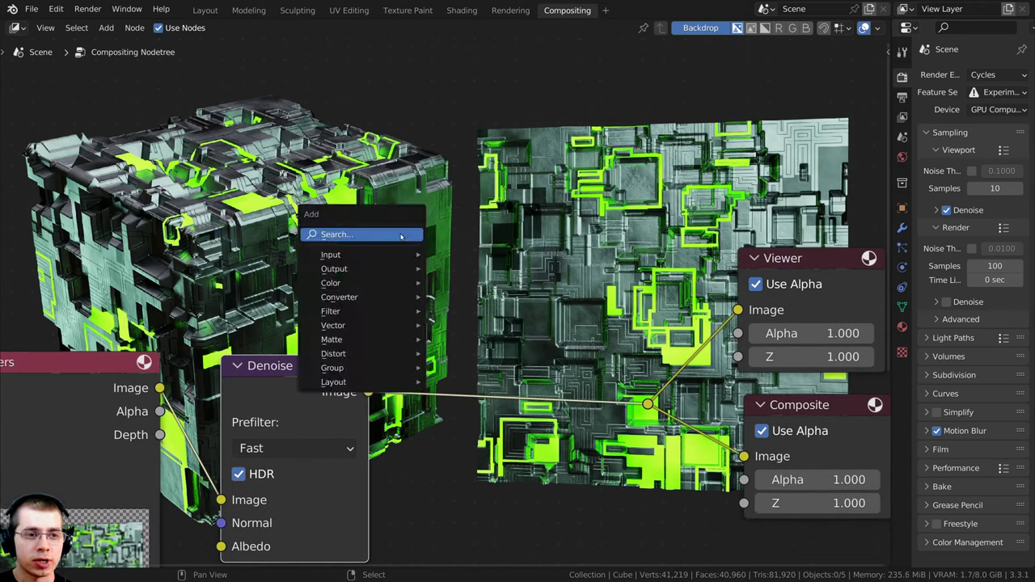
click(377, 235)
text(gla)
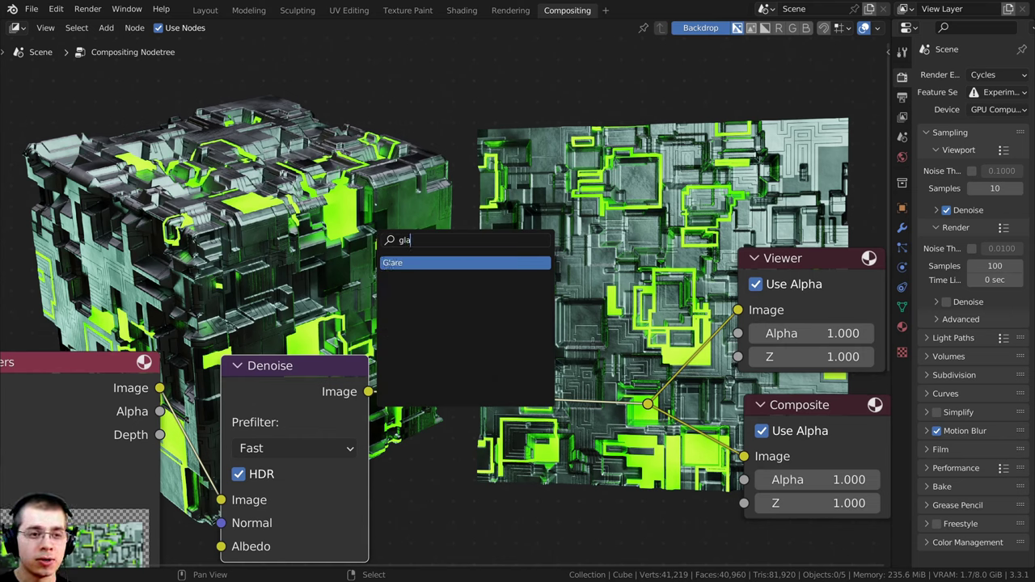
click(387, 262)
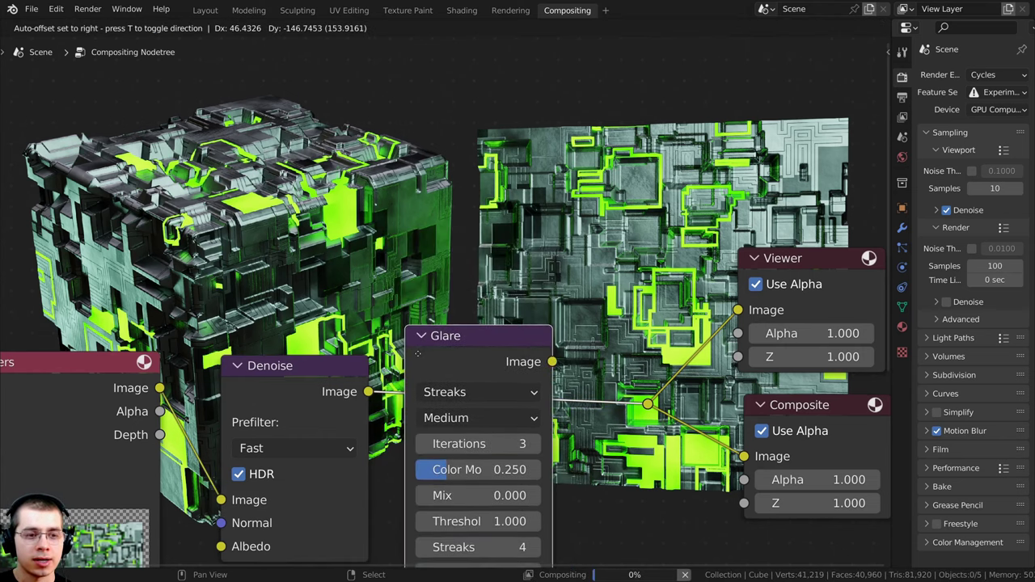
click(465, 348)
scroll(502, 301, down, 1)
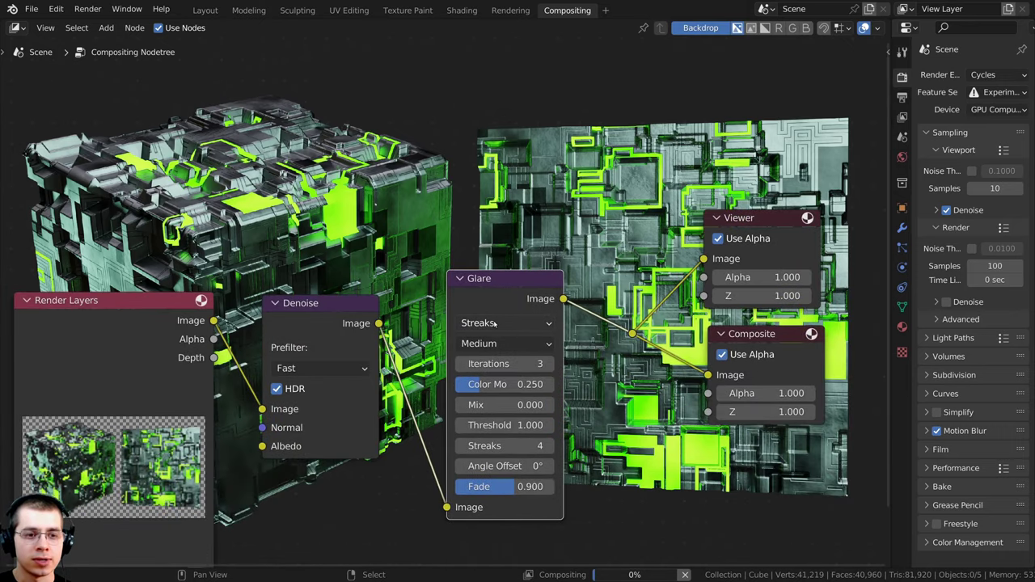
- Set the Glare node's type to Fog Glow and its quality to High
click(494, 322)
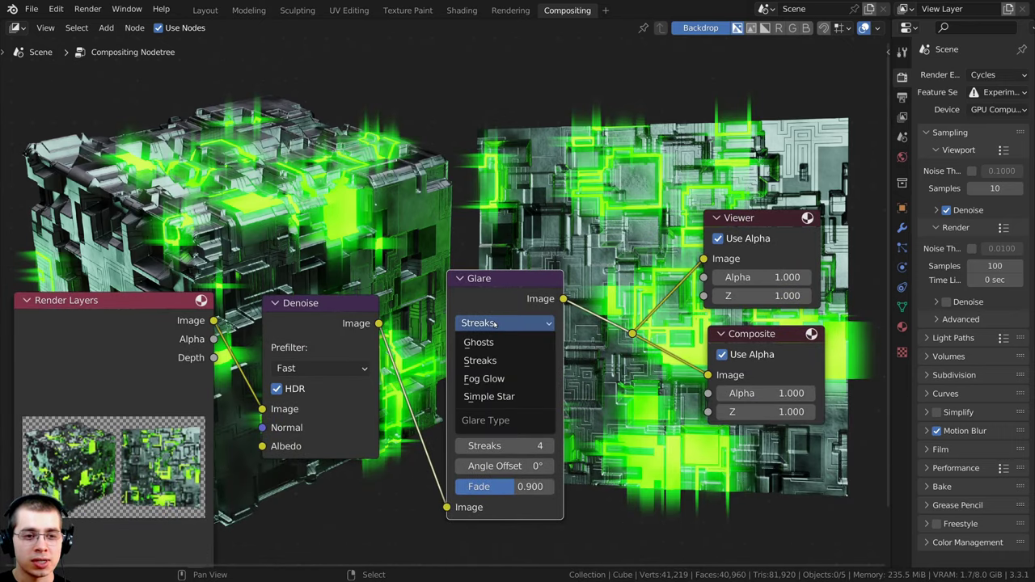
click(481, 378)
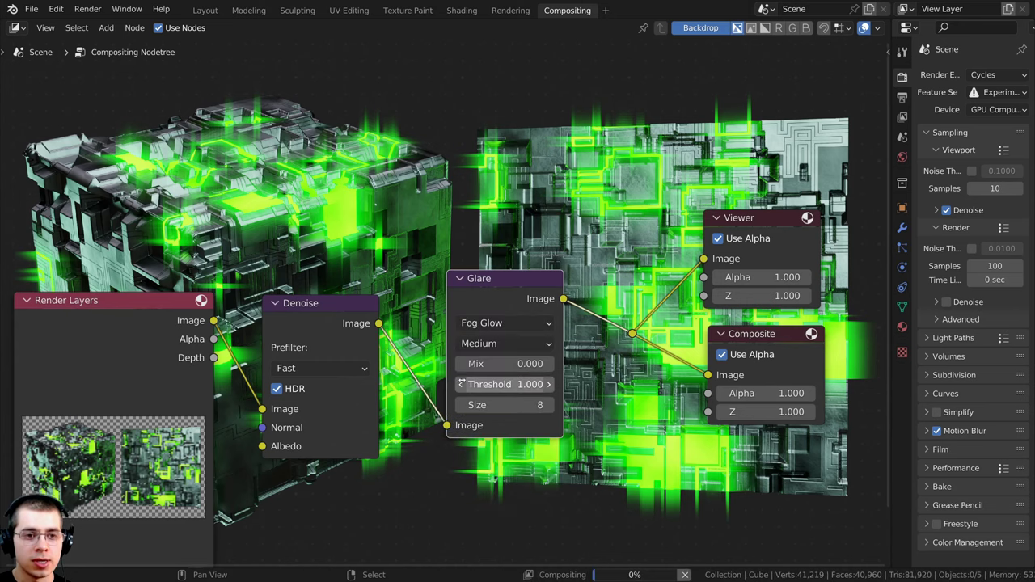
click(503, 343)
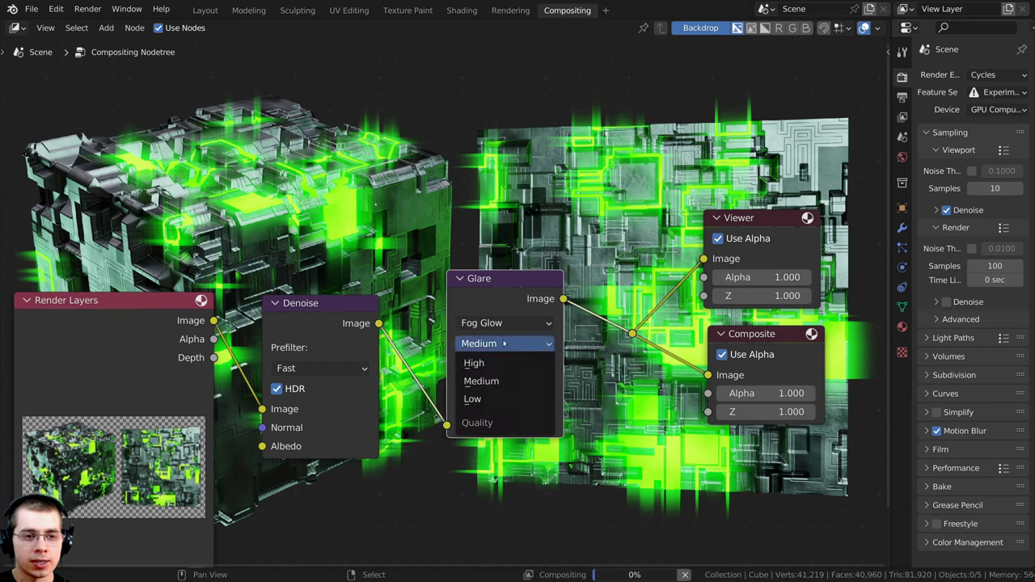
click(474, 363)
scroll(472, 363, down, 3)
middle_drag(472, 363, 467, 436)
scroll(465, 486, up, 1)
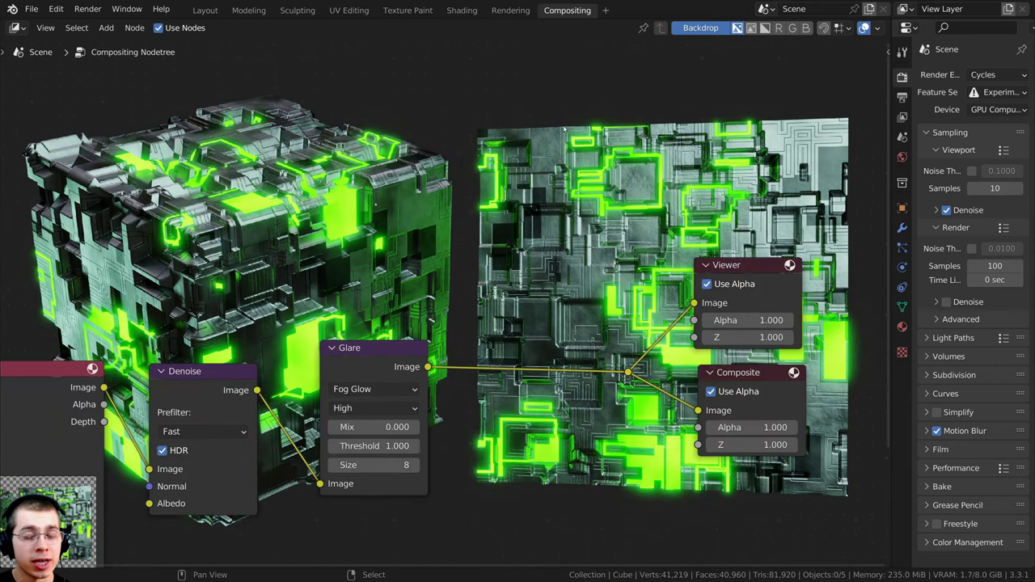
- Disable Use Alpha on both the Viewer and Composite nodes
click(707, 284)
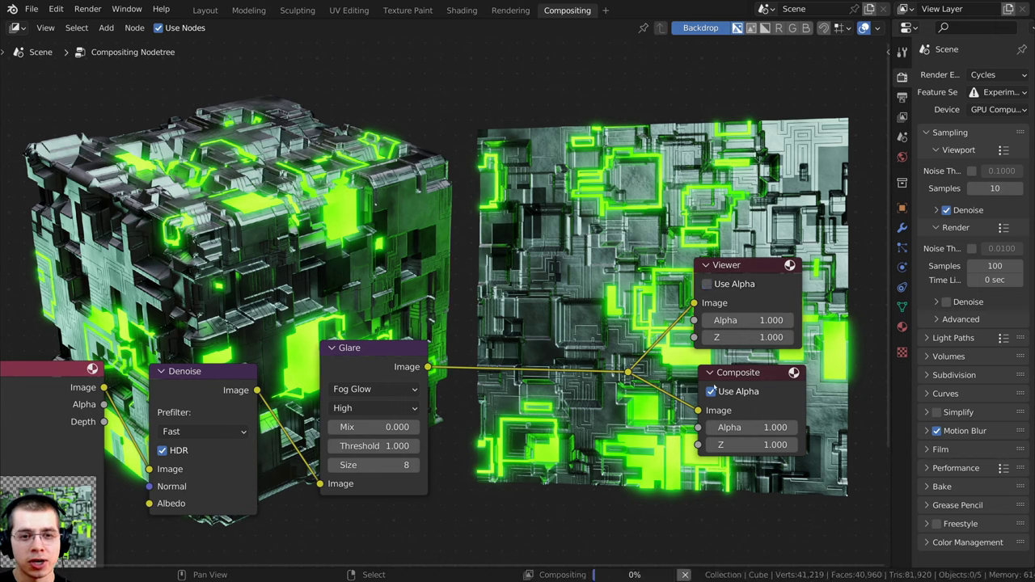
click(710, 395)
middle_drag(433, 262, 440, 309)
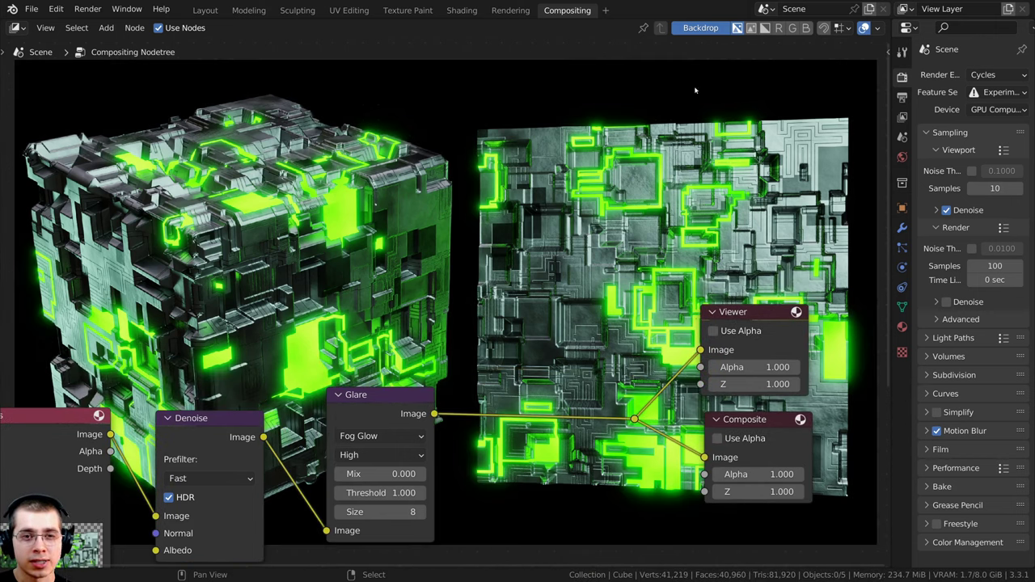
middle_drag(847, 445, 882, 537)
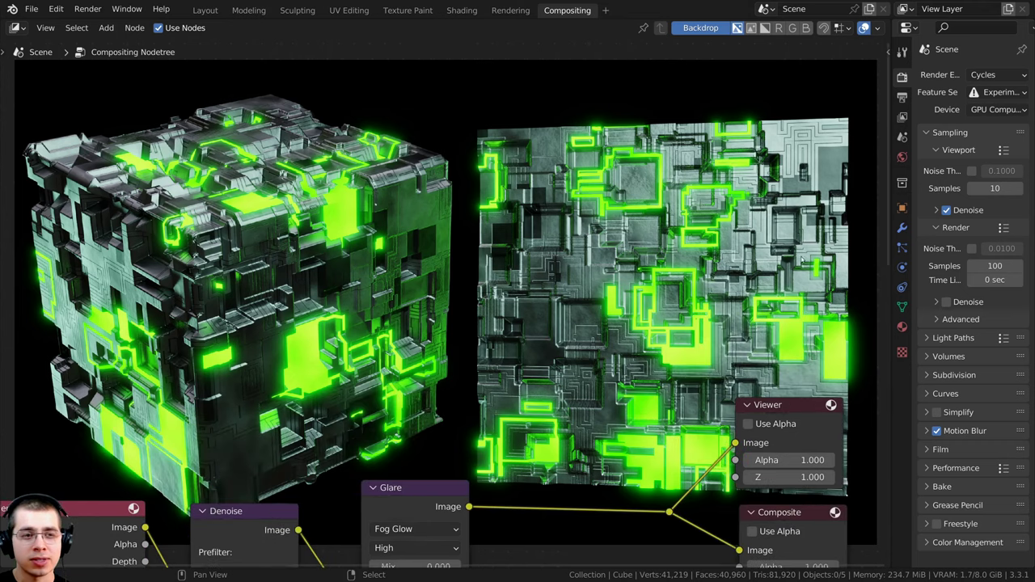
middle_drag(373, 461, 369, 375)
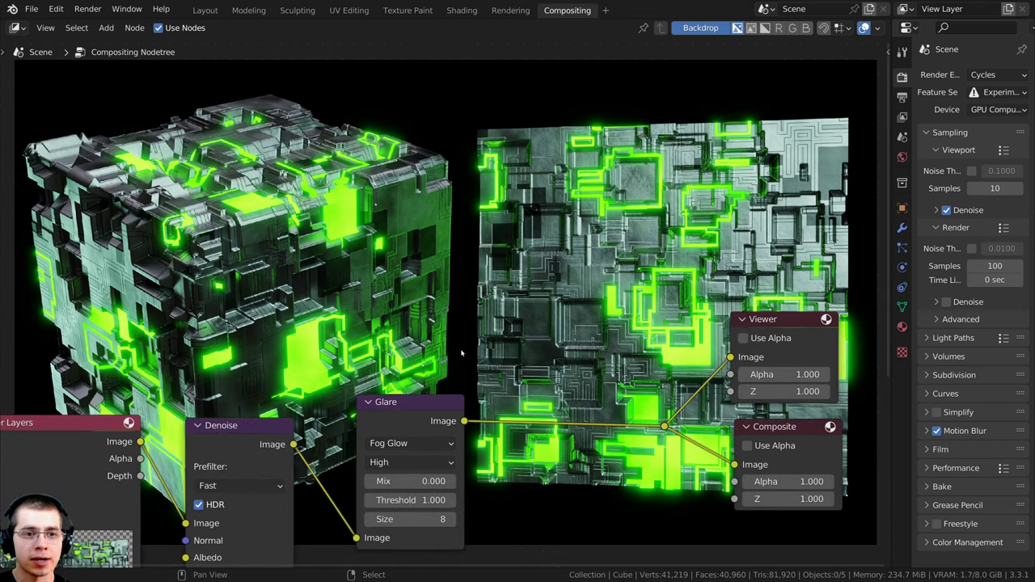
scroll(461, 354, up, 1)
middle_drag(461, 353, 477, 305)
middle_drag(491, 197, 495, 198)
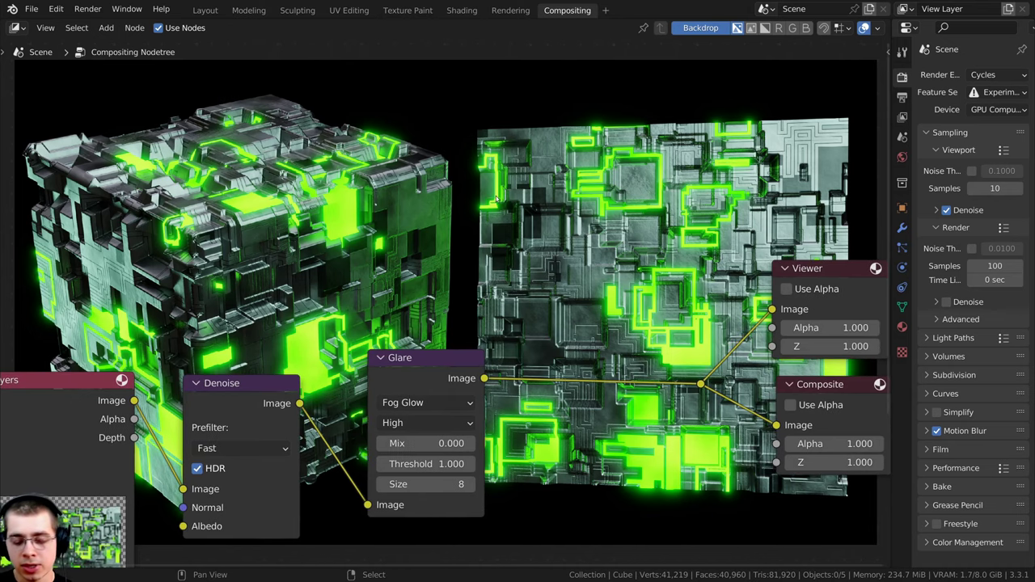
- Open the render view and switch the displayed image from Render Result to Viewer Node
key(F11)
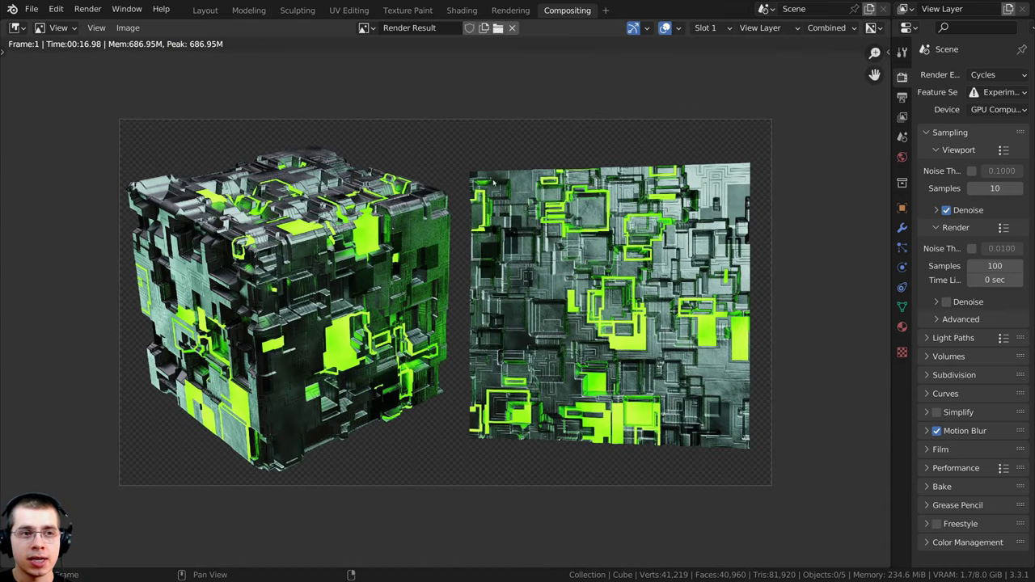
scroll(418, 139, up, 1)
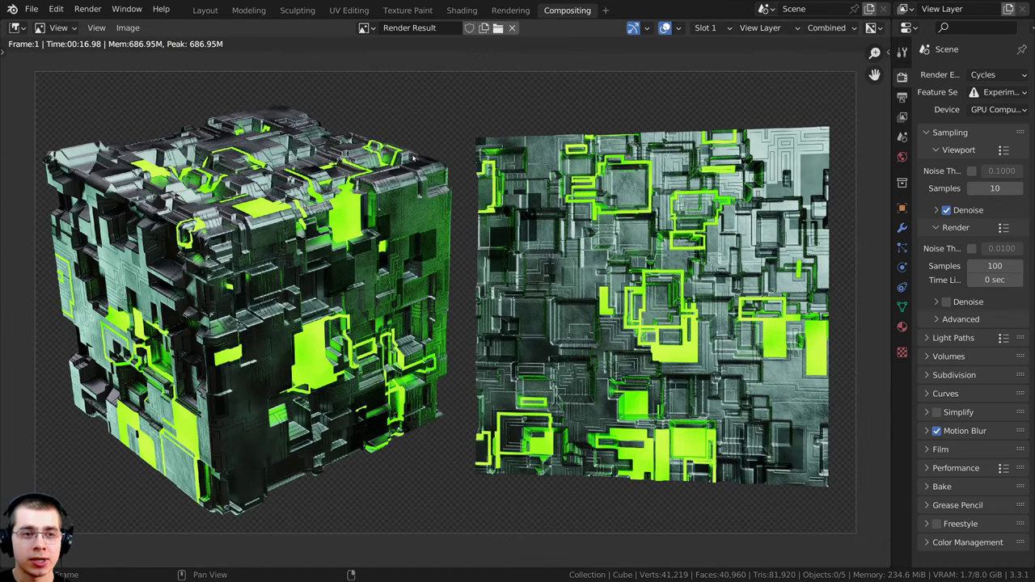
click(364, 28)
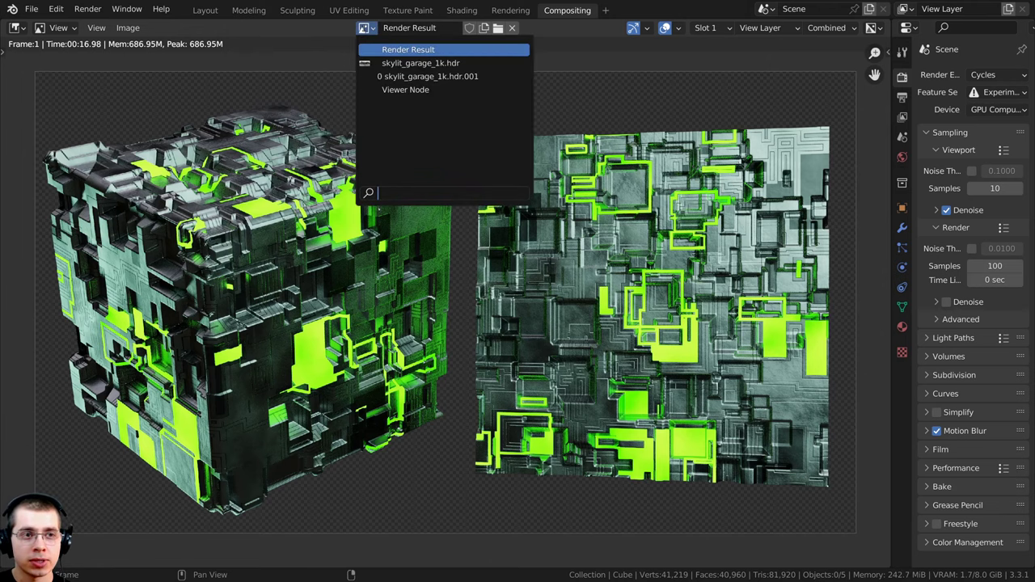
key(Return)
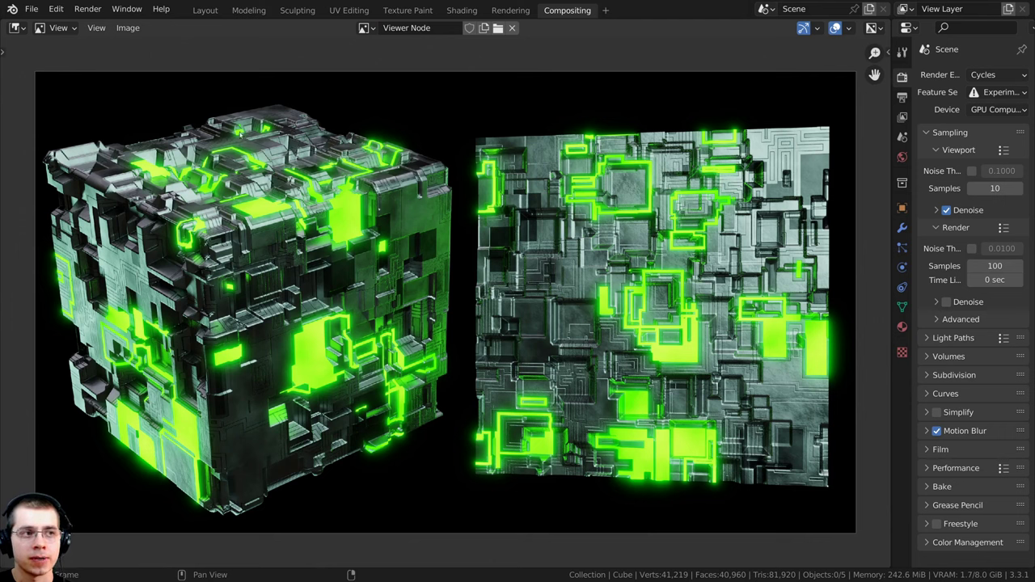
- Bring up the image saving options without saving, and view the composited image in a maximized editor
click(128, 27)
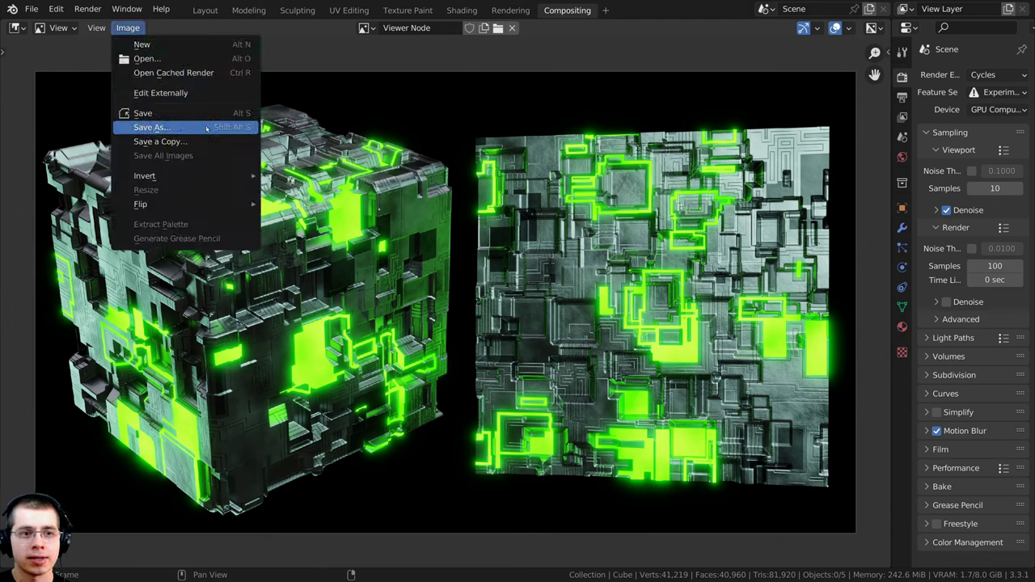
middle_drag(569, 308, 607, 297)
key(ctrl+space)
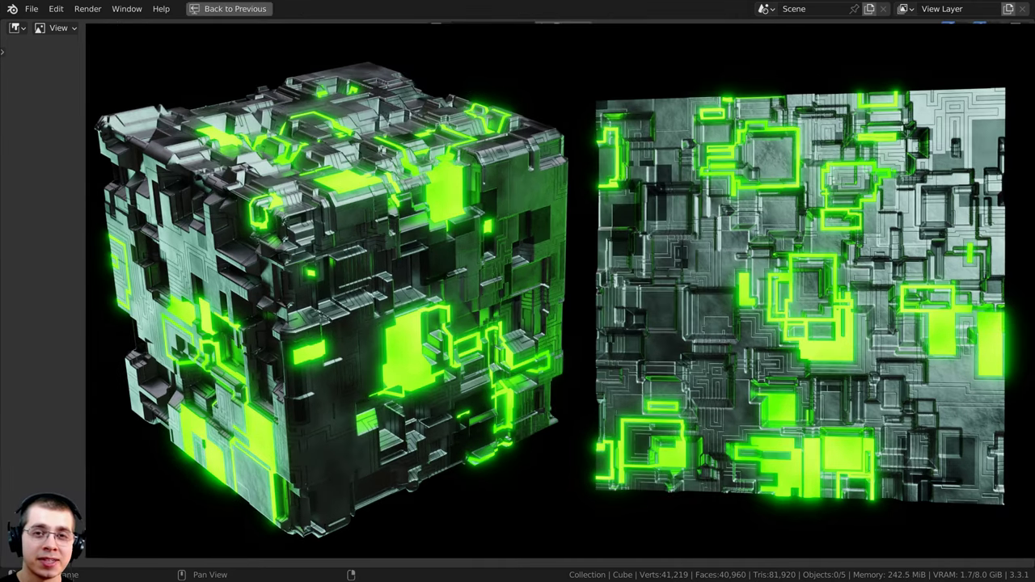